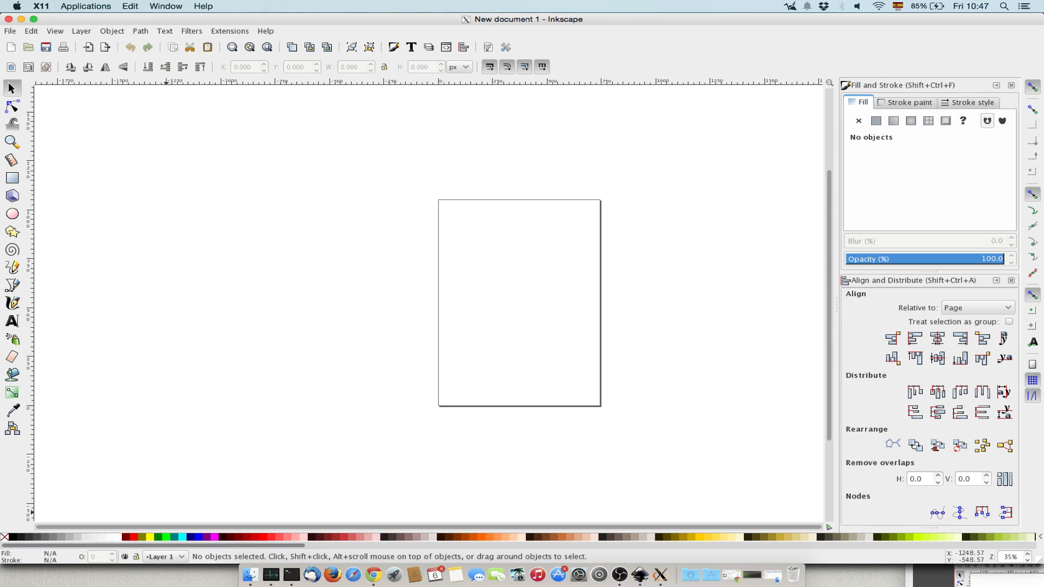
# Step: Zoom in on the page, switch to 1:1 zoom, and fit the whole page in view
pyautogui.moveTo(182, 545)
pyautogui.mouseDown()
pyautogui.moveTo(636, 545)
pyautogui.moveTo(163, 545)
pyautogui.mouseUp()
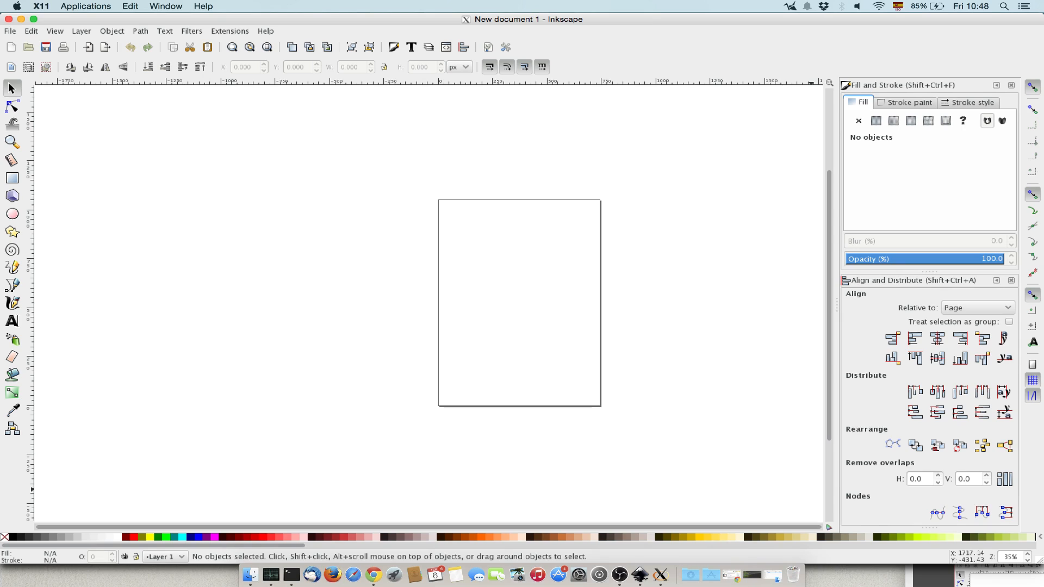
pyautogui.click(12, 142)
pyautogui.click(513, 232)
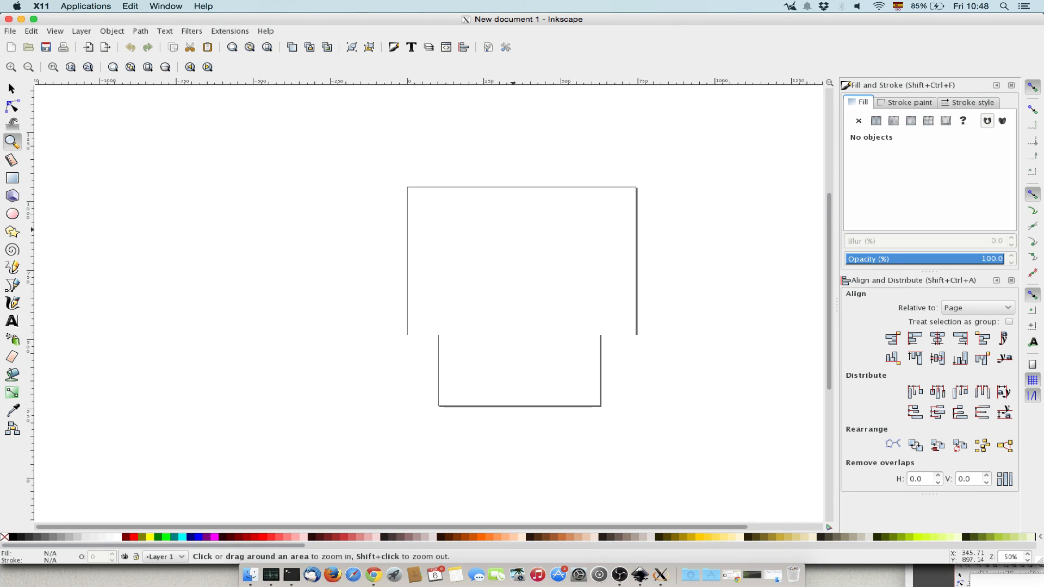
pyautogui.click(513, 232)
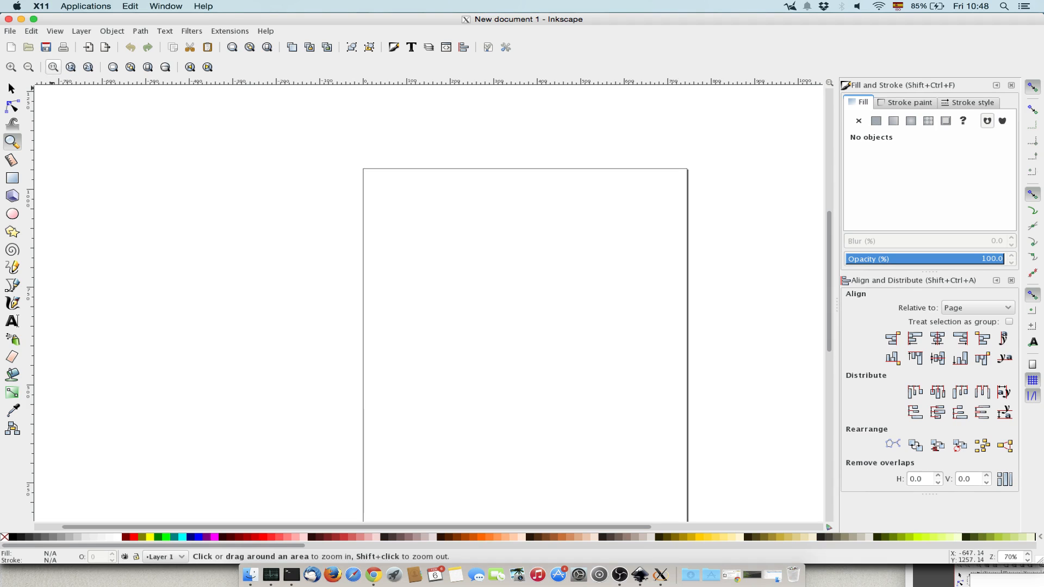
pyautogui.click(53, 67)
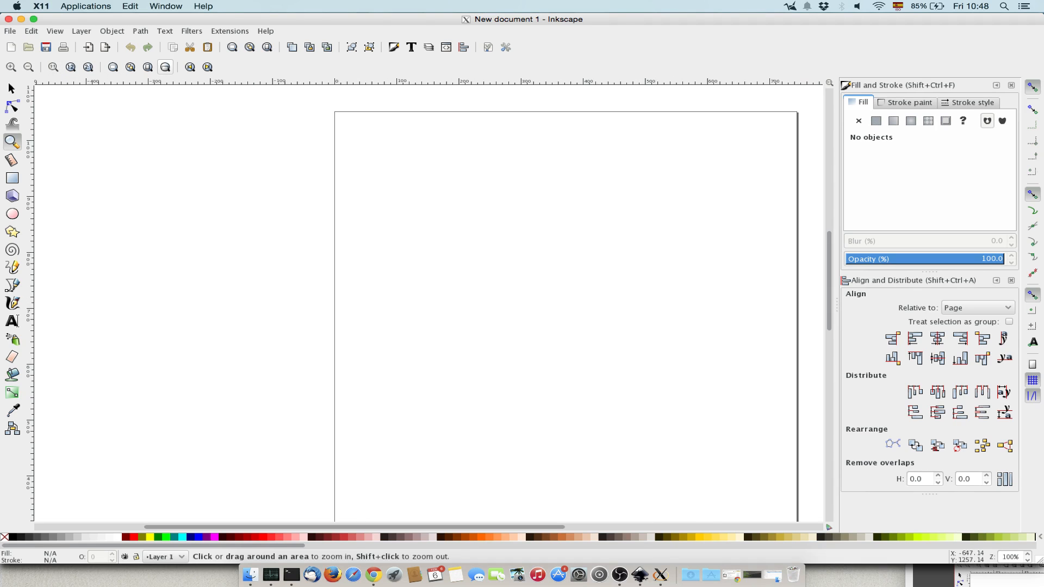
pyautogui.click(147, 67)
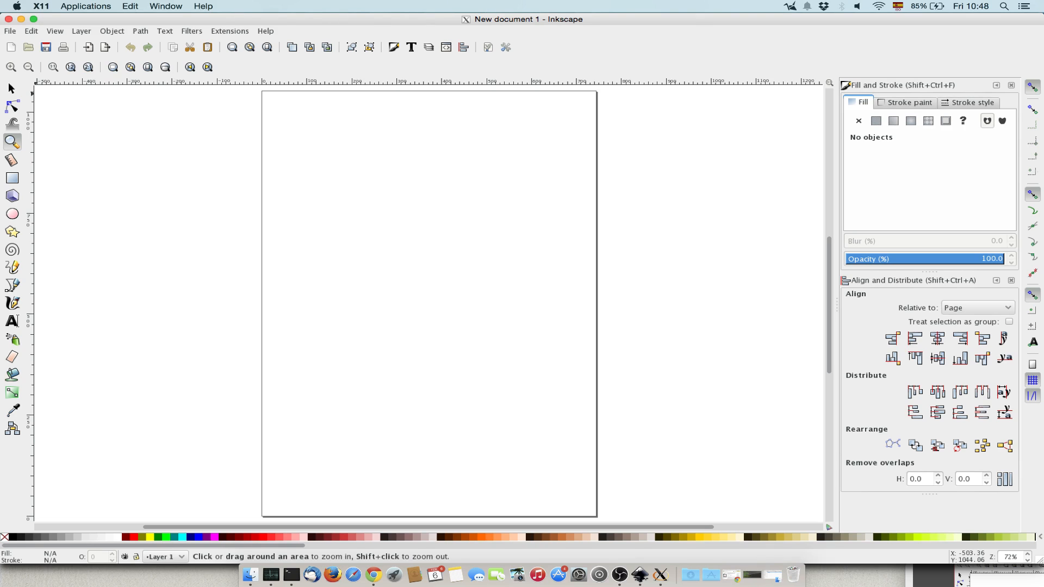
# Step: Open the document properties and move the dialog away from the middle of the page
pyautogui.click(9, 30)
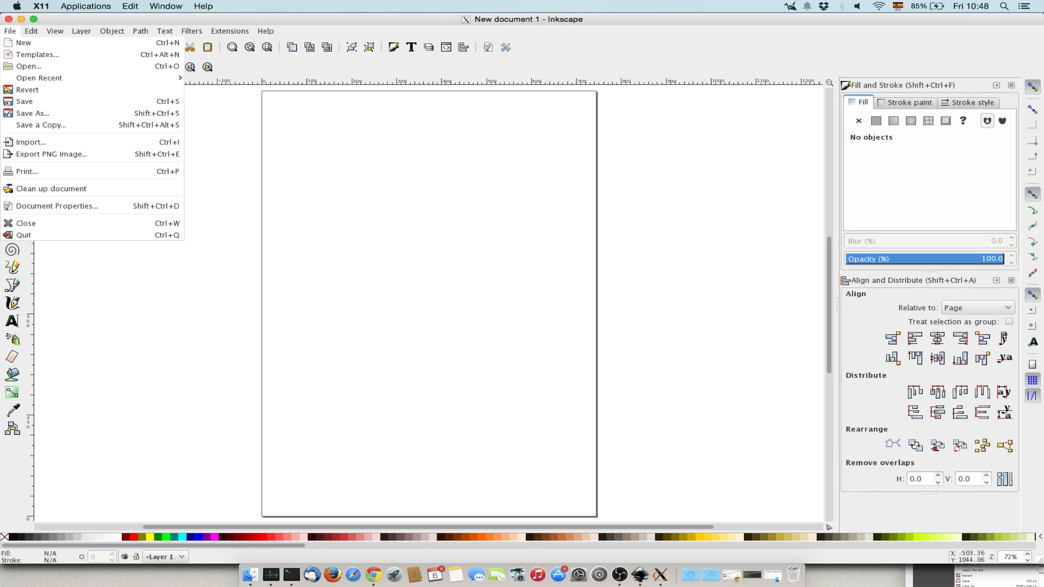
pyautogui.click(57, 206)
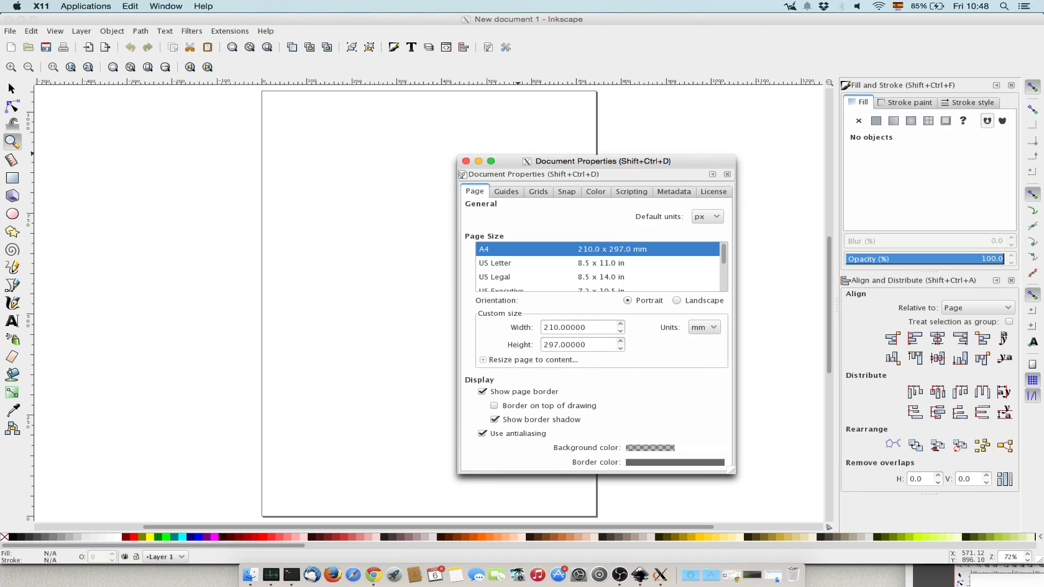
pyautogui.moveTo(565, 159); pyautogui.dragTo(260, 120)
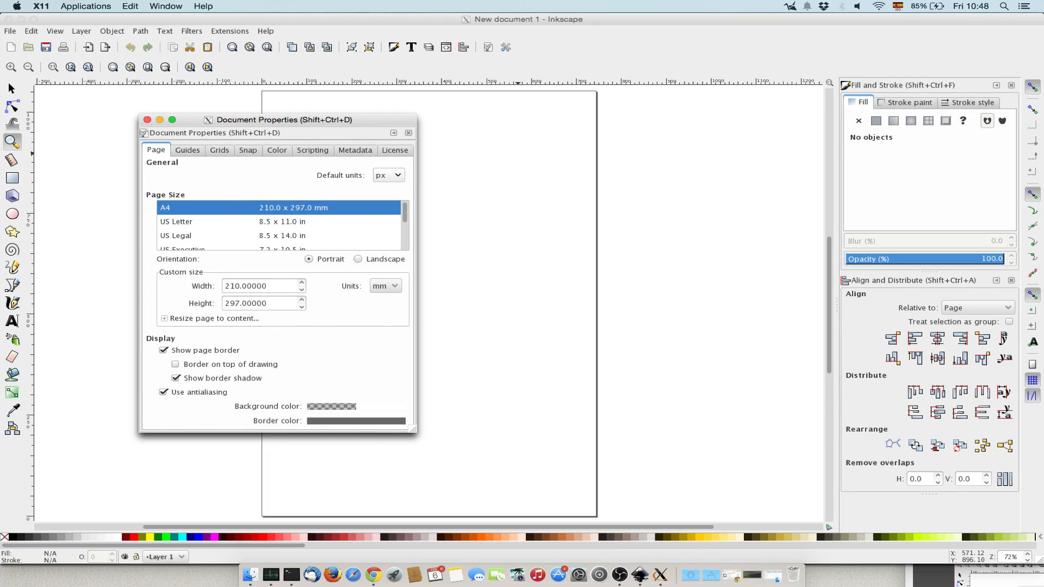
# Step: Review the default unit choices and preset page sizes, and try landscape orientation before returning to portrait
pyautogui.click(388, 175)
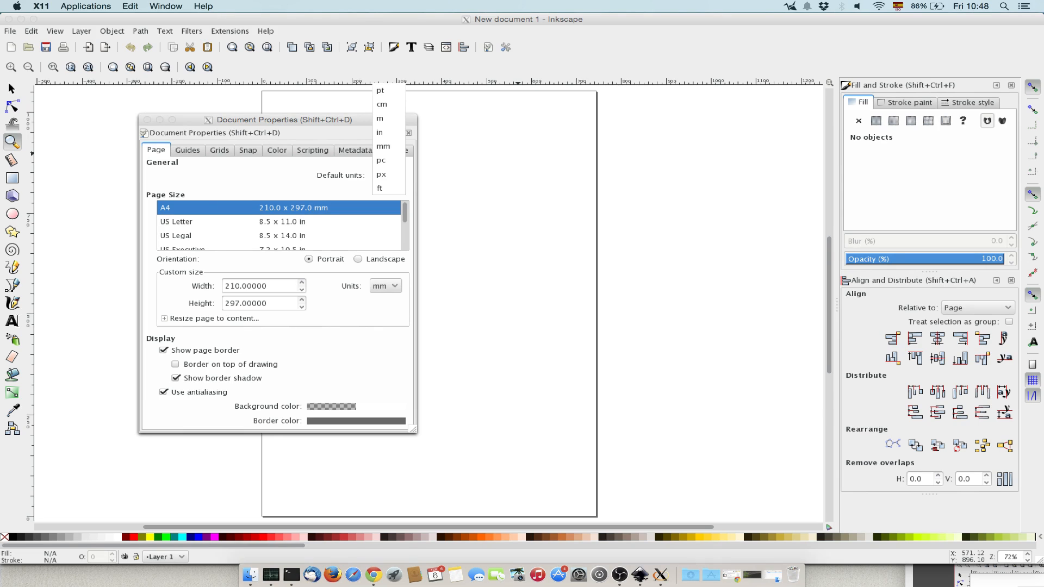
pyautogui.click(278, 226)
pyautogui.scroll(-8, 278, 225)
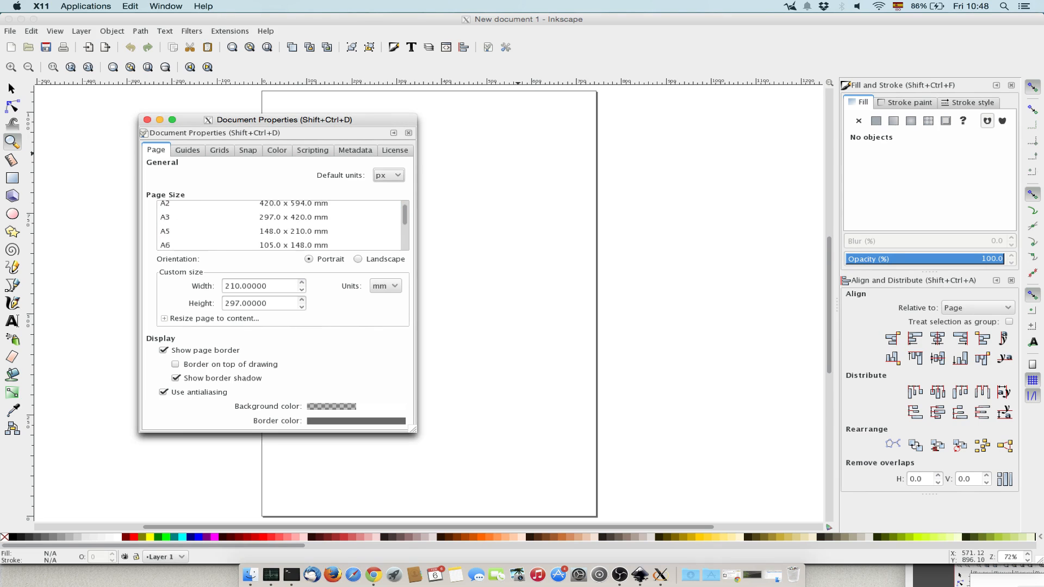
pyautogui.scroll(-20, 278, 226)
pyautogui.scroll(20, 278, 225)
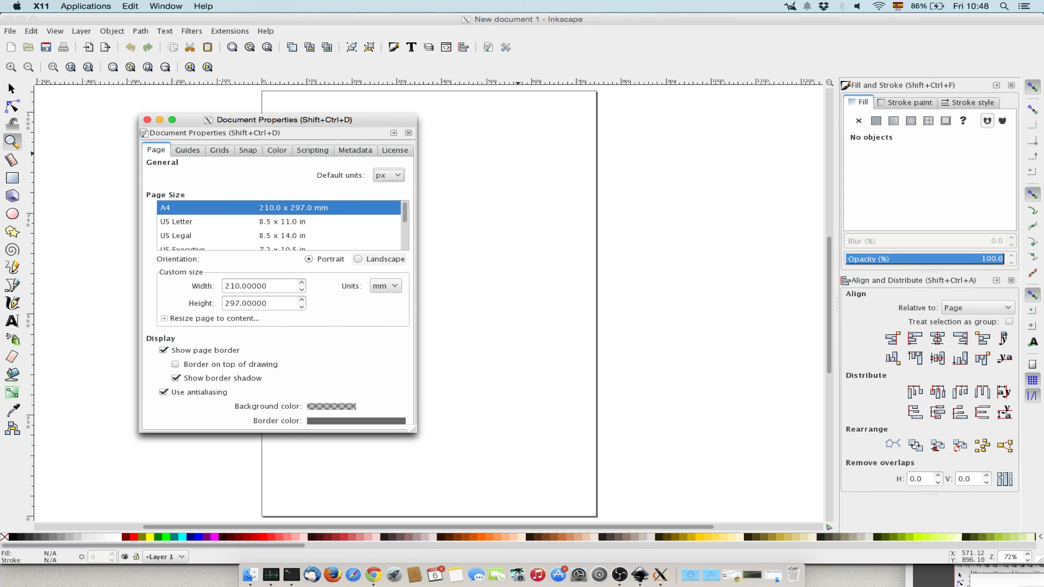
pyautogui.click(357, 259)
pyautogui.click(308, 258)
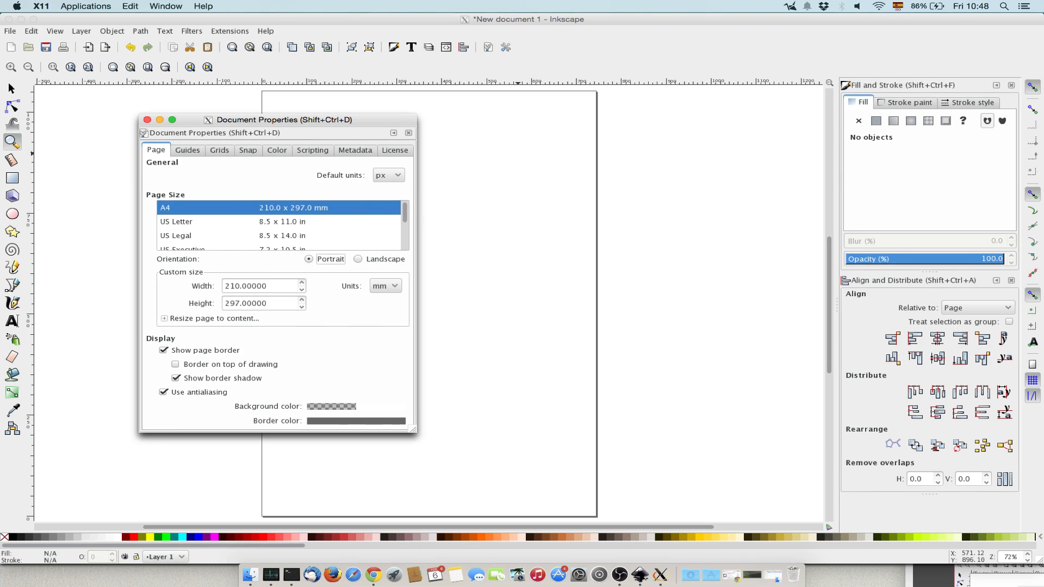
# Step: Set the page to the A3 preset size in landscape orientation
pyautogui.moveTo(294, 120); pyautogui.dragTo(216, 108)
pyautogui.scroll(-3, 207, 215)
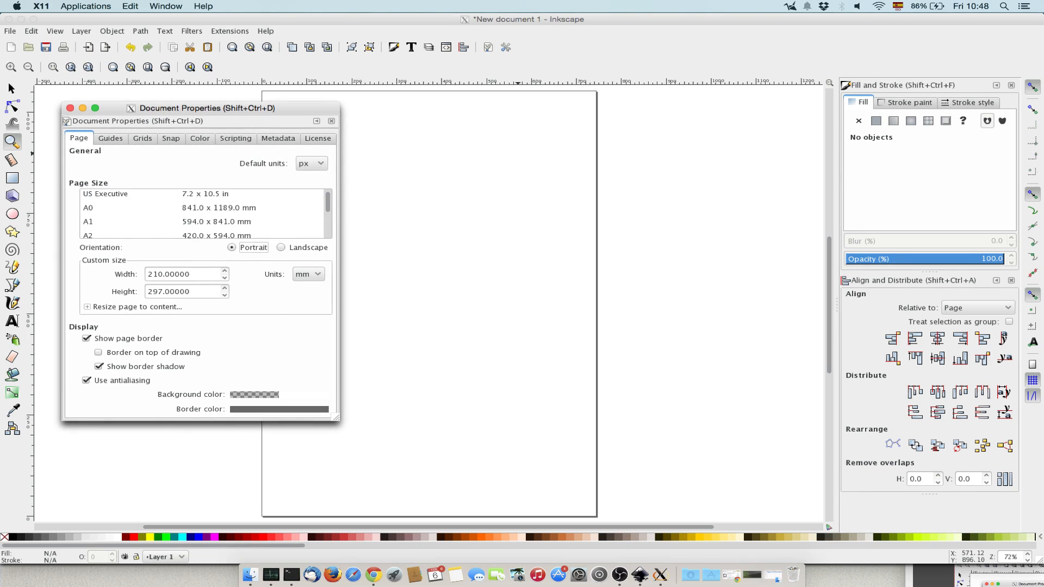
pyautogui.scroll(-2, 206, 214)
pyautogui.click(163, 227)
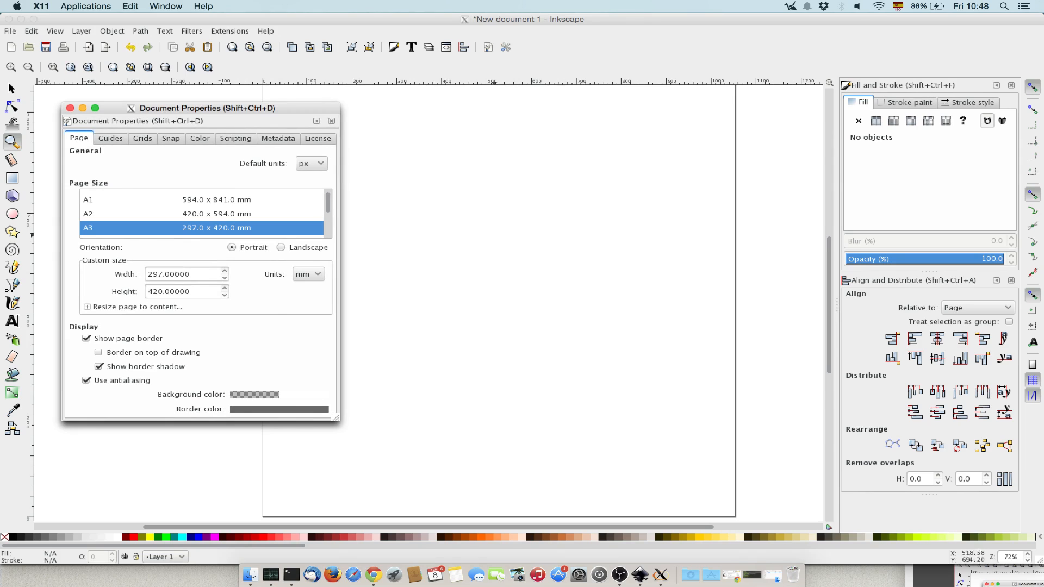
pyautogui.click(303, 247)
pyautogui.click(617, 201)
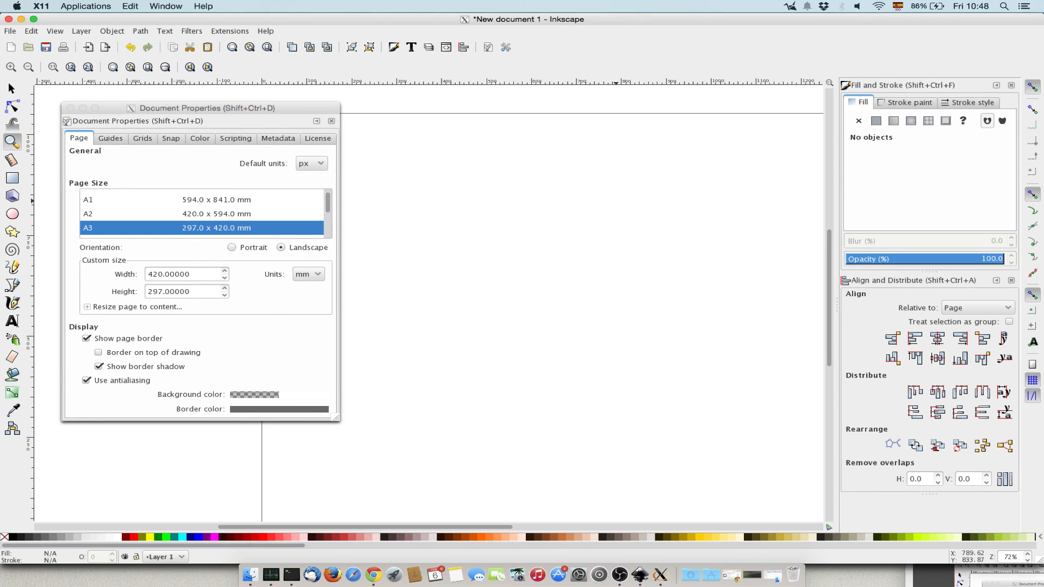
# Step: Switch the custom page size units to px and set the page to 800 px wide and 680 px high
pyautogui.click(309, 274)
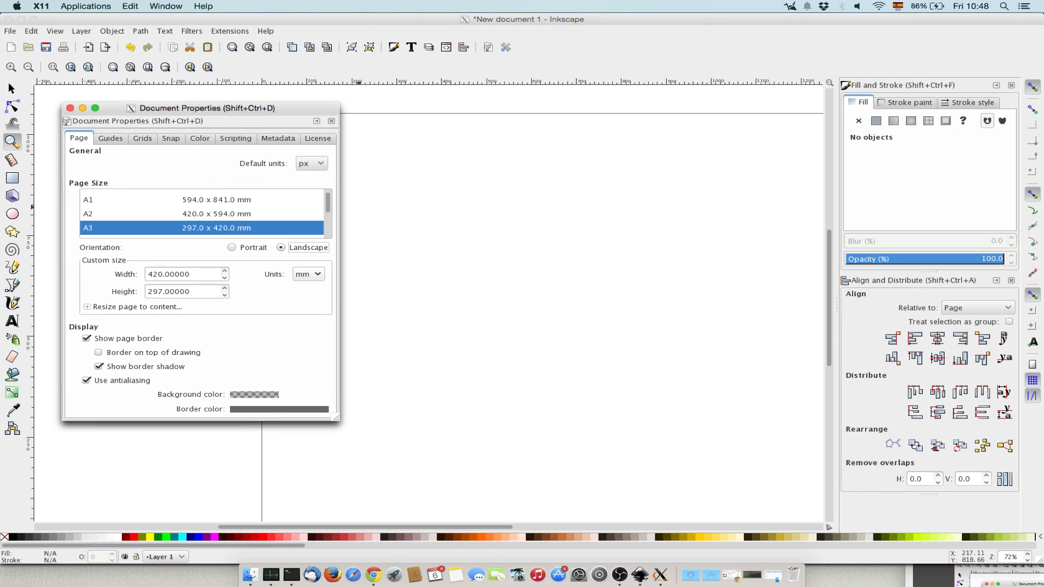
pyautogui.click(309, 301)
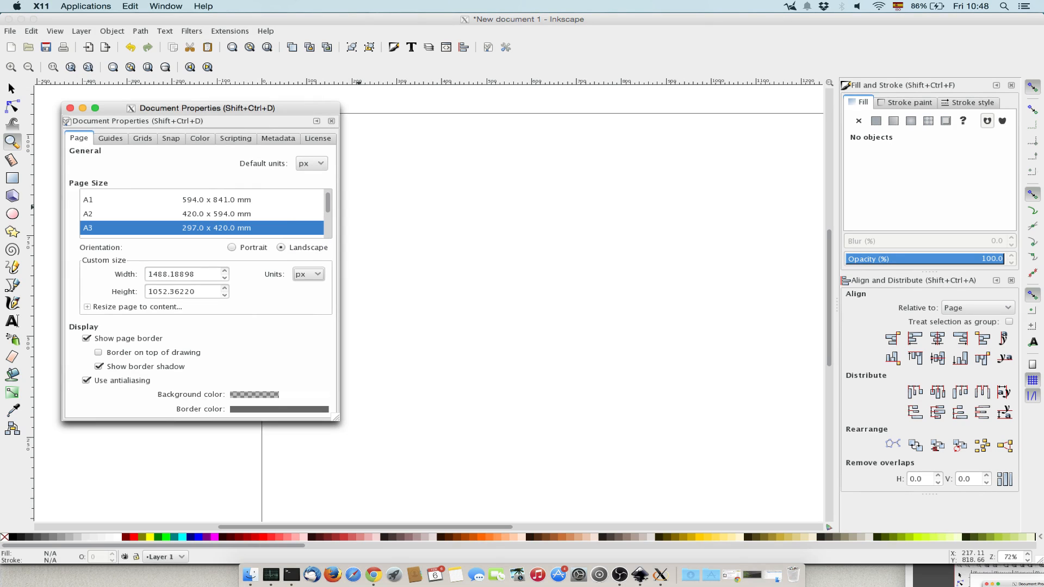
pyautogui.write('800')
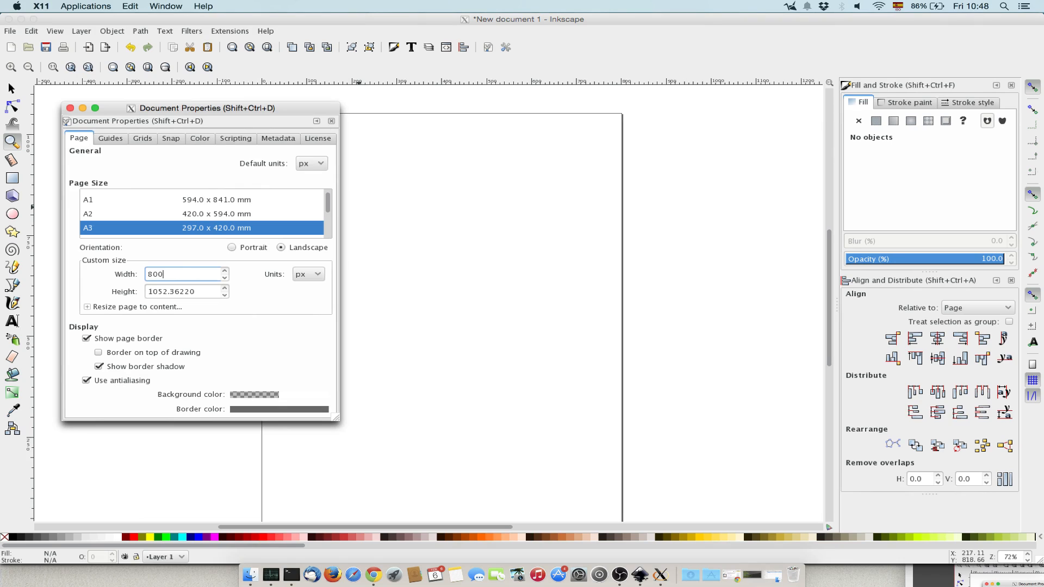
pyautogui.press('Tab')
pyautogui.write('6')
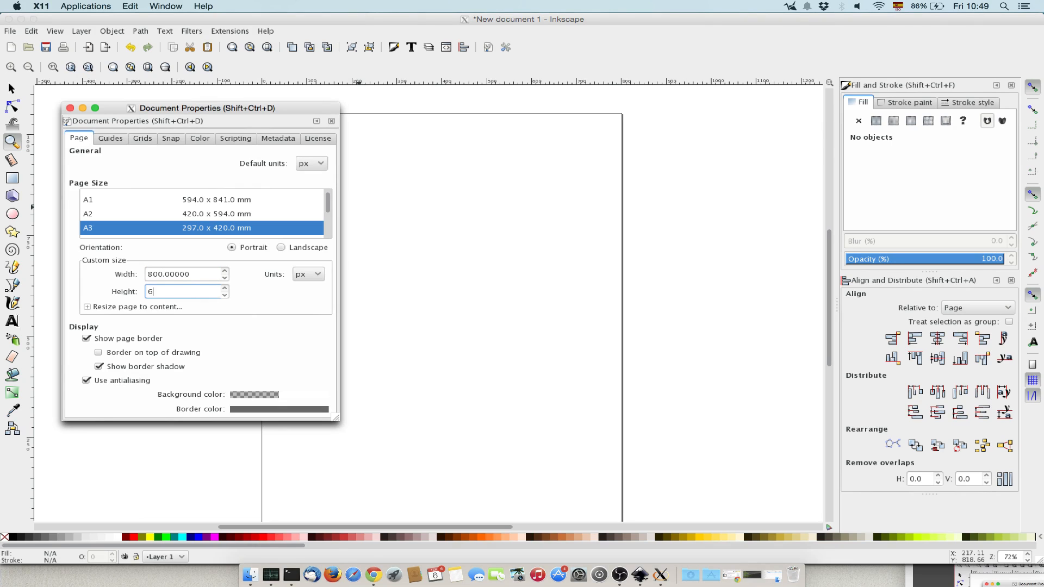
pyautogui.write('40')
pyautogui.press('Return')
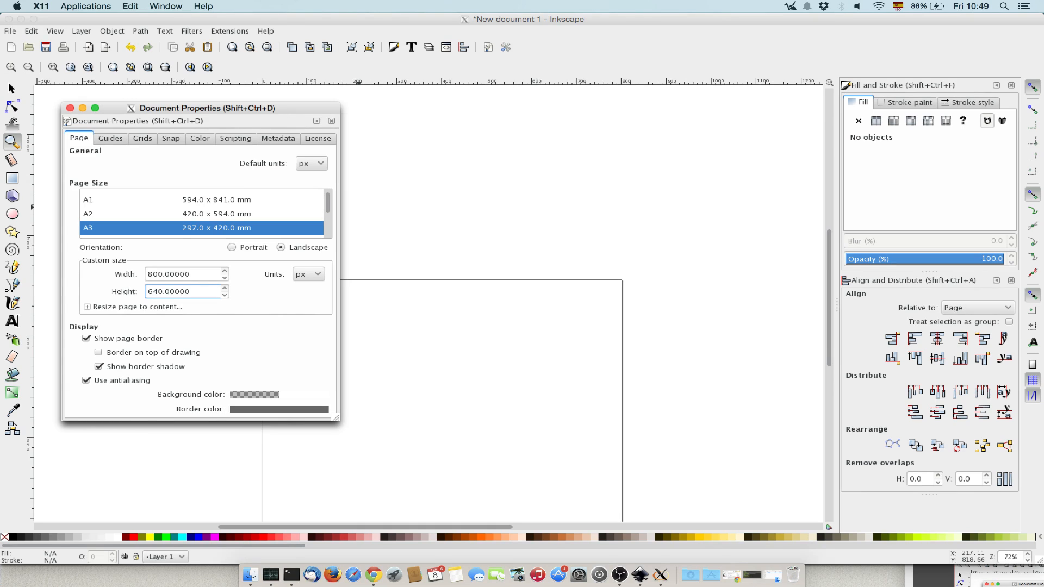
pyautogui.press('Return')
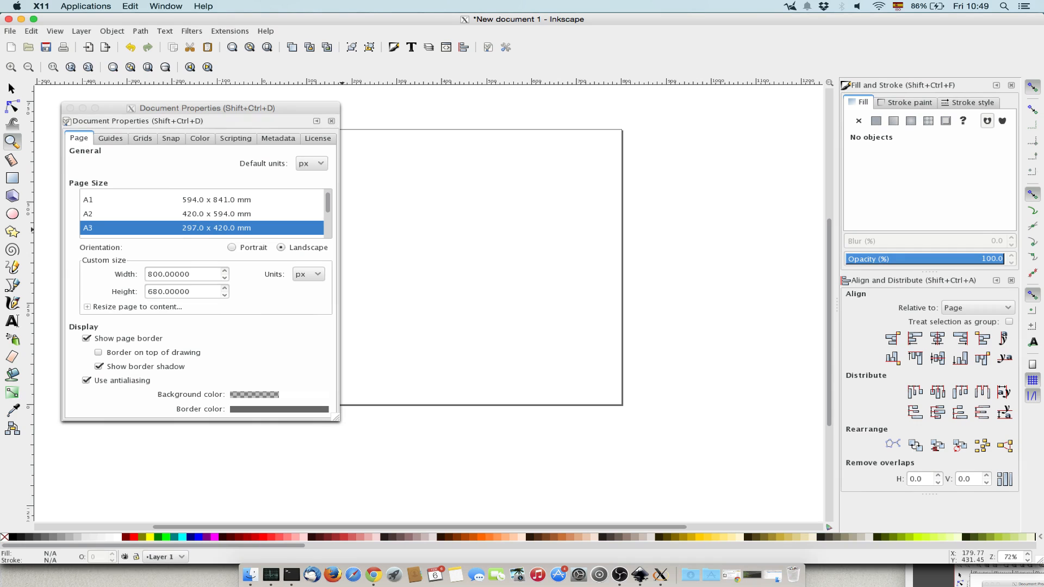
# Step: Move the document properties dialog clear of the page and enable the page border on top of the drawing
pyautogui.moveTo(218, 107); pyautogui.dragTo(801, 111)
pyautogui.click(669, 341)
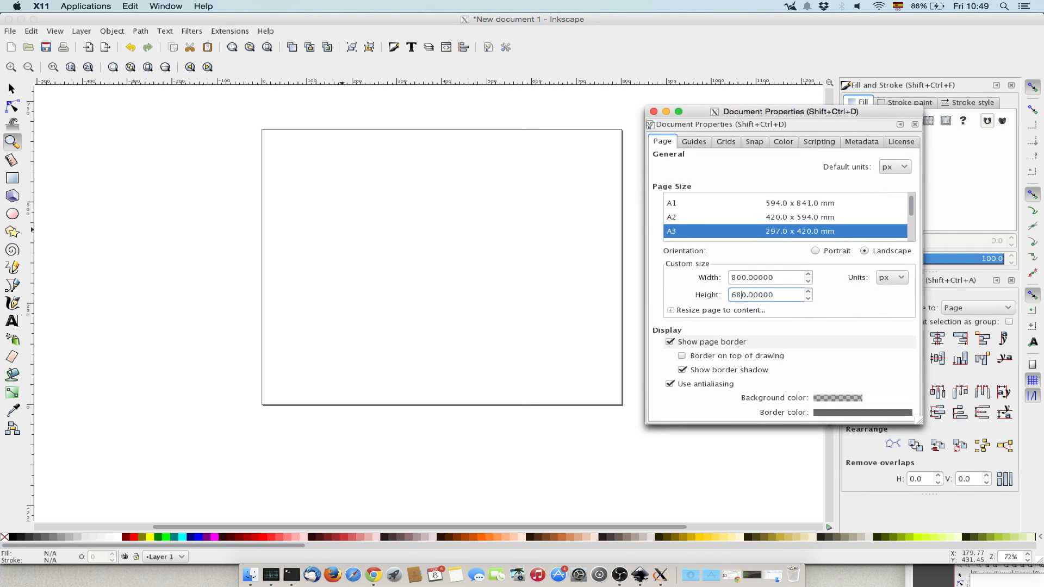
pyautogui.click(669, 342)
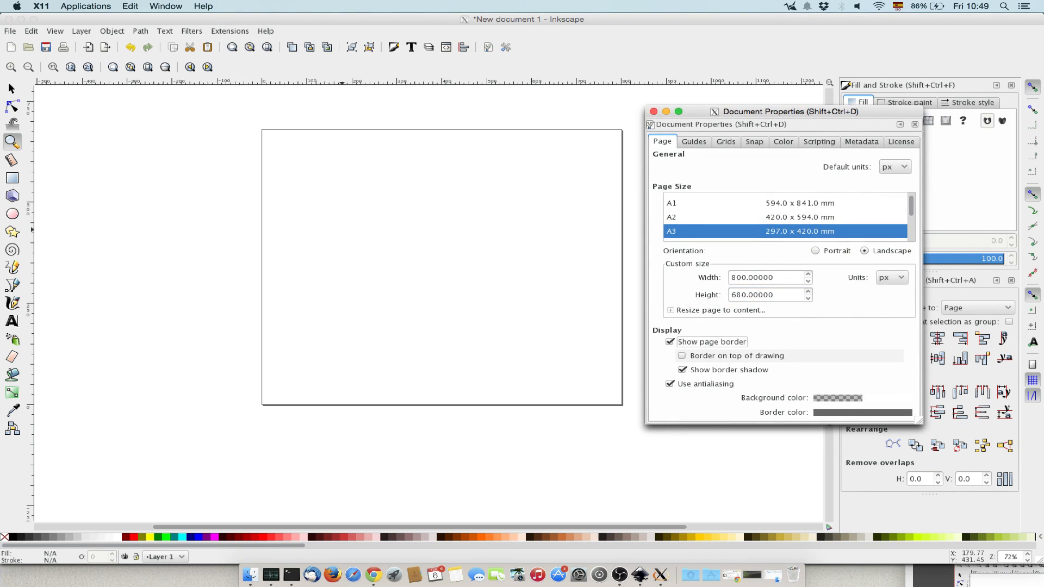
pyautogui.click(682, 356)
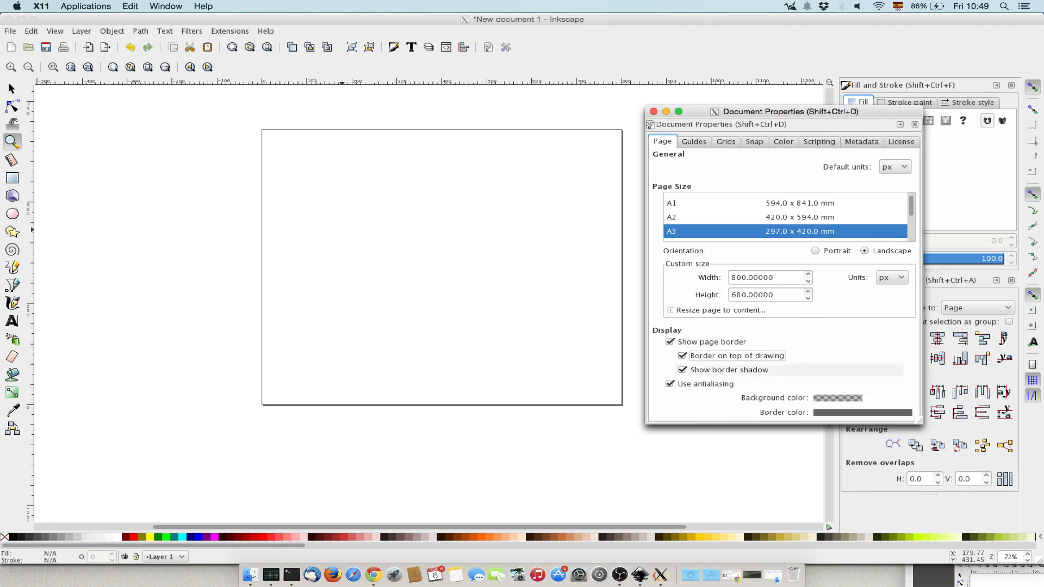
# Step: Show the guide settings and place a horizontal guide at about 407 px and a vertical guide across the left part of the page
pyautogui.click(693, 142)
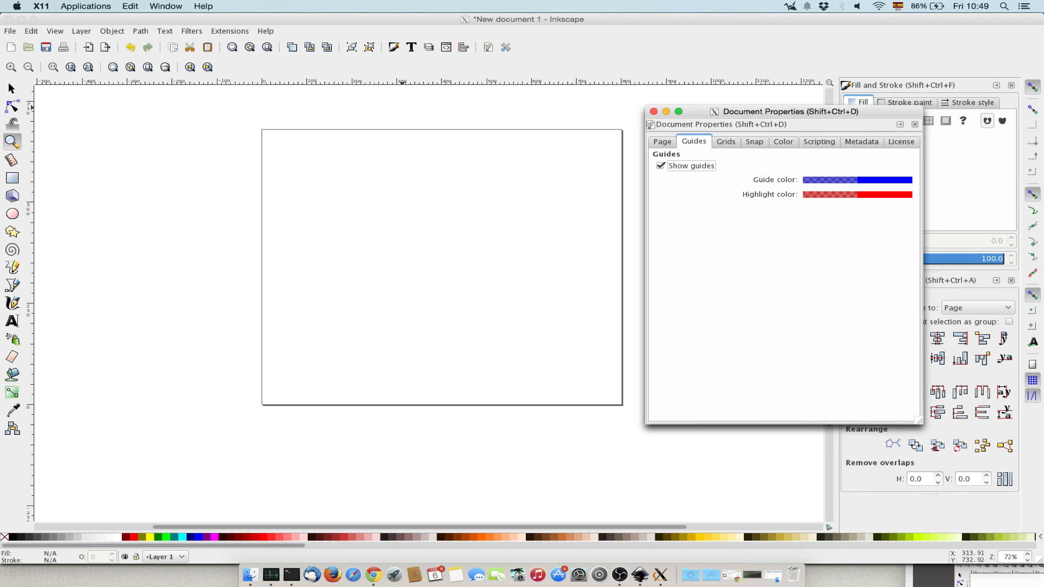
pyautogui.click(12, 89)
pyautogui.click(11, 89)
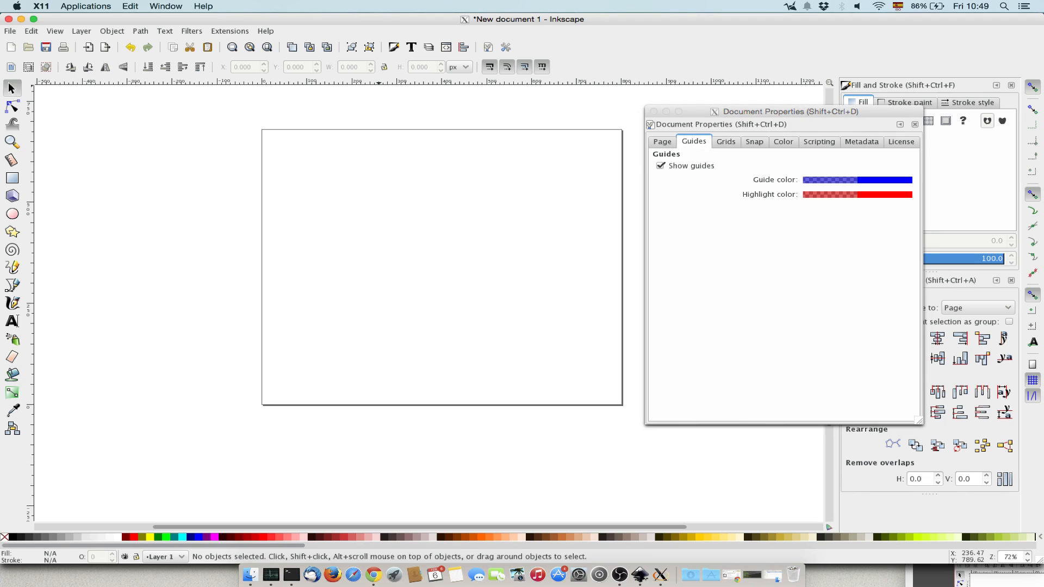
pyautogui.moveTo(372, 82); pyautogui.dragTo(384, 239)
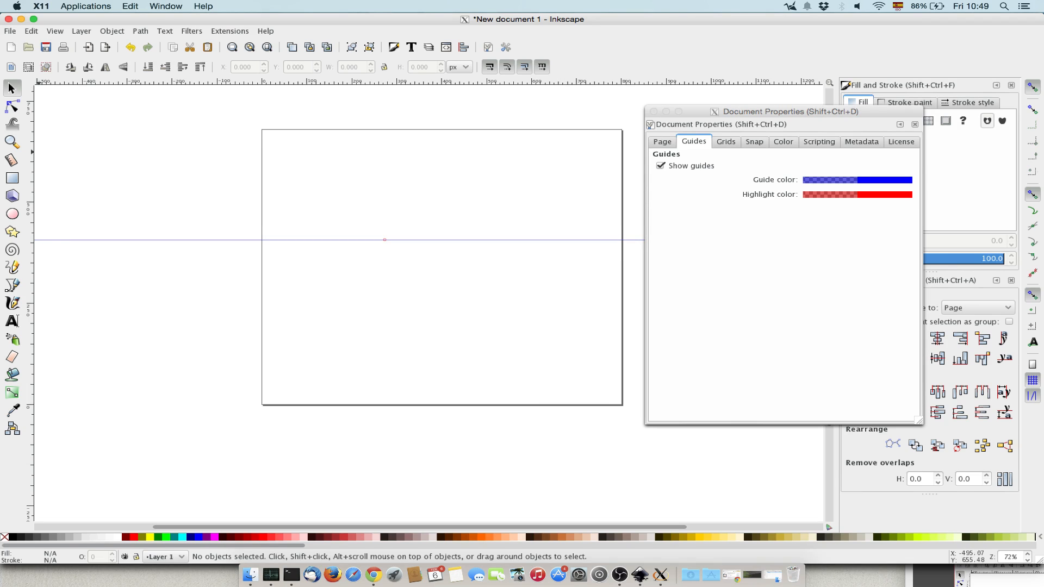
pyautogui.moveTo(30, 152); pyautogui.dragTo(332, 196)
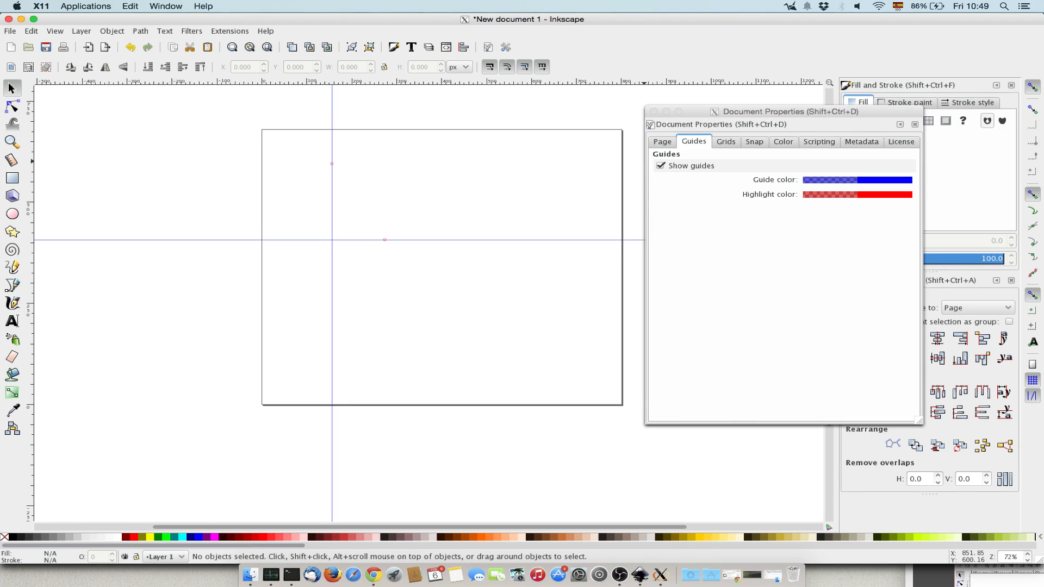
# Step: Hide the guides and show them again from the document's guide settings
pyautogui.click(661, 166)
pyautogui.click(661, 166)
pyautogui.click(660, 166)
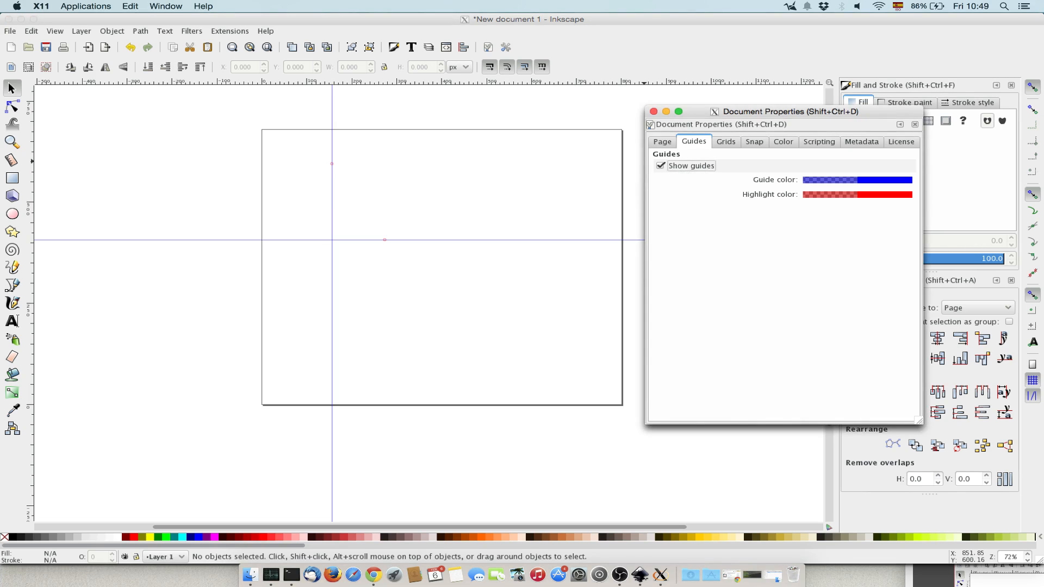
# Step: Remove the vertical guide and the horizontal guide from the canvas
pyautogui.click(332, 207)
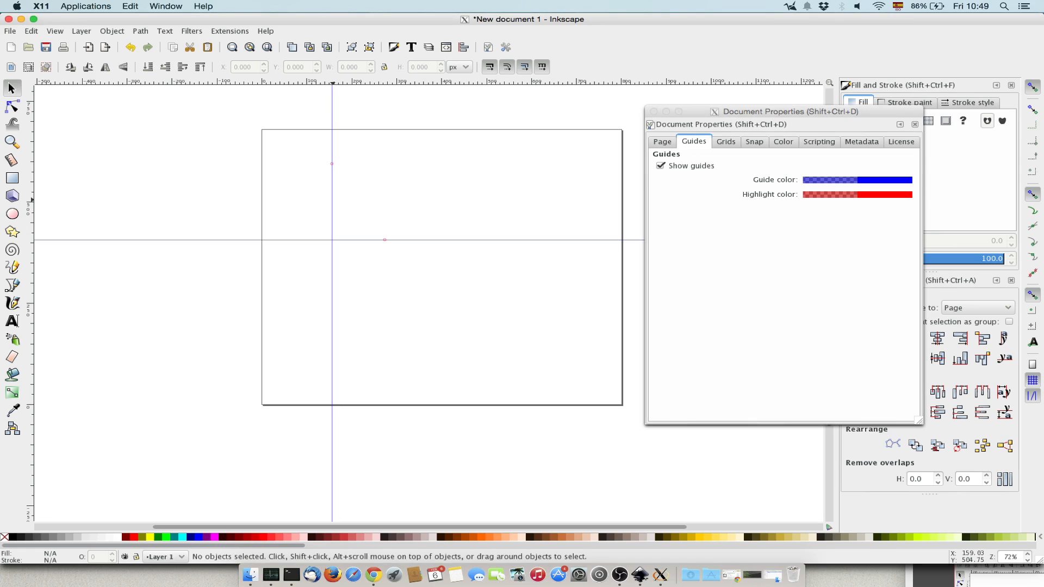
pyautogui.moveTo(332, 195); pyautogui.dragTo(30, 196)
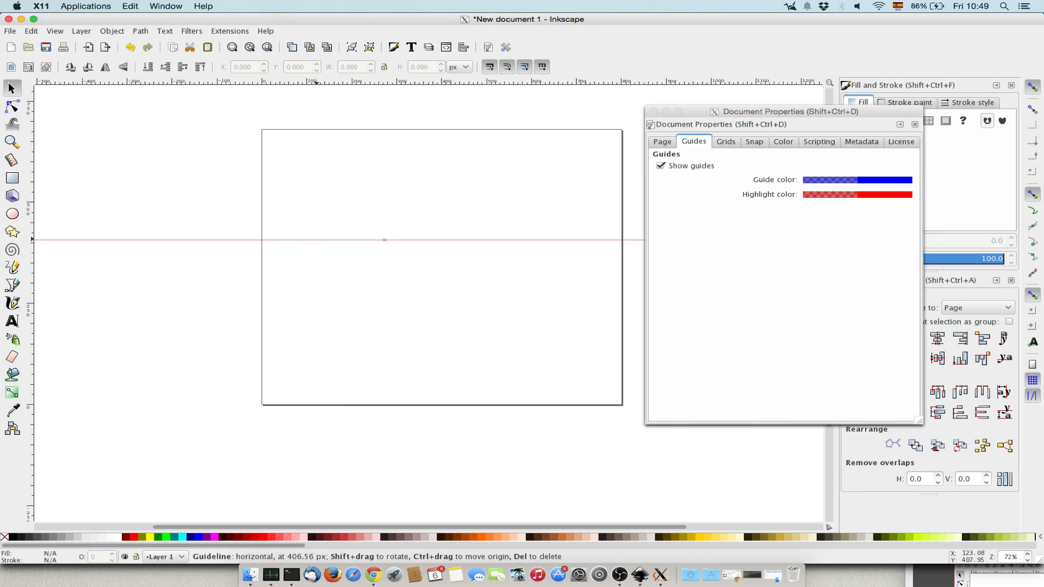
pyautogui.press('Delete')
# Step: Create a new rectangular grid for the document
pyautogui.click(697, 112)
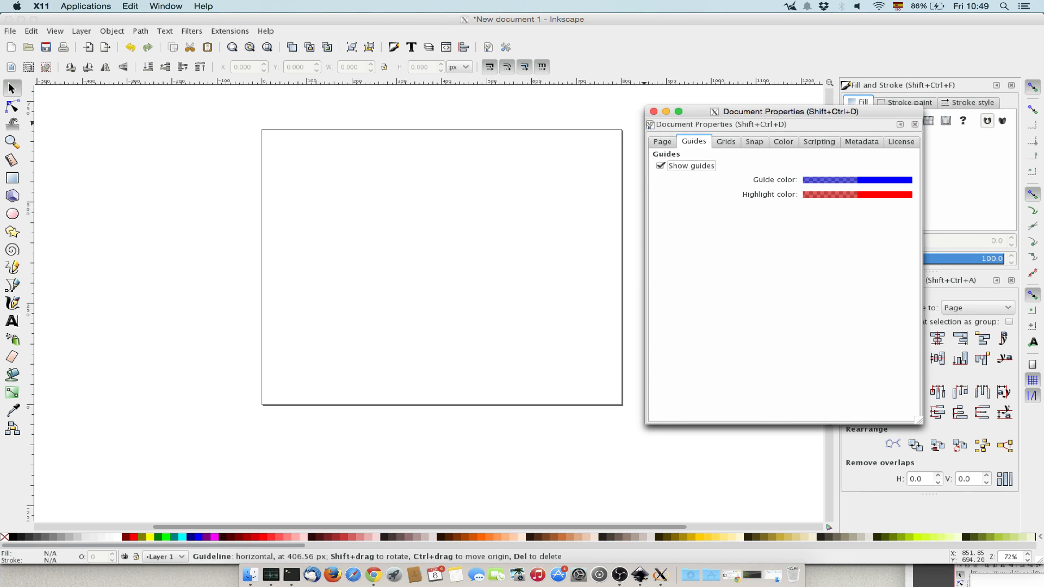
pyautogui.click(725, 142)
pyautogui.click(734, 167)
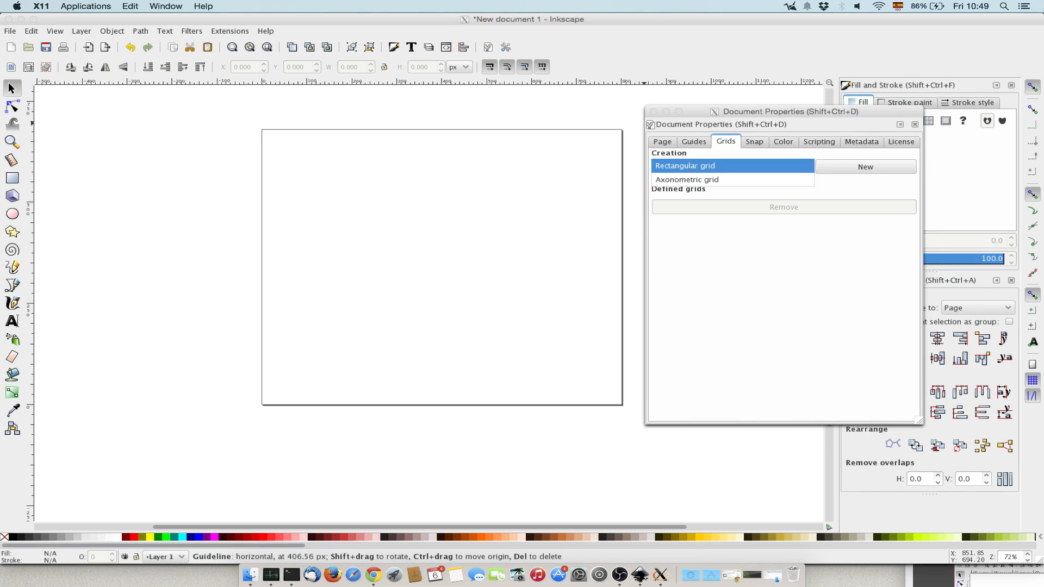
pyautogui.click(864, 167)
pyautogui.click(864, 167)
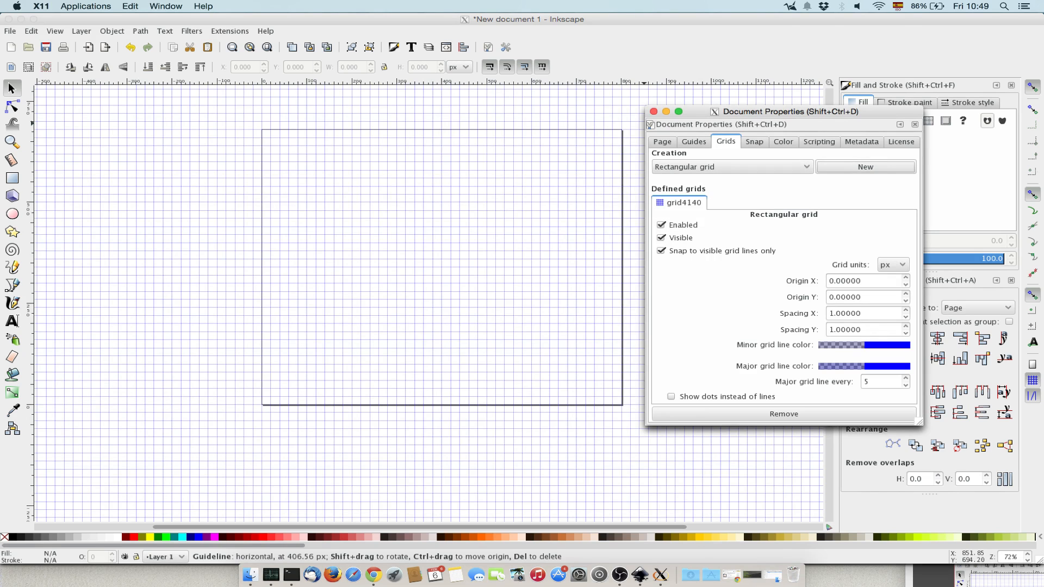
# Step: Review the snap, color and scripting settings in the document properties
pyautogui.click(753, 141)
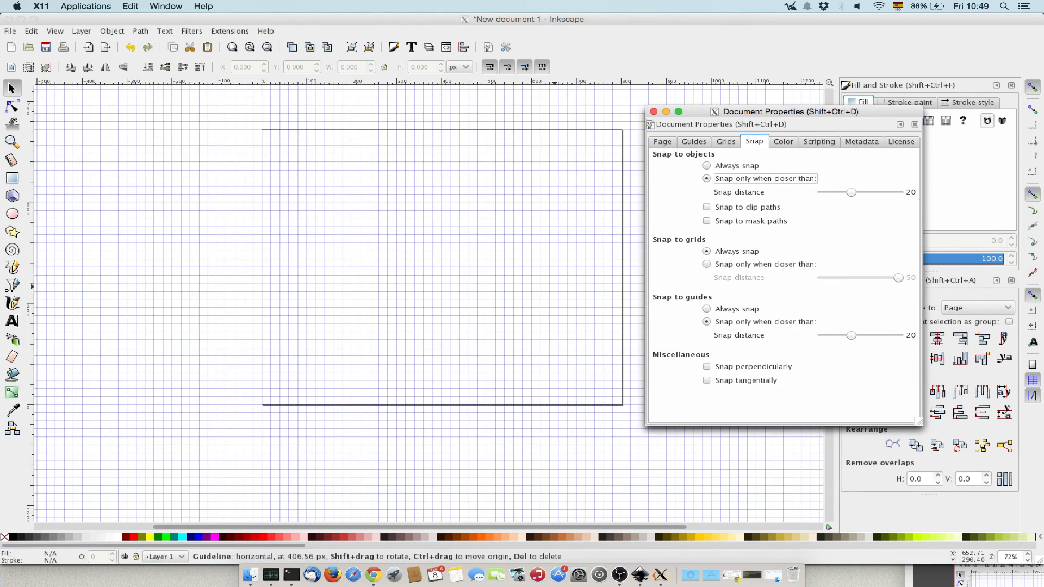
pyautogui.click(782, 142)
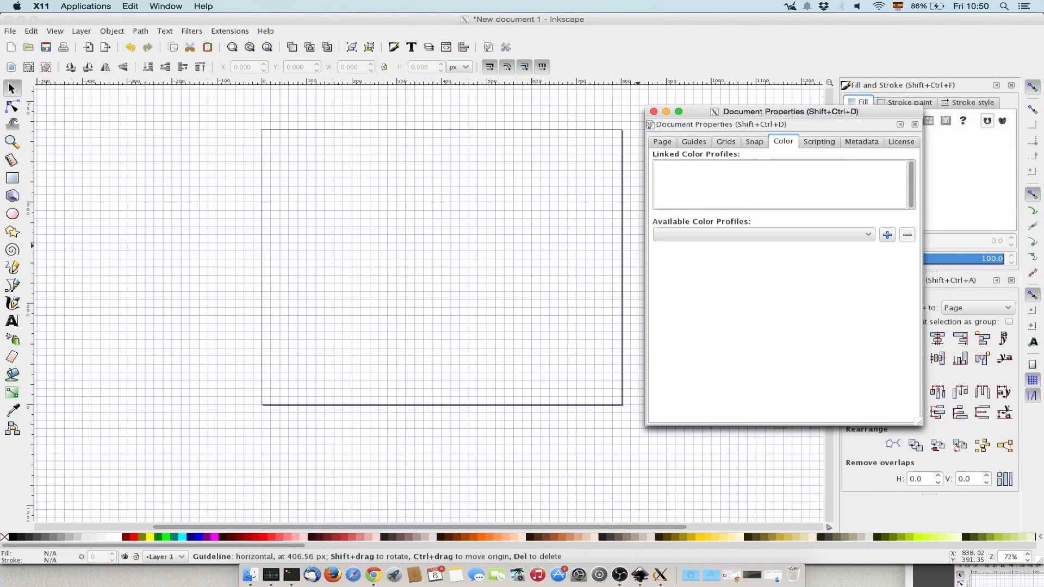
pyautogui.click(818, 141)
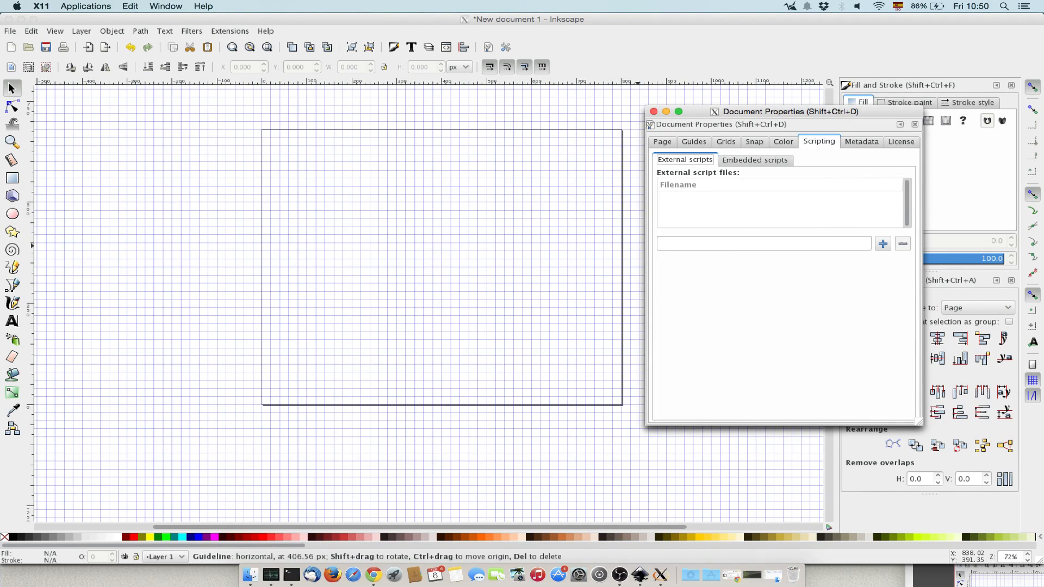
# Step: Fill in the document metadata with the title Test and the creator's name
pyautogui.click(861, 141)
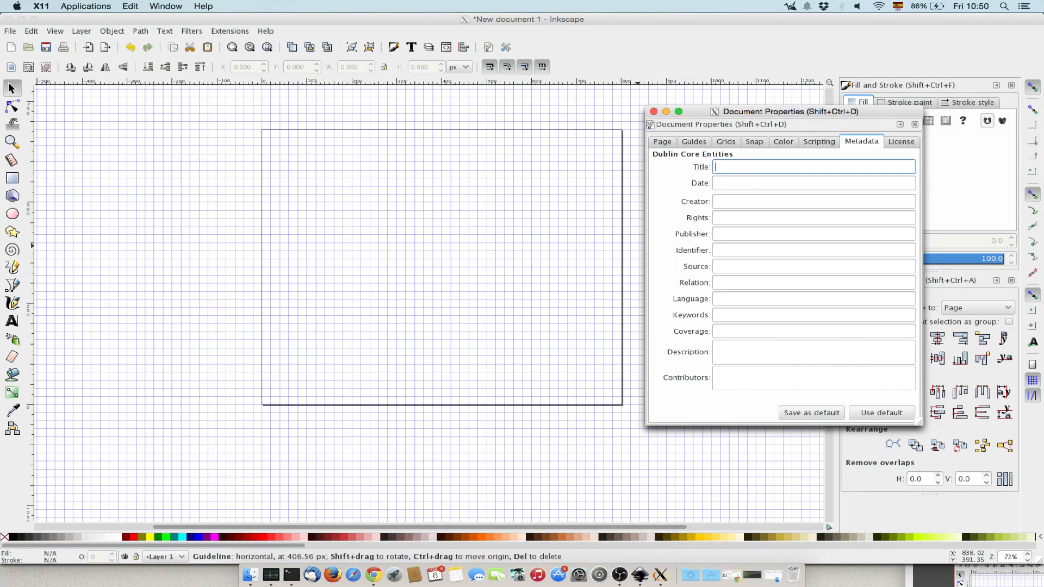
pyautogui.write('Test')
pyautogui.press('Tab')
pyautogui.press('Tab')
pyautogui.write('Massimo')
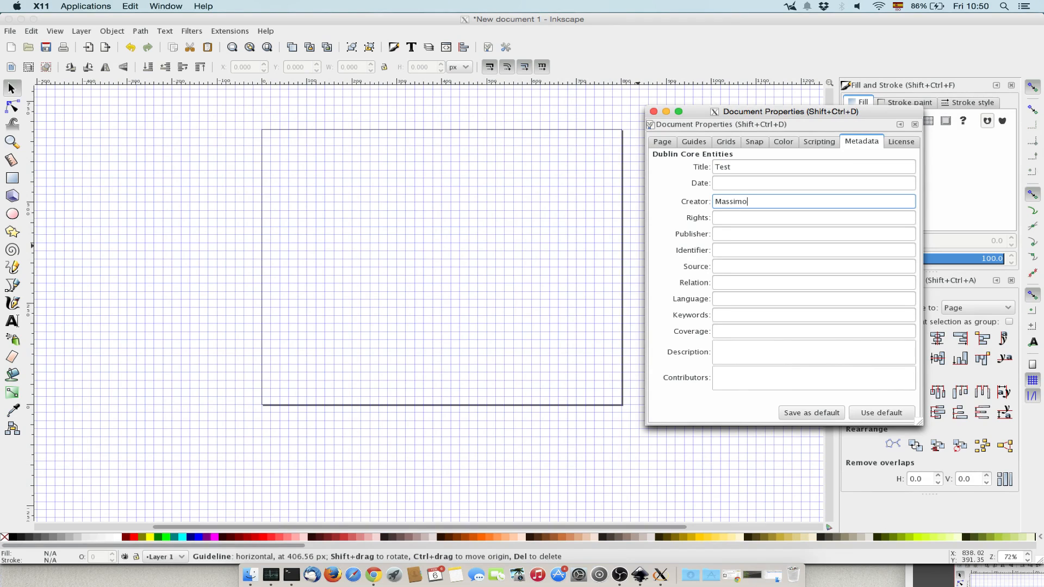
# Step: Set the document license to CC Attribution and close the document properties
pyautogui.click(901, 141)
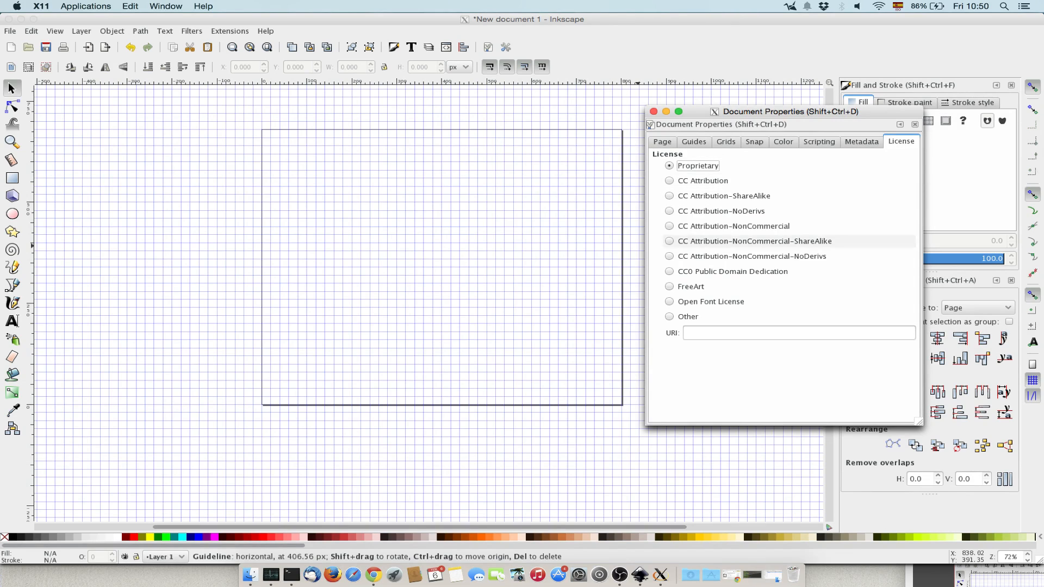
pyautogui.click(703, 180)
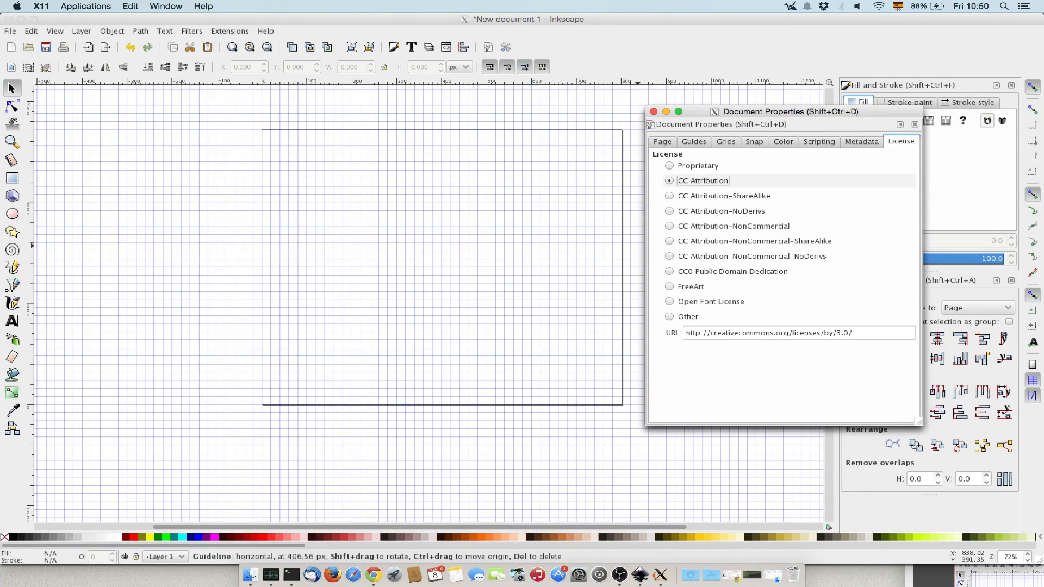
pyautogui.hotkey('ctrl', 'w')
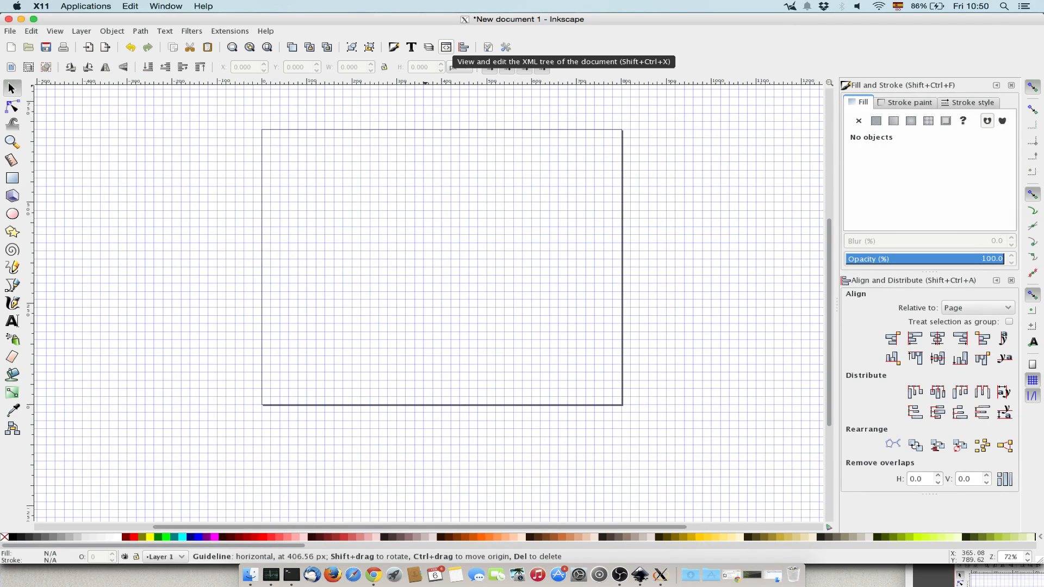
# Step: Open the XML editor and examine the license entries inside the document's metadata node
pyautogui.click(445, 47)
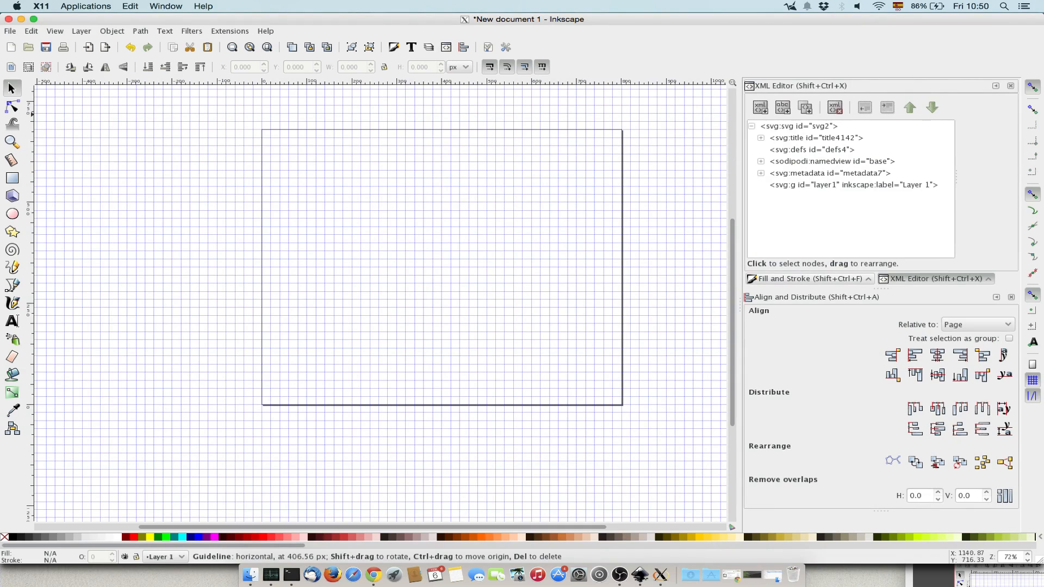
pyautogui.click(761, 173)
pyautogui.click(770, 185)
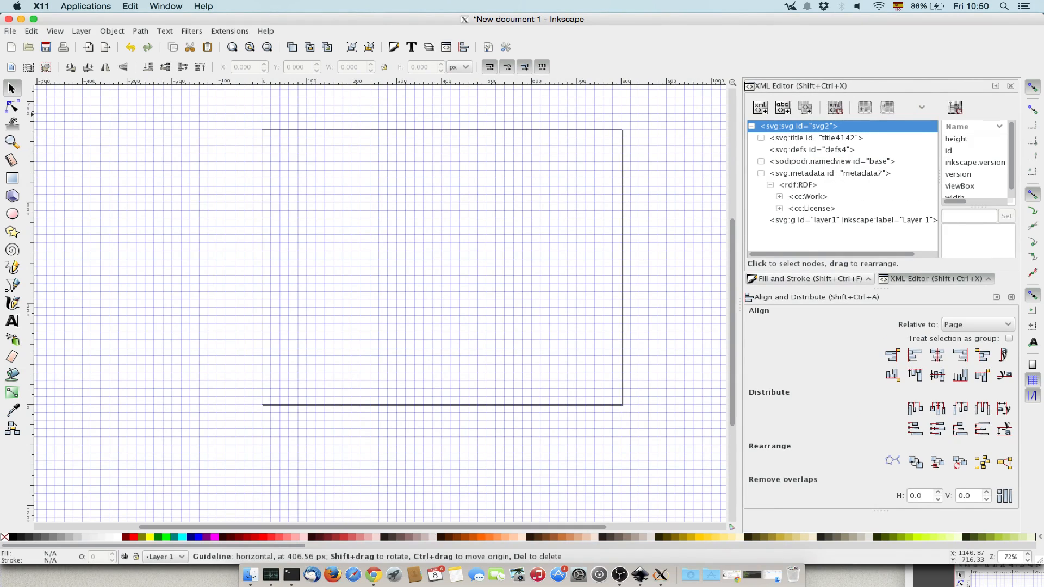
pyautogui.click(779, 208)
pyautogui.scroll(-2, 842, 185)
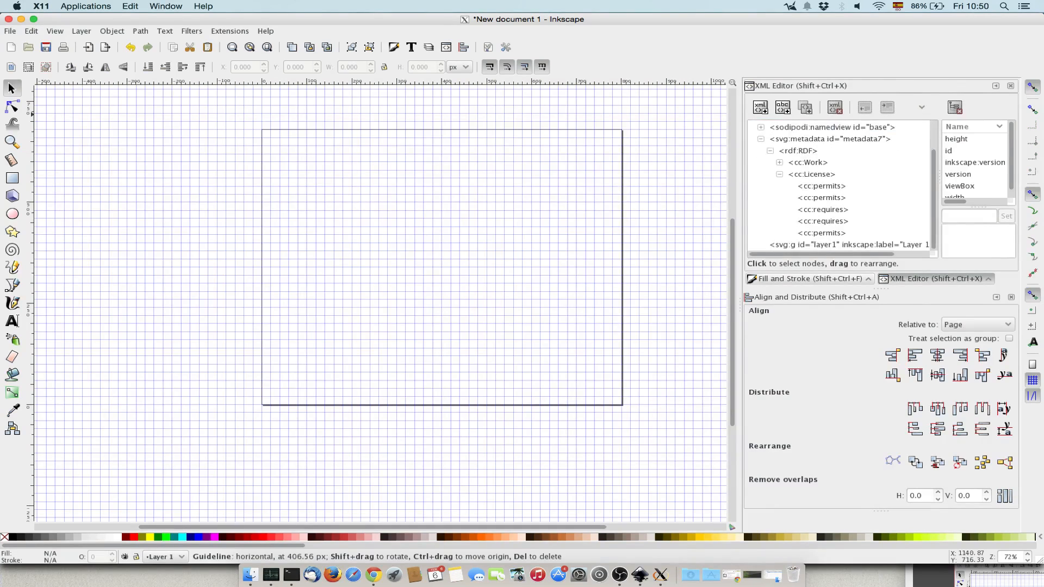
pyautogui.click(778, 174)
# Step: Examine the cc:Work branch of the metadata, including its dc:creator node
pyautogui.click(779, 196)
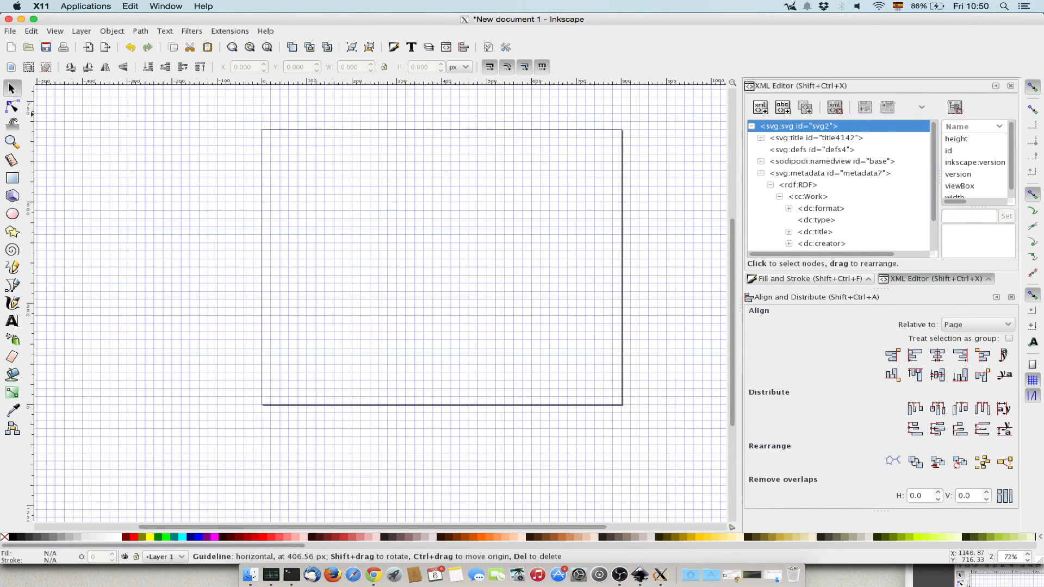
pyautogui.scroll(-2, 778, 196)
pyautogui.click(788, 209)
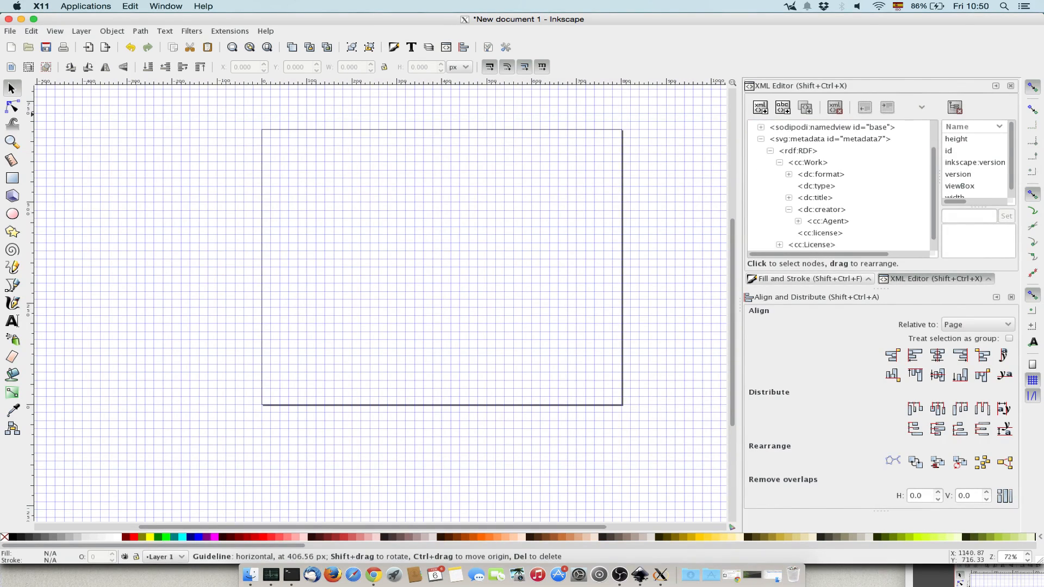
pyautogui.scroll(2, 821, 197)
pyautogui.scroll(-3, 821, 197)
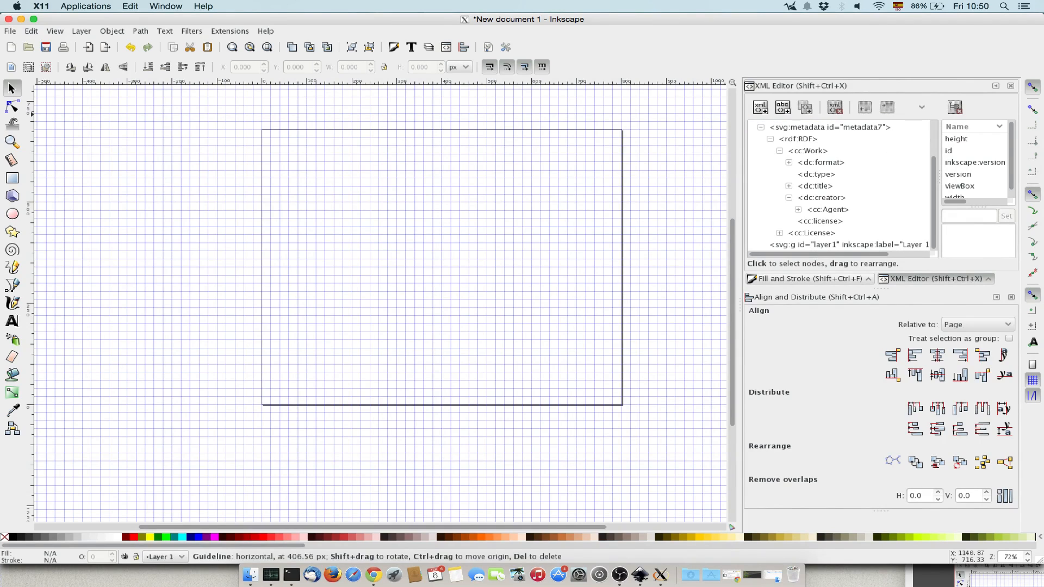
pyautogui.click(821, 198)
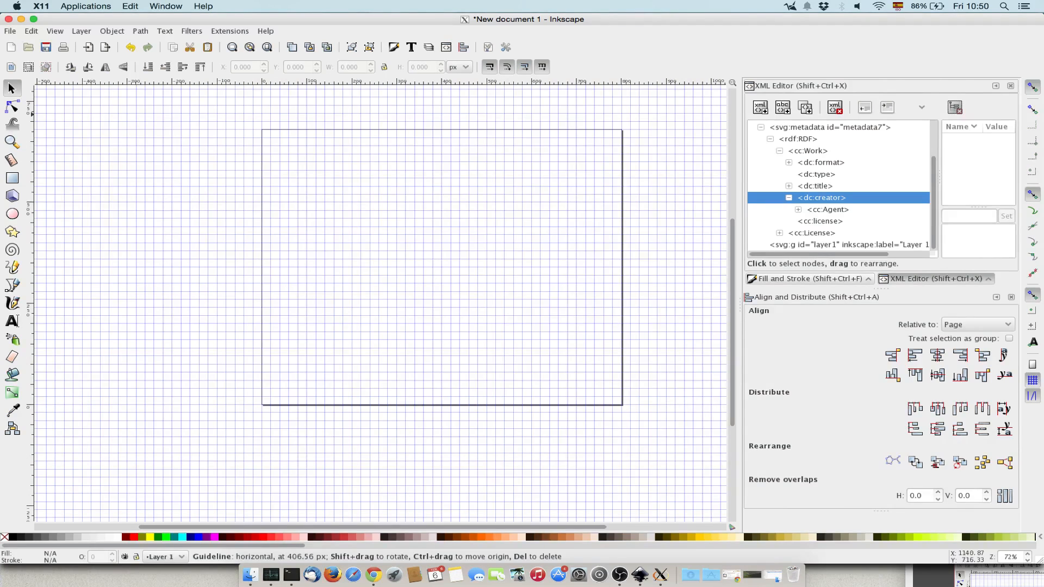
pyautogui.scroll(2, 821, 197)
pyautogui.scroll(-2, 821, 198)
pyautogui.scroll(2, 820, 198)
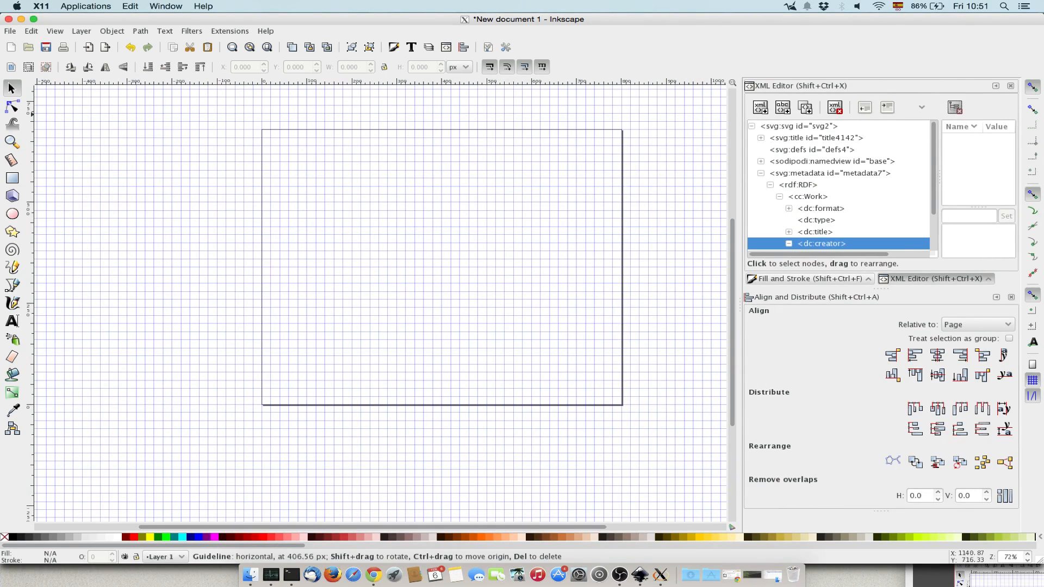
# Step: Collapse the metadata node and inspect the attributes of the layer, metadata, namedview, defs and title nodes
pyautogui.click(761, 173)
pyautogui.click(820, 184)
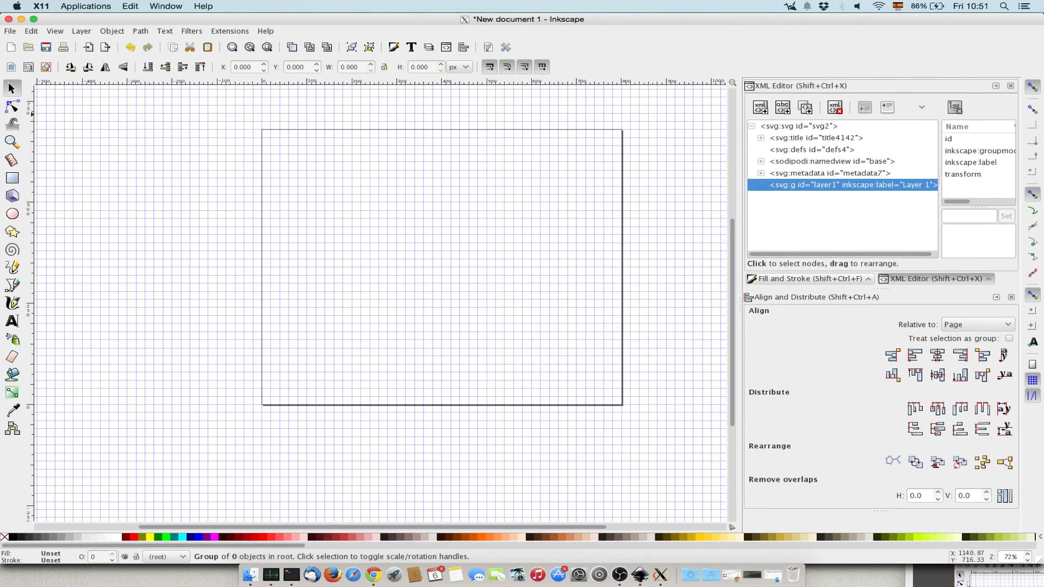
pyautogui.click(820, 173)
pyautogui.click(821, 162)
pyautogui.click(821, 150)
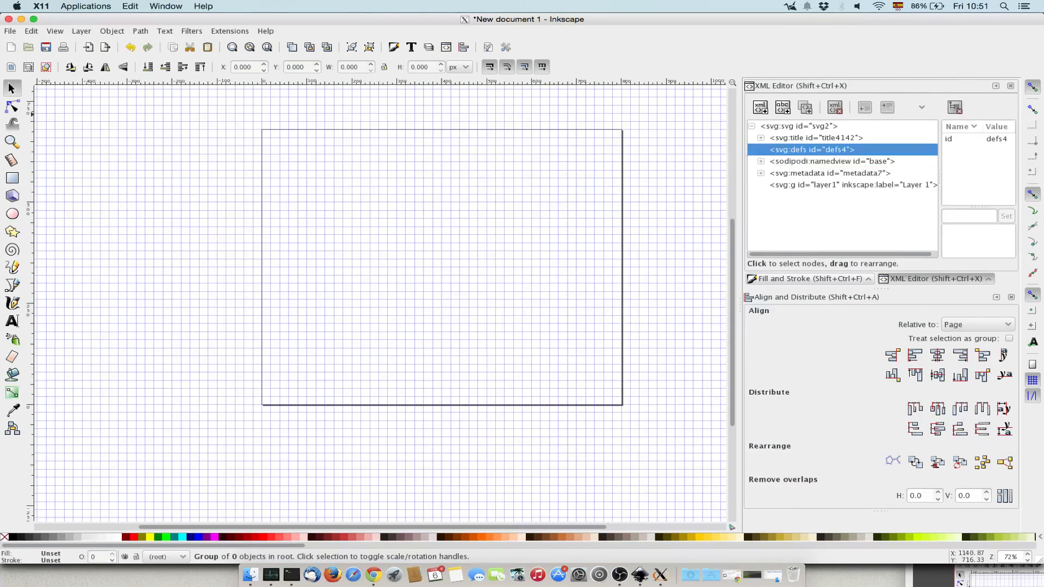
pyautogui.click(817, 138)
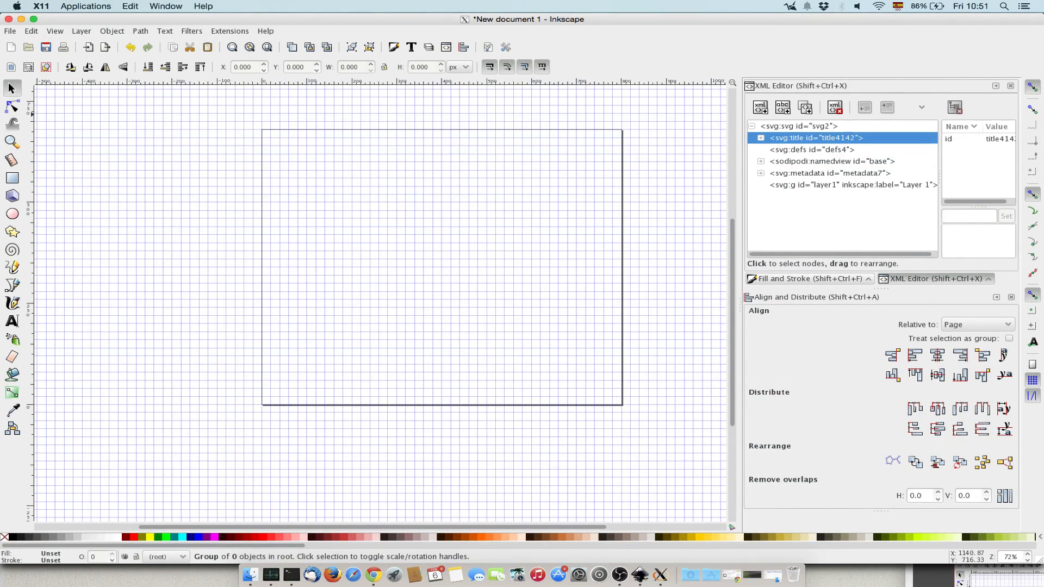
# Step: Set the root svg node's height attribute to 780, then close the XML editor and clear the selection
pyautogui.click(799, 127)
pyautogui.click(956, 139)
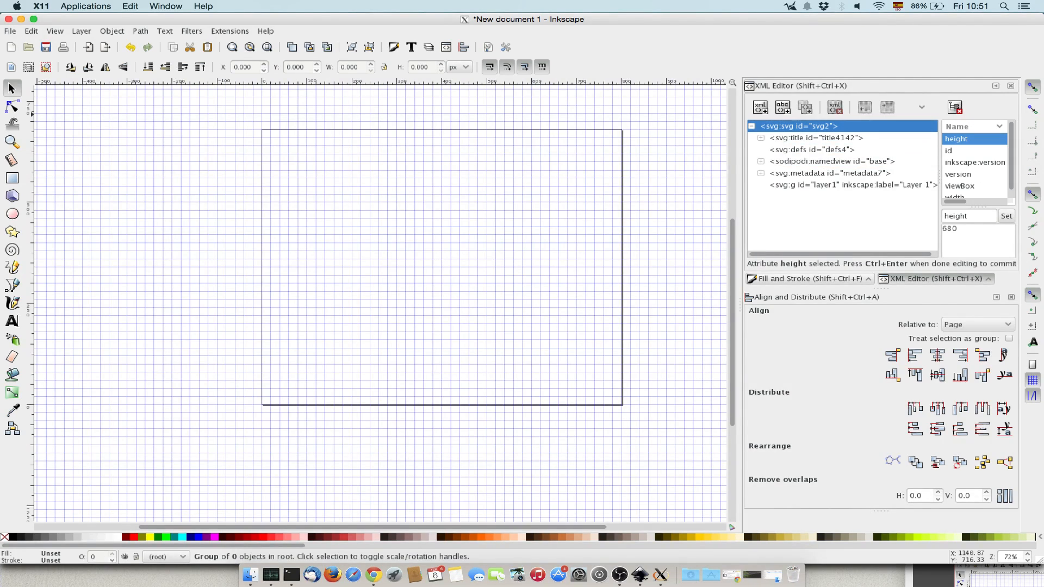
pyautogui.moveTo(960, 230); pyautogui.dragTo(935, 227)
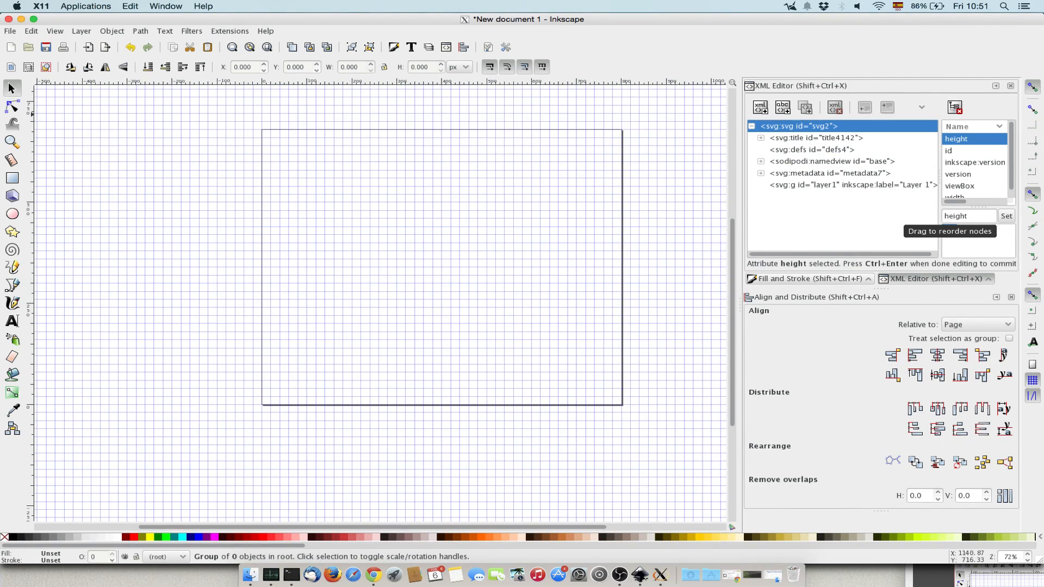
pyautogui.write('780')
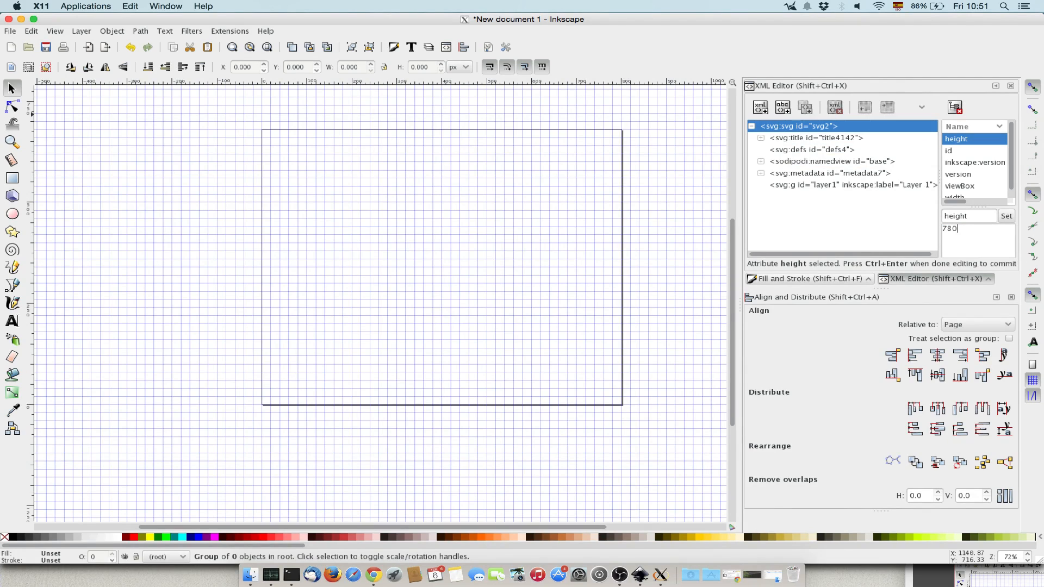
pyautogui.hotkey('ctrl', 'Return')
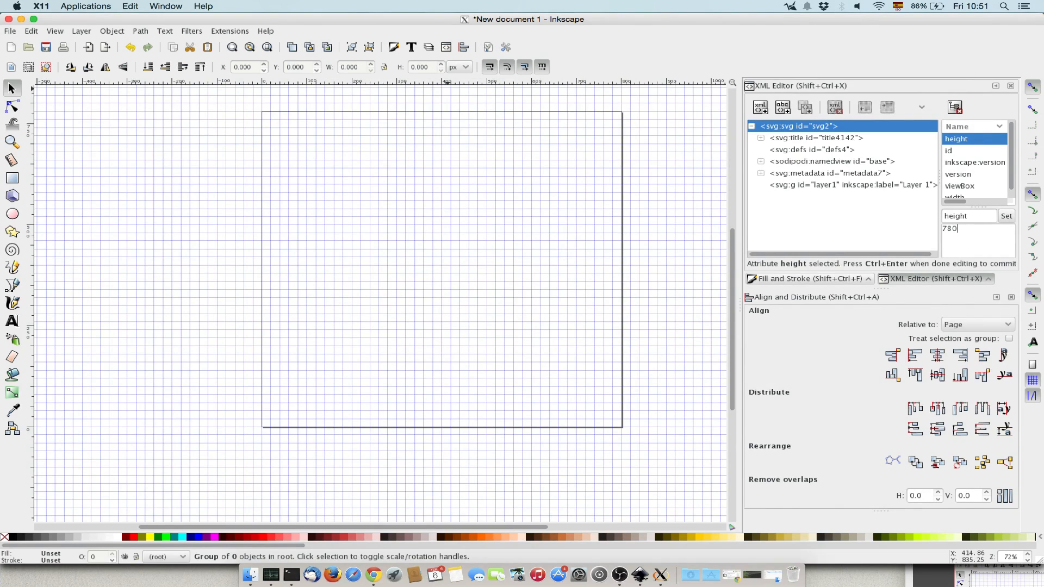
pyautogui.click(1011, 86)
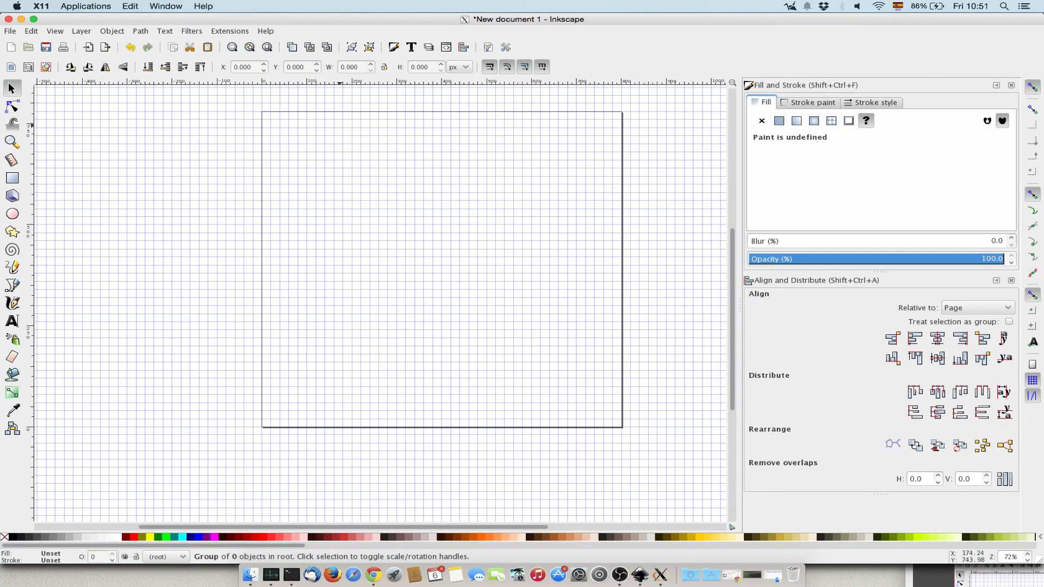
pyautogui.press('Escape')
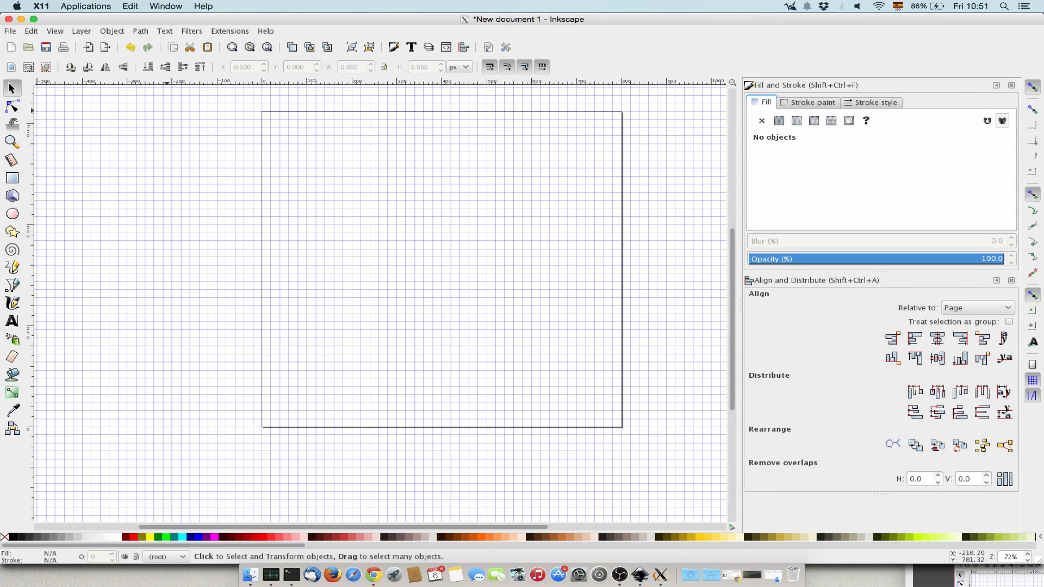
# Step: Show the document's layers and add a new layer named Layer 2 above Layer 1
pyautogui.click(81, 31)
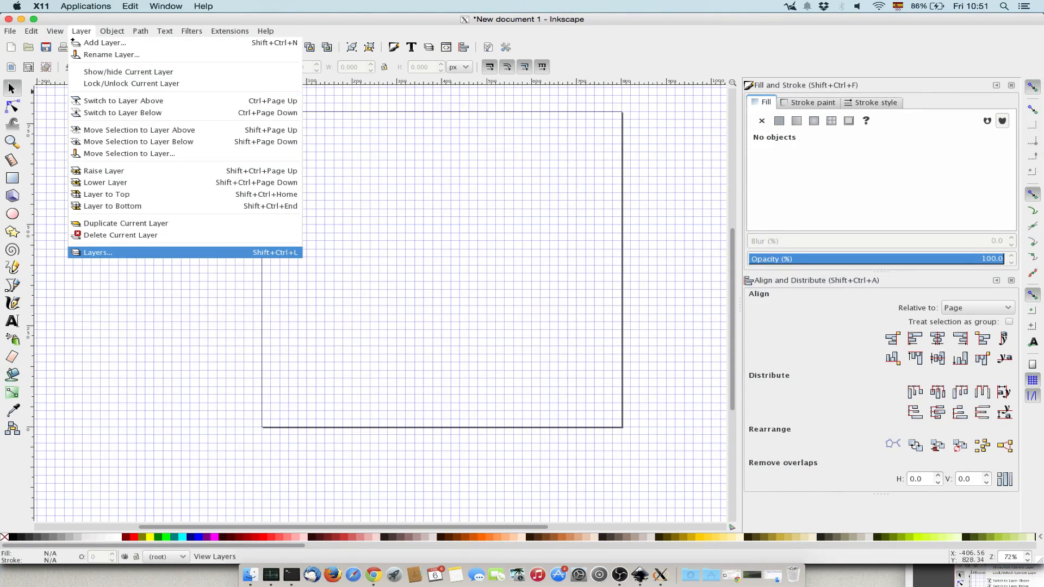
pyautogui.click(98, 252)
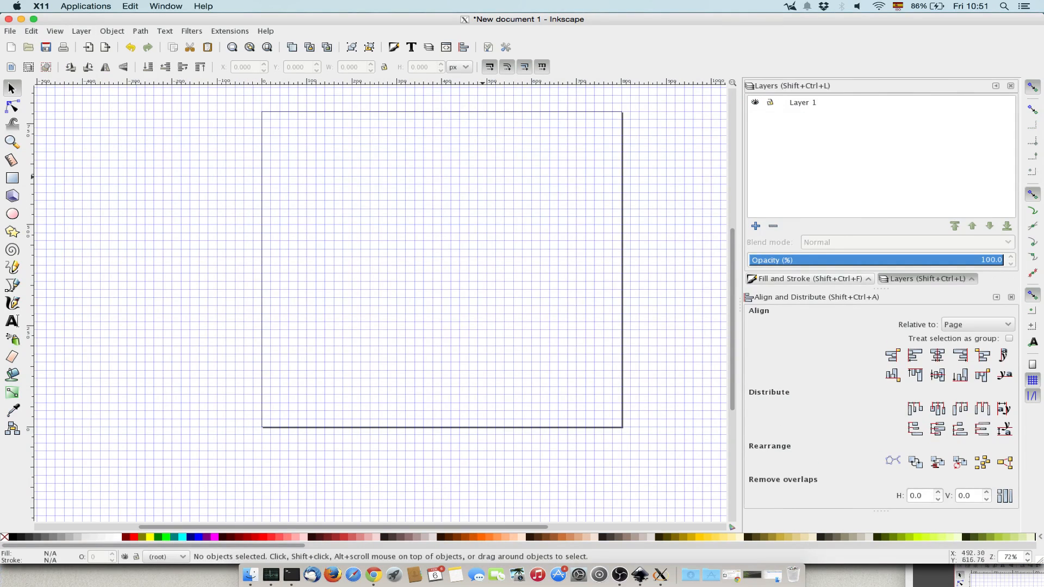
pyautogui.click(755, 225)
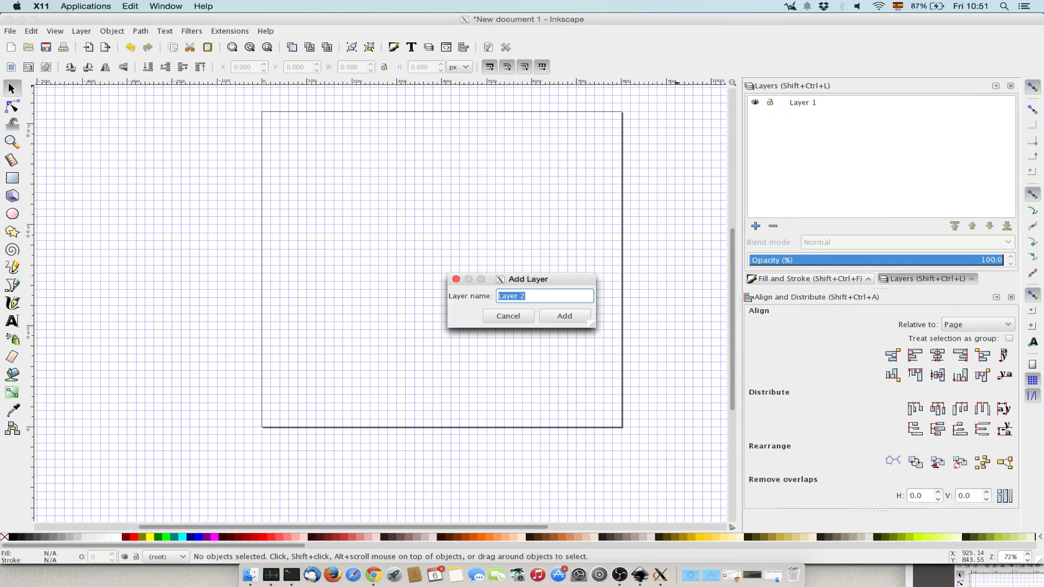
pyautogui.click(564, 316)
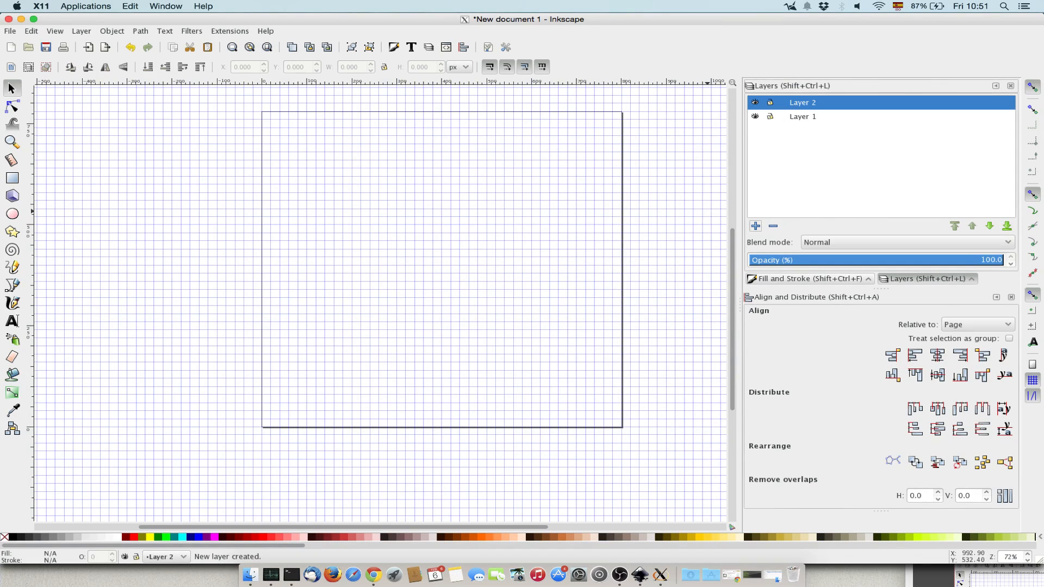
# Step: Move Layer 2 below Layer 1 and back above it in the layer order
pyautogui.moveTo(802, 103); pyautogui.dragTo(808, 121)
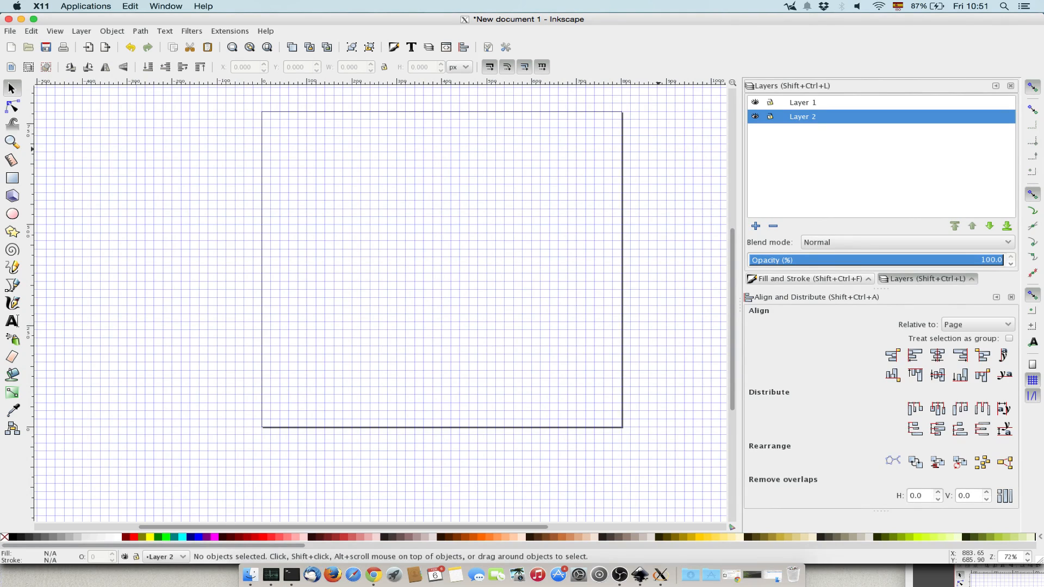
pyautogui.moveTo(803, 117); pyautogui.dragTo(805, 98)
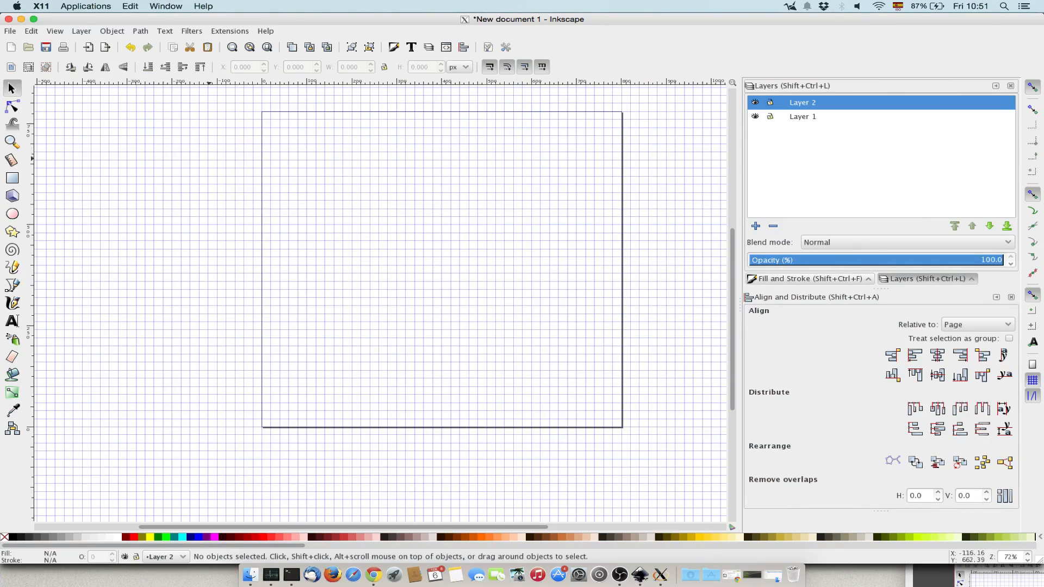
# Step: Draw a rectangle about 320 by 240 px on Layer 1, near the middle of the page
pyautogui.click(802, 117)
pyautogui.click(12, 178)
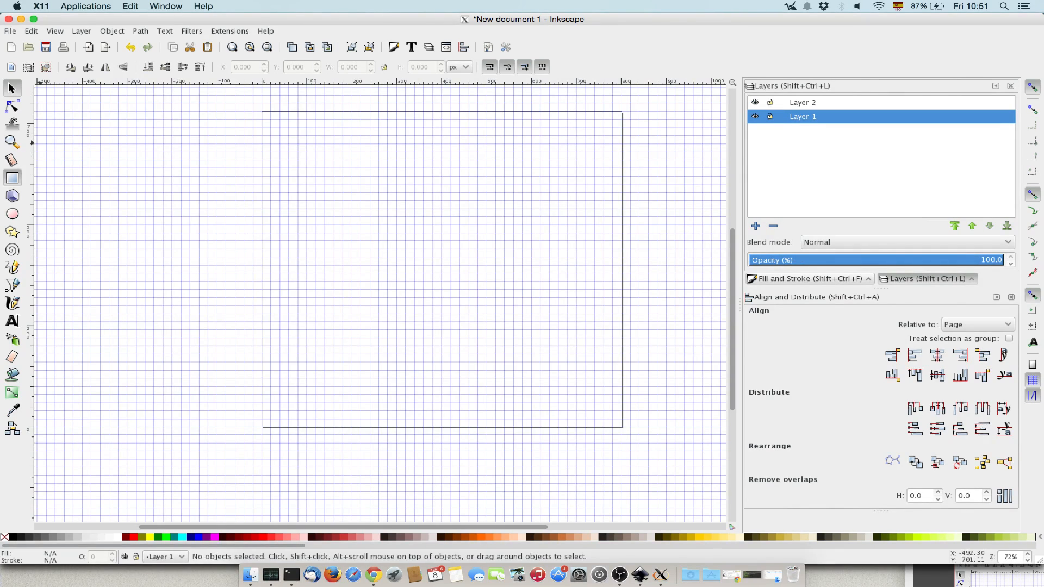
pyautogui.moveTo(343, 193); pyautogui.dragTo(486, 289)
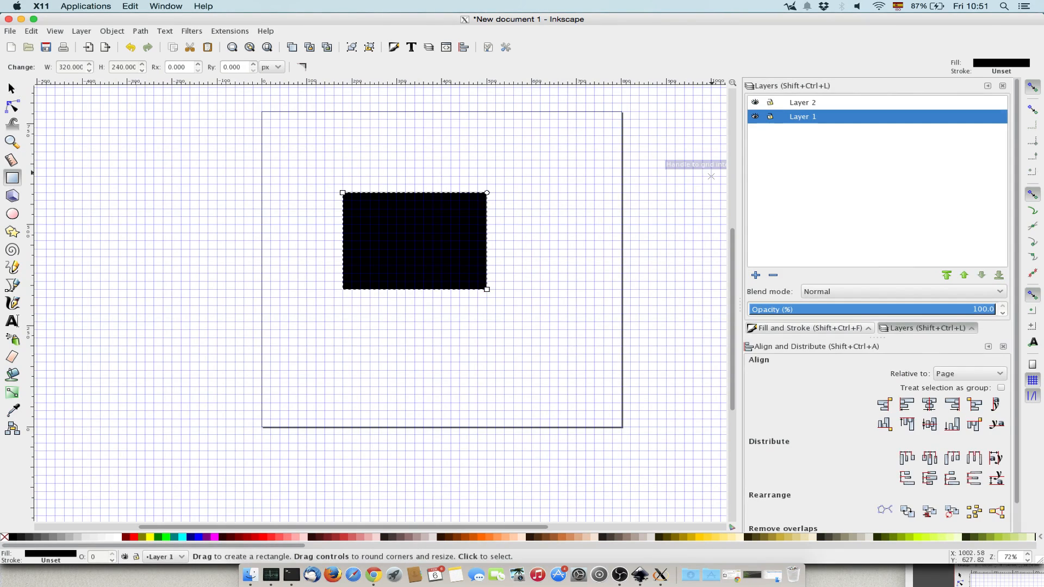
# Step: On Layer 2, draw a rectangle about 340 by 220 px overlapping the first one's upper-right part, and select it
pyautogui.hotkey('ctrl', 'pageup')
pyautogui.moveTo(387, 152); pyautogui.dragTo(540, 241)
pyautogui.click(12, 88)
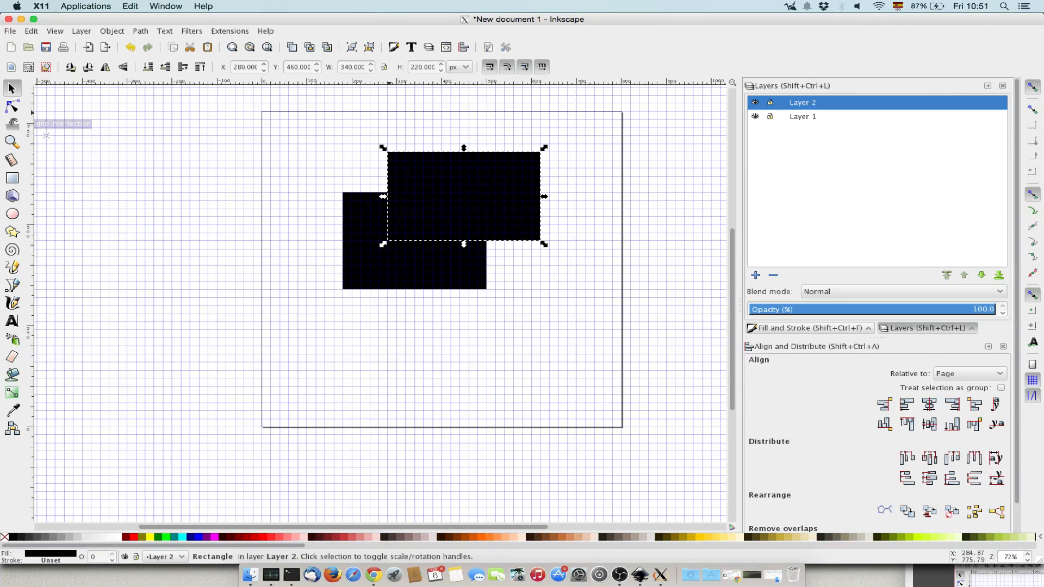
pyautogui.click(405, 121)
pyautogui.click(446, 165)
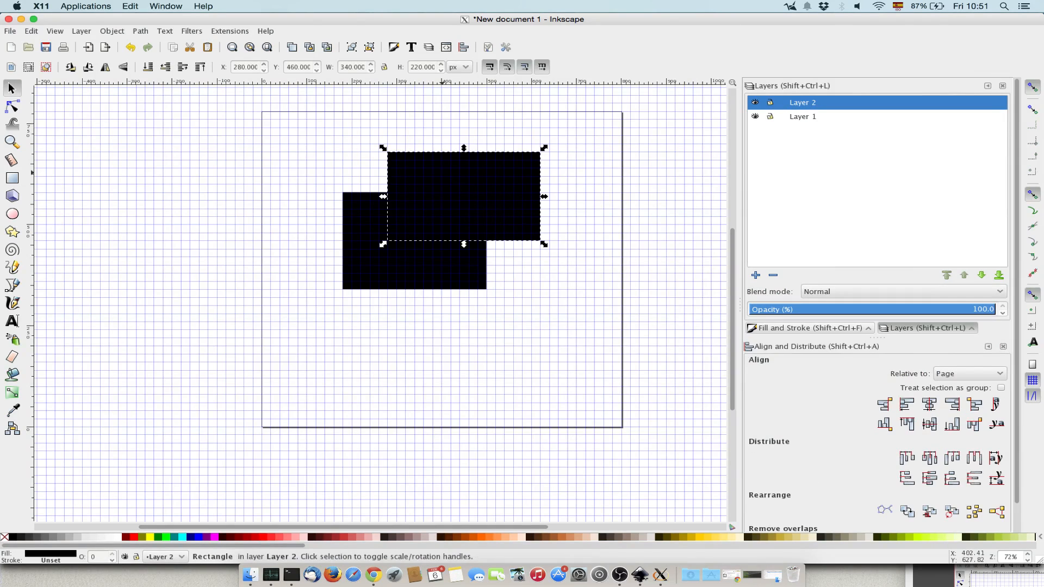
# Step: Give the Layer 2 rectangle a flat red RGB fill with red 217, green 0 and blue 0
pyautogui.click(394, 46)
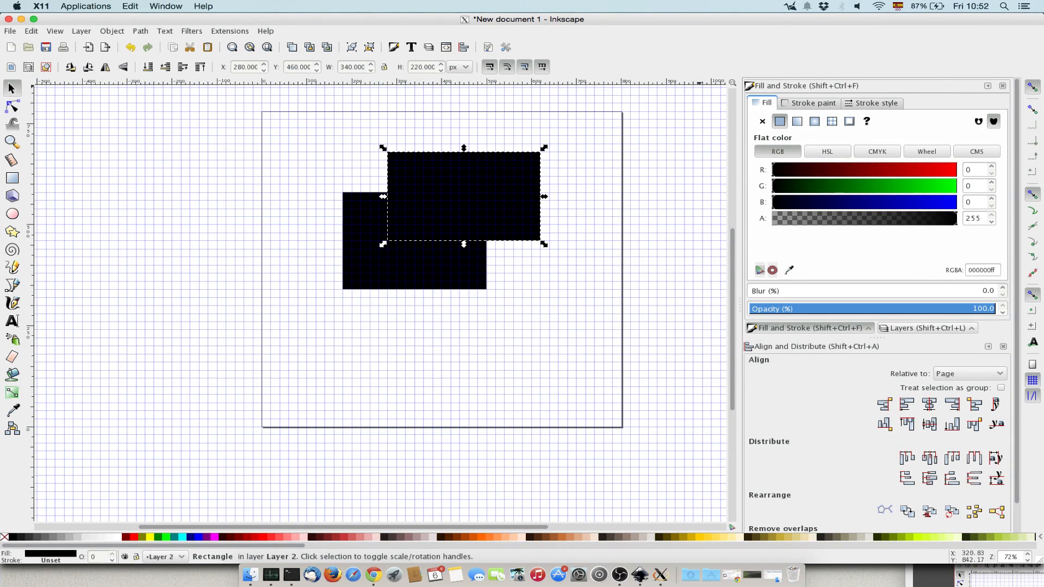
pyautogui.click(877, 151)
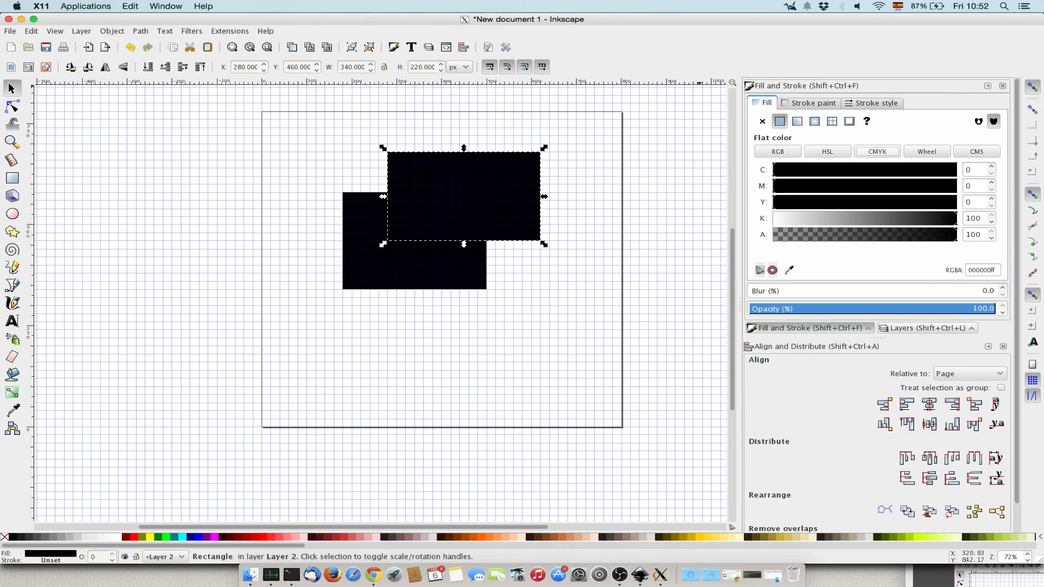
pyautogui.click(777, 152)
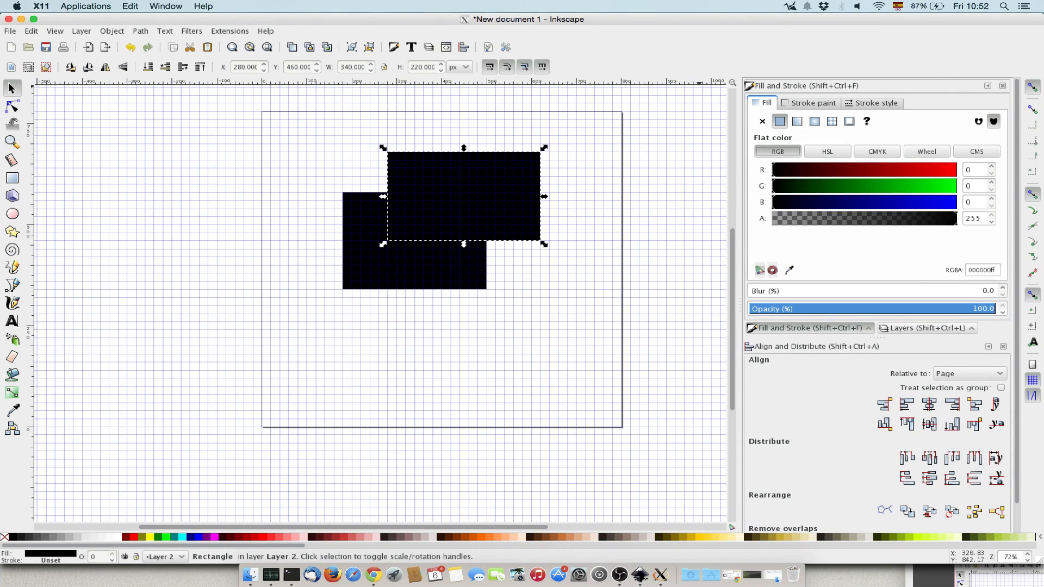
pyautogui.click(928, 170)
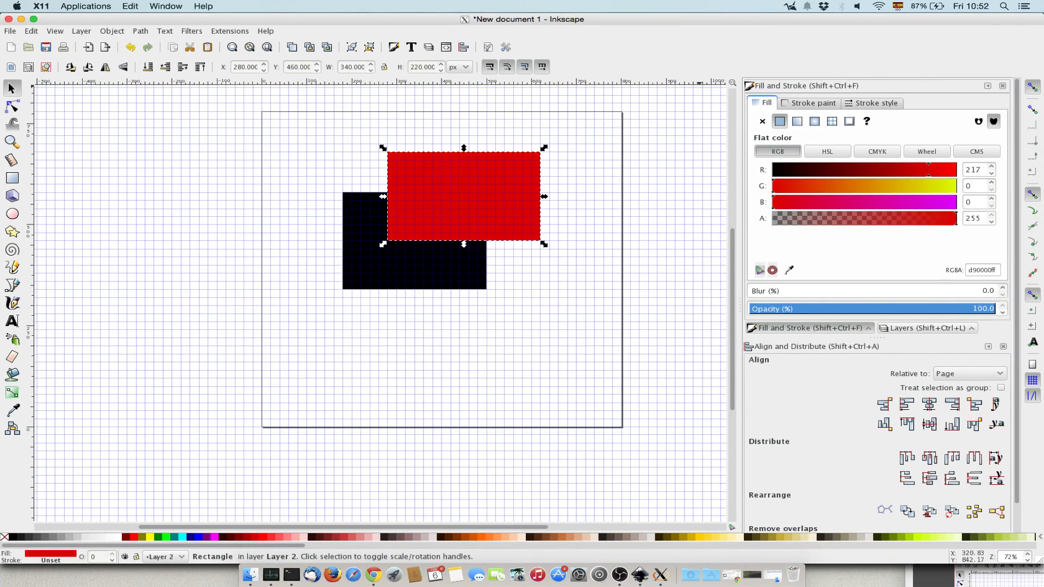
# Step: Give the rectangle a flat green stroke paint with red 0, green 203 and blue 0
pyautogui.click(810, 102)
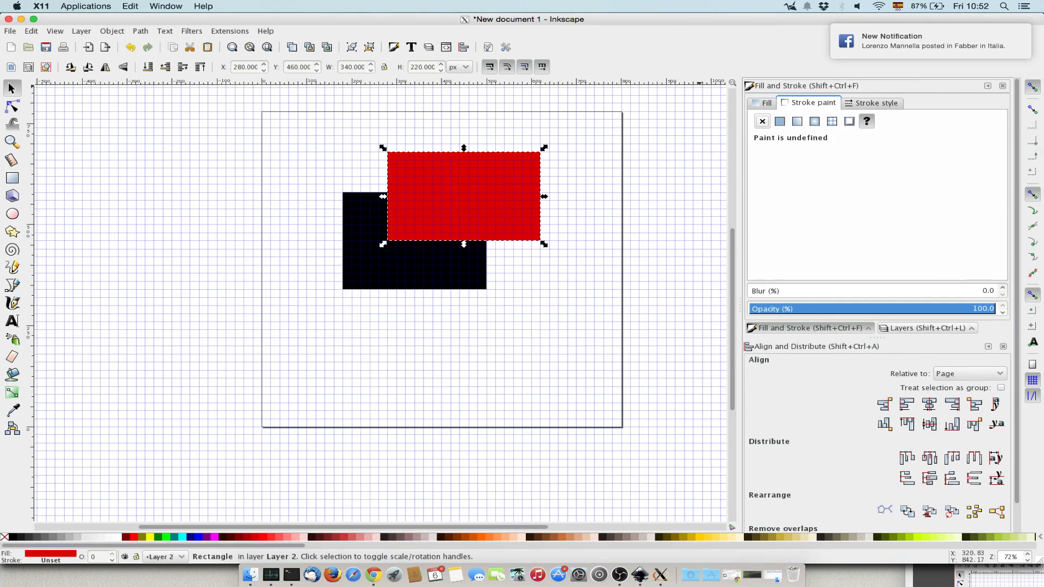
pyautogui.click(762, 122)
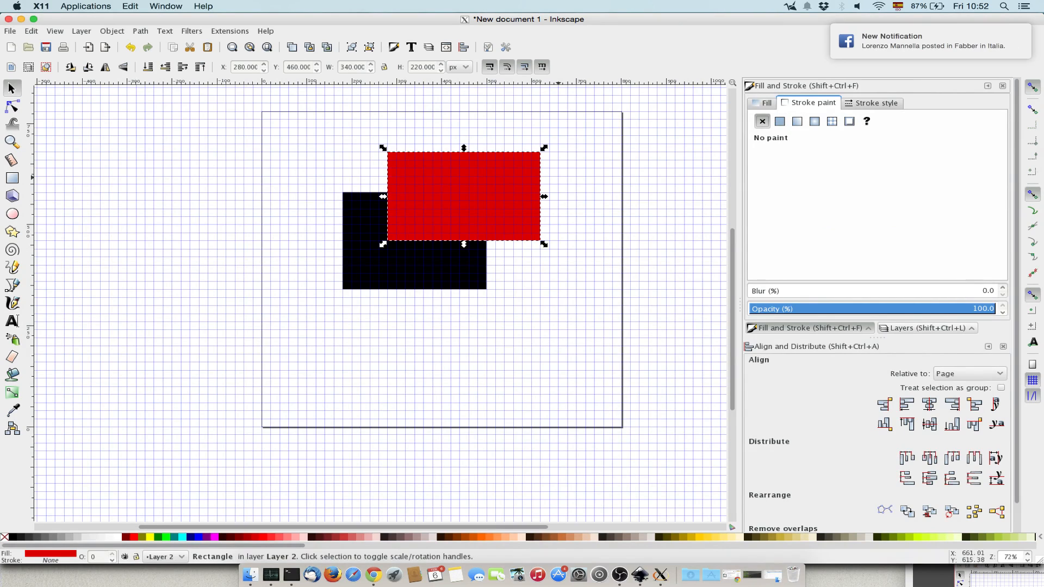
pyautogui.click(779, 121)
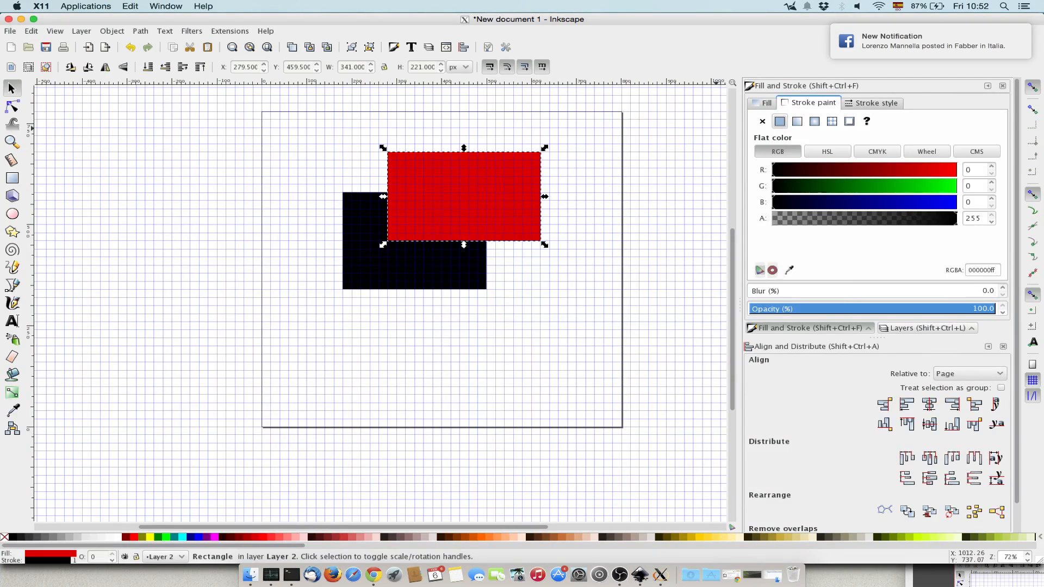
pyautogui.click(919, 186)
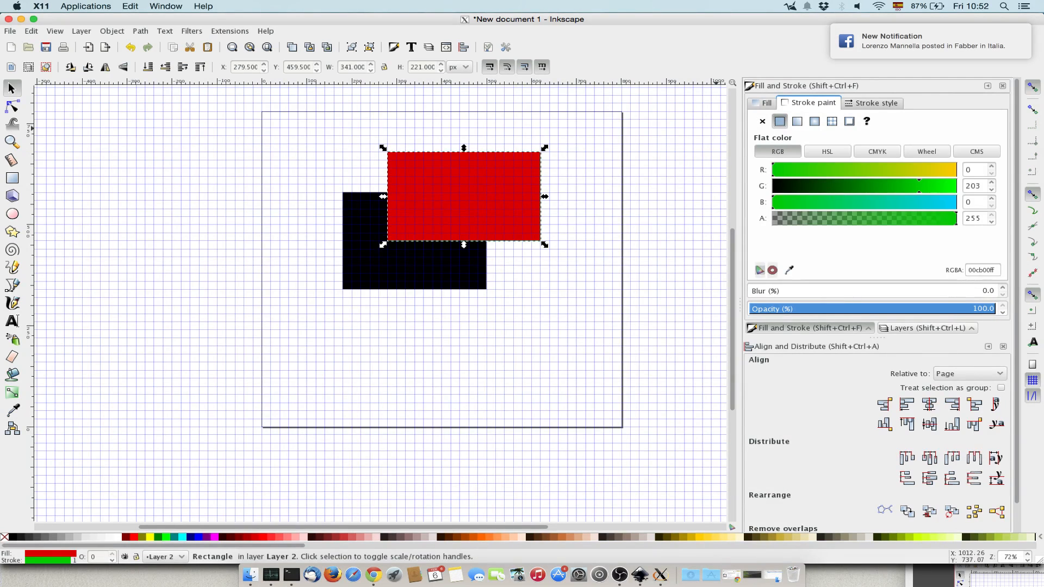
# Step: Set the rectangle's stroke width to 10 px and use a round join
pyautogui.click(872, 103)
pyautogui.write('10')
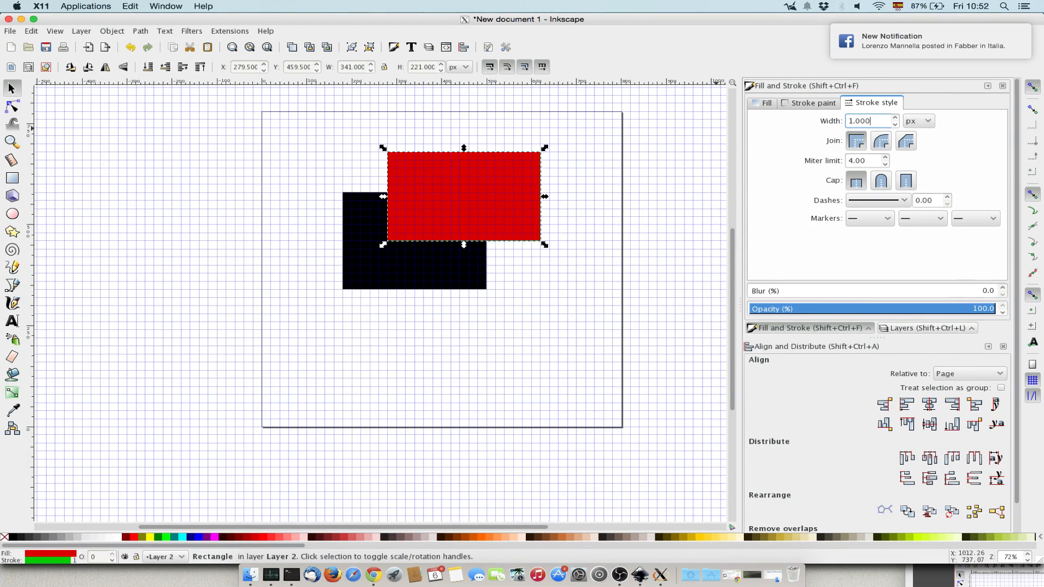
pyautogui.press('Return')
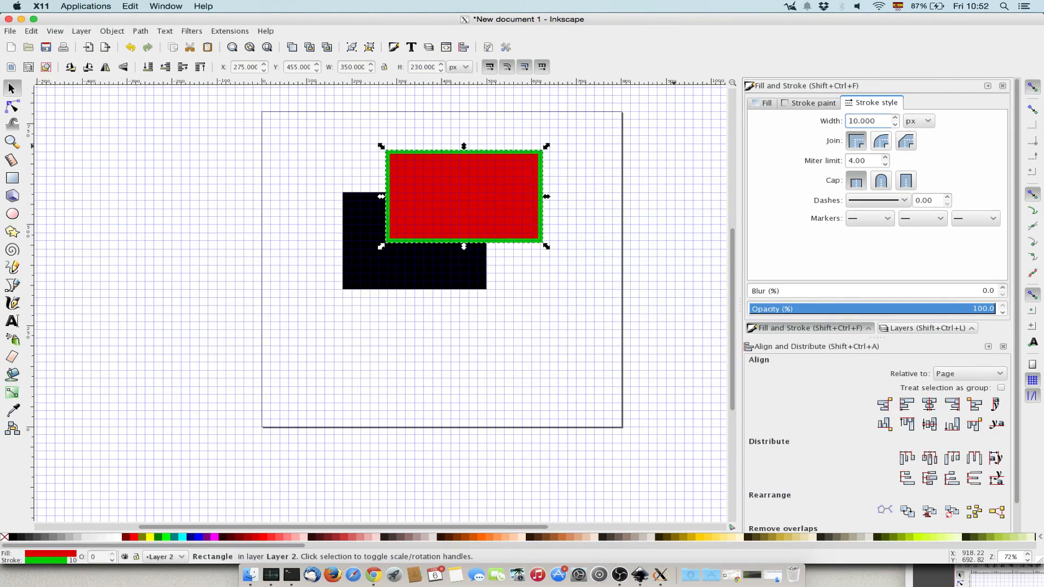
pyautogui.click(880, 140)
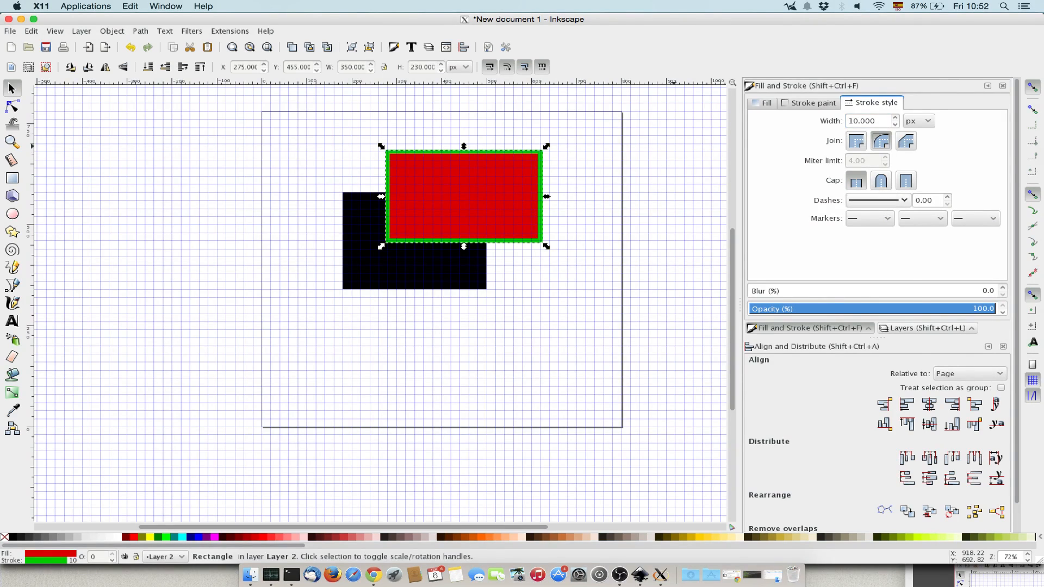
# Step: Try dotted dash patterns and a pattern offset of 10 on the green stroke, and restore the solid line
pyautogui.click(876, 200)
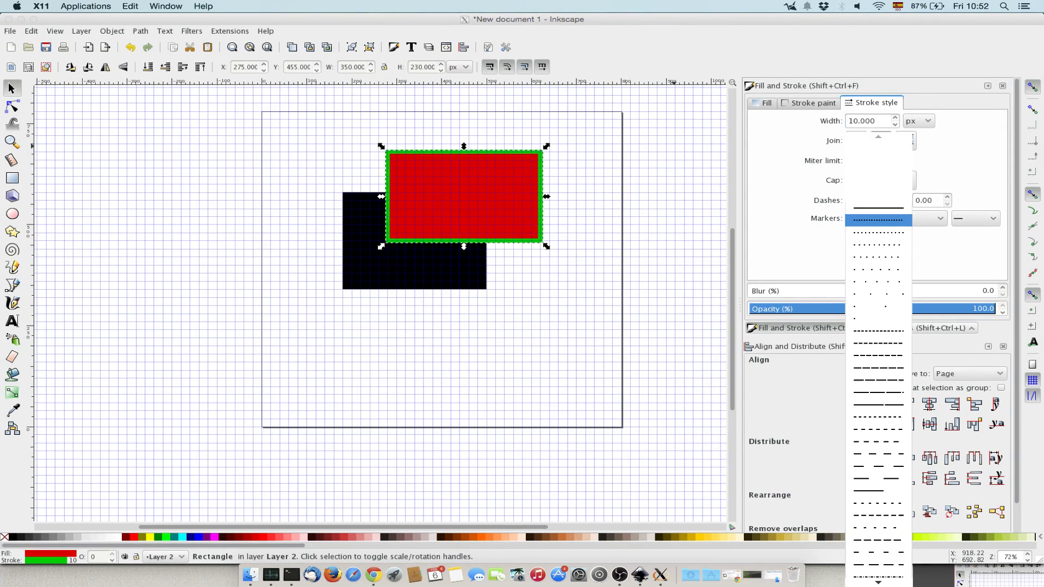
pyautogui.click(877, 219)
pyautogui.moveTo(933, 200); pyautogui.dragTo(905, 200)
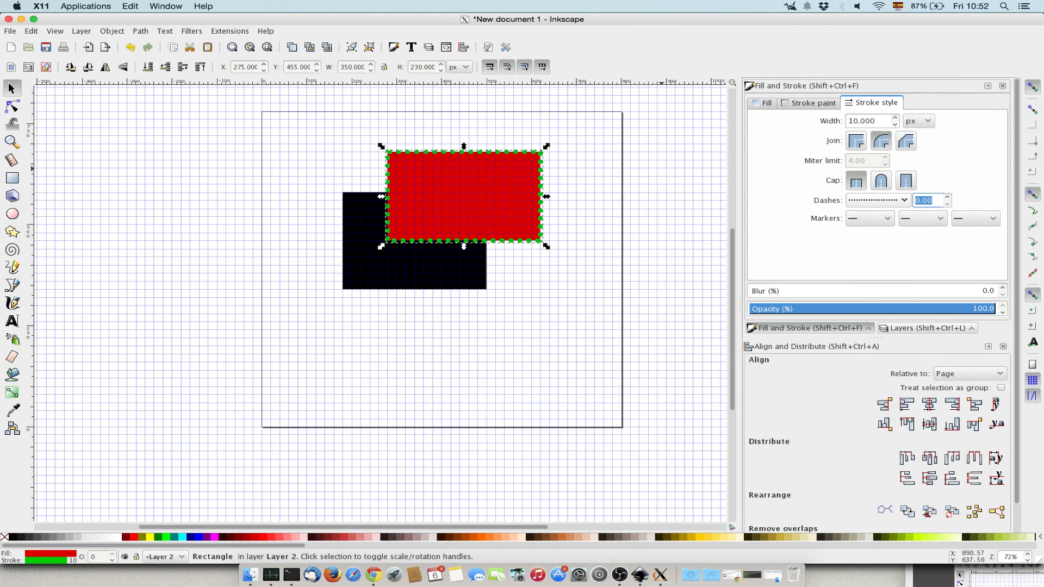
pyautogui.write('10')
pyautogui.press('Return')
pyautogui.click(877, 200)
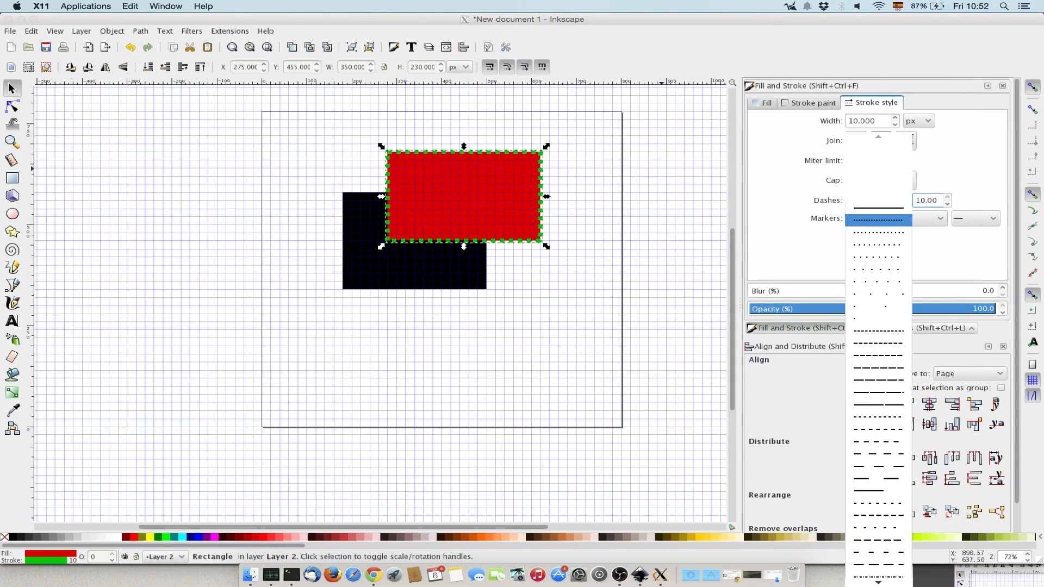
pyautogui.click(877, 281)
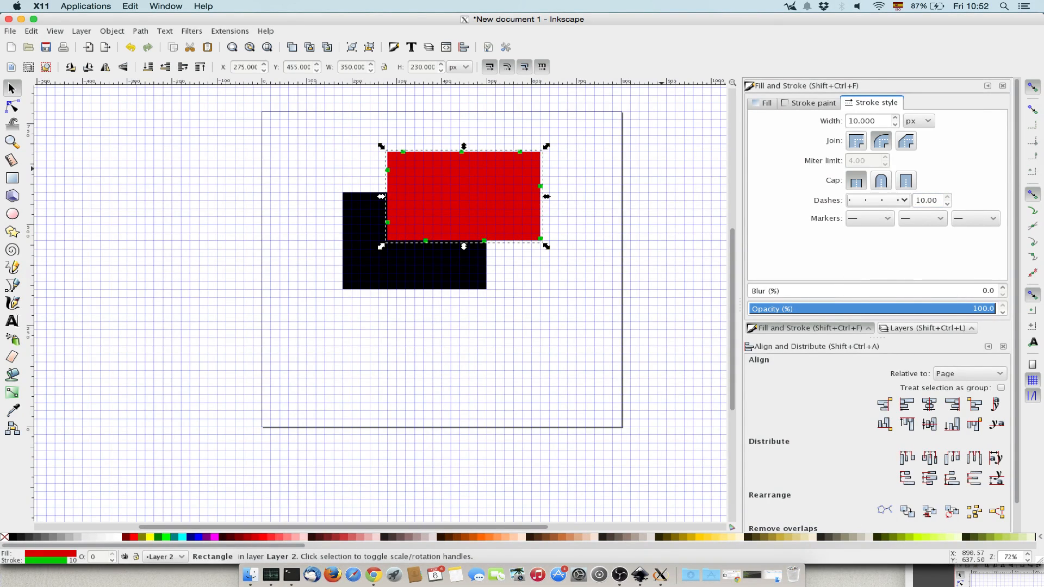
pyautogui.click(877, 200)
pyautogui.click(877, 113)
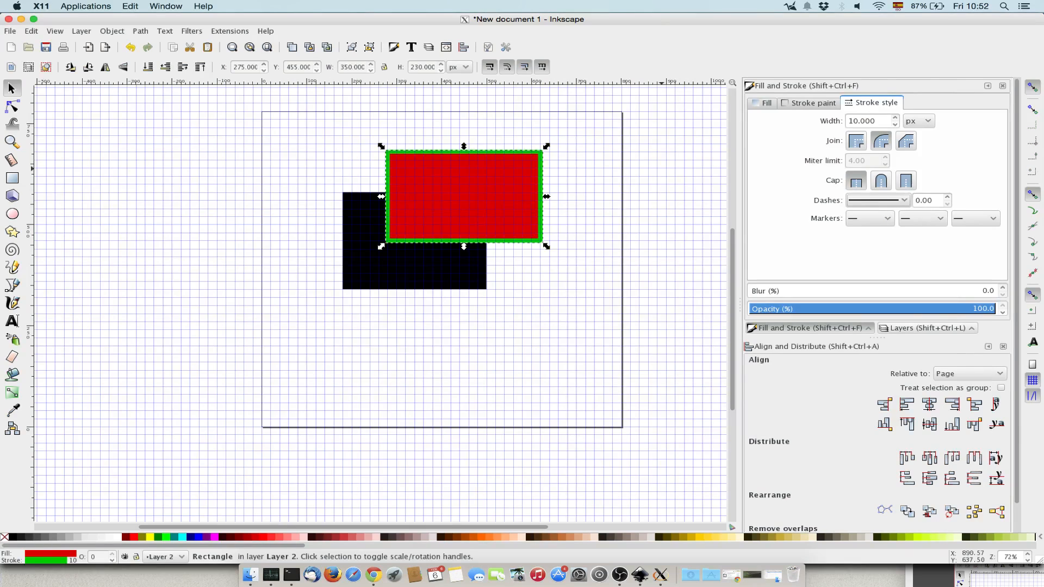
# Step: Show the layers list and move Layer 2 below Layer 1 and back to the top of the layer order
pyautogui.click(1003, 346)
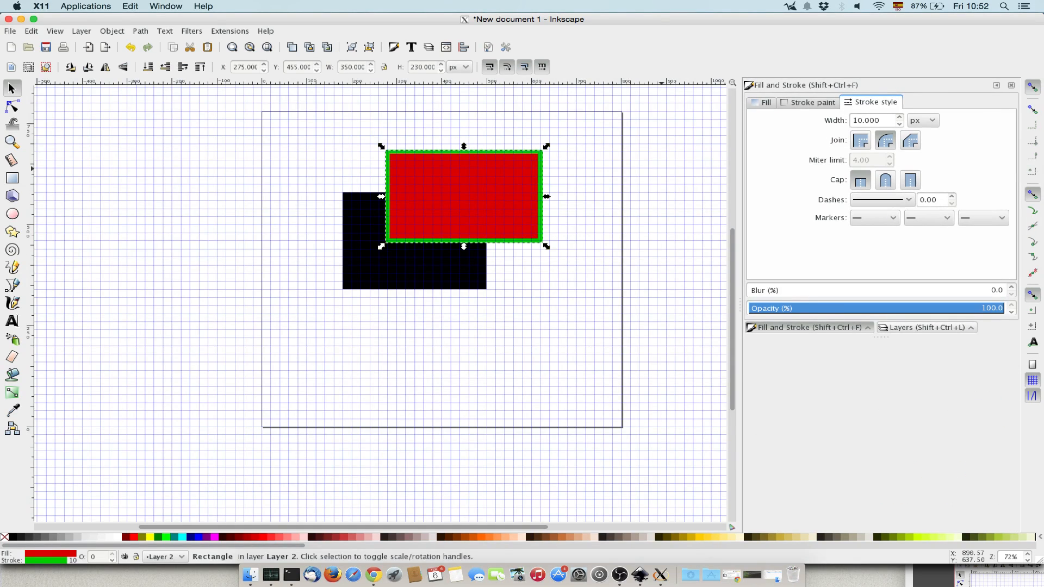
pyautogui.click(927, 327)
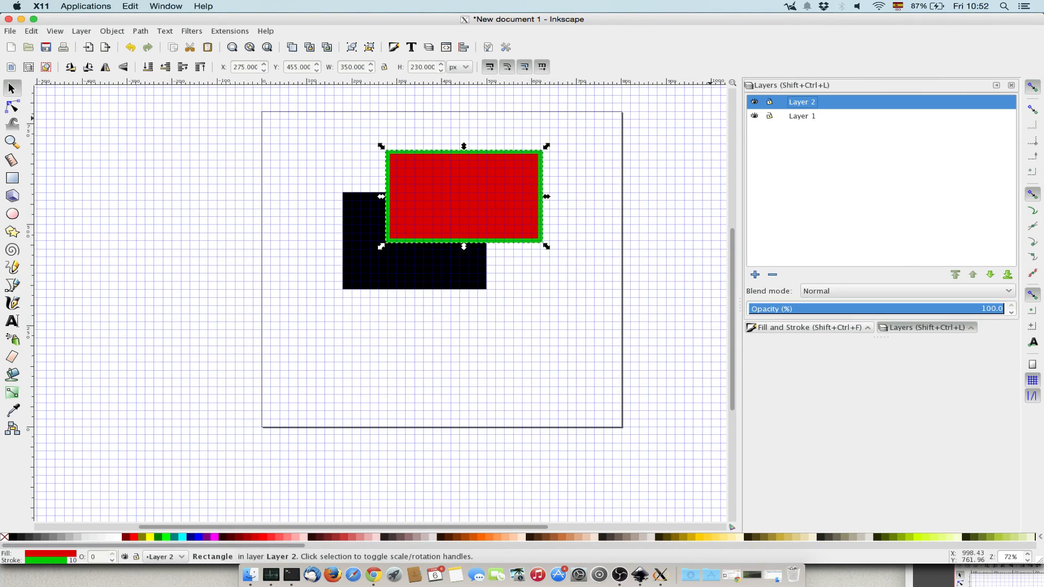
pyautogui.click(990, 275)
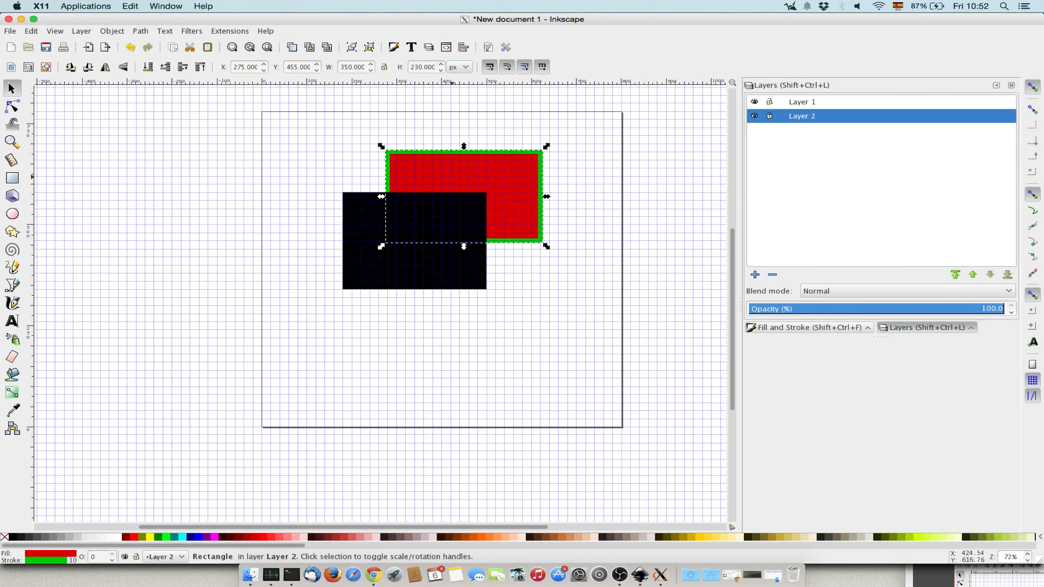
pyautogui.click(955, 274)
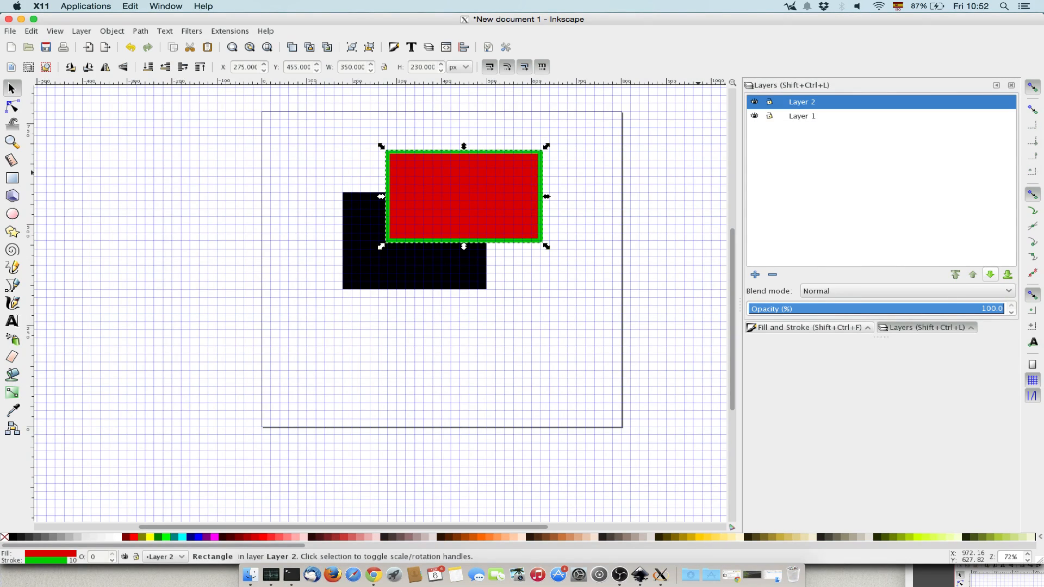
# Step: Deselect the rectangle and set the opacity of Layer 2 to 50%
pyautogui.click(582, 228)
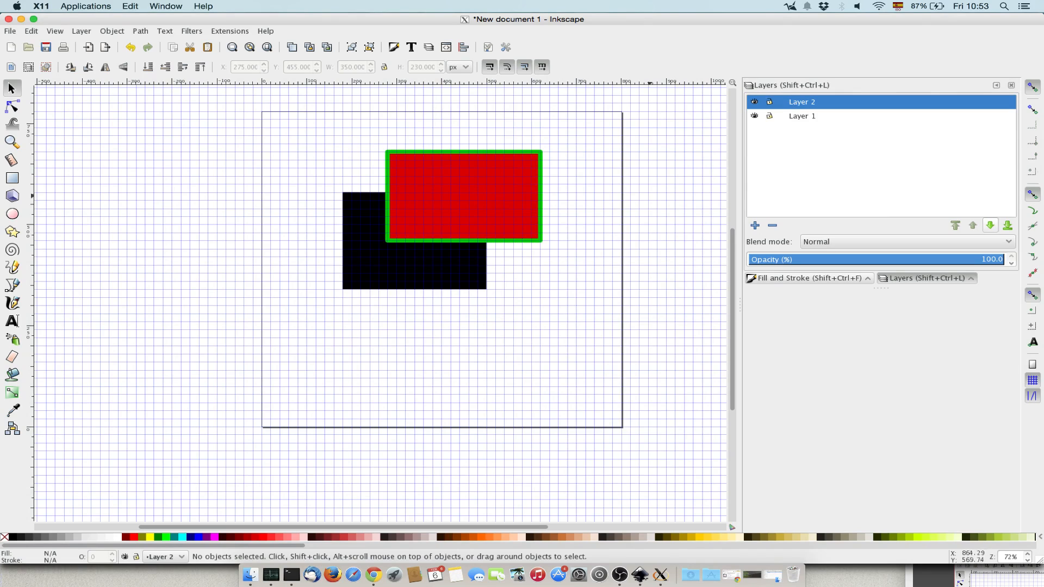
pyautogui.click(508, 199)
pyautogui.click(702, 179)
pyautogui.moveTo(1003, 259); pyautogui.dragTo(980, 252)
pyautogui.write('50')
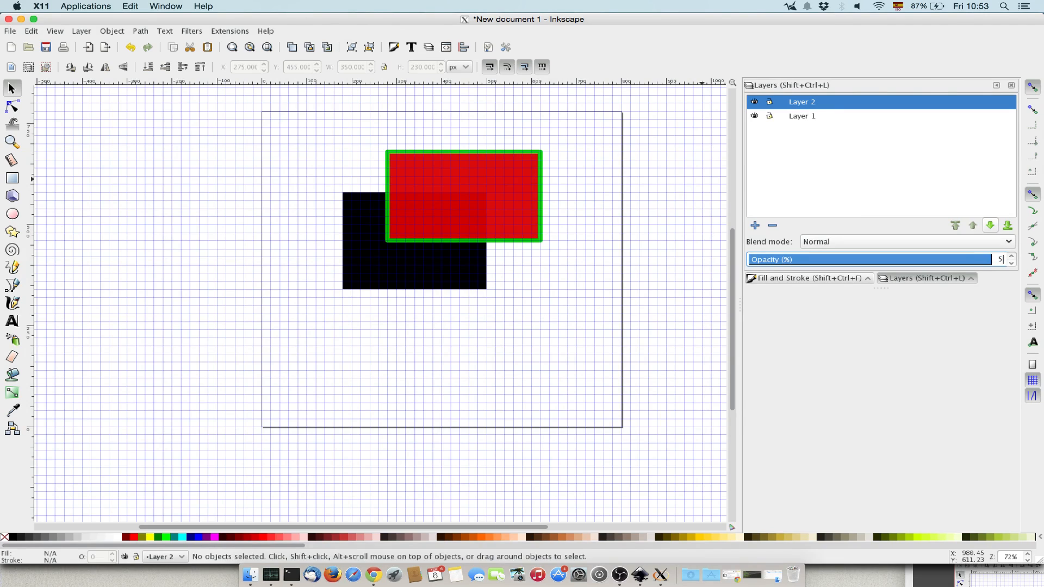
pyautogui.press('Return')
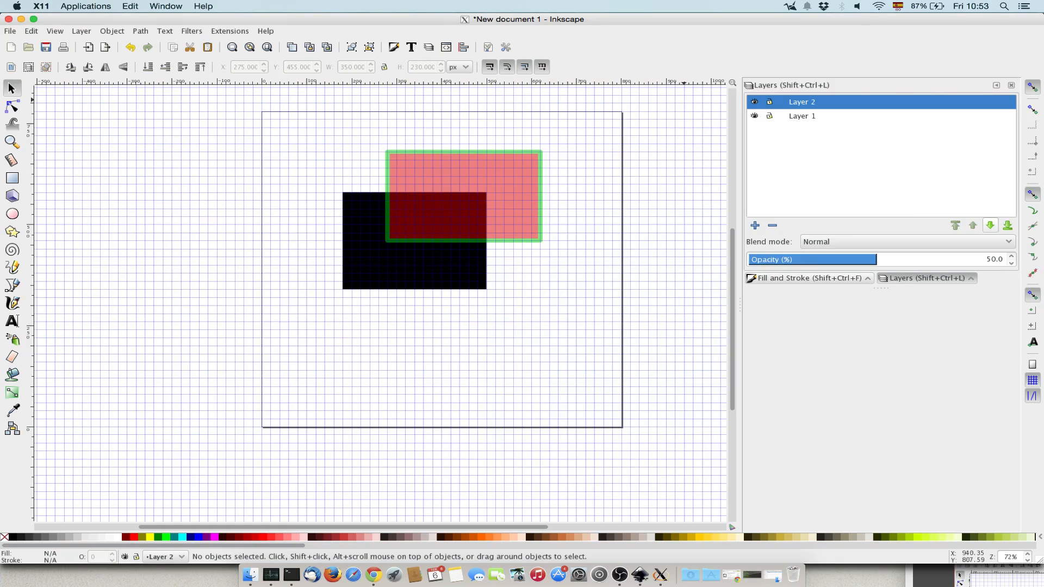
# Step: Try the Multiply blend mode on Layer 2, and restore it to Normal with 100% opacity
pyautogui.click(987, 242)
pyautogui.click(981, 254)
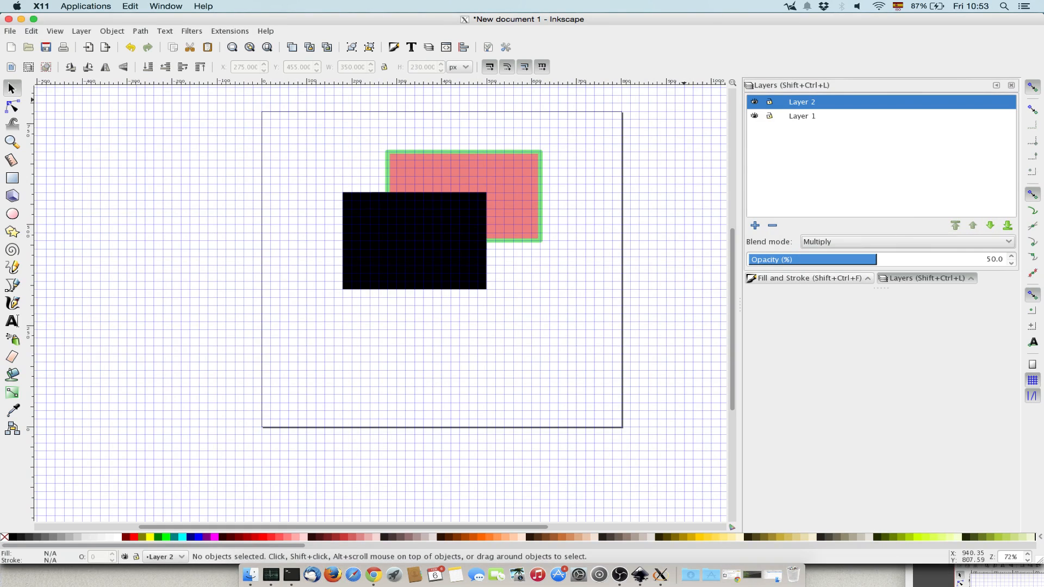
pyautogui.click(978, 241)
pyautogui.click(978, 228)
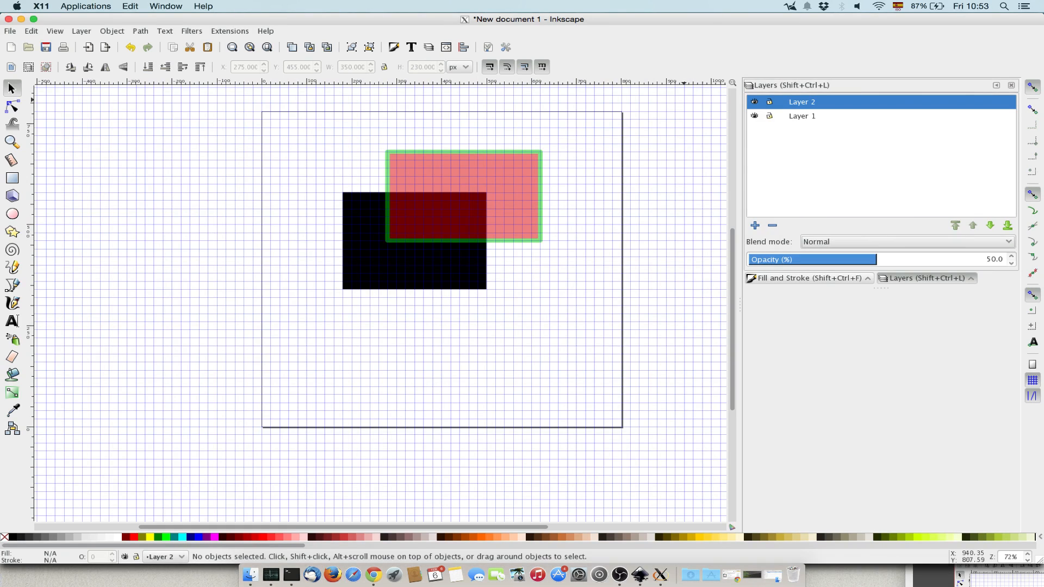
pyautogui.moveTo(973, 258); pyautogui.dragTo(1008, 257)
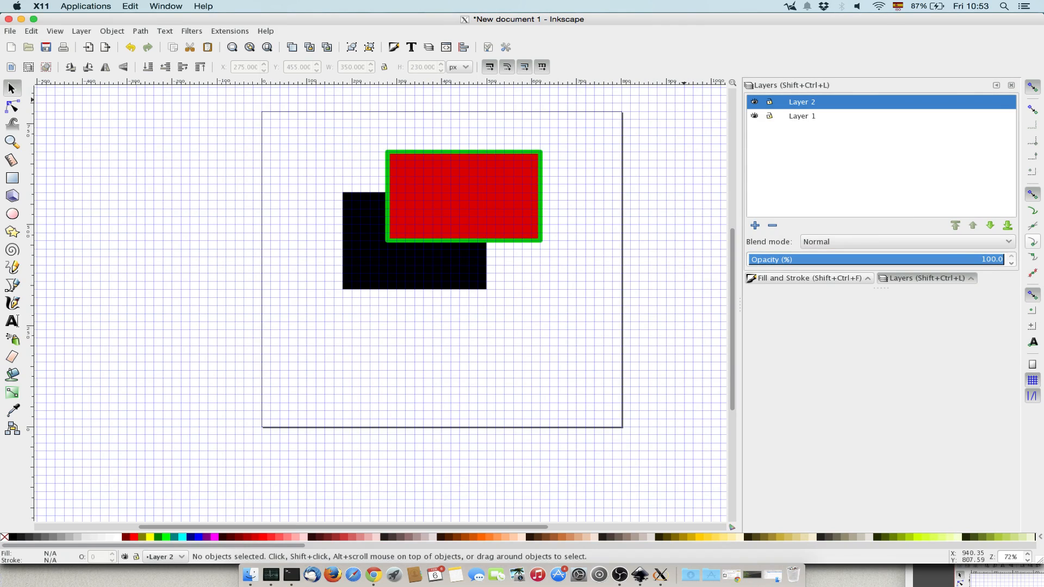
# Step: Select the red rectangle and move it from Layer 2 to Layer 1
pyautogui.click(509, 152)
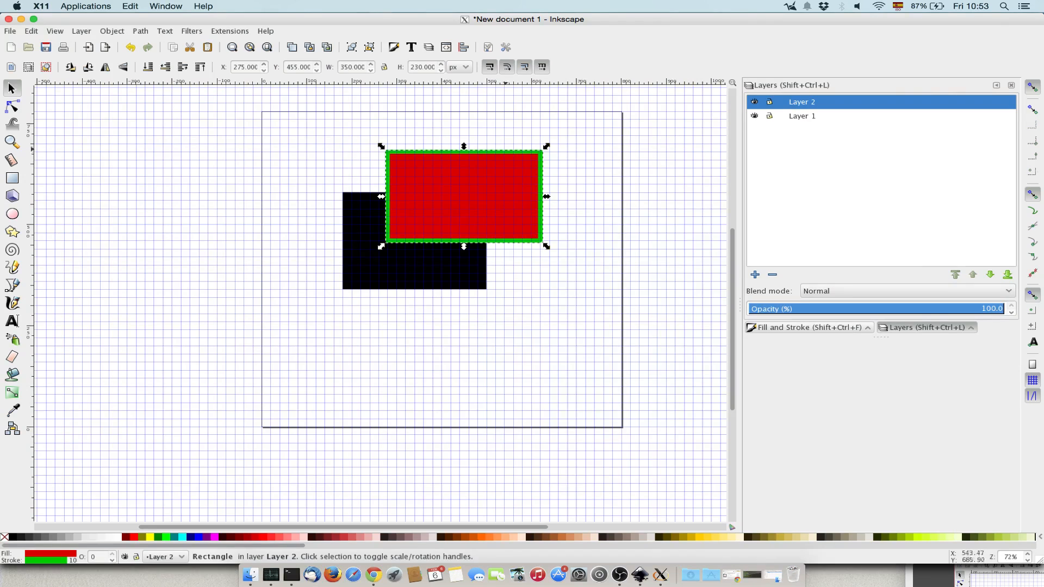
pyautogui.click(81, 31)
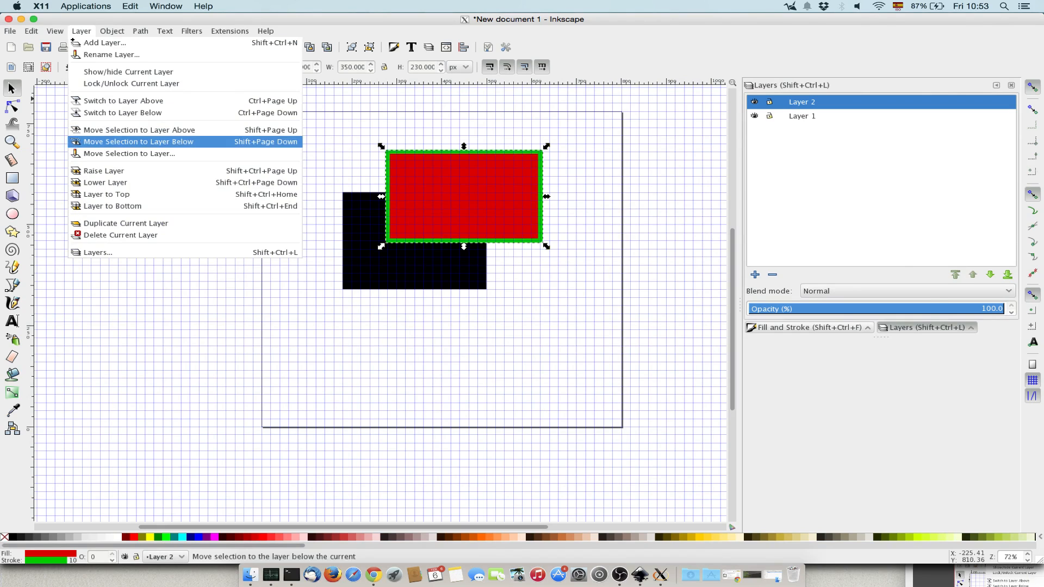
pyautogui.click(129, 154)
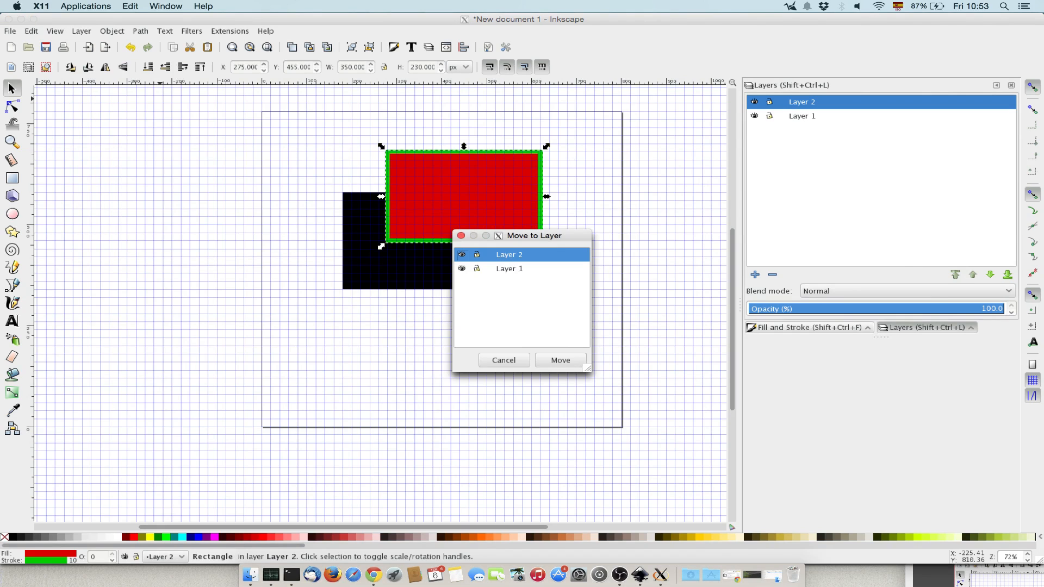
pyautogui.click(509, 269)
pyautogui.click(560, 360)
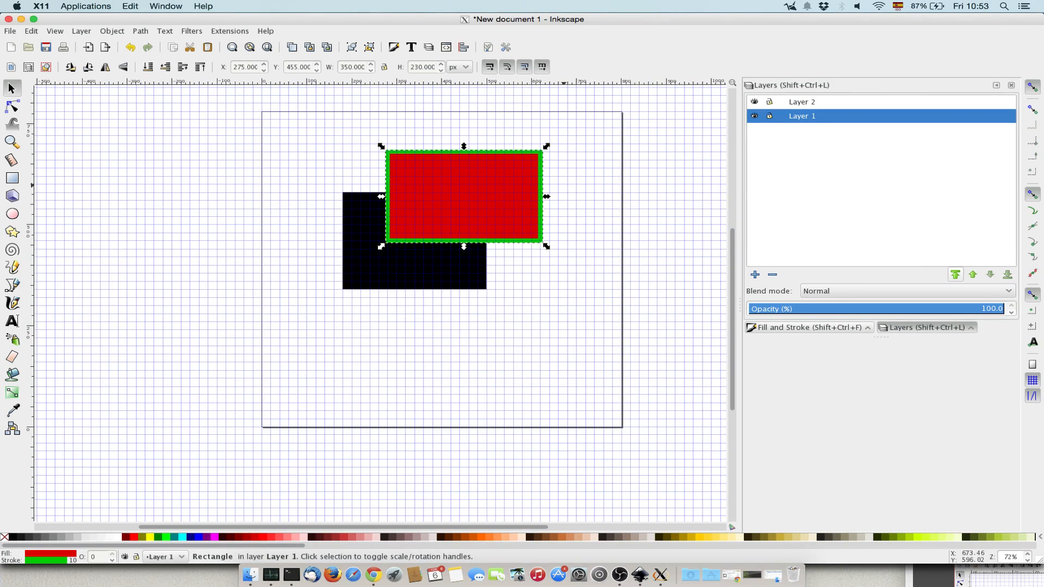
# Step: Lower the red rectangle behind the black one within Layer 1, and raise it back in front
pyautogui.click(571, 196)
pyautogui.click(511, 173)
pyautogui.click(147, 66)
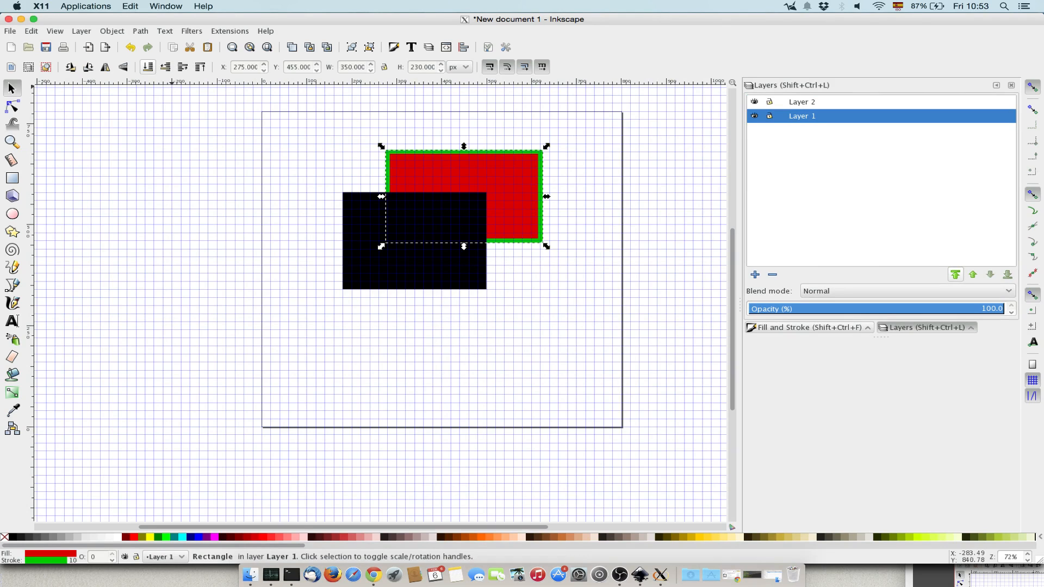
pyautogui.click(200, 66)
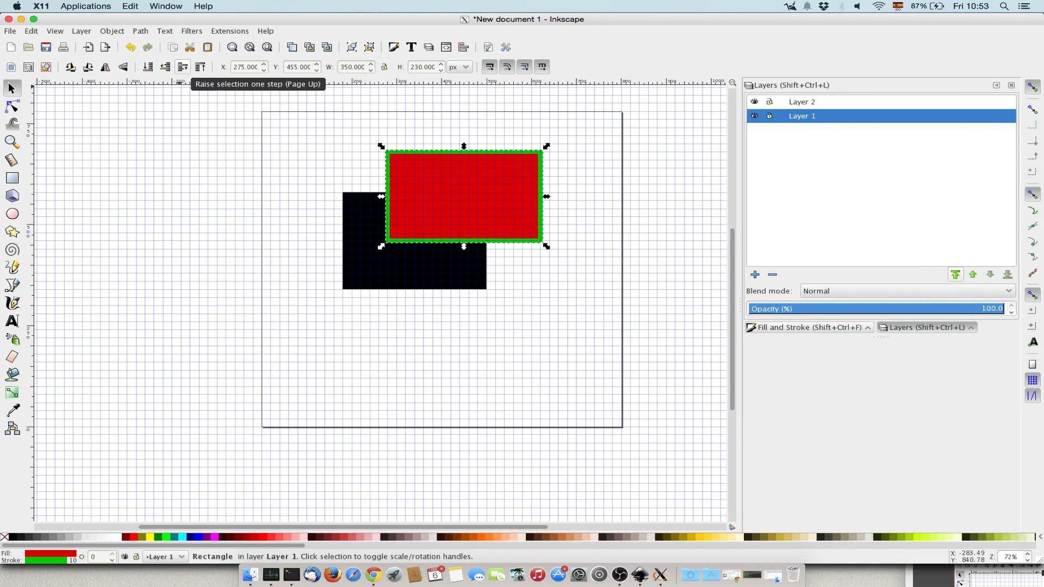
# Step: Reselect the red rectangle and move it from Layer 1 to Layer 2
pyautogui.click(601, 181)
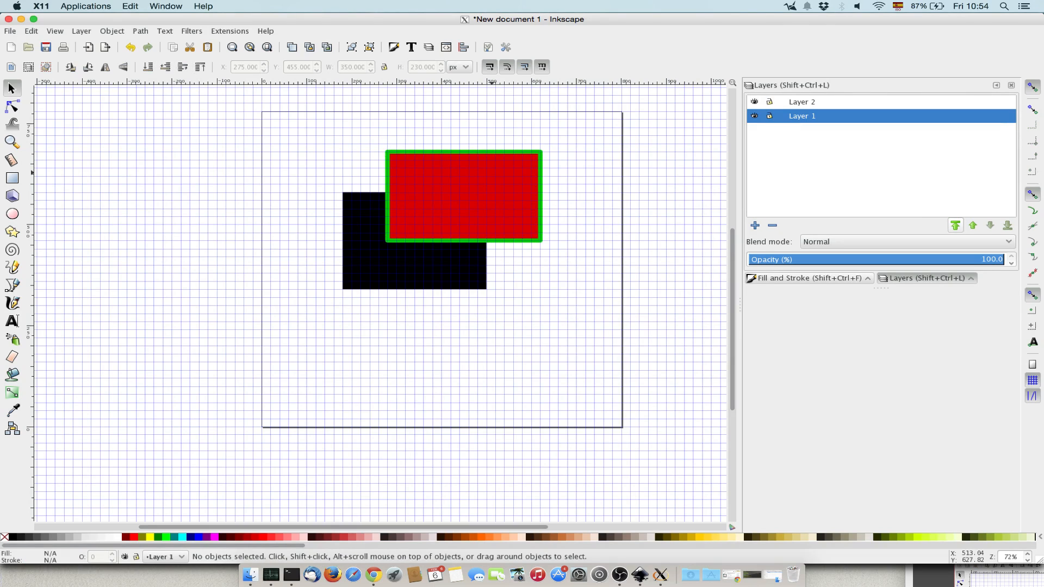
pyautogui.click(491, 173)
pyautogui.click(82, 31)
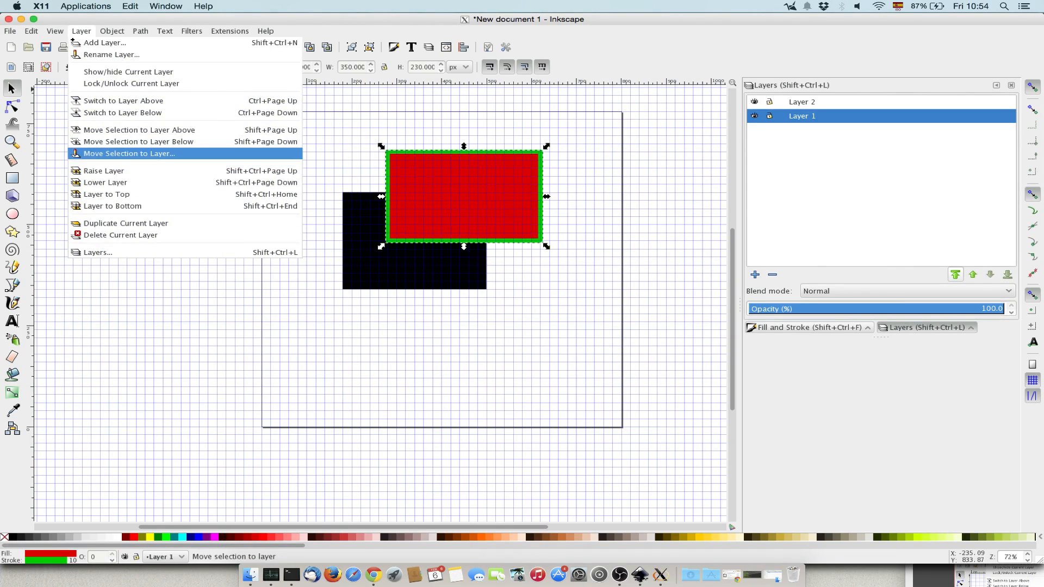
pyautogui.click(129, 154)
pyautogui.click(508, 262)
pyautogui.click(560, 361)
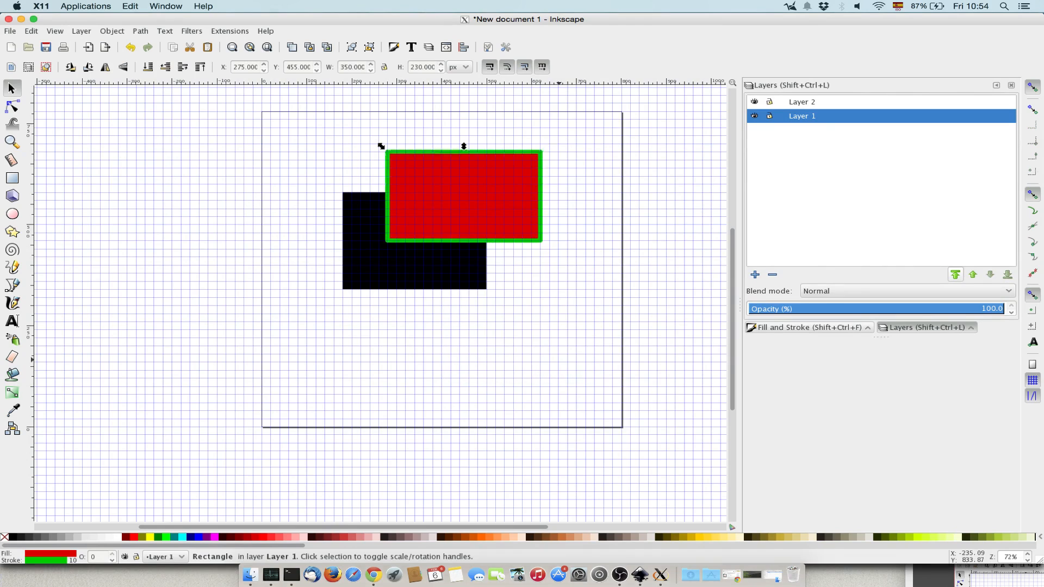
# Step: Hide and reshow Layer 2, and lock it to try moving the red rectangle before unlocking it again
pyautogui.click(754, 102)
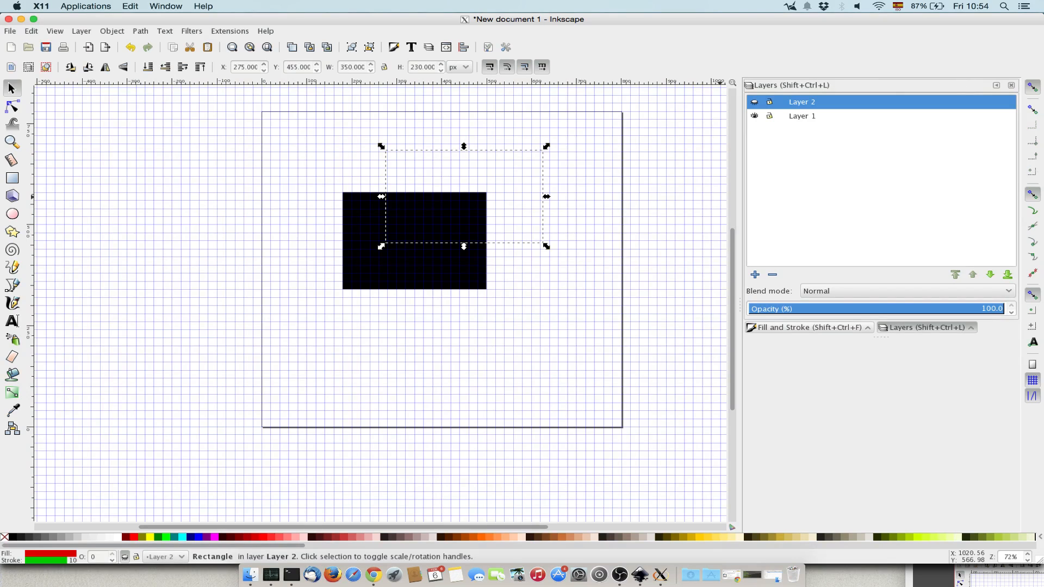
pyautogui.click(754, 101)
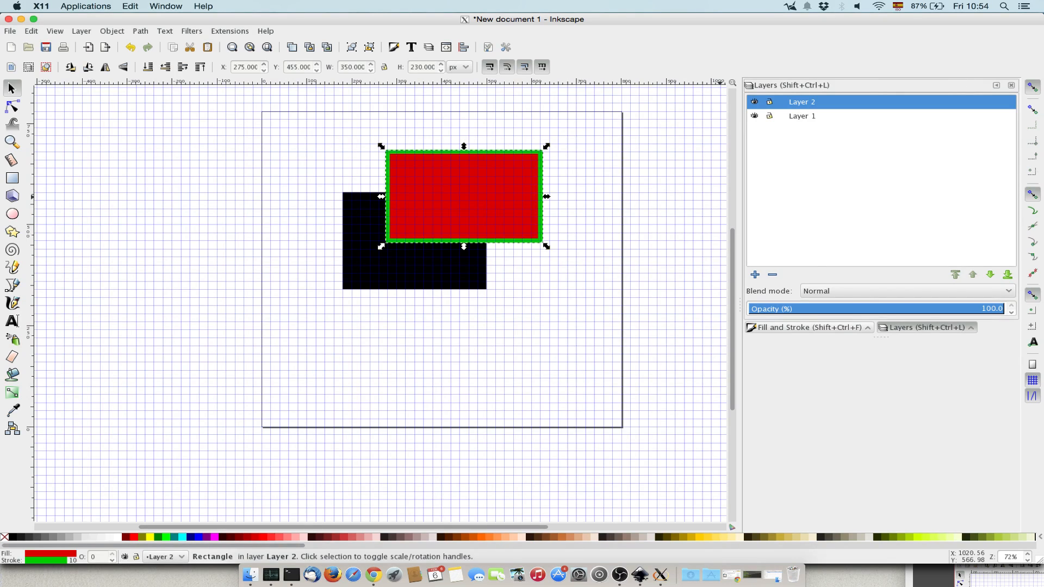
pyautogui.click(768, 102)
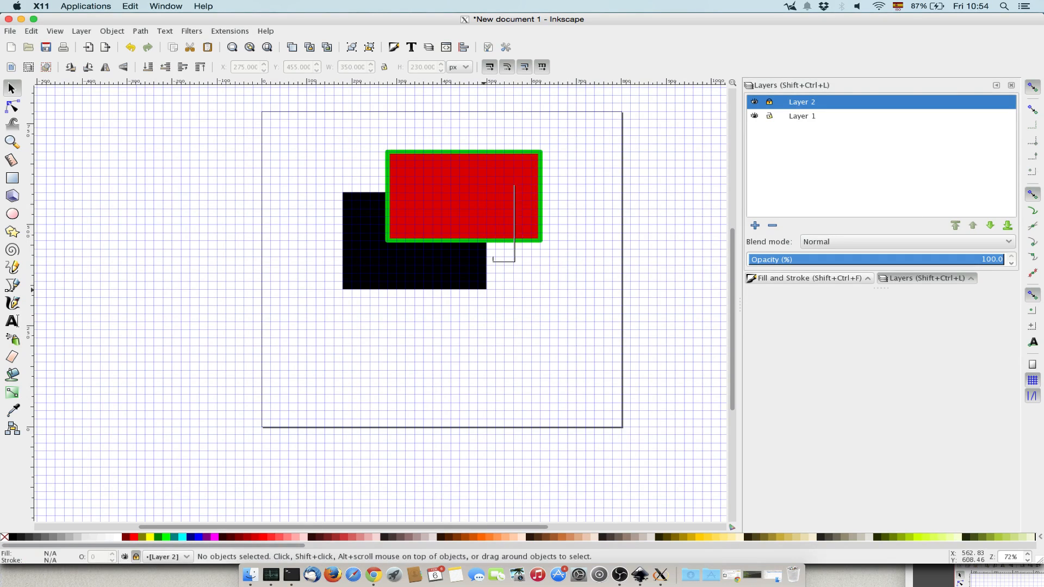
pyautogui.moveTo(496, 129); pyautogui.dragTo(527, 191)
pyautogui.moveTo(501, 165); pyautogui.dragTo(536, 213)
pyautogui.moveTo(517, 171); pyautogui.dragTo(514, 208)
pyautogui.moveTo(499, 176)
pyautogui.mouseDown()
pyautogui.moveTo(504, 201)
pyautogui.moveTo(505, 176)
pyautogui.mouseUp()
pyautogui.click(769, 102)
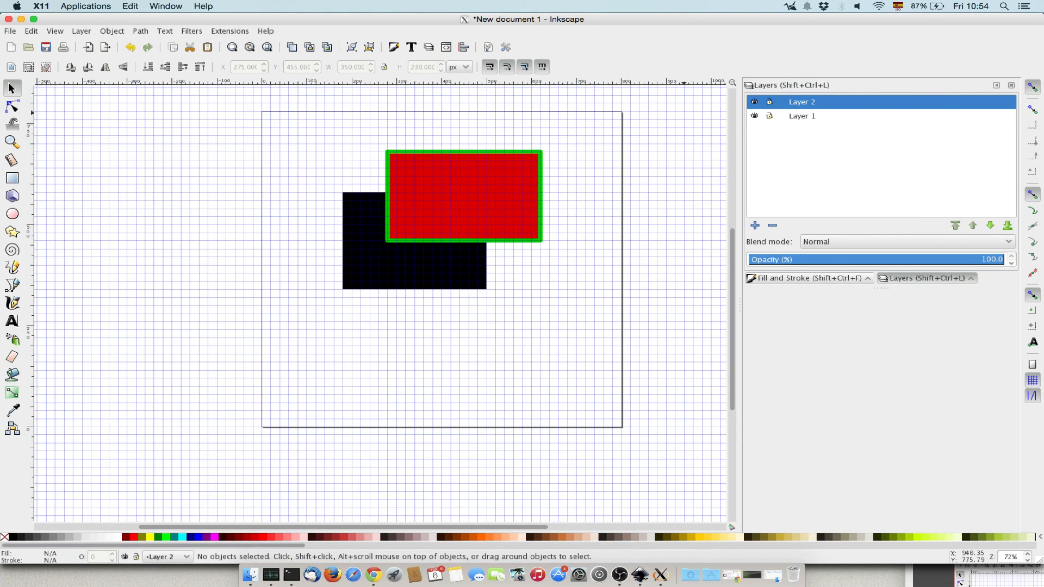
pyautogui.rightClick(827, 103)
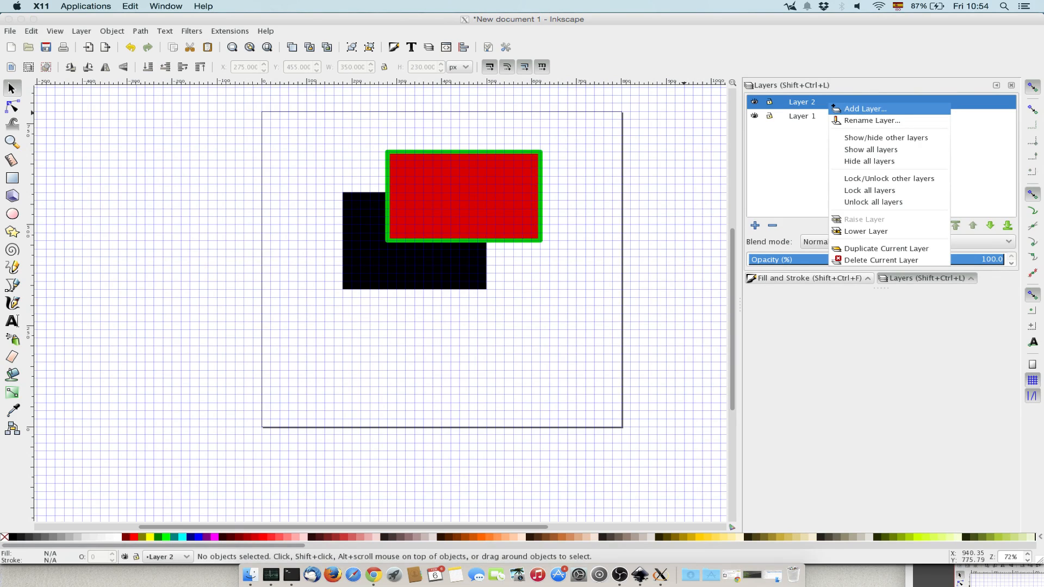
pyautogui.click(647, 115)
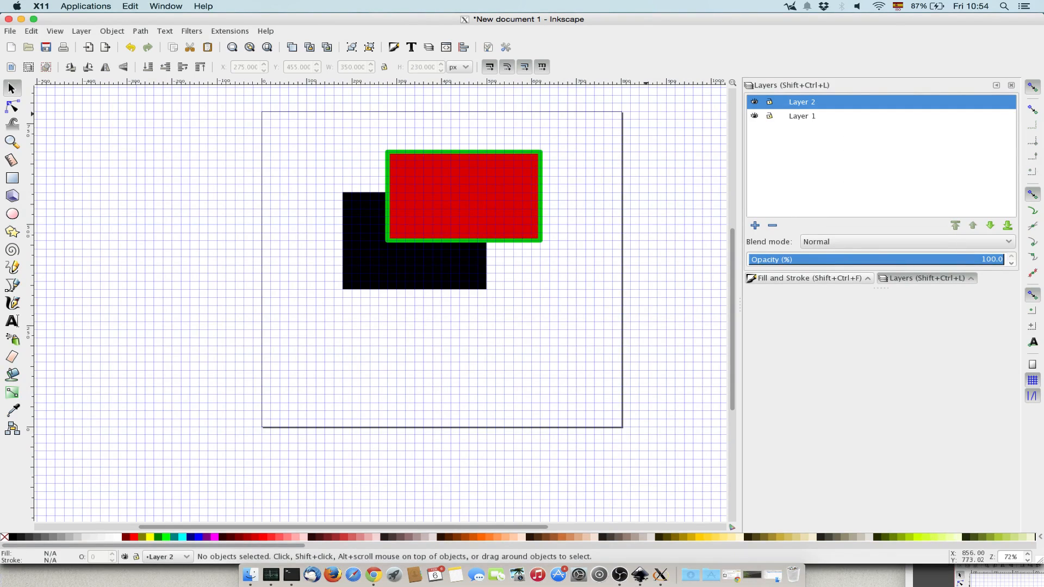
pyautogui.click(81, 31)
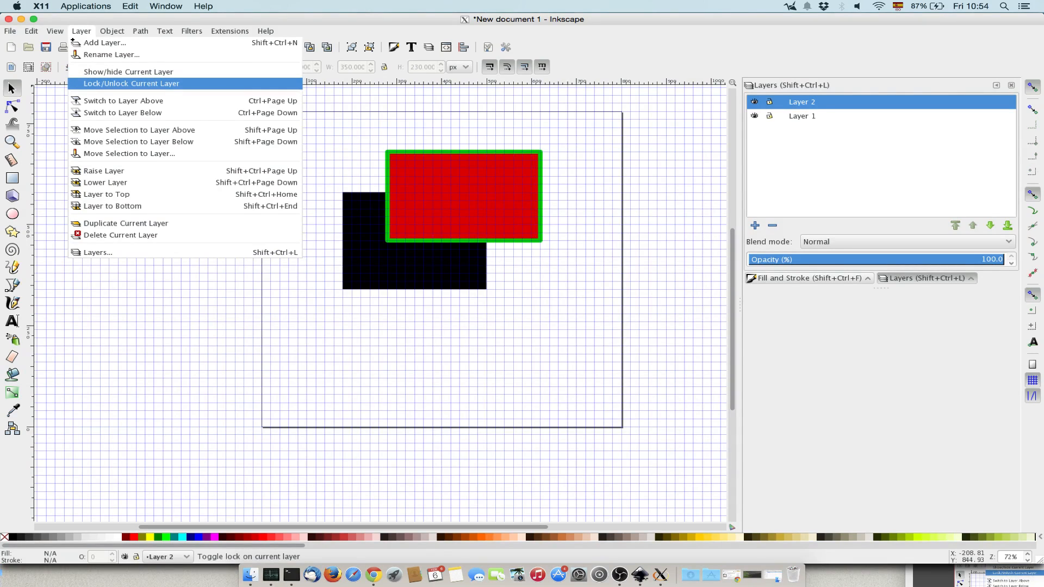
pyautogui.click(321, 217)
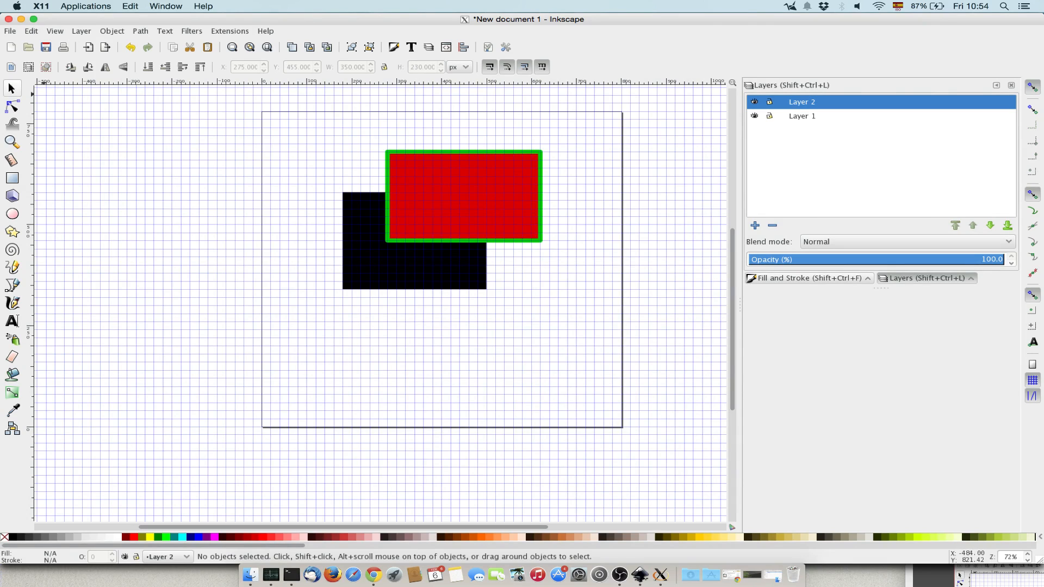
# Step: Move the red rectangle over the page's upper-left edge, stretch it to about 397 by 220 px, and undo its rotation
pyautogui.click(12, 88)
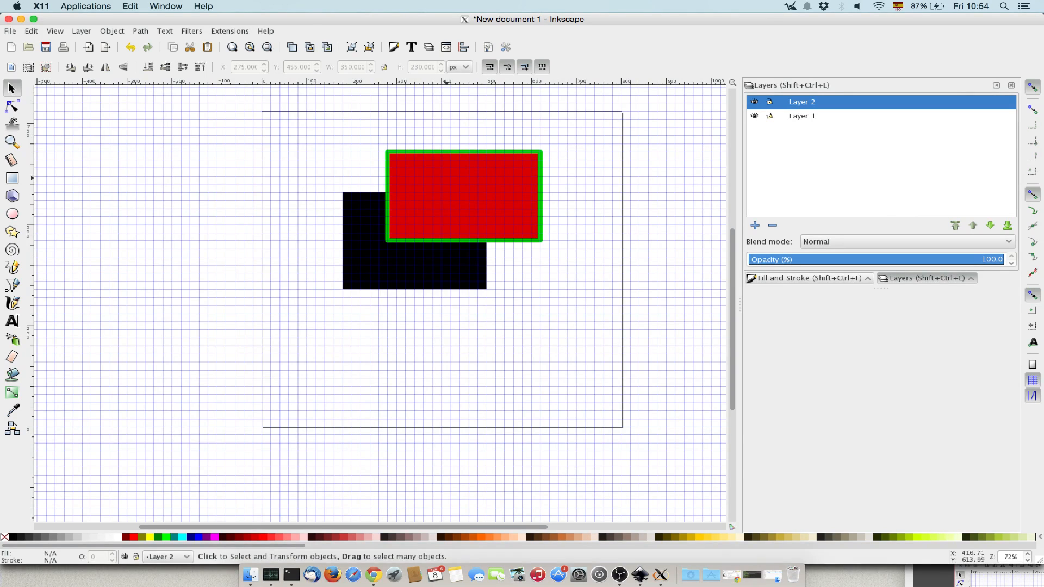
pyautogui.click(519, 176)
pyautogui.moveTo(516, 176); pyautogui.dragTo(391, 138)
pyautogui.click(391, 133)
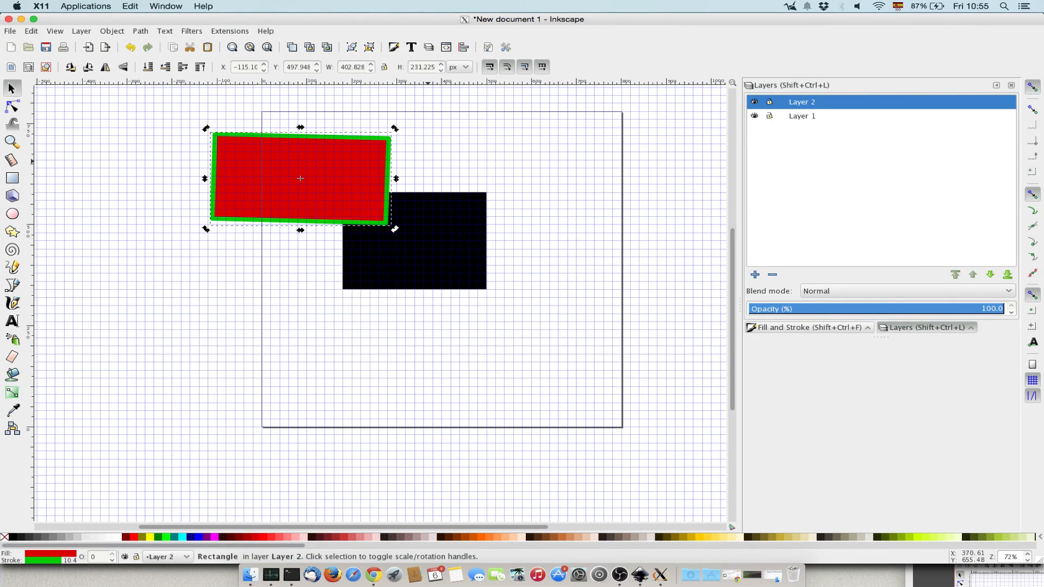
pyautogui.hotkey('ctrl', 'z')
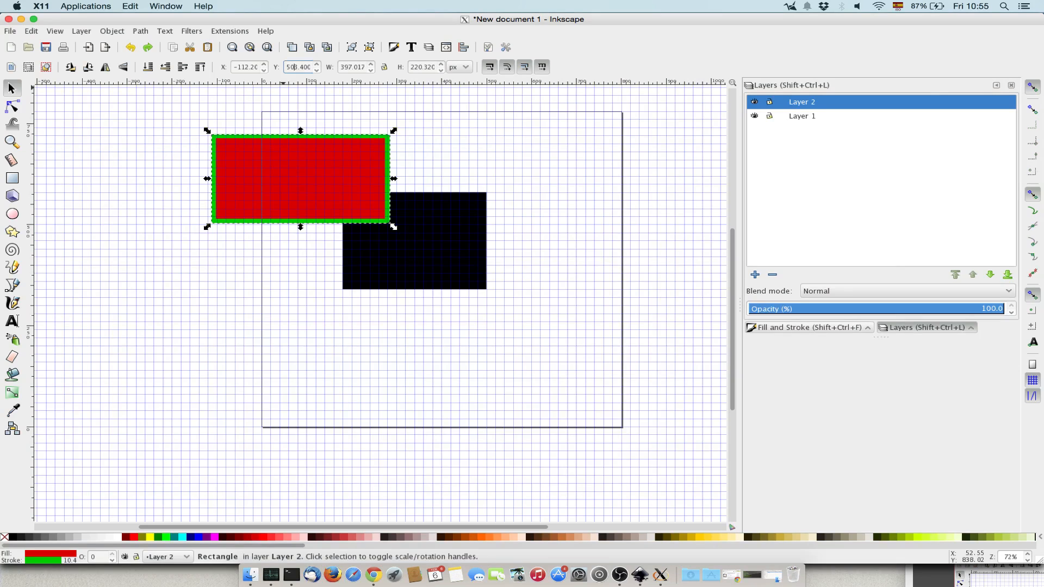
# Step: Set the red rectangle's width to 300 px and deselect it
pyautogui.press('Tab')
pyautogui.write('300')
pyautogui.press('Return')
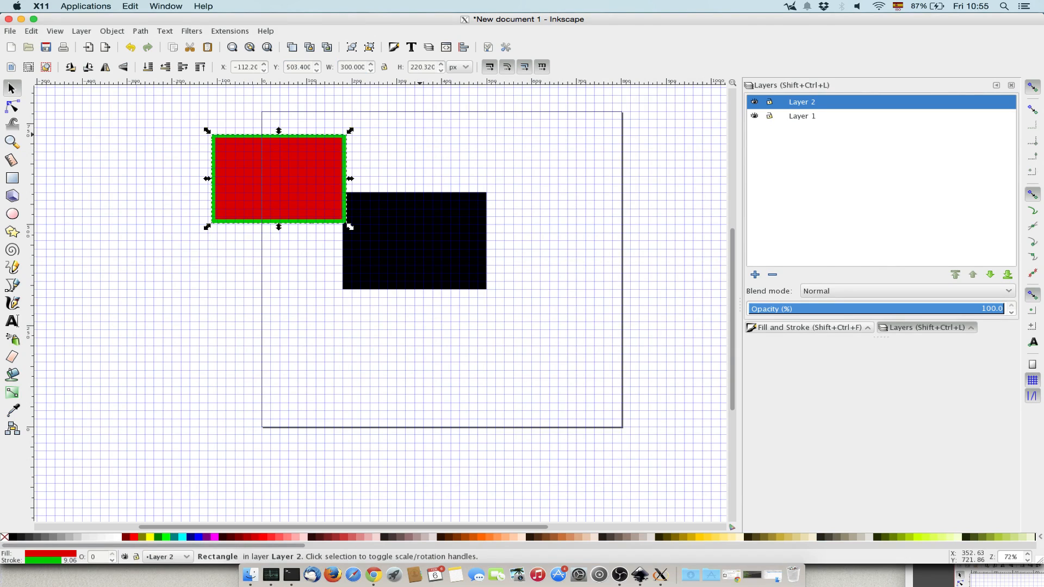
pyautogui.click(417, 144)
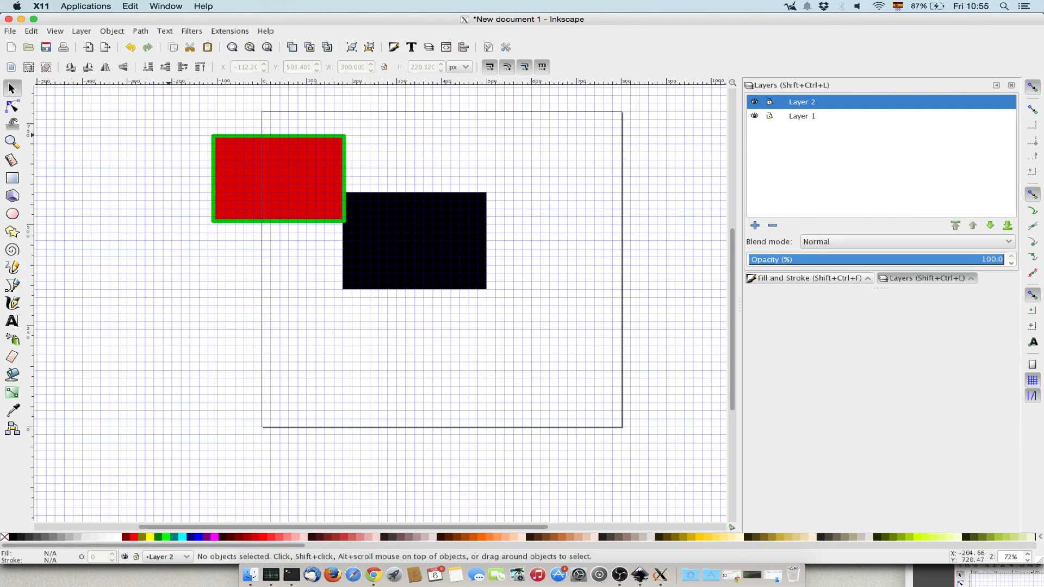
# Step: Duplicate the red rectangle and place the copy below and left of the original, at about X -281, Y 195 px
pyautogui.click(249, 161)
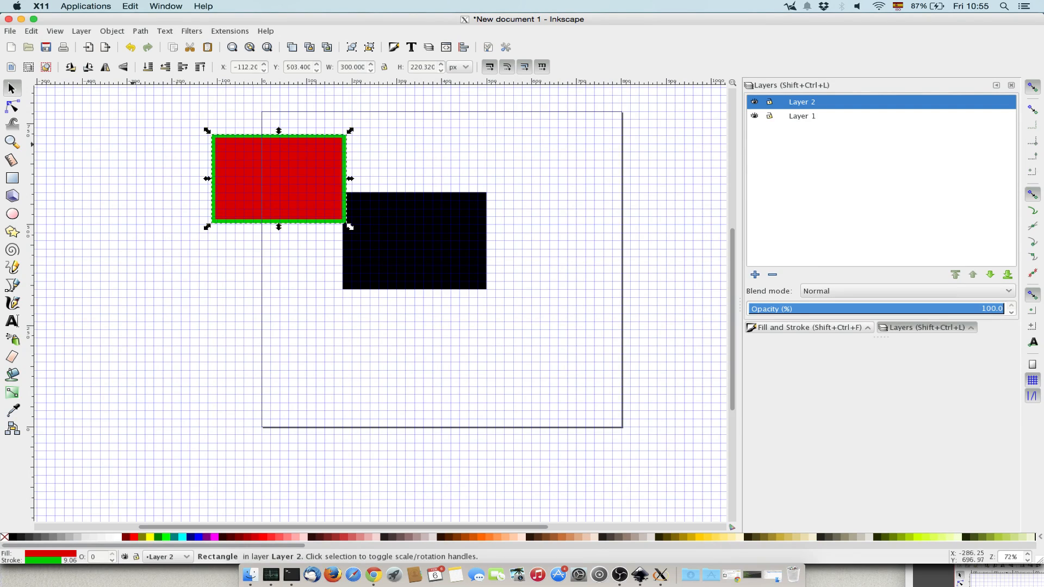
pyautogui.press('ctrl')
pyautogui.hotkey('ctrl', 'd')
pyautogui.moveTo(254, 182); pyautogui.dragTo(177, 307)
pyautogui.press('Escape')
pyautogui.click(346, 222)
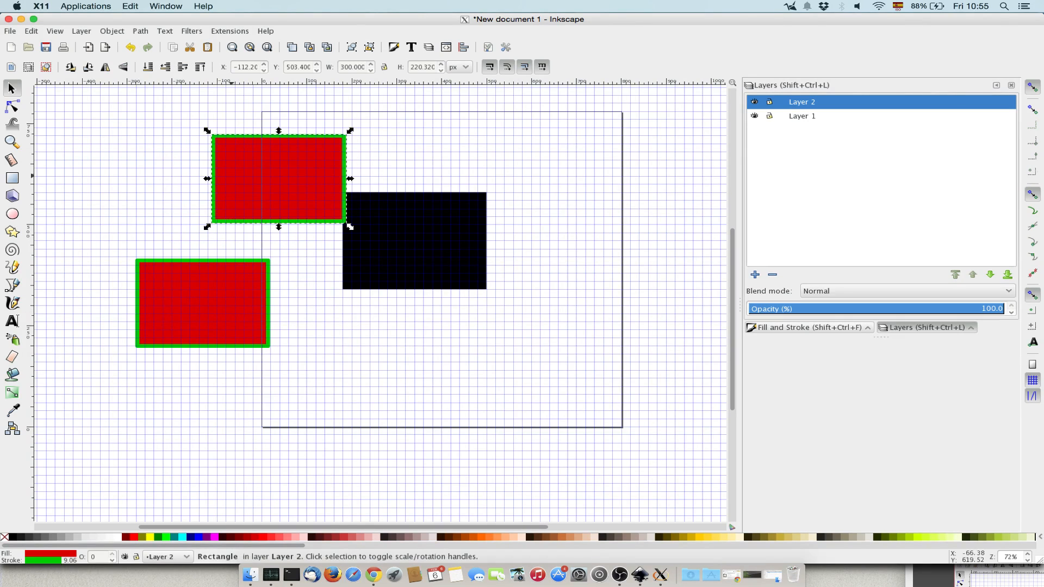
pyautogui.click(194, 282)
pyautogui.click(159, 185)
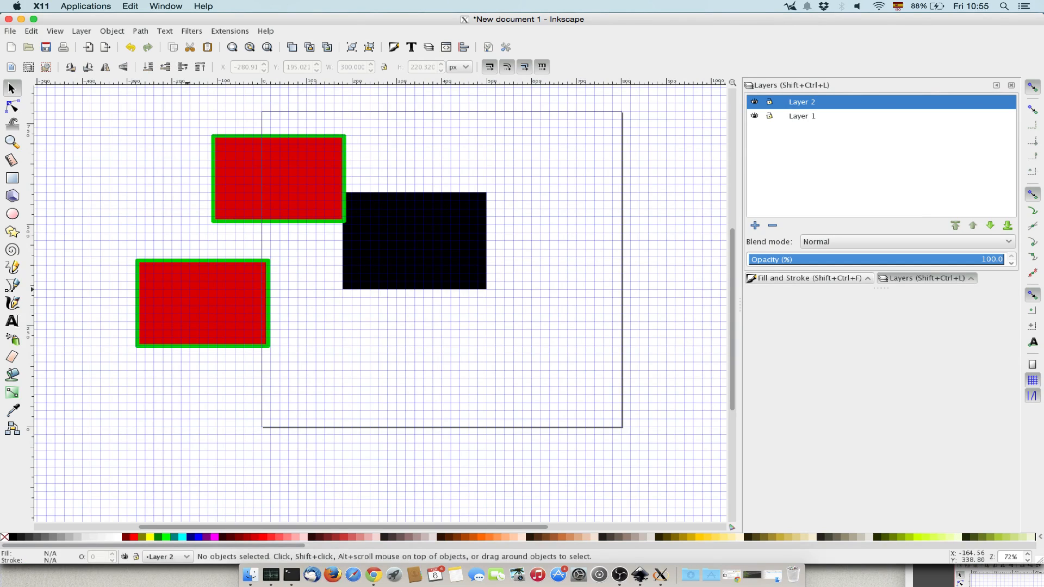
pyautogui.click(347, 223)
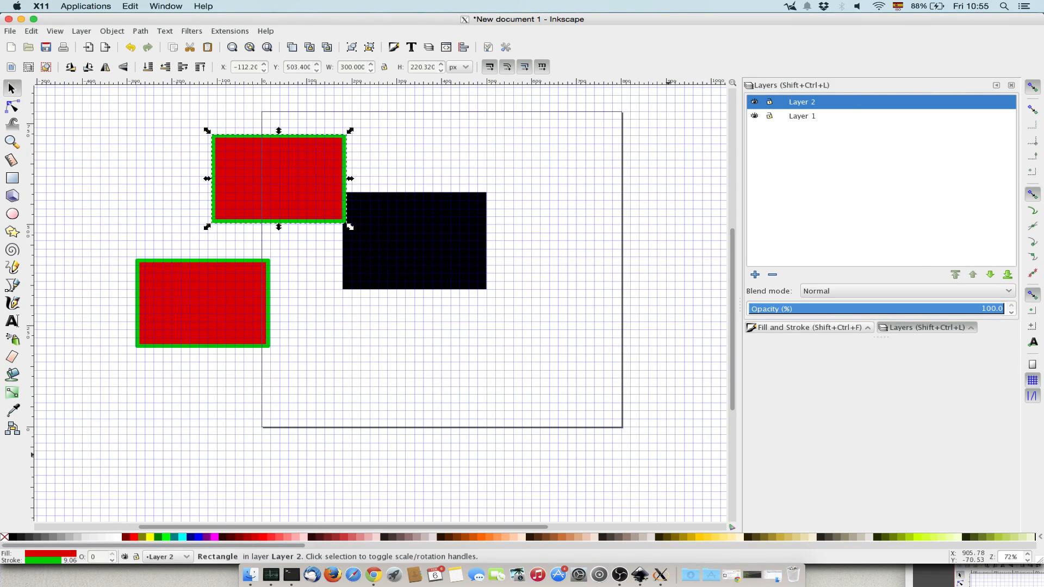
pyautogui.click(140, 146)
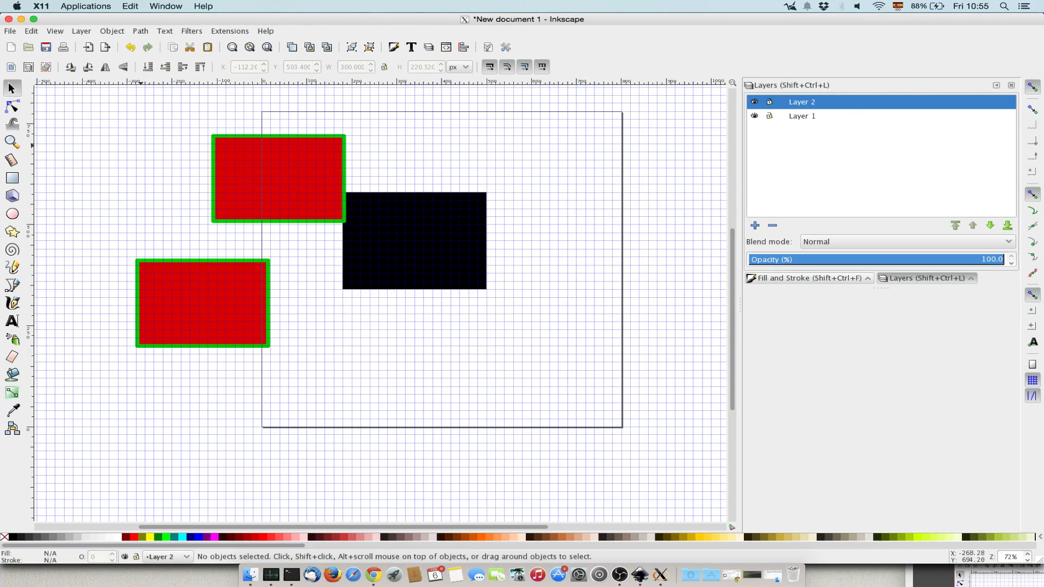
# Step: Switch the display mode to Outline, select the black rectangle by its edge, and clear the selection
pyautogui.click(55, 31)
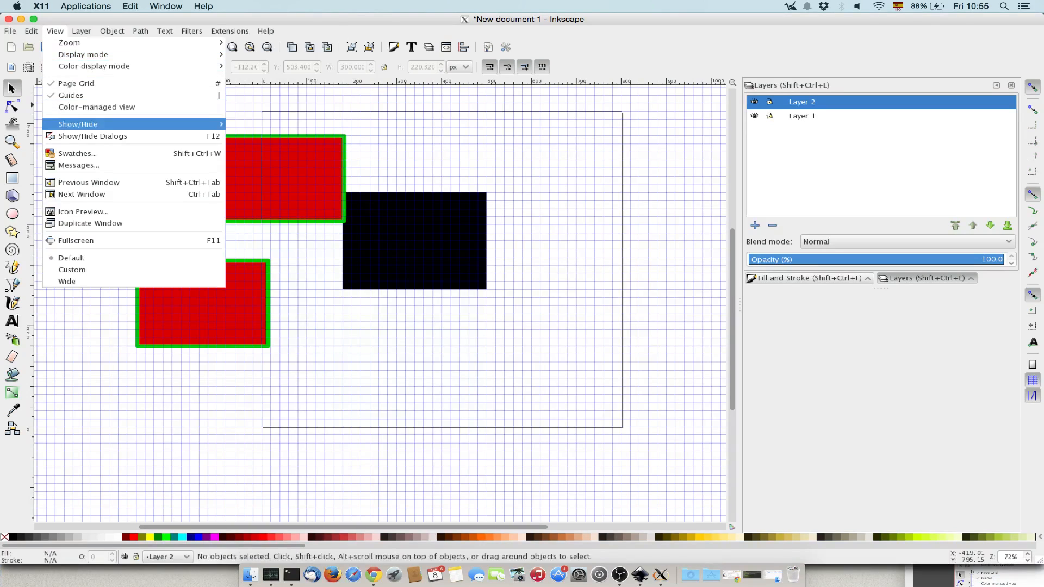
pyautogui.moveTo(83, 54)
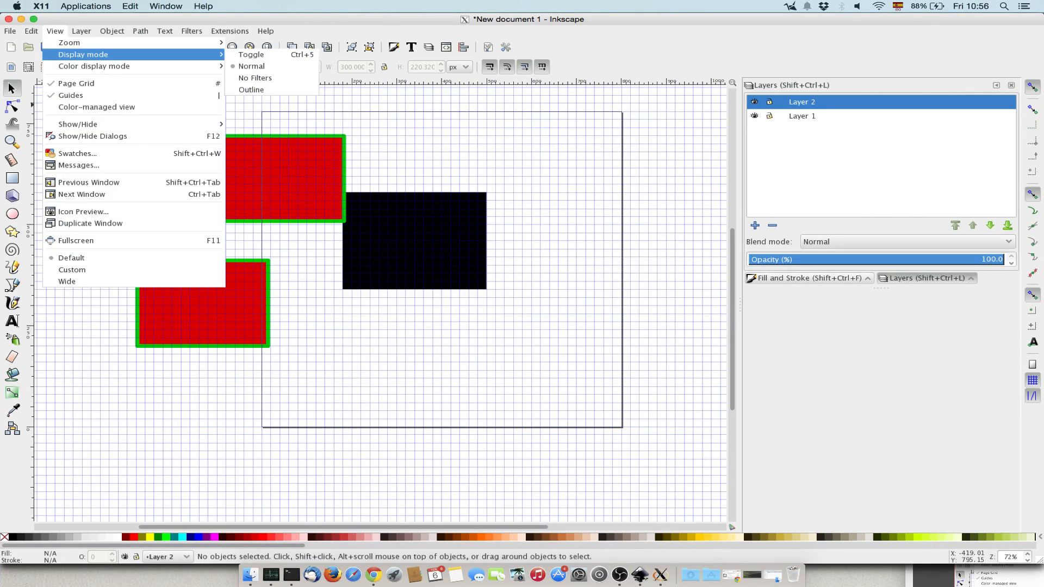
pyautogui.click(251, 90)
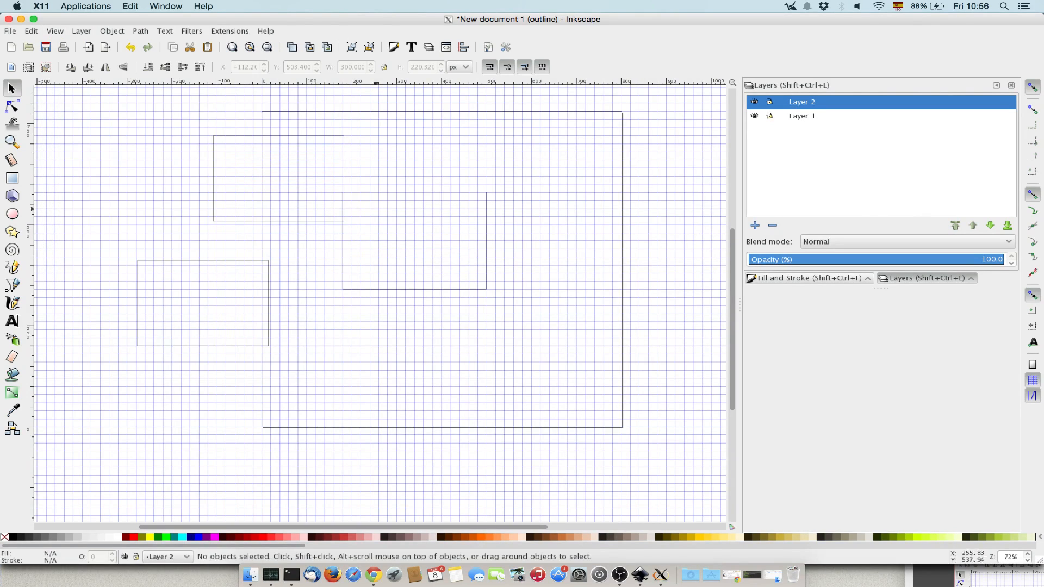
pyautogui.click(375, 192)
pyautogui.click(375, 164)
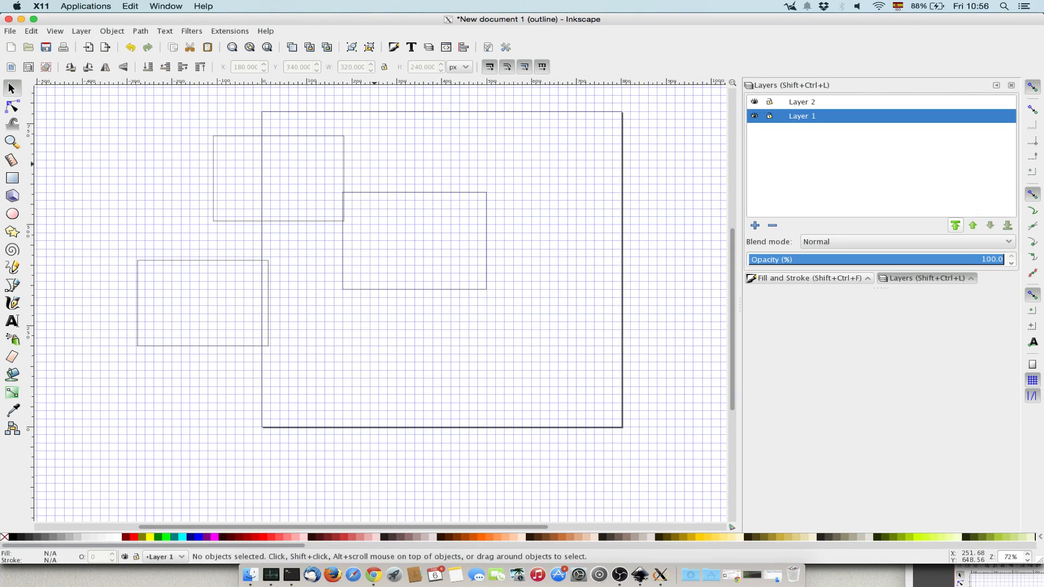
# Step: Copy and paste the upper-left red rectangle, and move the pasted image below the black rectangle, at X 140, Y 59 px
pyautogui.click(344, 163)
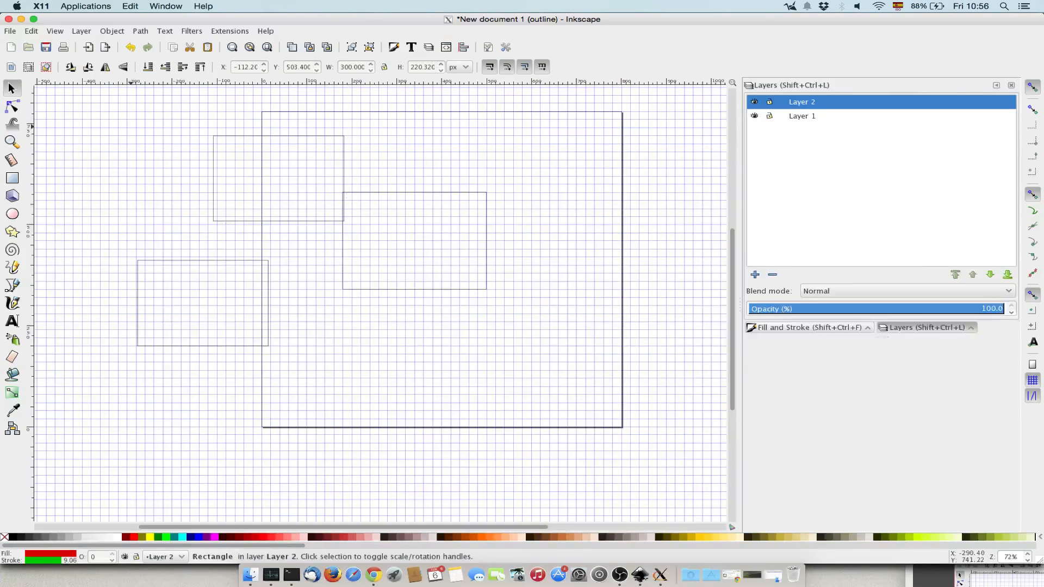
pyautogui.click(247, 136)
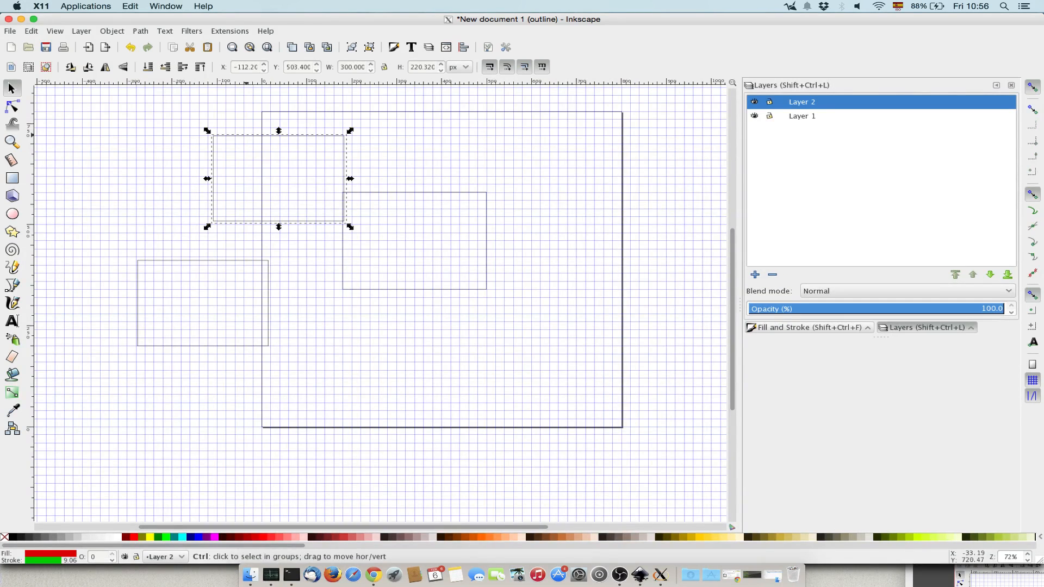
pyautogui.hotkey('ctrl', 'c')
pyautogui.hotkey('ctrl', 'v')
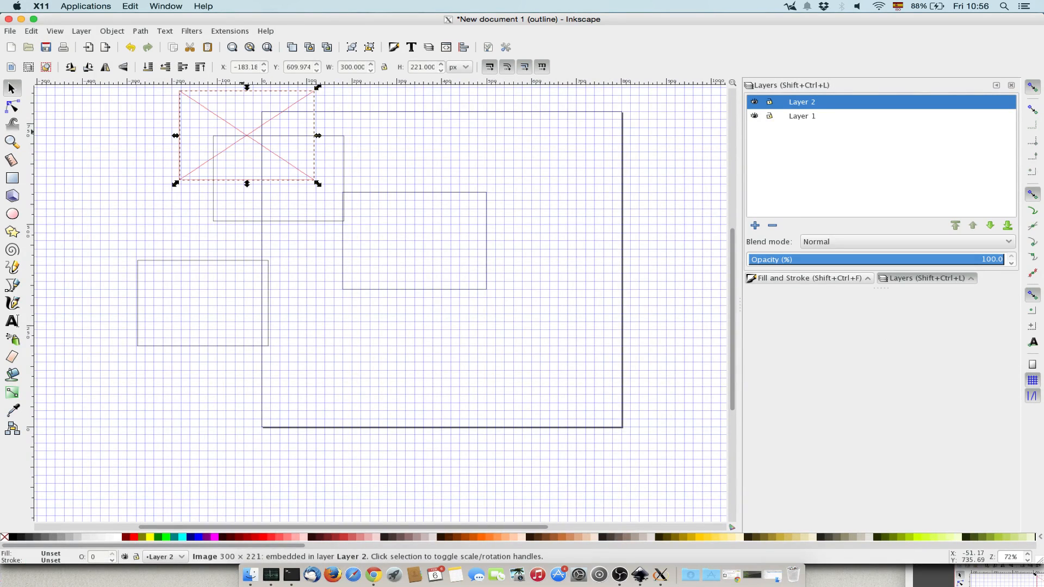
pyautogui.moveTo(240, 98); pyautogui.dragTo(385, 320)
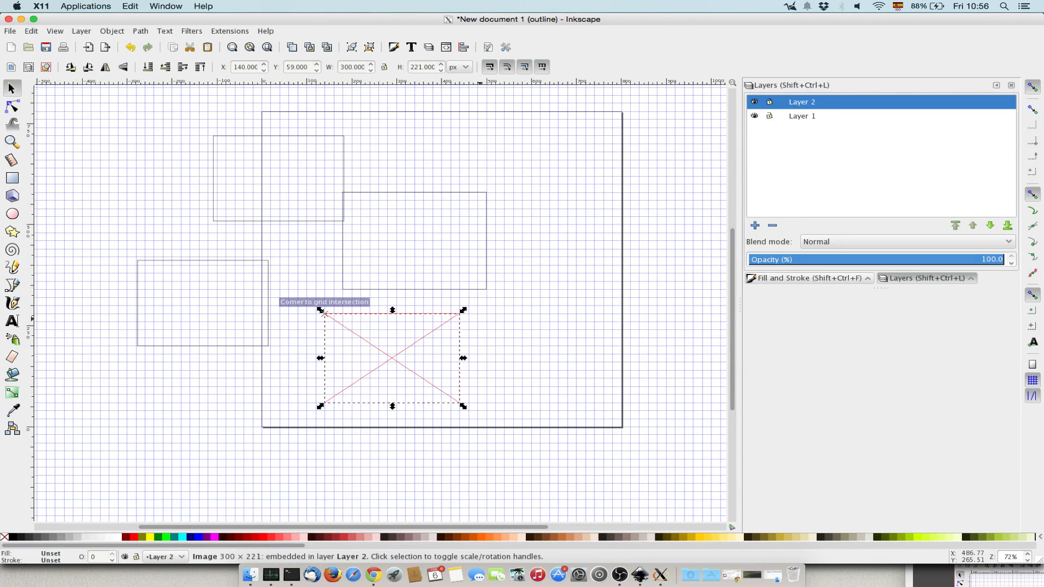
# Step: Delete the pasted image below the black rectangle
pyautogui.click(481, 320)
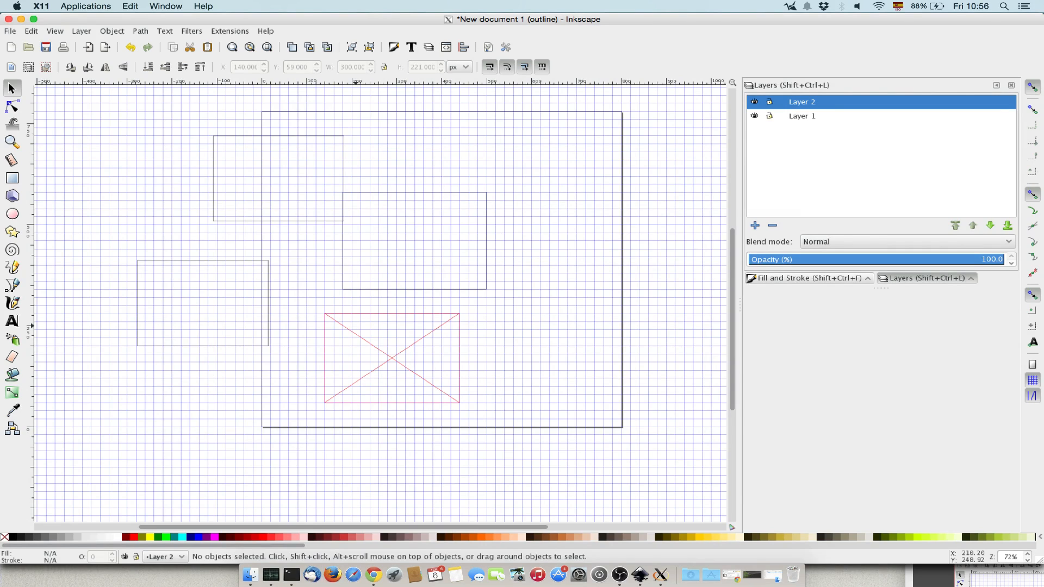
pyautogui.click(267, 313)
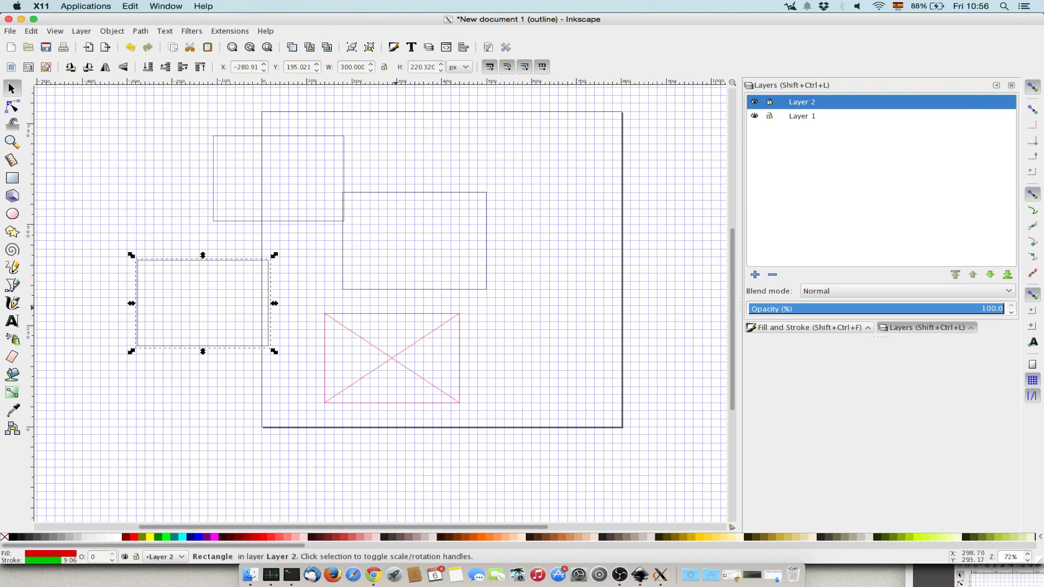
pyautogui.click(410, 314)
pyautogui.press('Delete')
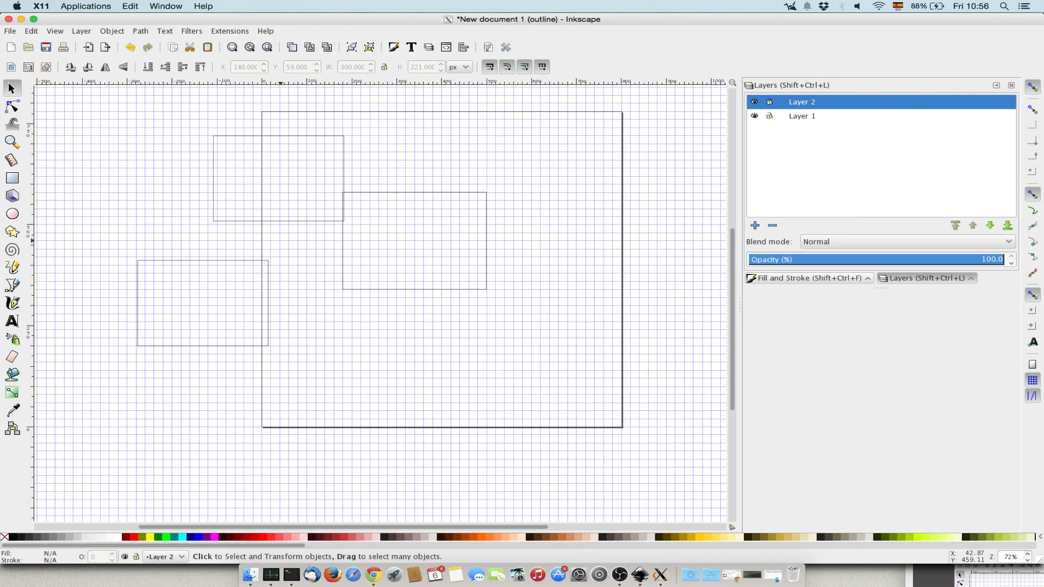
# Step: Duplicate the upper-left red rectangle and place the copy near the page's bottom edge, at about X 152, Y -1 px
pyautogui.click(284, 222)
pyautogui.hotkey('ctrl', 'd')
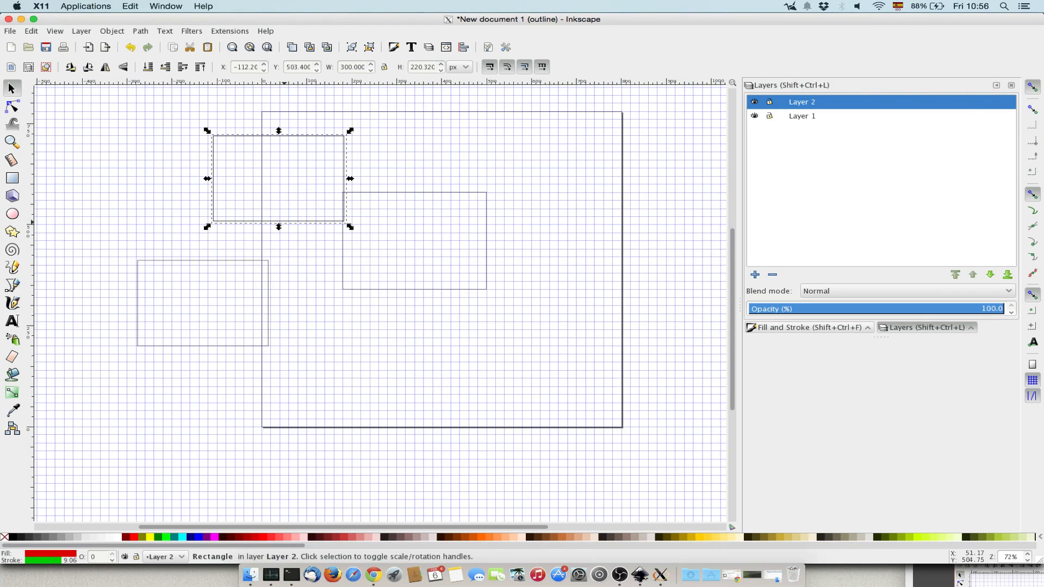
pyautogui.moveTo(344, 163); pyautogui.dragTo(463, 366)
pyautogui.click(502, 339)
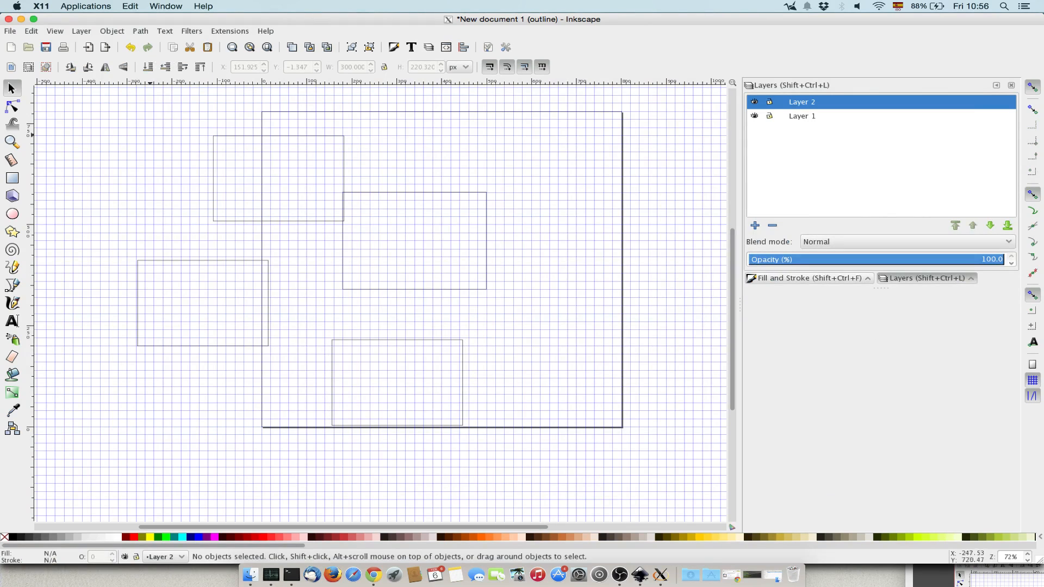
# Step: Restore the display mode to Normal
pyautogui.click(55, 31)
pyautogui.moveTo(83, 55)
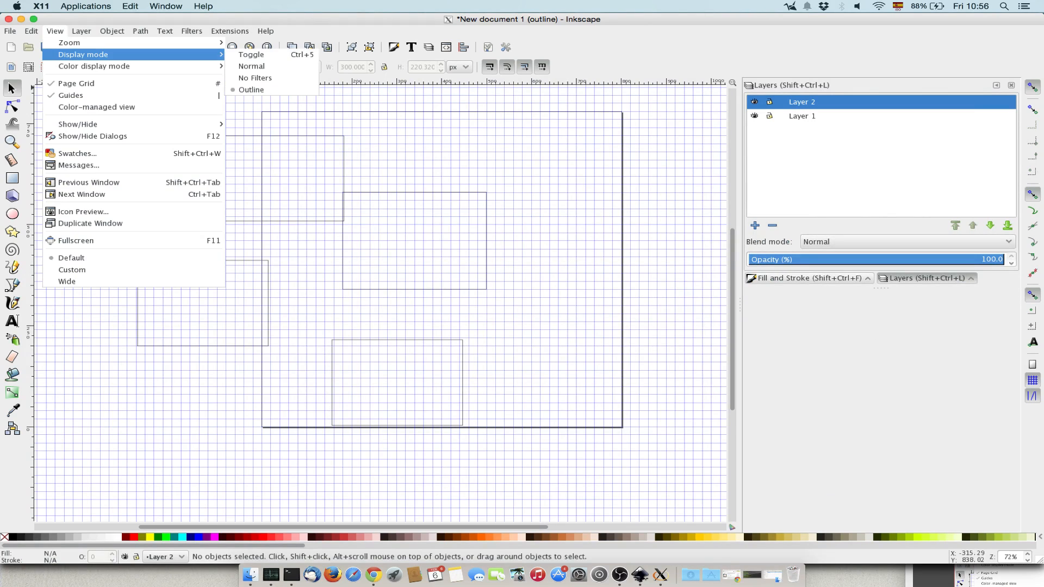
pyautogui.click(251, 65)
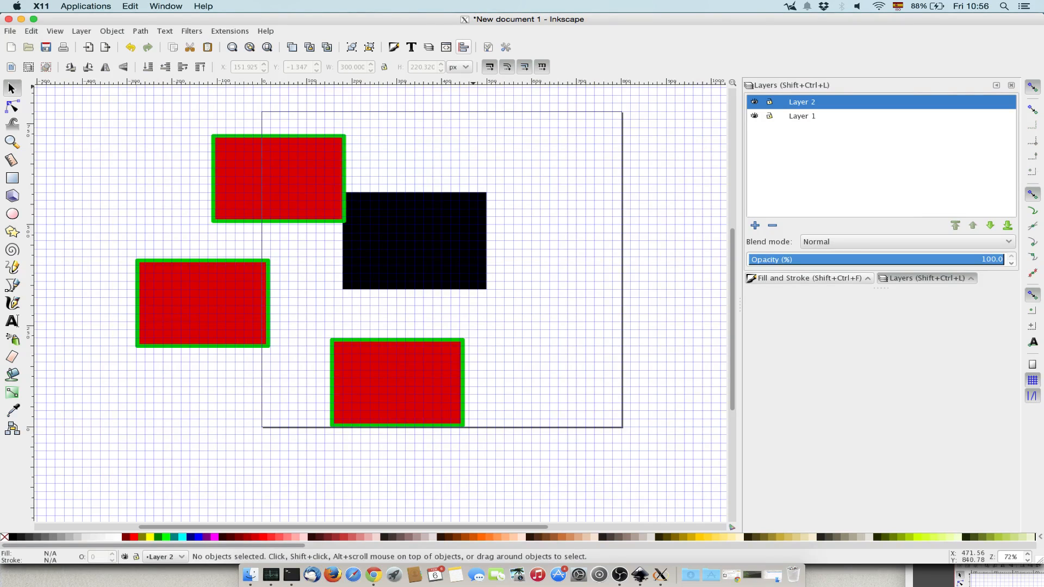
# Step: Open the Align and Distribute options and select the upper-left red rectangle together with the red rectangle below it
pyautogui.click(463, 48)
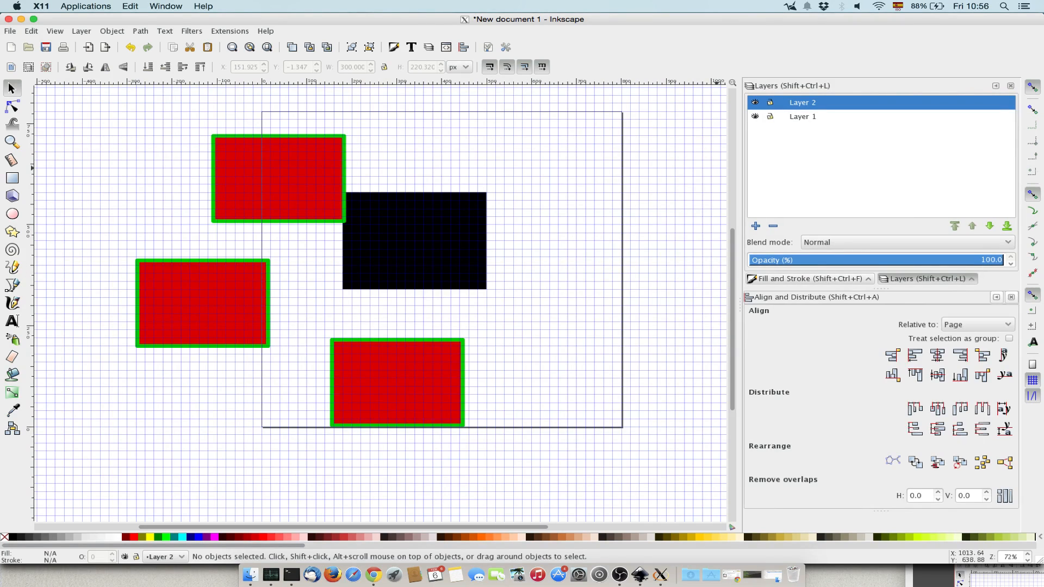
pyautogui.click(344, 219)
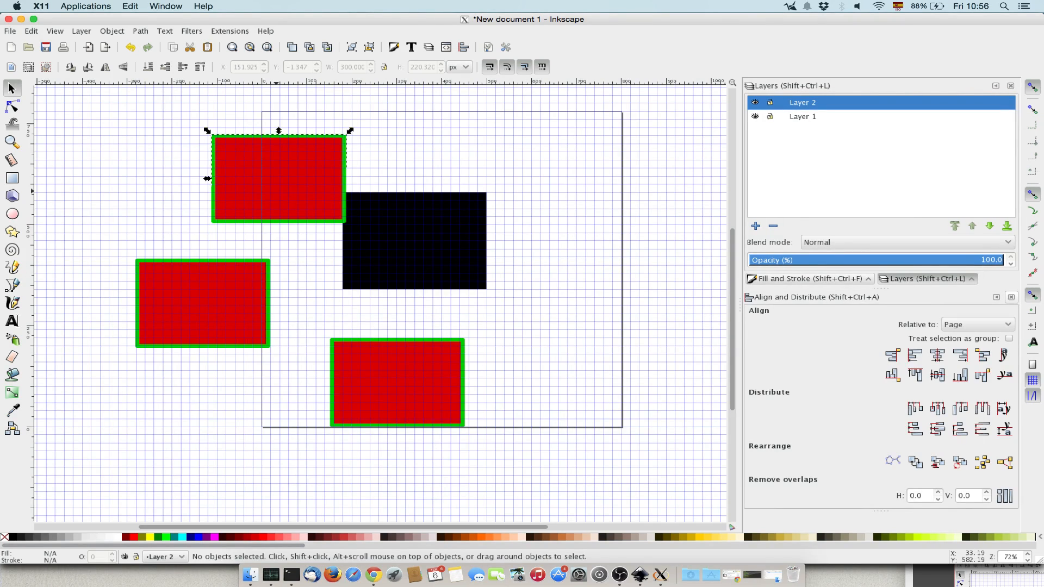
pyautogui.keyDown('shift'); pyautogui.click(227, 301); pyautogui.keyUp('shift')
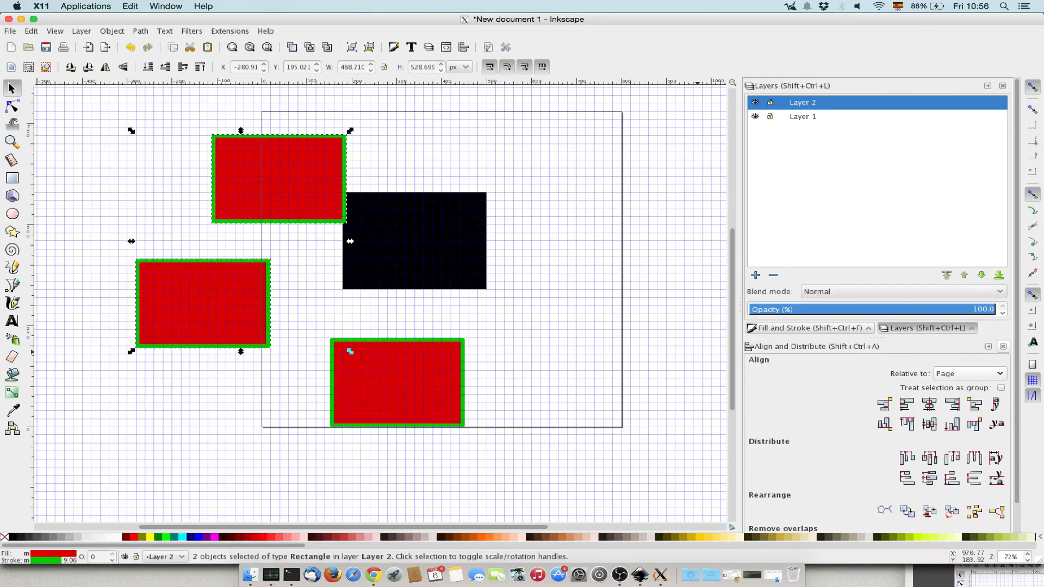
pyautogui.scroll(-1, 970, 374)
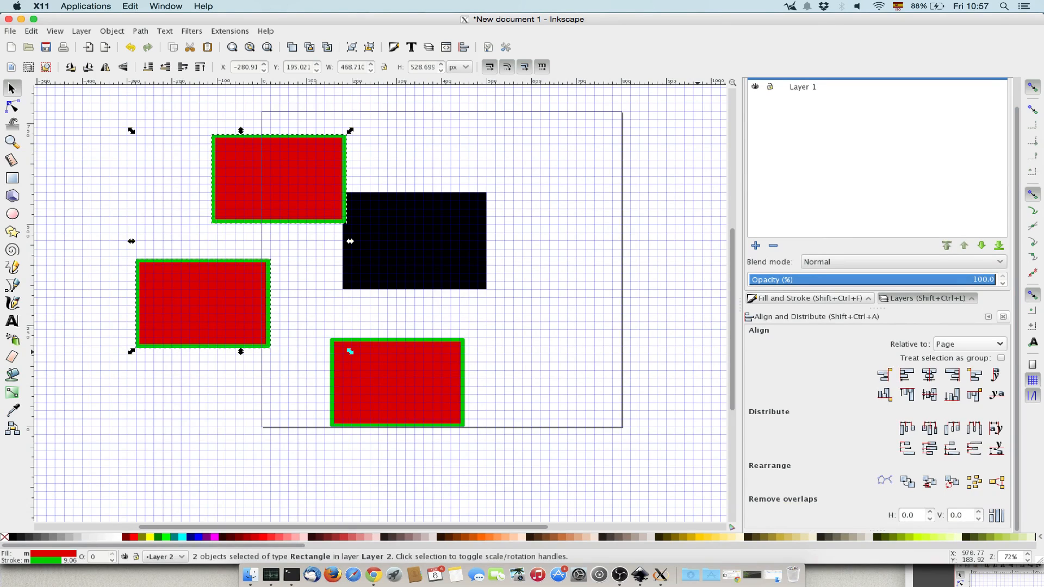
# Step: Try centering the two selected red rectangles on the page's horizontal and vertical axes, and undo both alignments
pyautogui.click(929, 394)
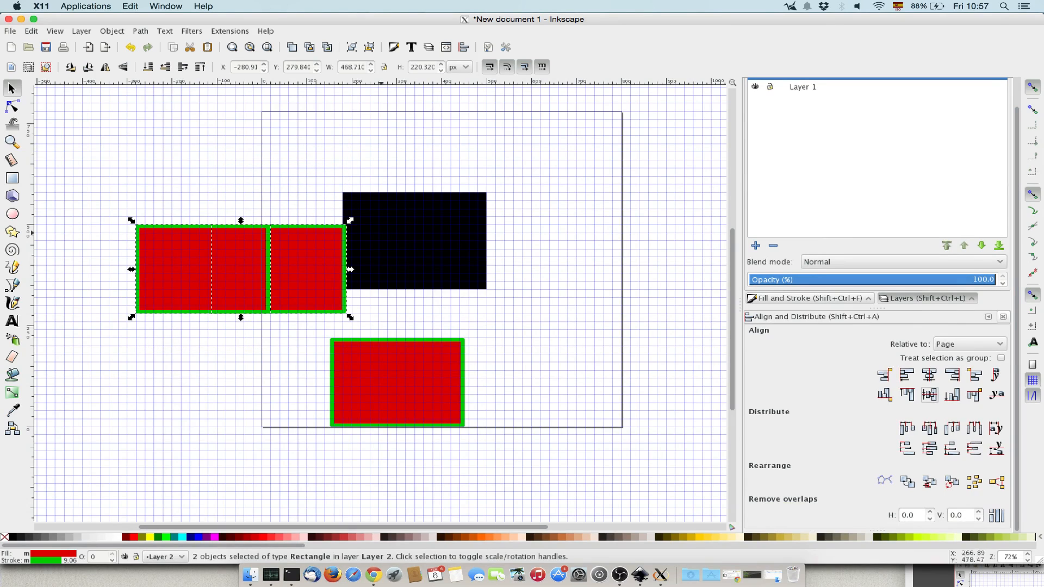
pyautogui.click(929, 374)
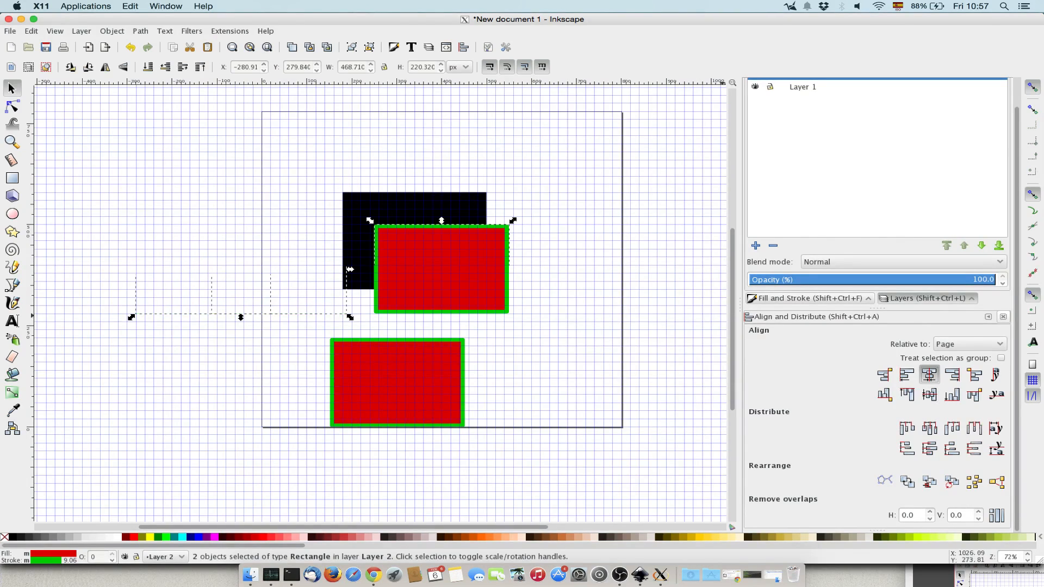
pyautogui.hotkey('ctrl', 'z')
pyautogui.hotkey('ctrl', 'z')
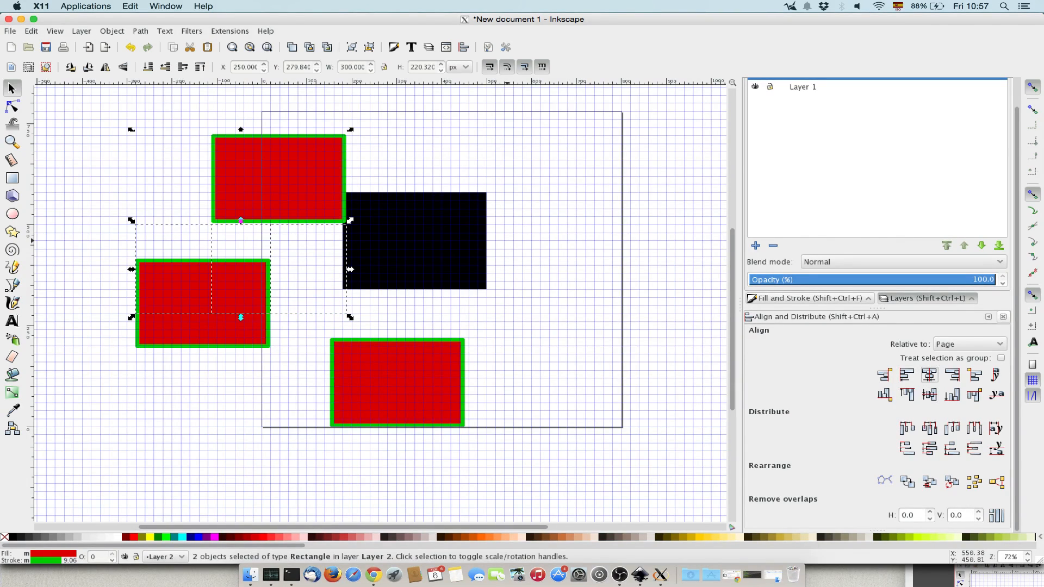
# Step: Try aligning the top edges of the two red rectangles relative to Last selected, and undo the alignment
pyautogui.click(969, 344)
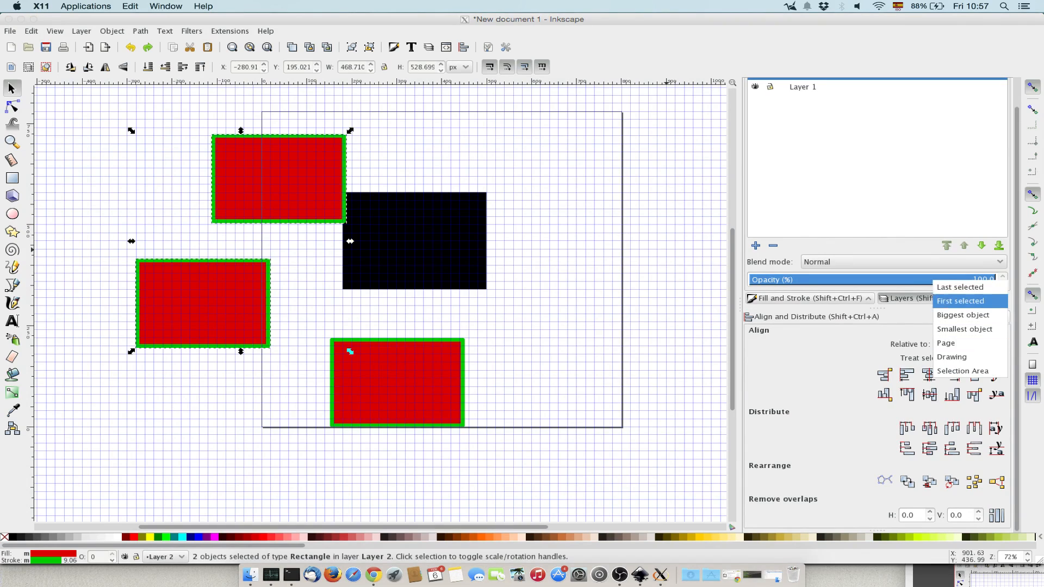
pyautogui.click(962, 287)
pyautogui.click(906, 395)
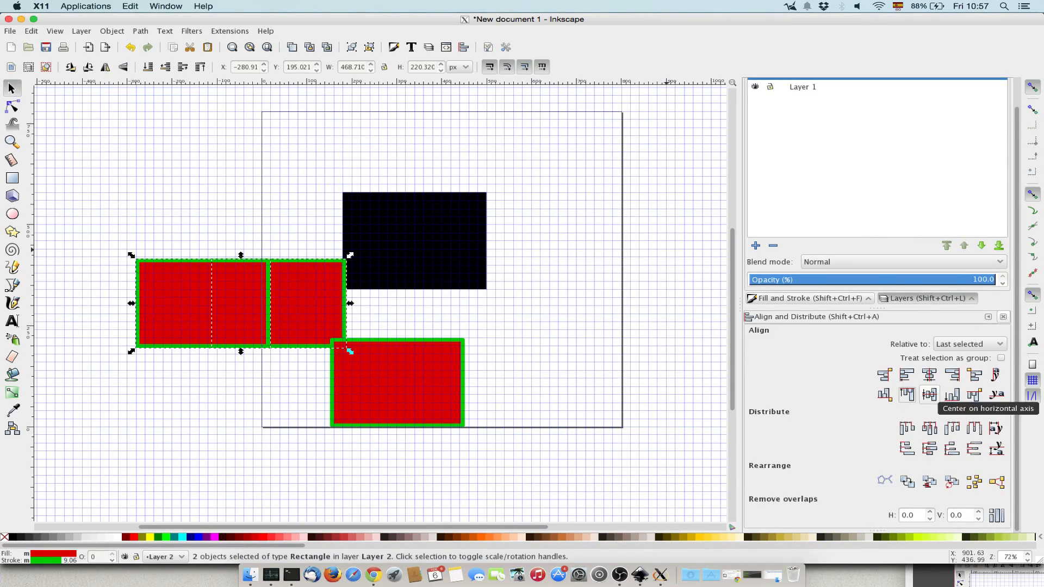
pyautogui.hotkey('ctrl', 'z')
# Step: Align the top edges of the two red rectangles relative to First selected
pyautogui.click(969, 343)
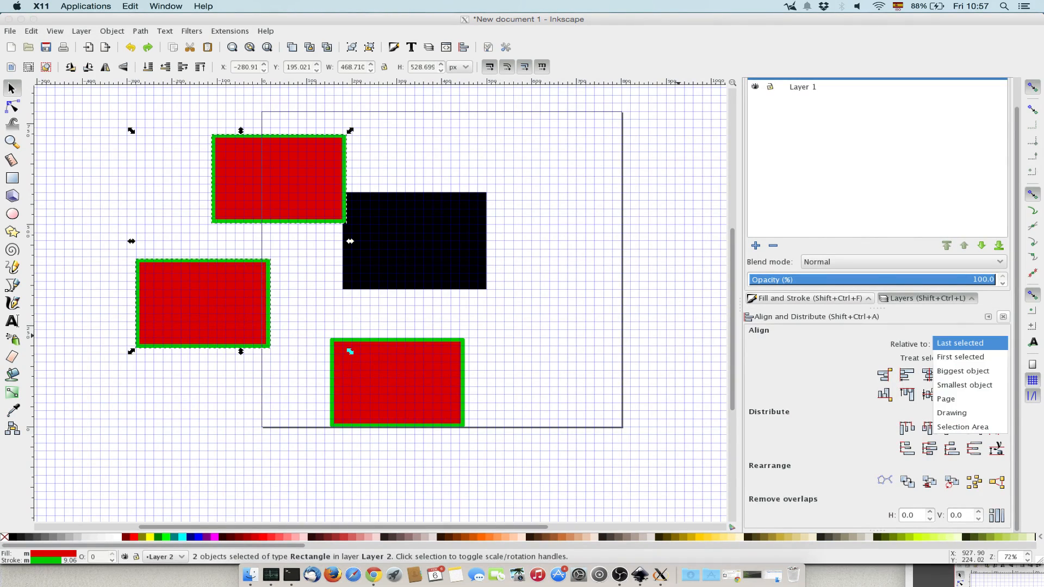
pyautogui.click(962, 357)
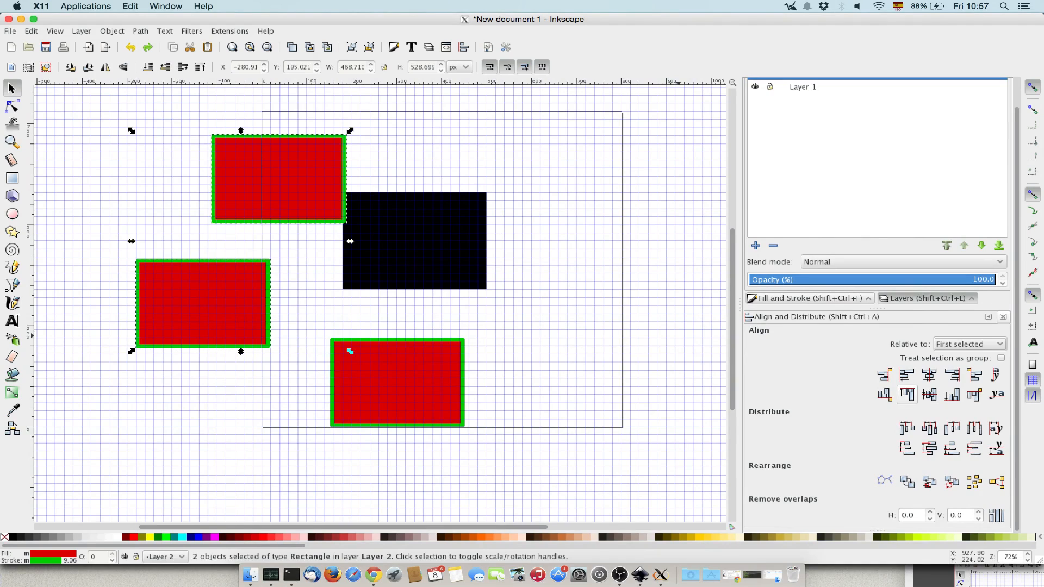
pyautogui.click(907, 395)
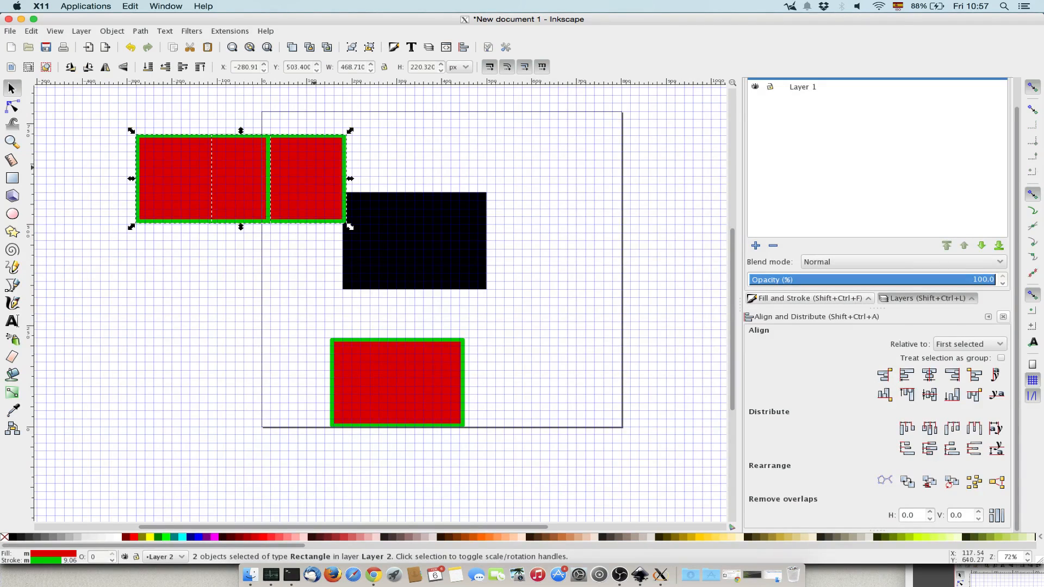
# Step: Spread the three red rectangles into a rough row at about X -340, 80 and 406 px, partly over the black rectangle
pyautogui.moveTo(316, 168); pyautogui.dragTo(403, 222)
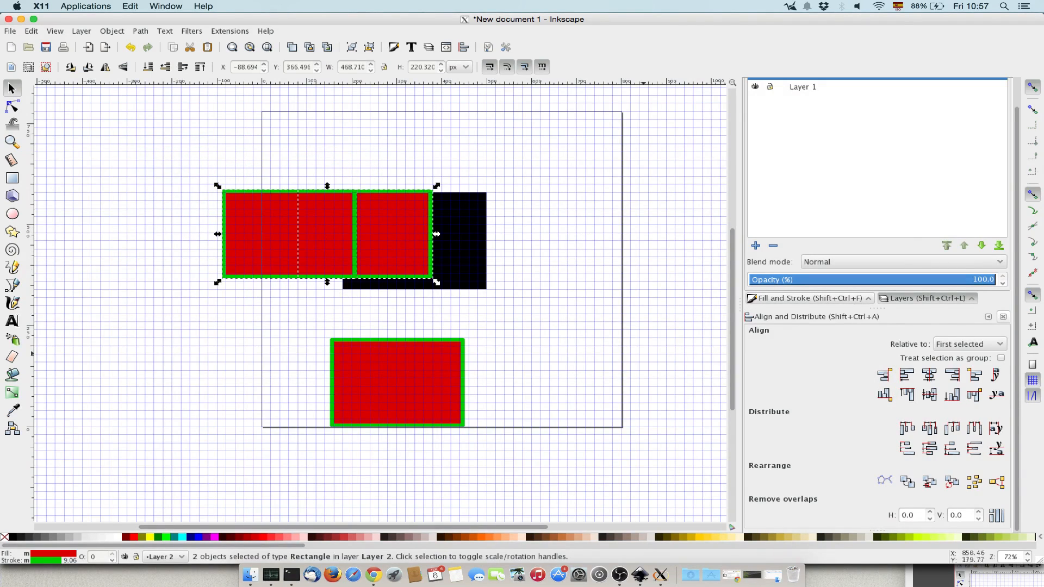
pyautogui.click(321, 314)
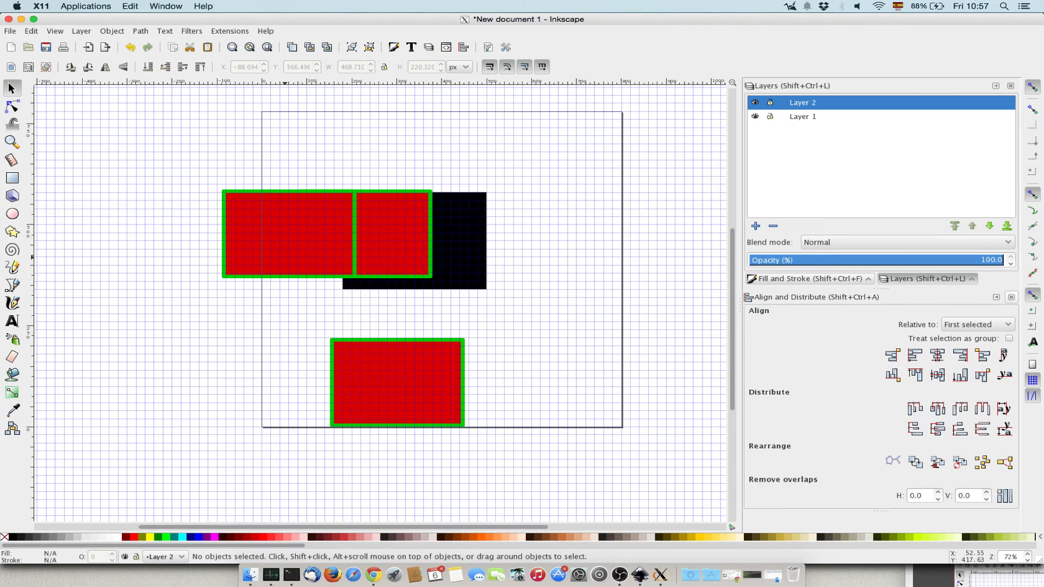
pyautogui.moveTo(285, 255); pyautogui.dragTo(172, 256)
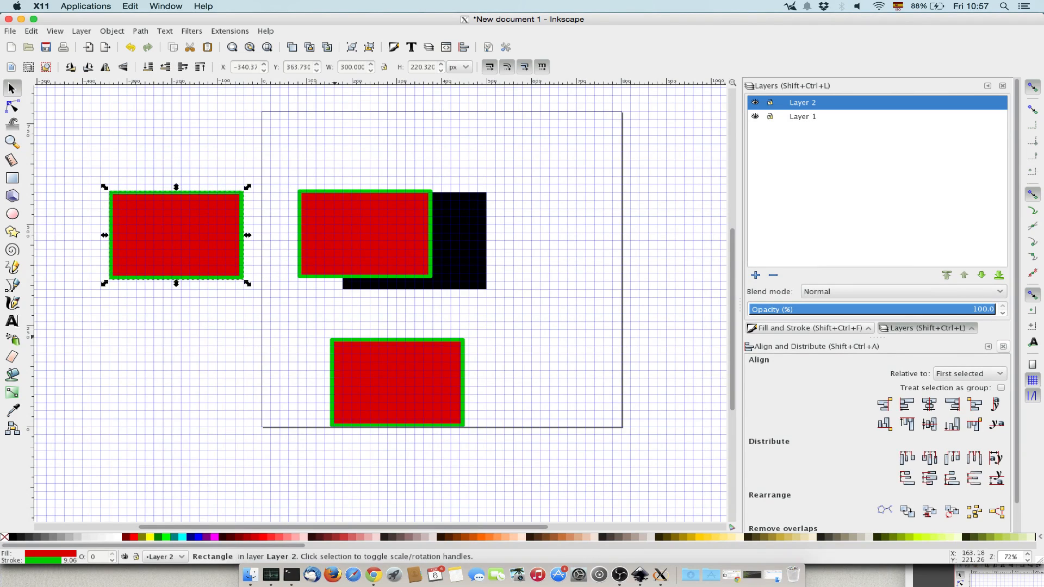
pyautogui.moveTo(397, 383); pyautogui.dragTo(511, 247)
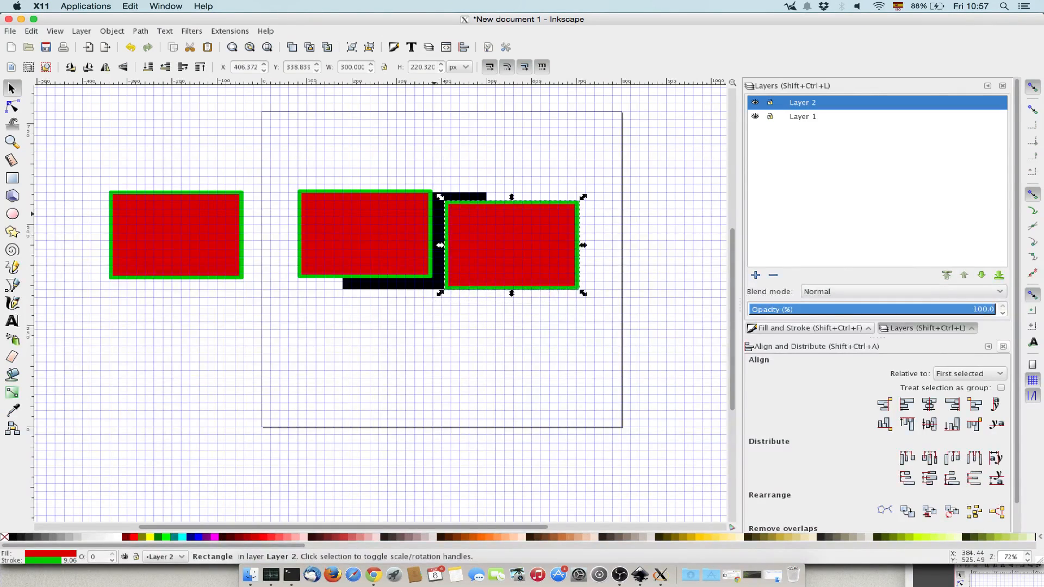
# Step: Delete the black rectangle behind the red ones
pyautogui.click(433, 214)
pyautogui.click(435, 213)
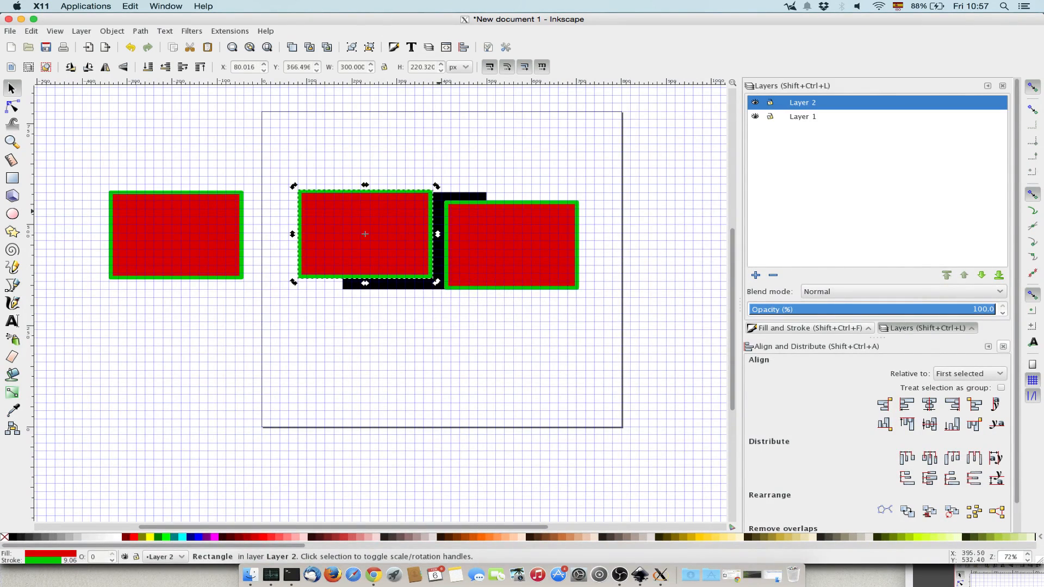
pyautogui.click(468, 197)
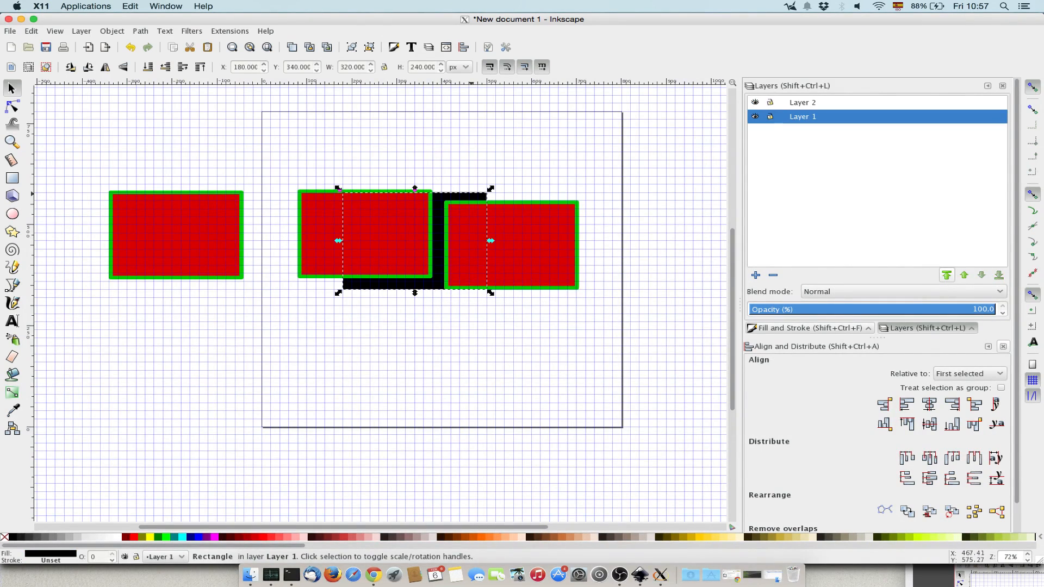
pyautogui.press('Delete')
# Step: Align the top edges of the three red rectangles to the leftmost one and distribute their centers equidistantly horizontally
pyautogui.click(190, 234)
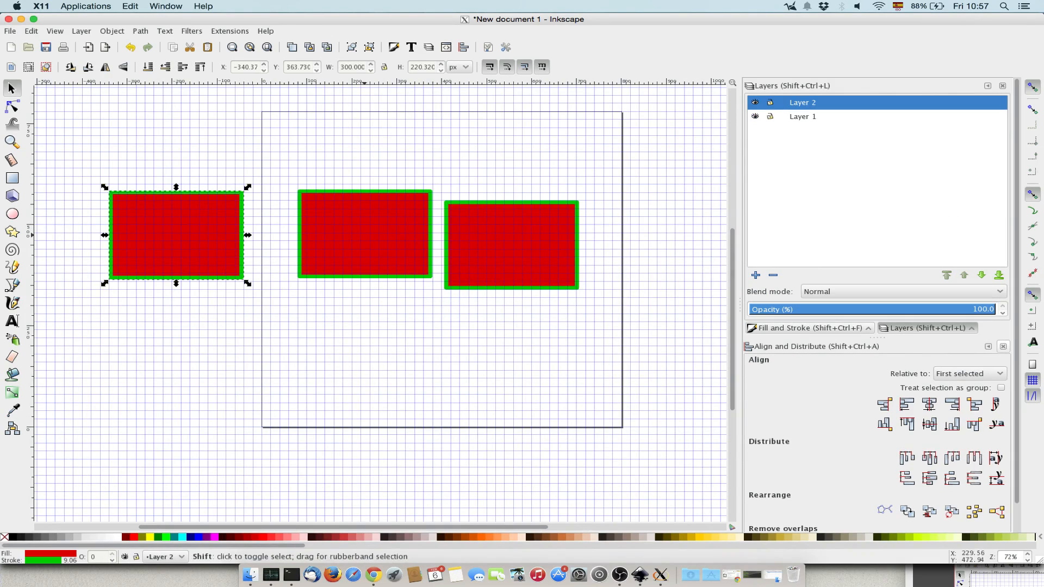
pyautogui.keyDown('shift'); pyautogui.click(364, 235); pyautogui.keyUp('shift')
pyautogui.keyDown('shift'); pyautogui.click(514, 245); pyautogui.keyUp('shift')
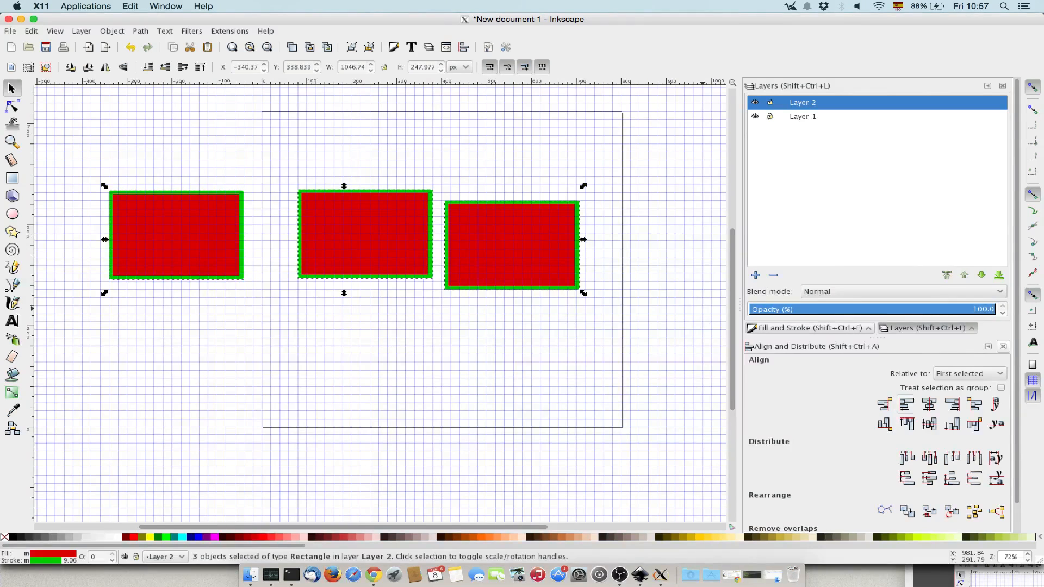
pyautogui.click(906, 424)
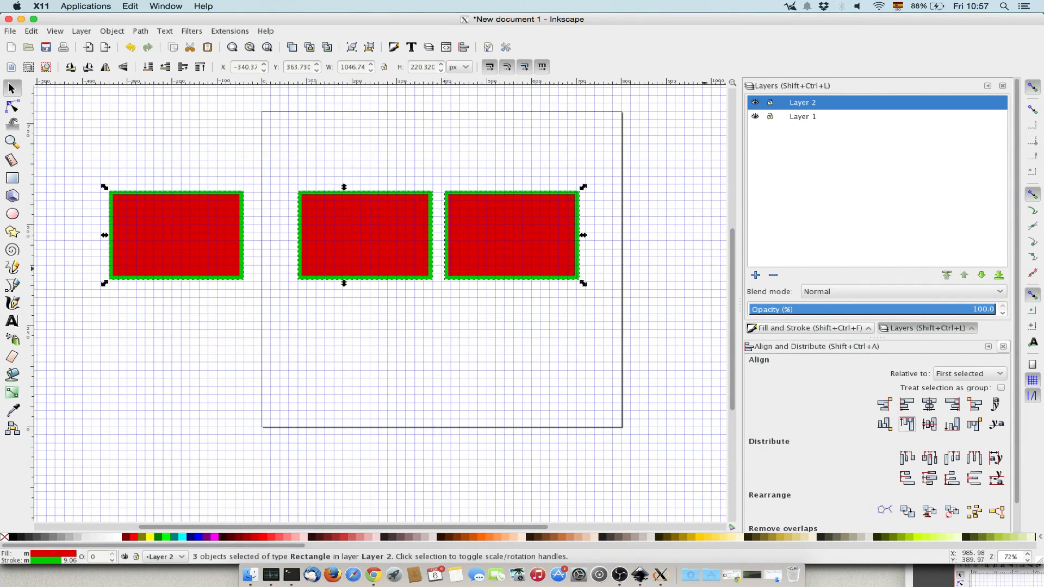
pyautogui.click(928, 458)
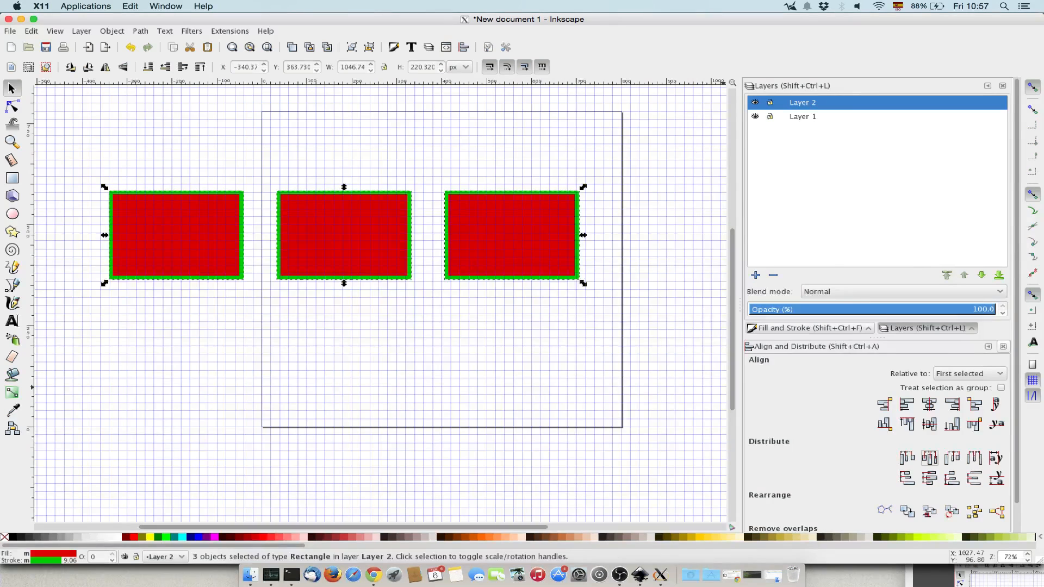
pyautogui.press('Escape')
# Step: Change the leftmost rectangle's fill to the flat orange color RGB 217, 160, 0
pyautogui.press('Tab')
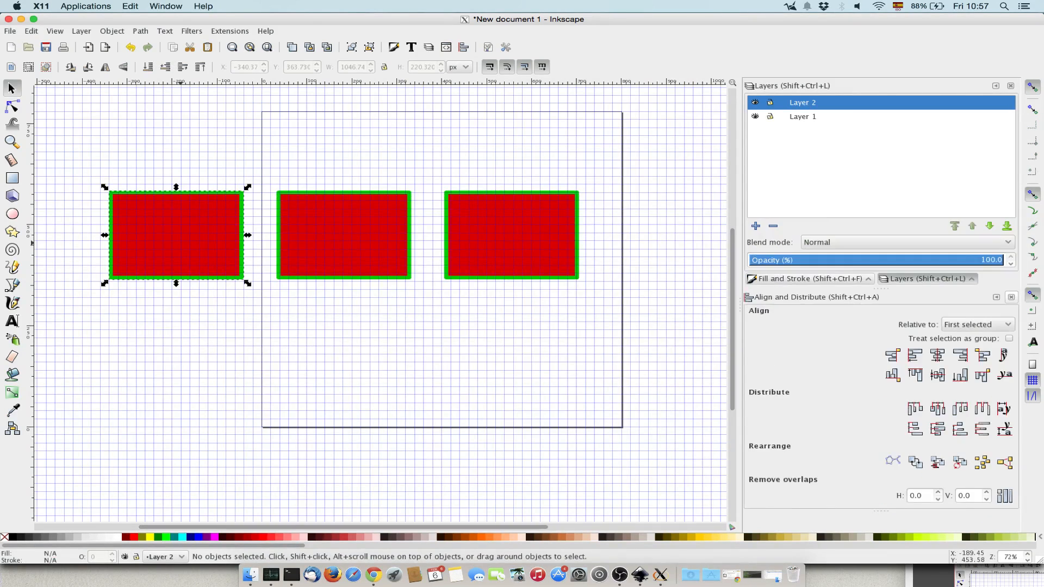
pyautogui.hotkey('ctrl', 'shift', 'f')
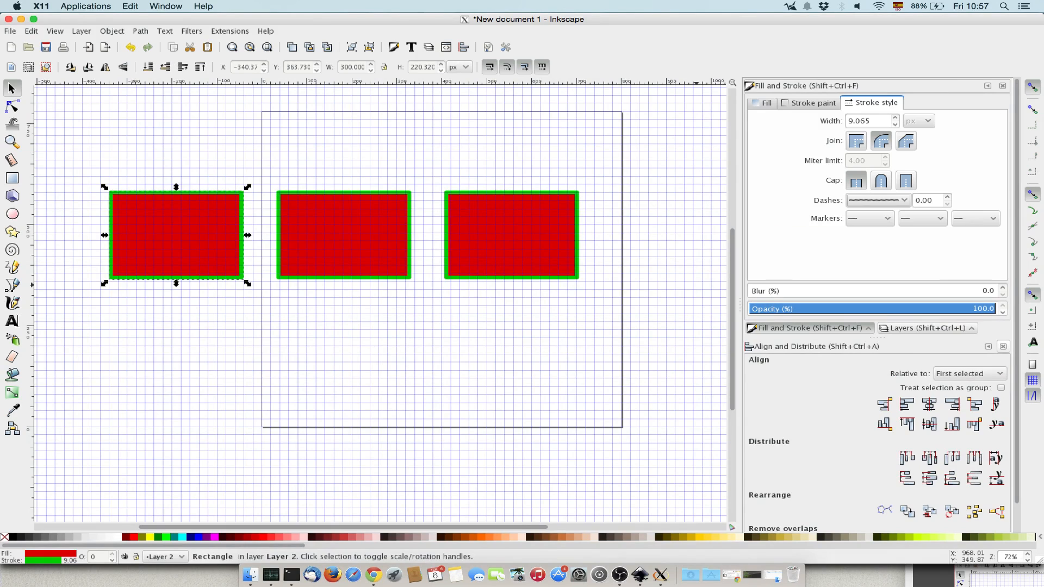
pyautogui.click(762, 102)
pyautogui.click(887, 186)
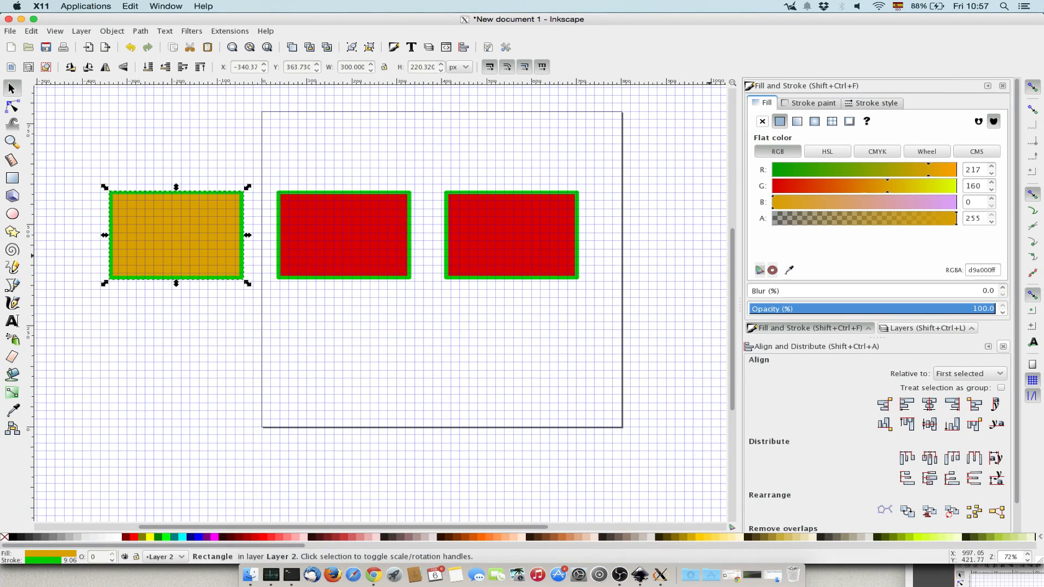
pyautogui.scroll(-1, 1016, 327)
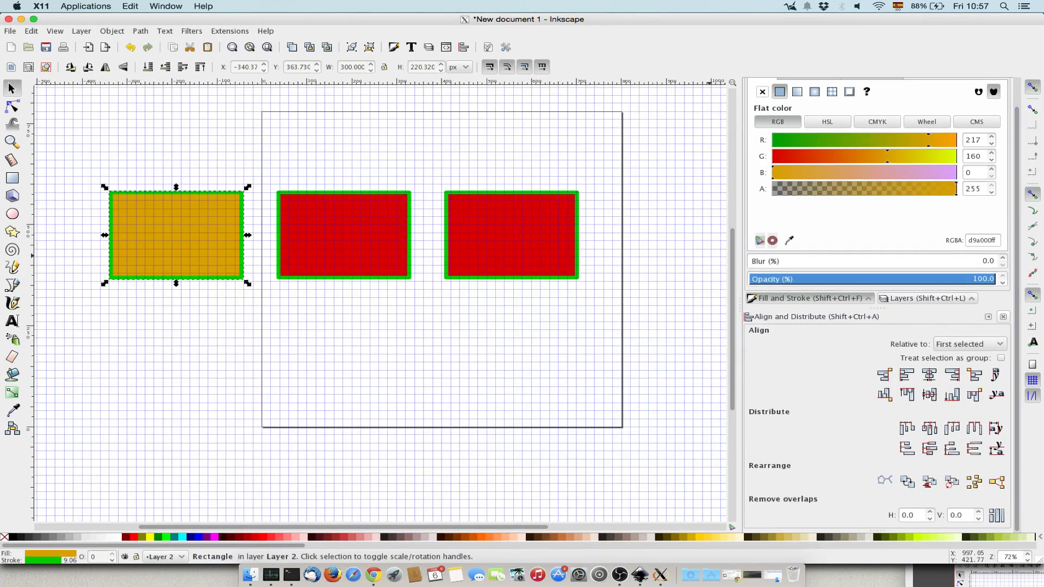
pyautogui.click(190, 188)
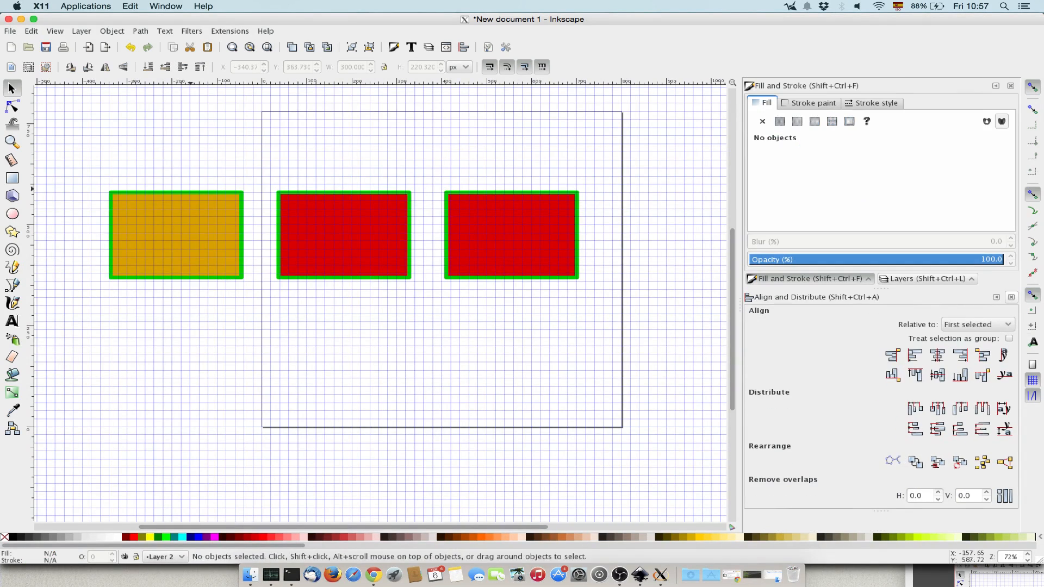
# Step: Select all three rectangles and exchange their positions in selection order repeatedly, cycling the orange one through the row
pyautogui.moveTo(65, 152); pyautogui.dragTo(632, 319)
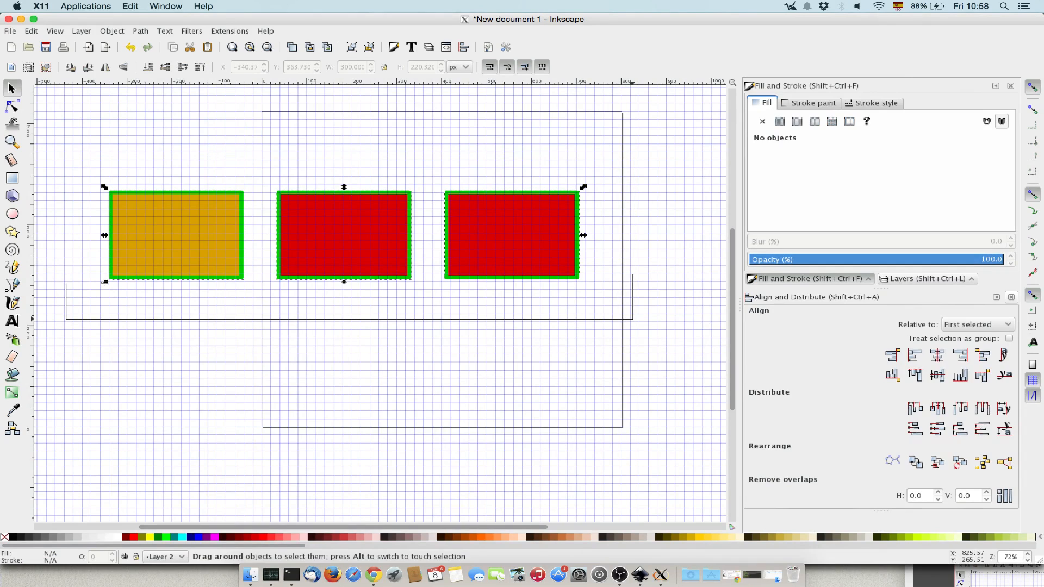
pyautogui.click(906, 511)
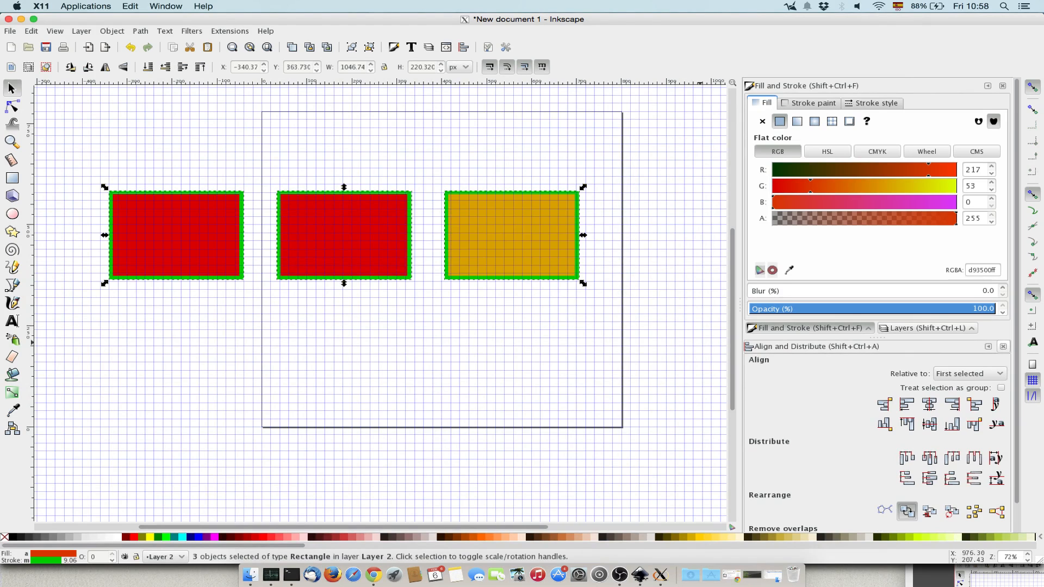
pyautogui.click(906, 511)
pyautogui.click(907, 511)
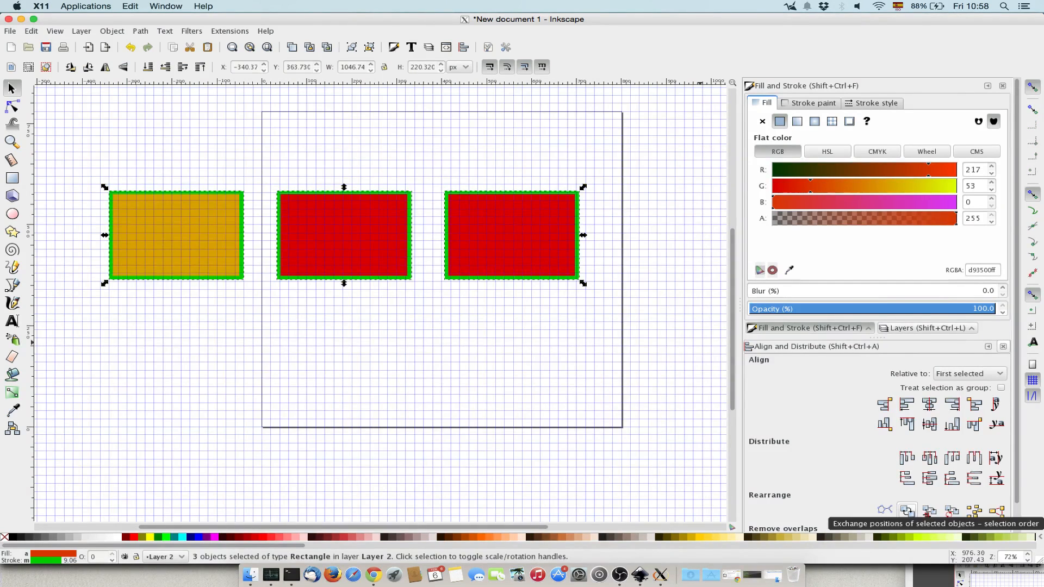
pyautogui.click(907, 511)
pyautogui.click(906, 510)
pyautogui.click(906, 511)
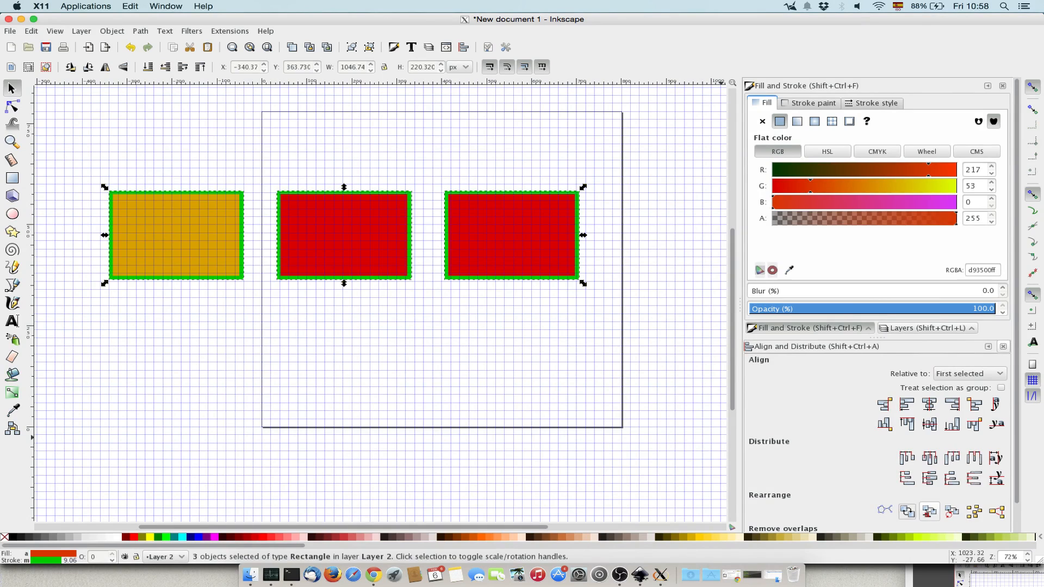
pyautogui.moveTo(89, 153); pyautogui.dragTo(605, 297)
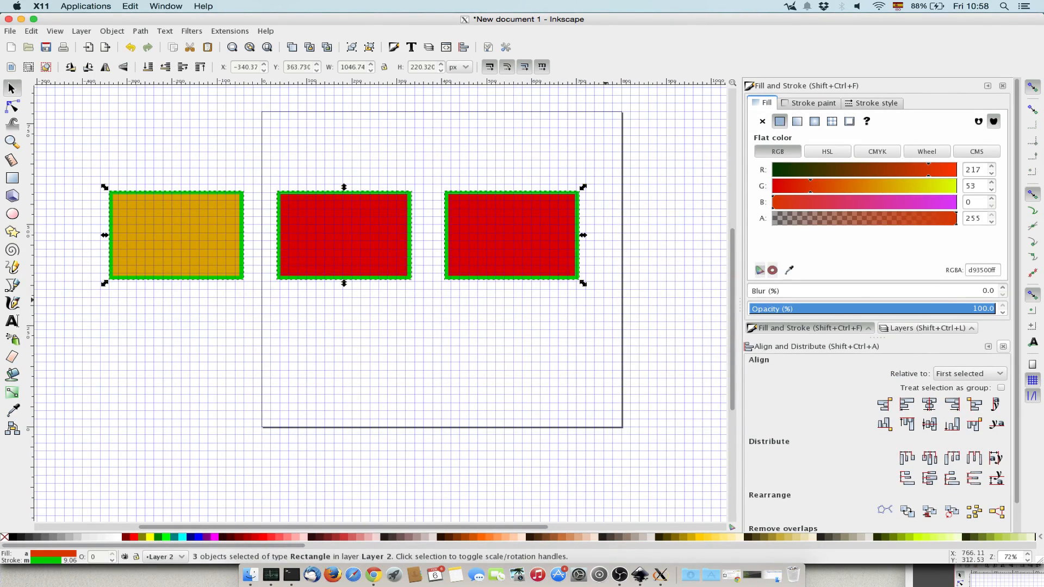
# Step: Delete the middle and right red rectangles, keeping only the orange one
pyautogui.moveTo(589, 349); pyautogui.dragTo(383, 196)
pyautogui.click(391, 206)
pyautogui.press('Delete')
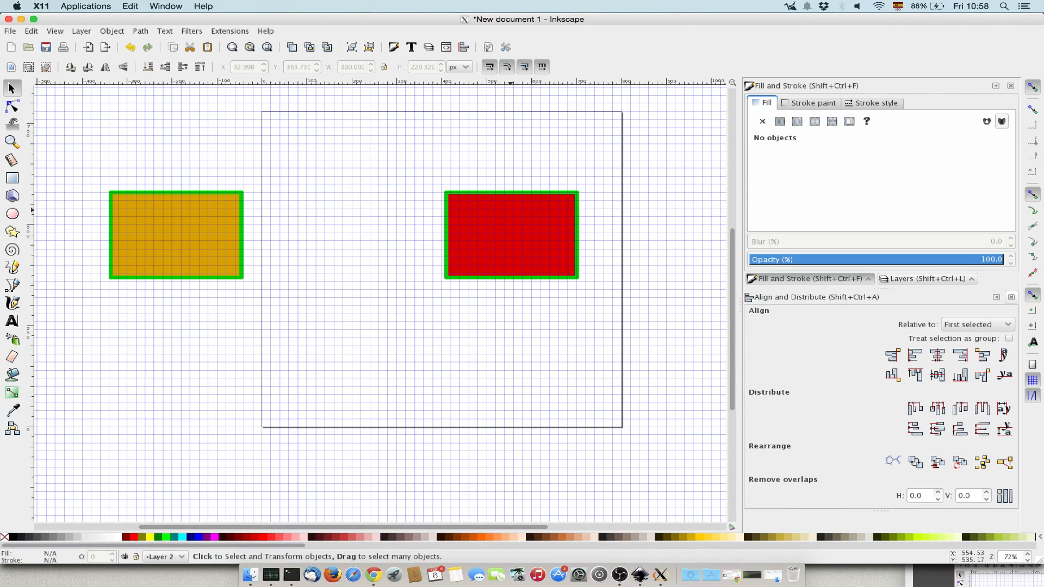
pyautogui.click(511, 211)
pyautogui.press('Delete')
# Step: Select the orange rectangle and open the Transform options for moving it
pyautogui.click(152, 230)
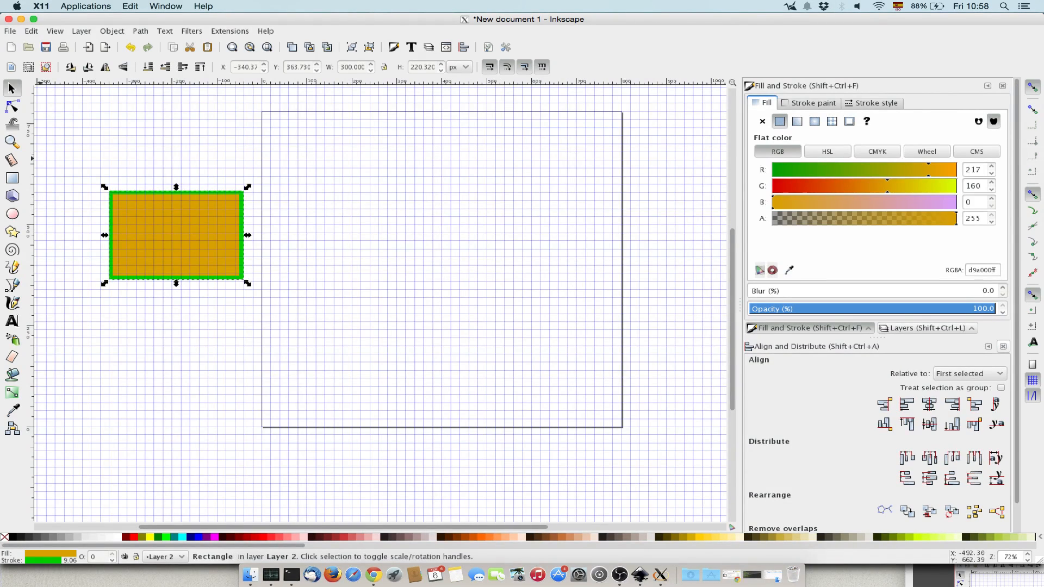
pyautogui.click(111, 31)
pyautogui.click(142, 311)
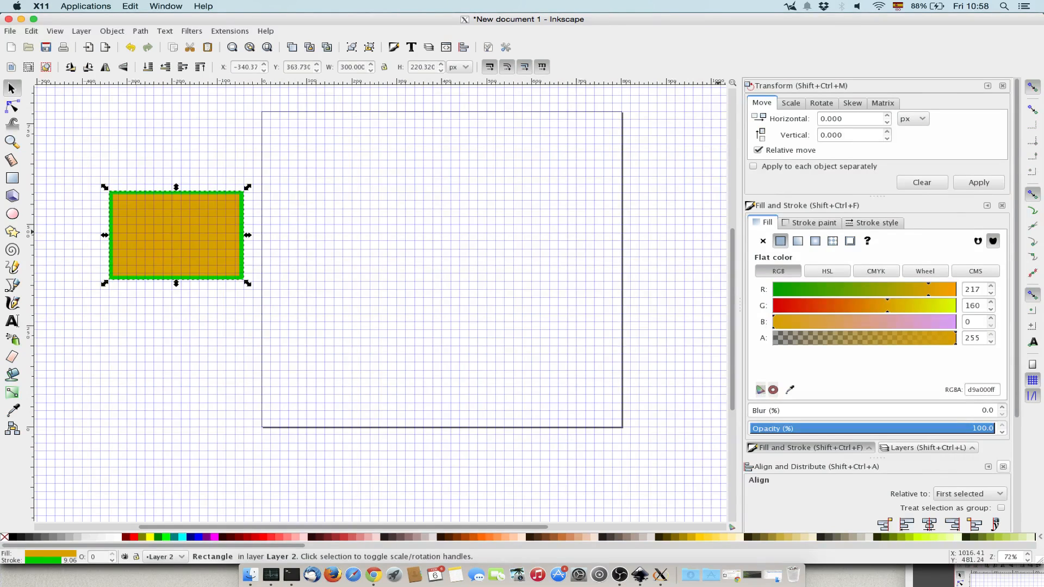
# Step: Move the orange rectangle 100 px horizontally as a relative move
pyautogui.doubleClick(832, 119)
pyautogui.write('100')
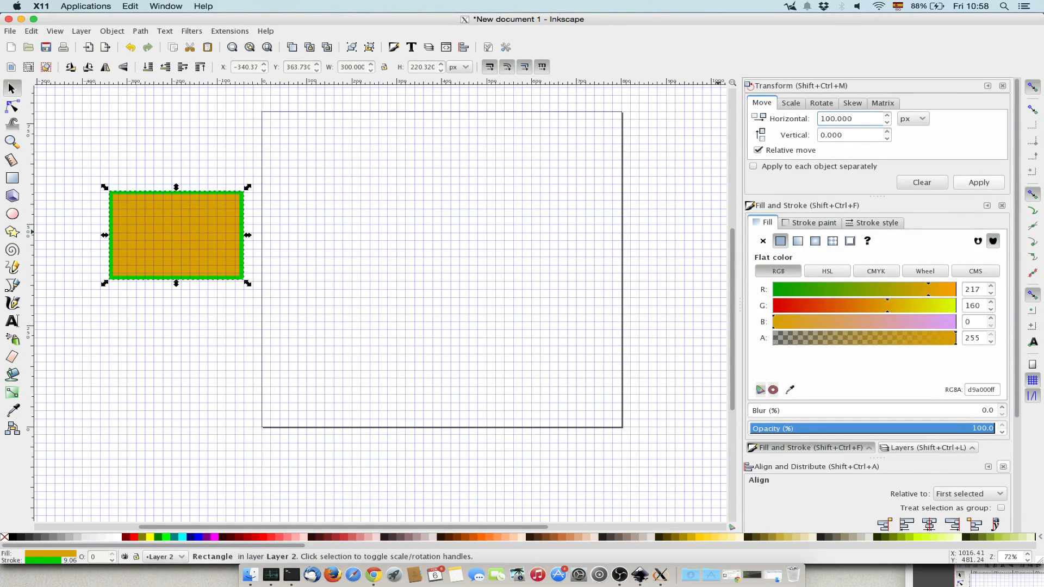
pyautogui.click(978, 182)
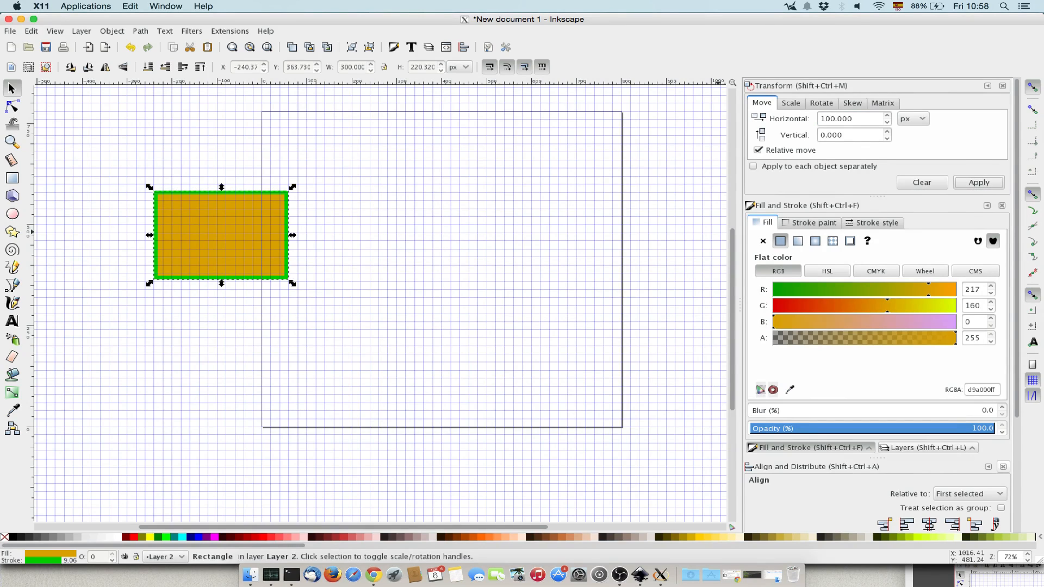
# Step: Try rotating the orange rectangle by 23 degrees and undo the rotation
pyautogui.click(790, 103)
pyautogui.click(847, 118)
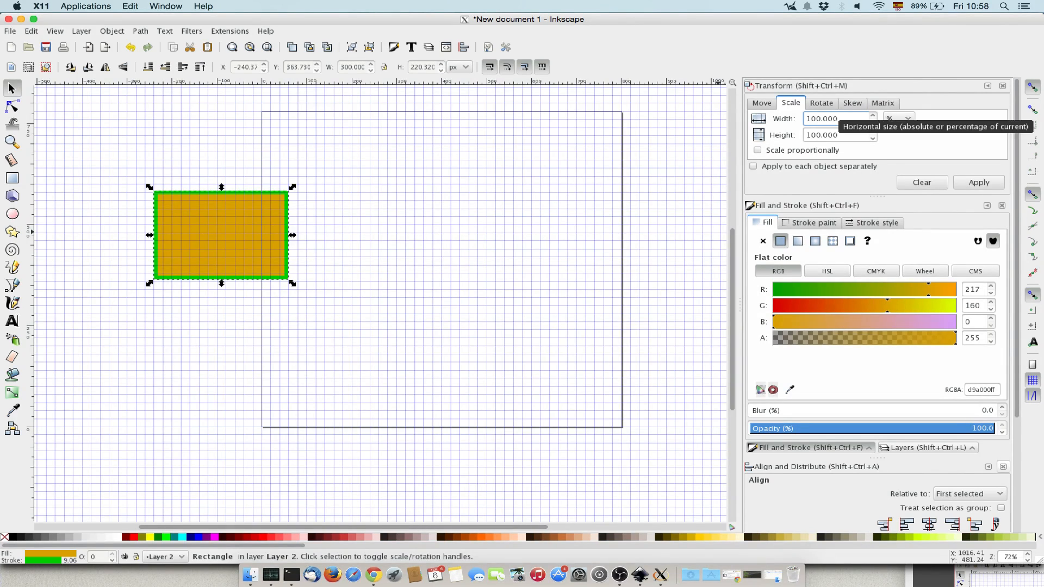
pyautogui.click(821, 103)
pyautogui.write('23')
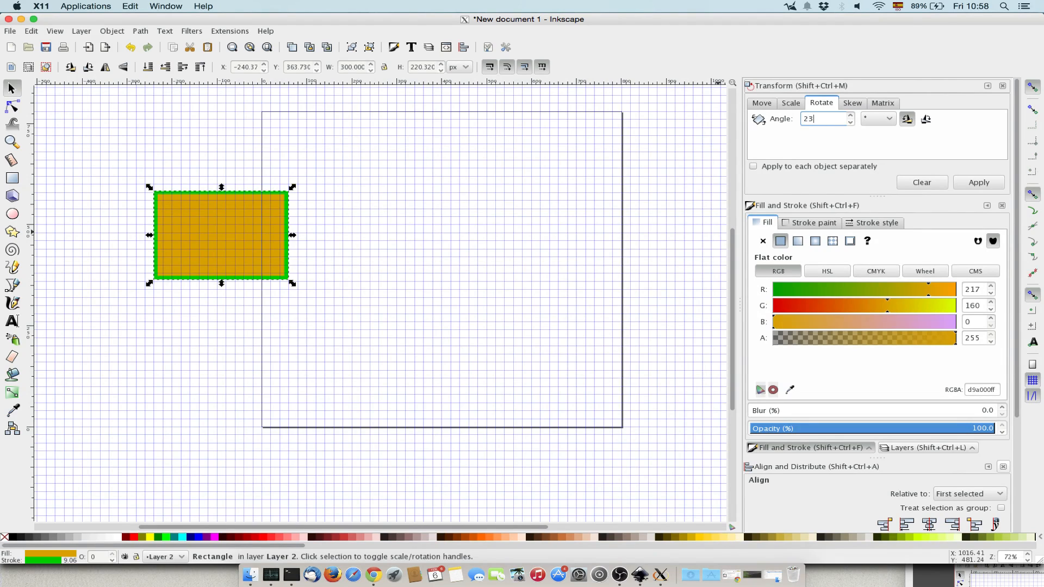
pyautogui.click(978, 183)
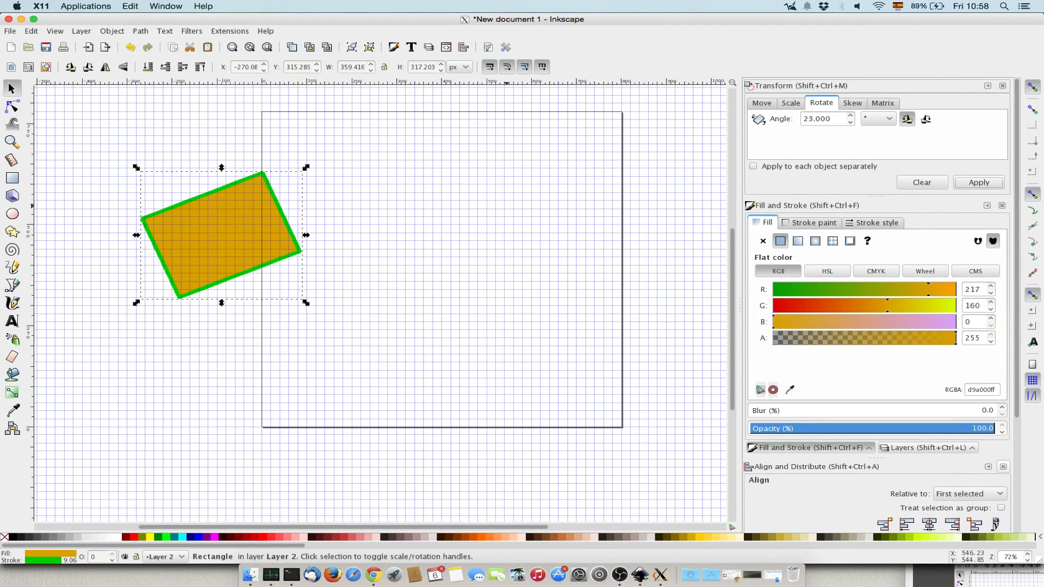
pyautogui.hotkey('ctrl', 'z')
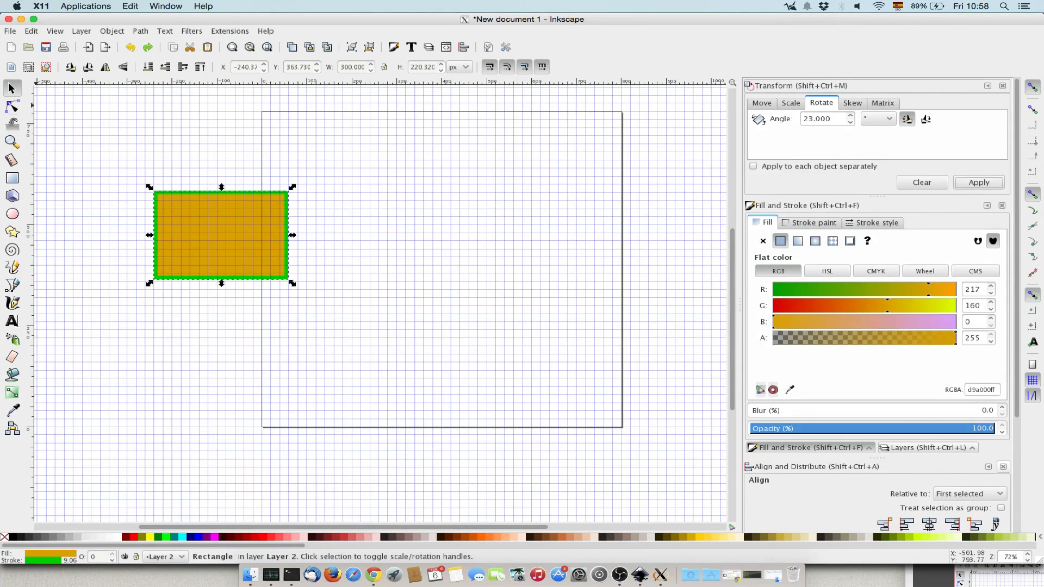
# Step: Rotate the orange rectangle 90 degrees counterclockwise and back clockwise, and flip it vertically
pyautogui.click(69, 66)
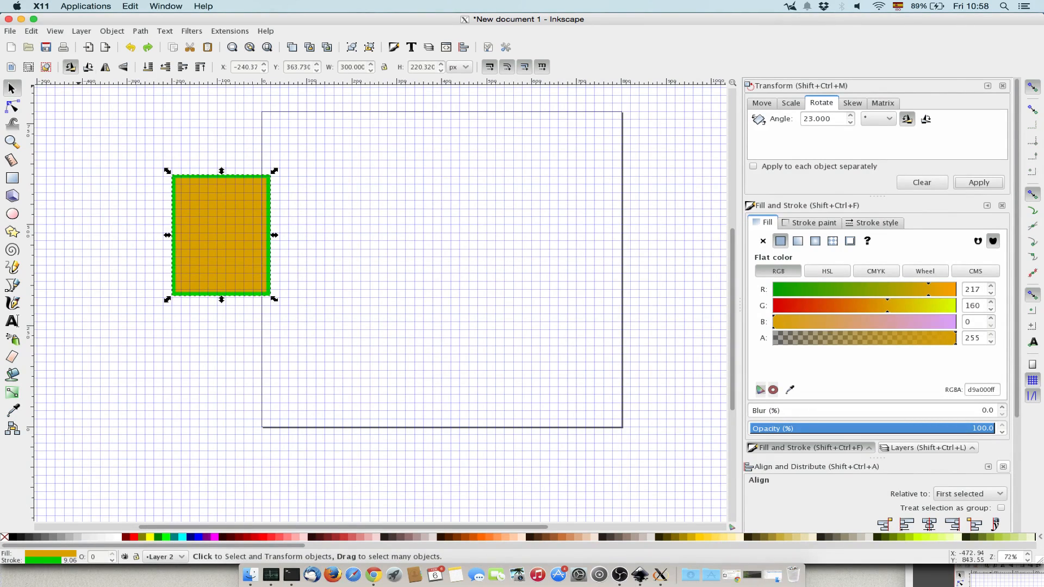
pyautogui.click(88, 66)
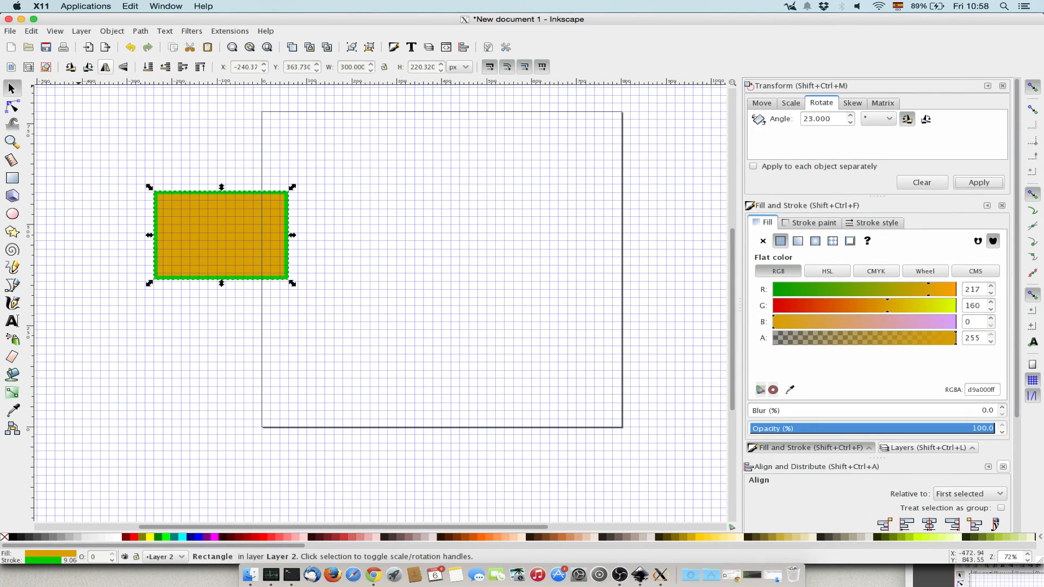
pyautogui.click(124, 67)
# Step: Try skewing the orange rectangle horizontally by 30 % and undo the skew
pyautogui.click(851, 103)
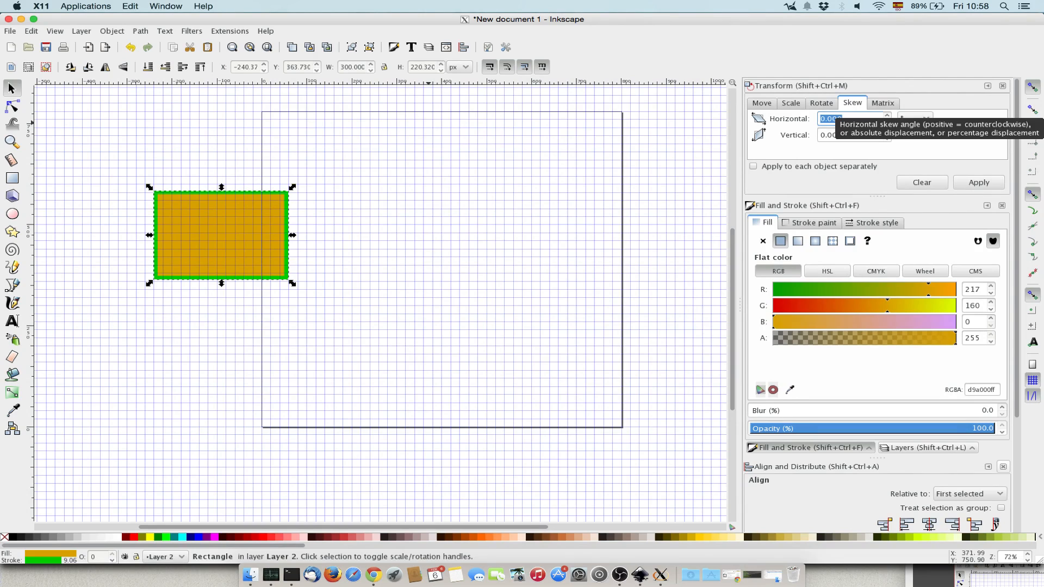
pyautogui.click(915, 118)
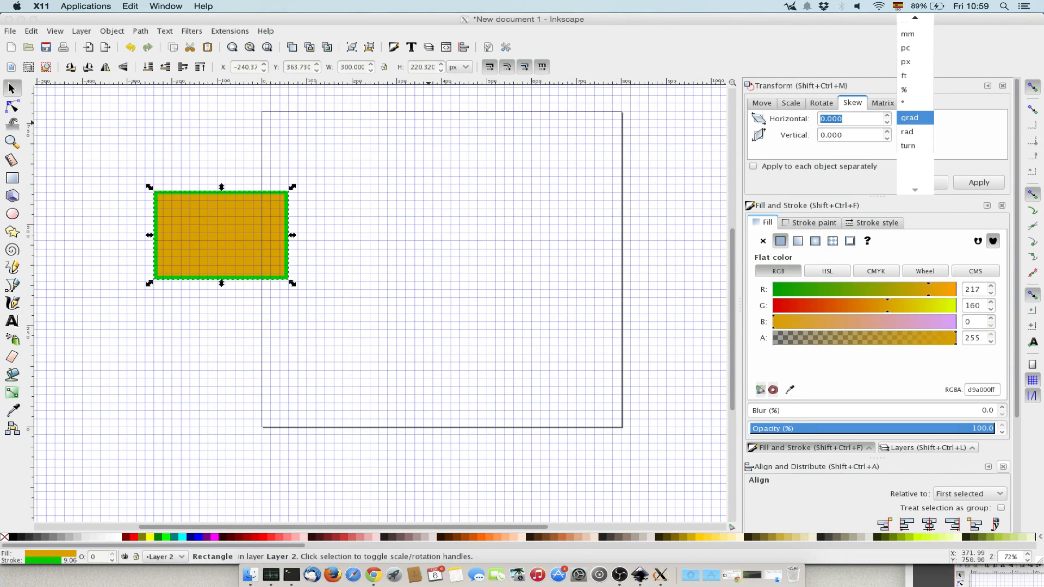
pyautogui.click(915, 90)
pyautogui.hotkey('ctrl', 'a')
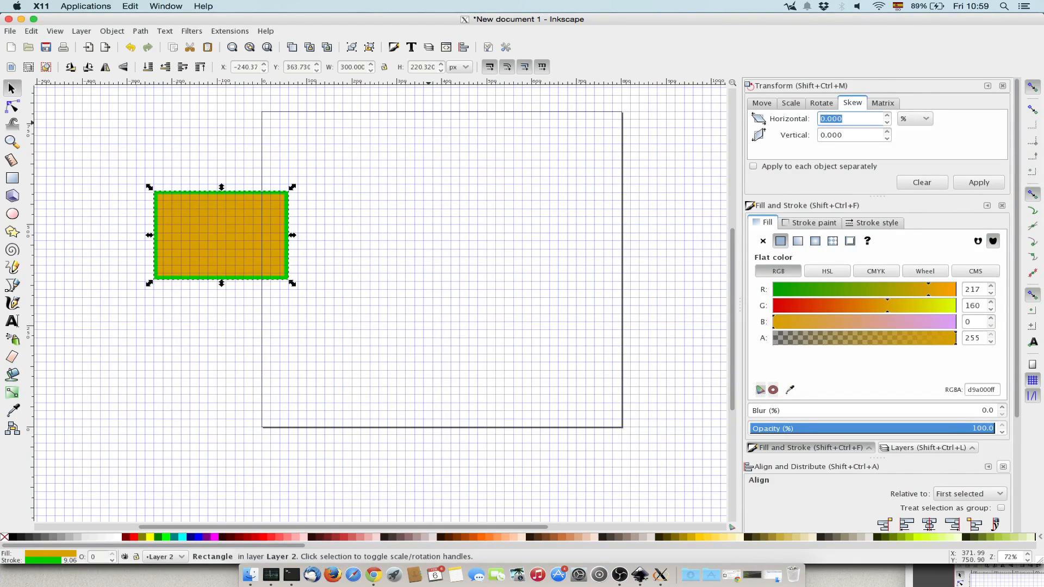
pyautogui.write('30')
pyautogui.click(978, 182)
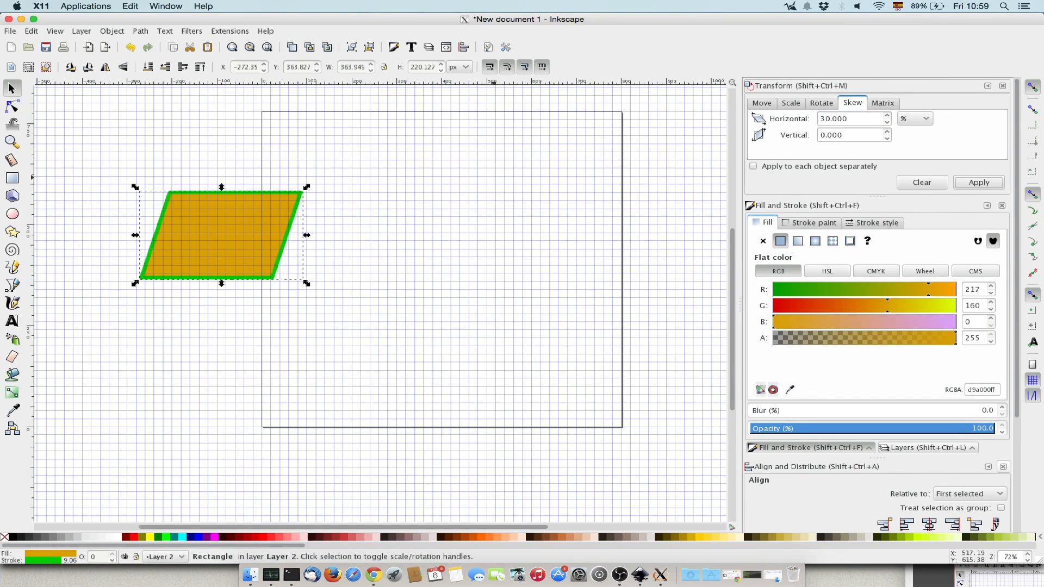
pyautogui.hotkey('ctrl', 'z')
pyautogui.click(882, 104)
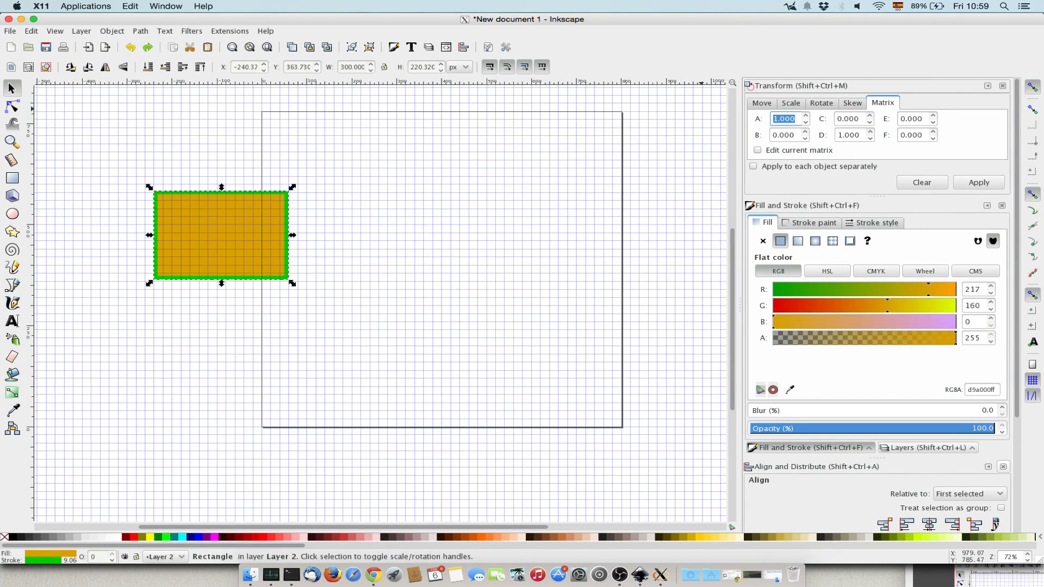
pyautogui.click(761, 103)
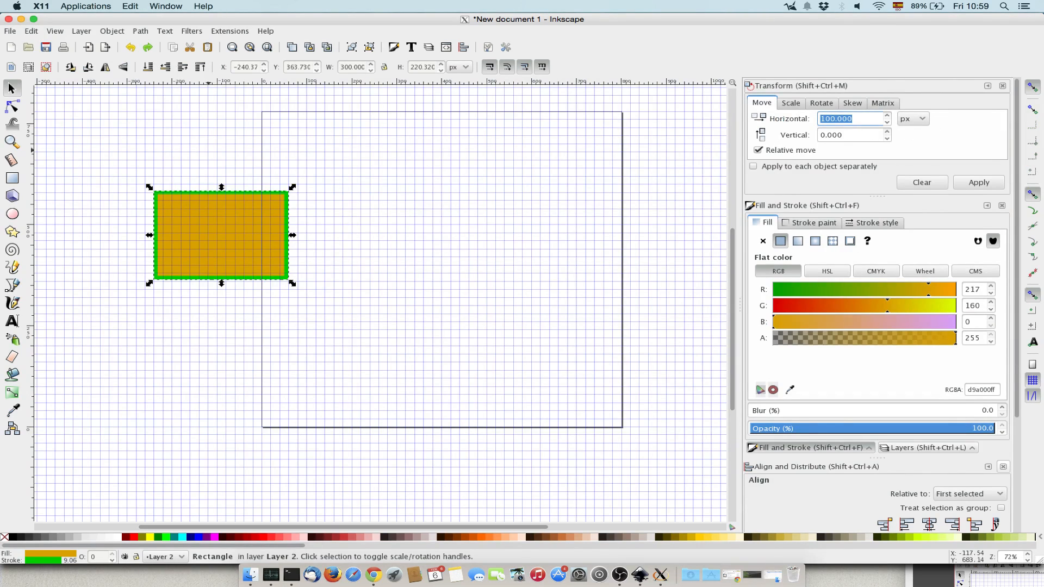
pyautogui.click(337, 173)
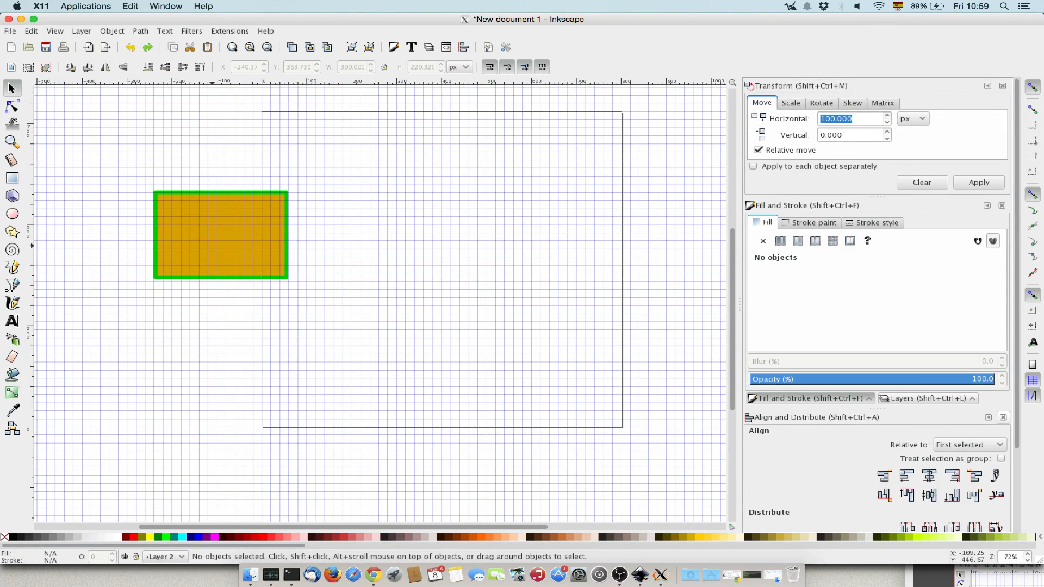
# Step: Select the orange rectangle and open the options for creating tiled clones of it
pyautogui.click(217, 233)
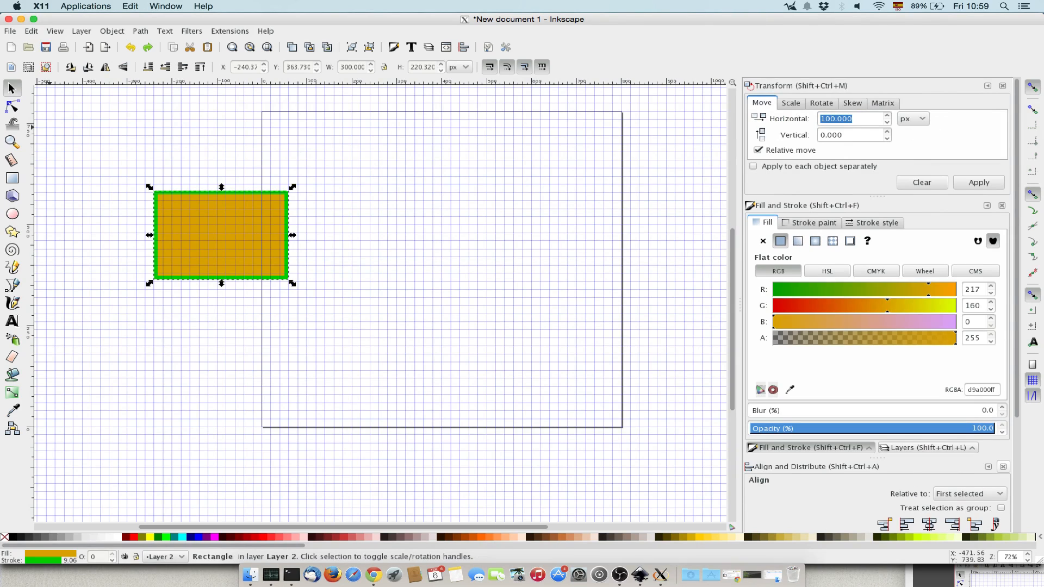
pyautogui.click(31, 31)
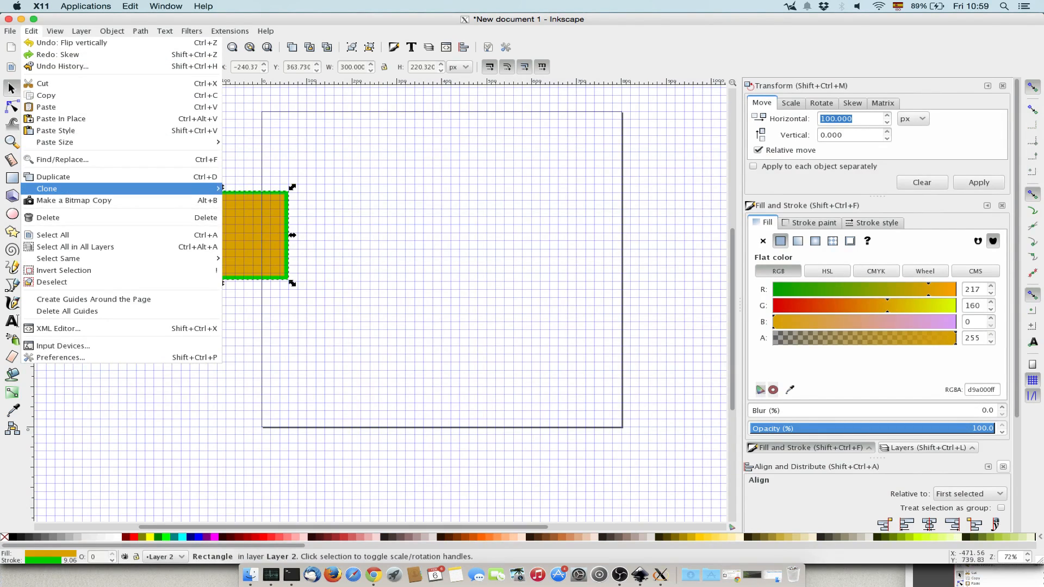
pyautogui.moveTo(81, 189)
pyautogui.click(275, 200)
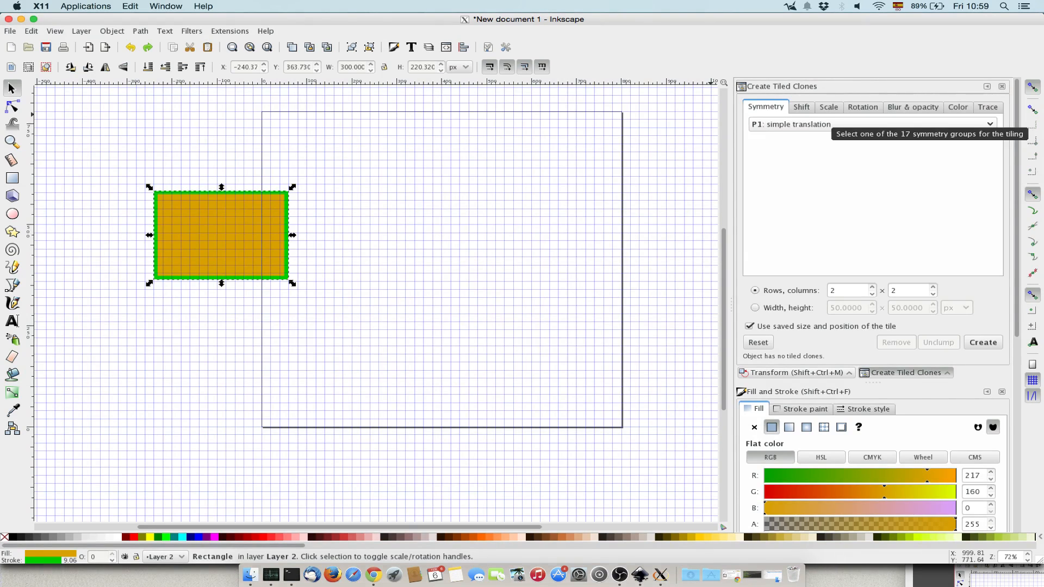
# Step: Create 2 × 2 tiled clones of the rectangle with P1 simple translation symmetry and remove them again
pyautogui.click(929, 124)
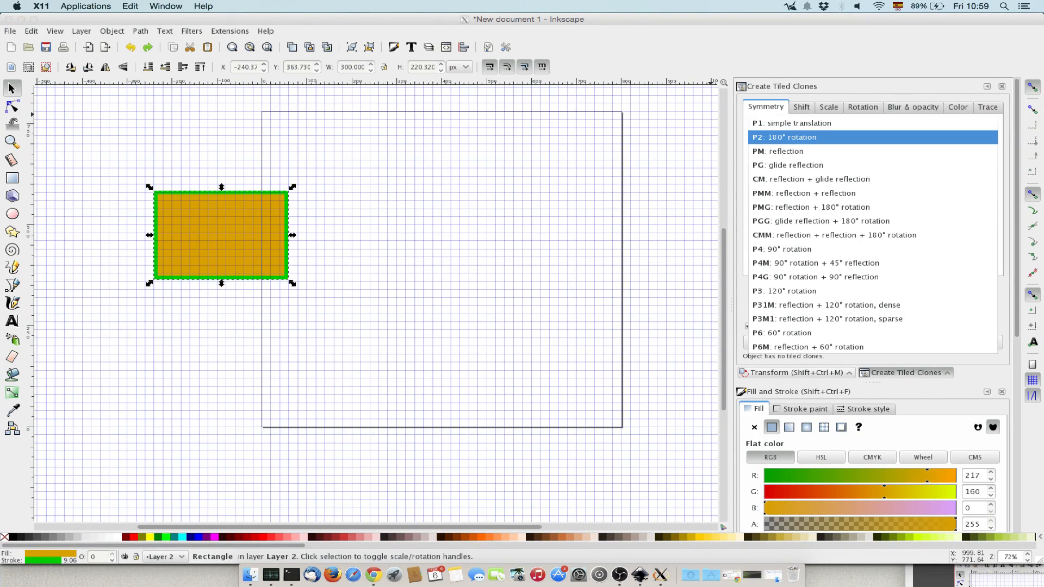
pyautogui.click(799, 123)
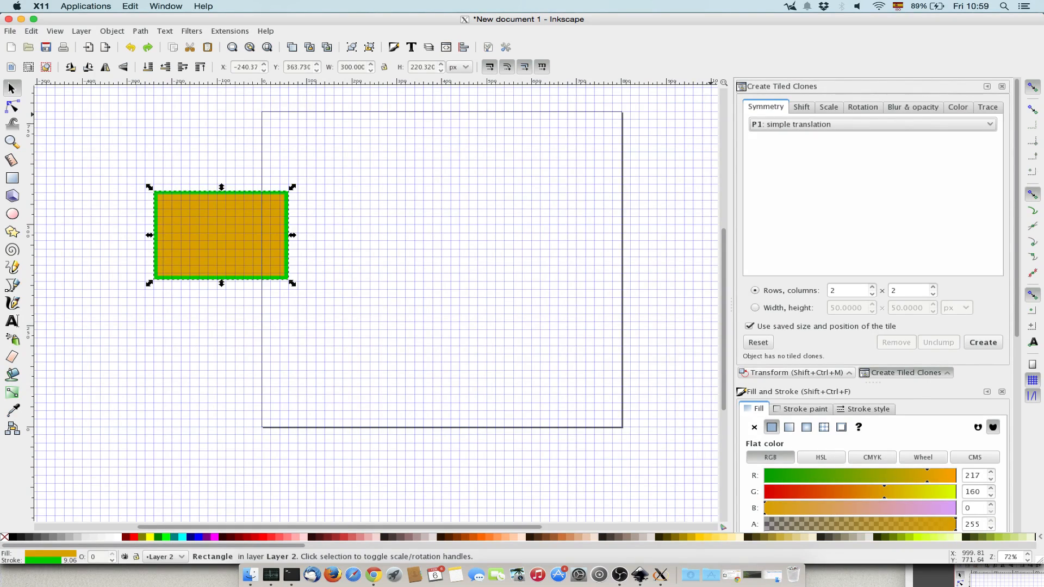
pyautogui.click(983, 342)
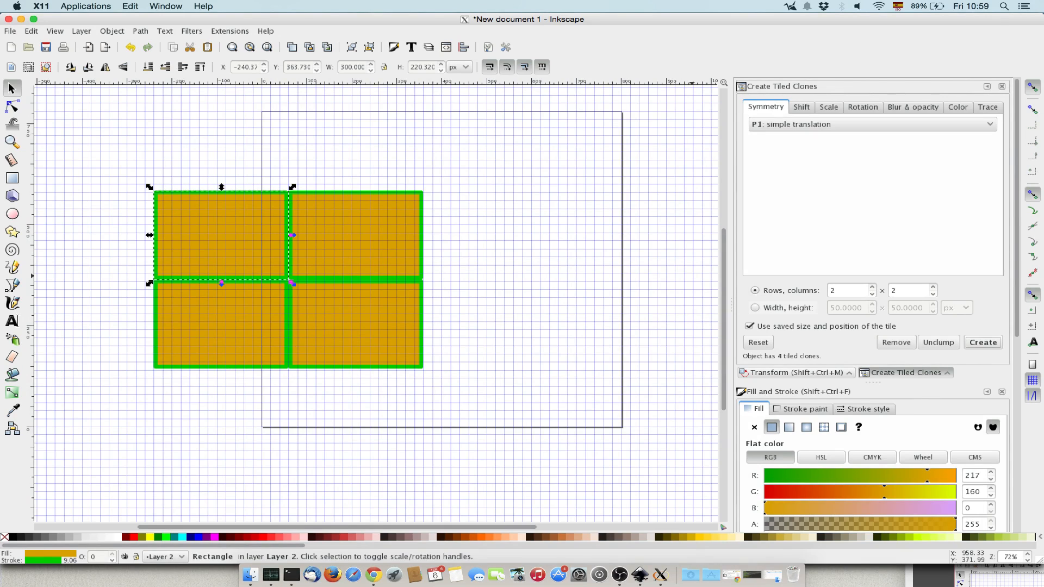
pyautogui.click(755, 308)
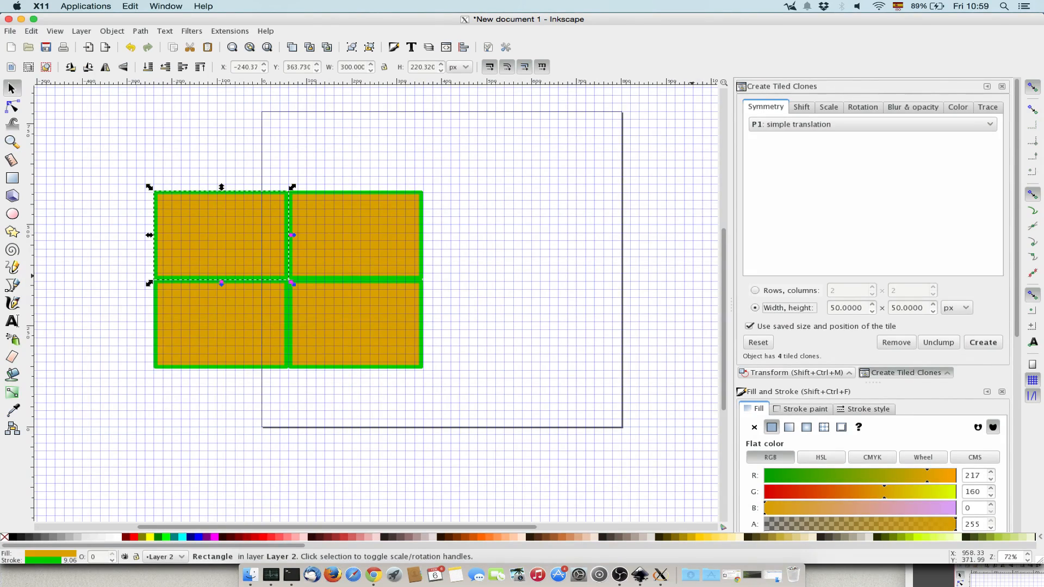
pyautogui.click(755, 290)
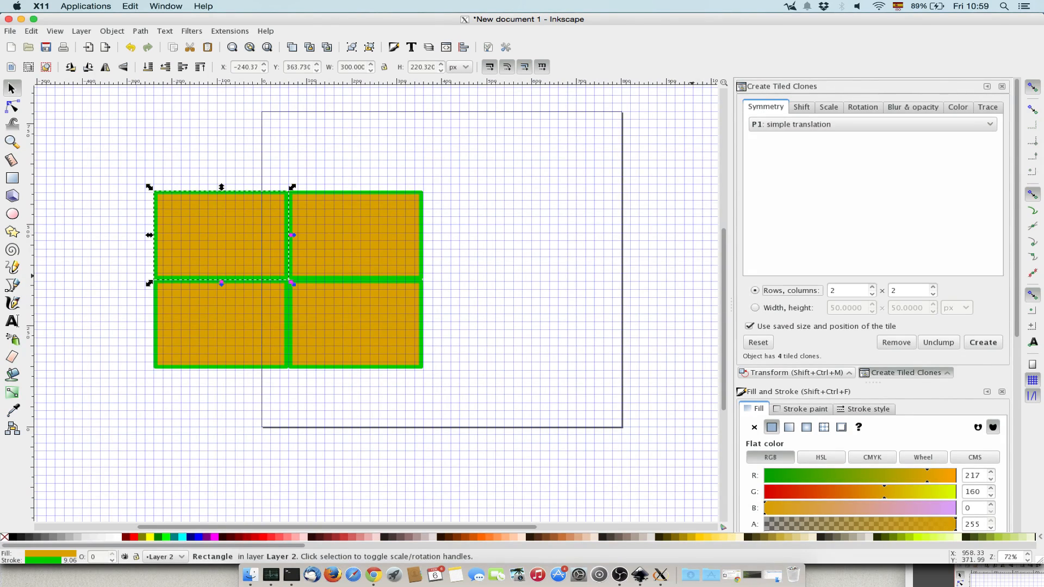
pyautogui.click(896, 342)
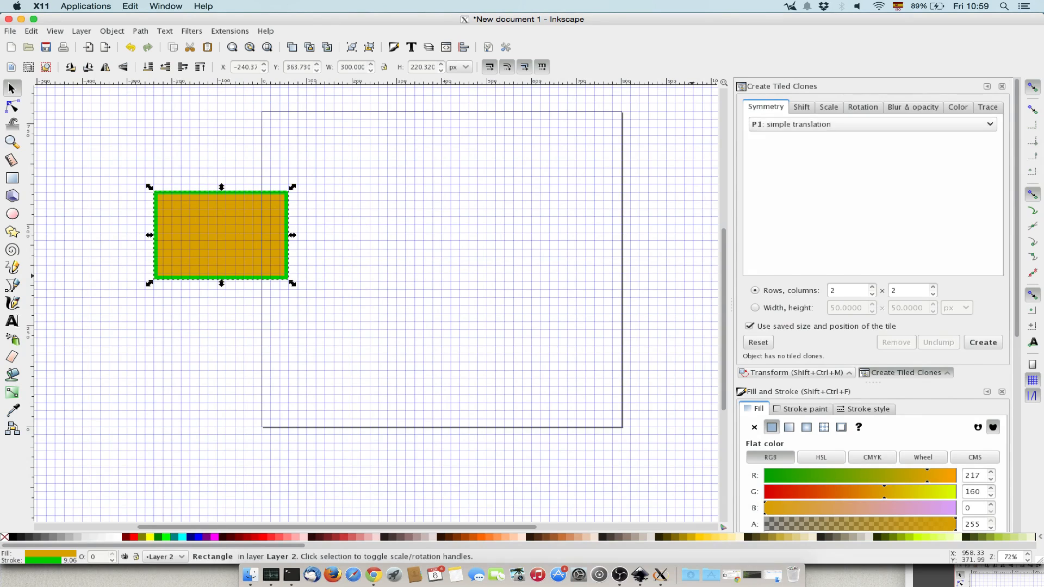
# Step: Set the tiling symmetry to P4 90° rotation, create the 2 × 2 clones and remove them
pyautogui.click(873, 124)
pyautogui.click(783, 126)
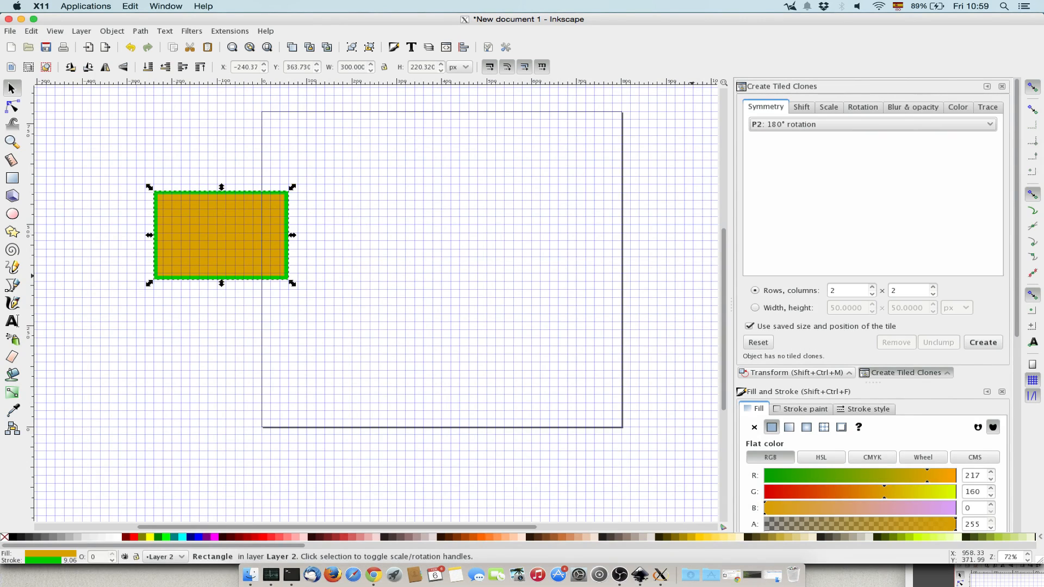
pyautogui.click(782, 125)
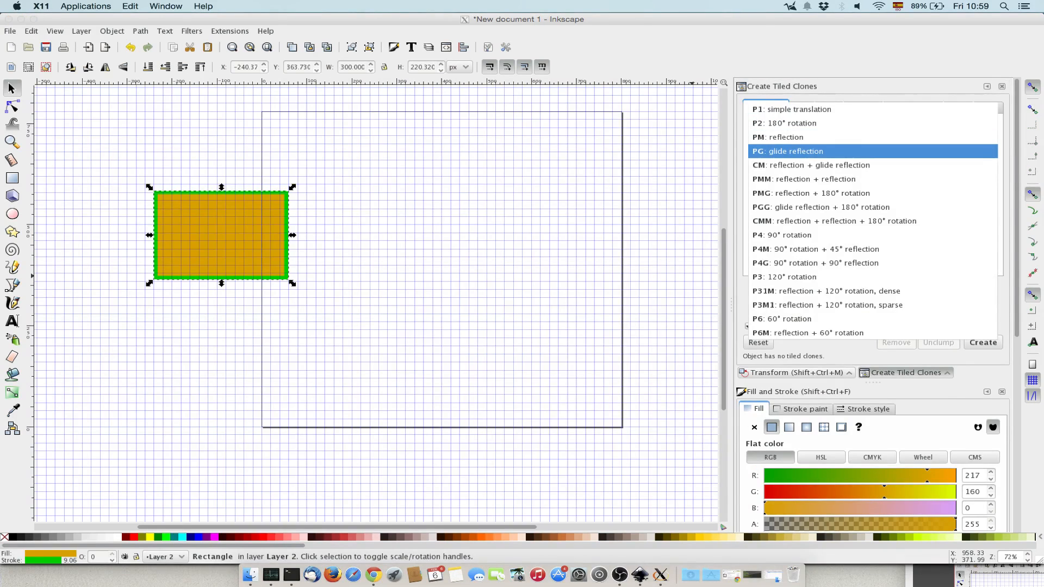
pyautogui.click(782, 235)
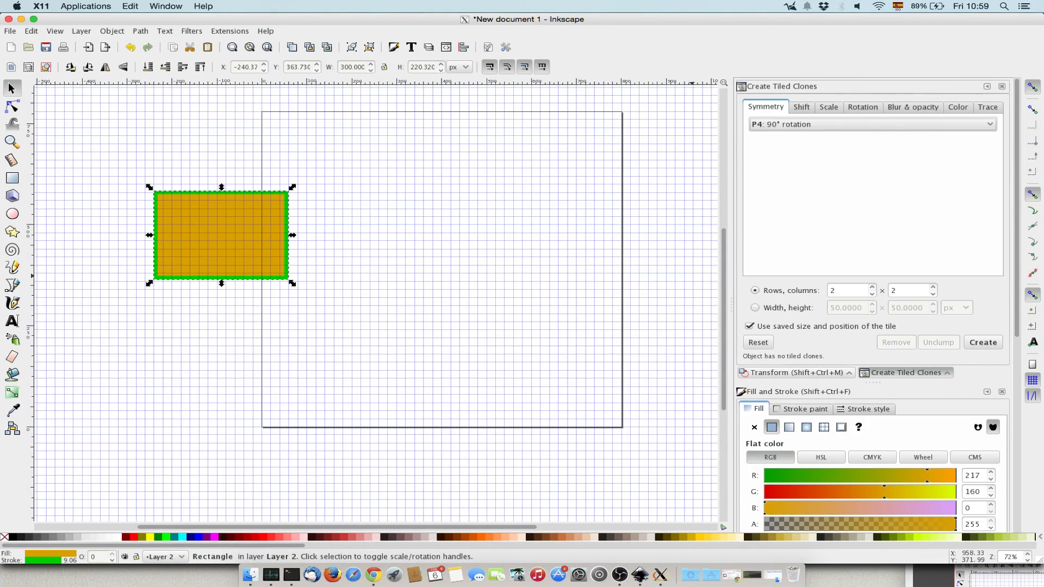
pyautogui.click(983, 342)
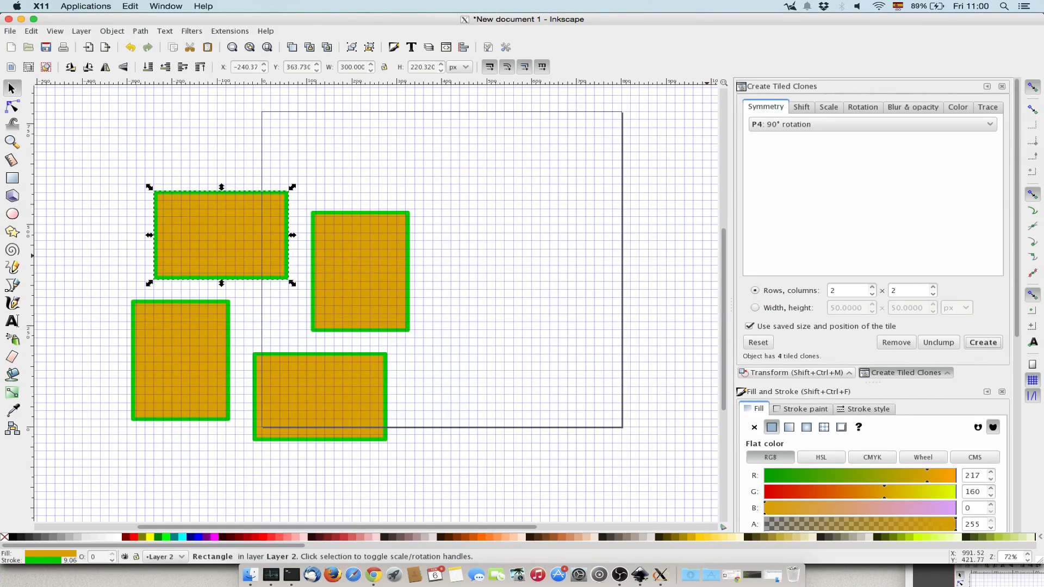
pyautogui.click(896, 342)
# Step: Set the clones' opacity change to 50 % per row and create the 2 × 2 tiled clones
pyautogui.click(912, 108)
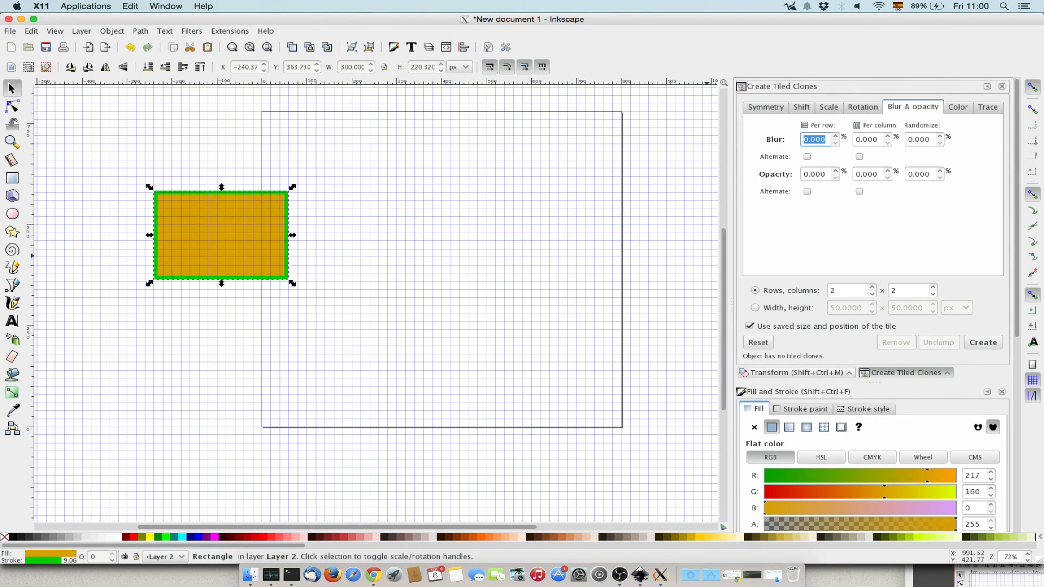
pyautogui.tripleClick(824, 174)
pyautogui.write('50')
pyautogui.click(982, 342)
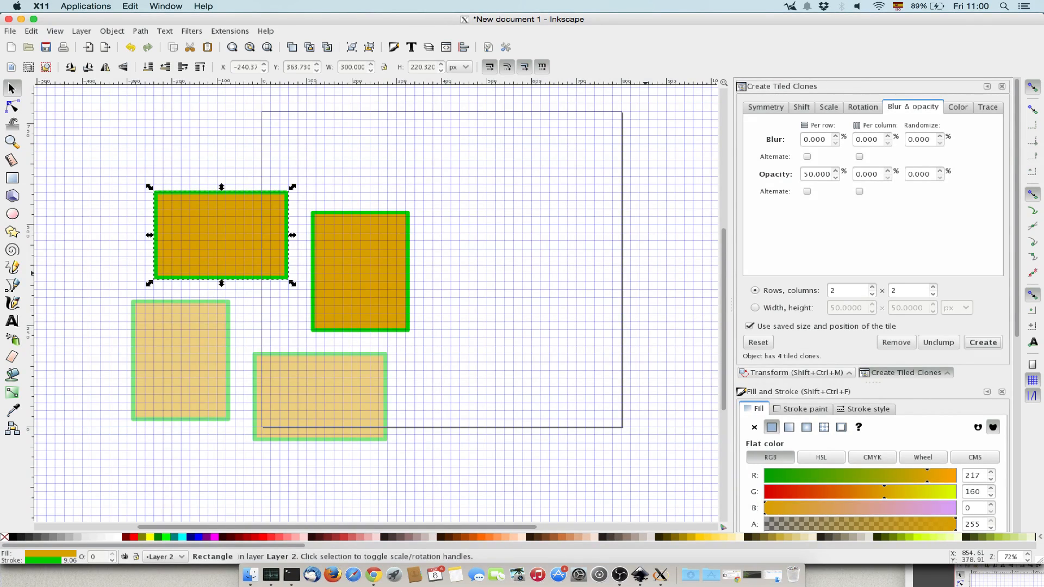
# Step: Set the clones' blur to 50 % per row, recreate the tiled clones and remove them
pyautogui.click(807, 139)
pyautogui.write('5')
pyautogui.click(896, 342)
pyautogui.click(983, 342)
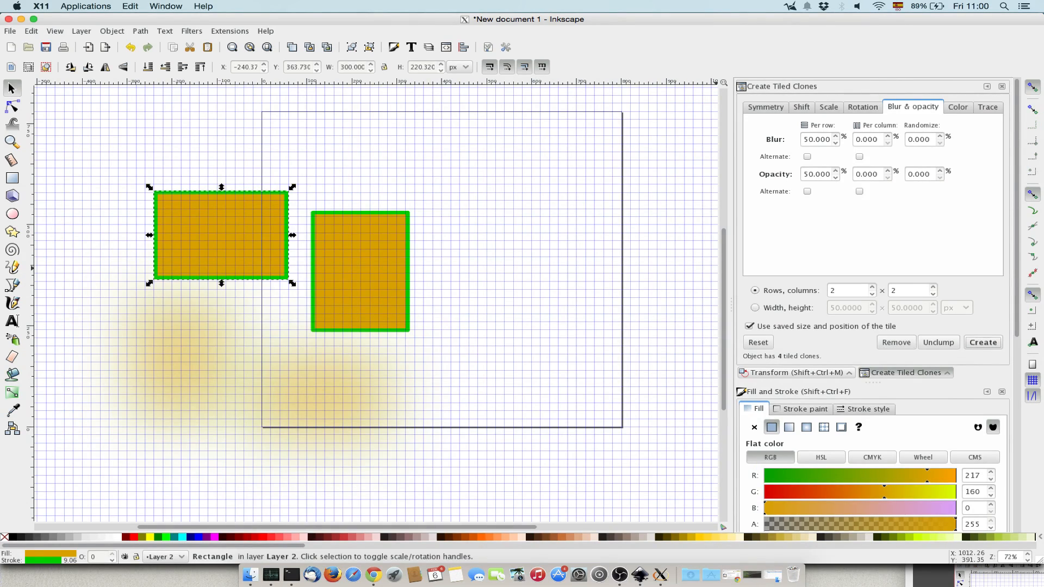
pyautogui.click(896, 342)
pyautogui.click(958, 106)
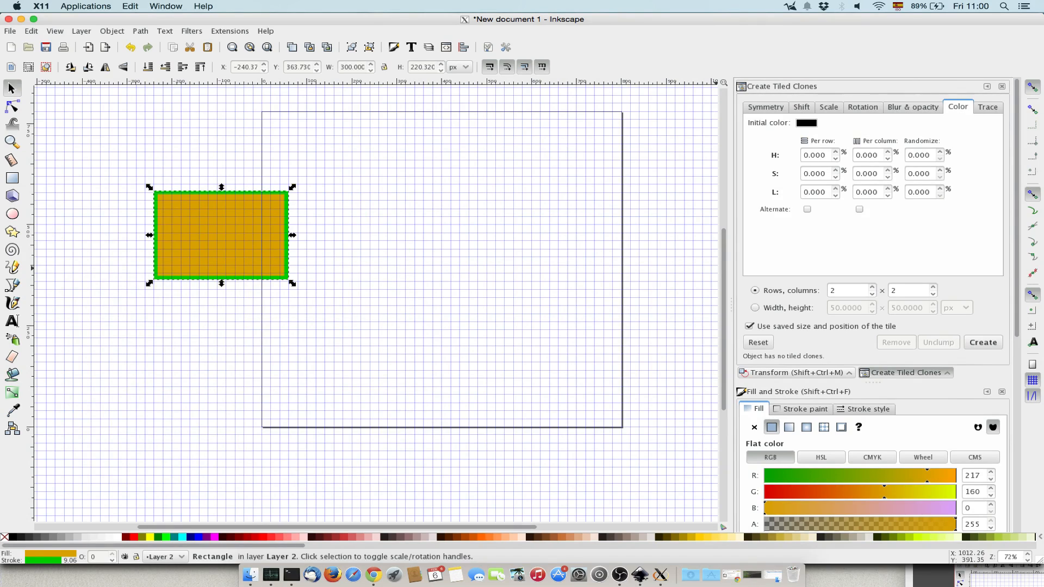
pyautogui.click(987, 107)
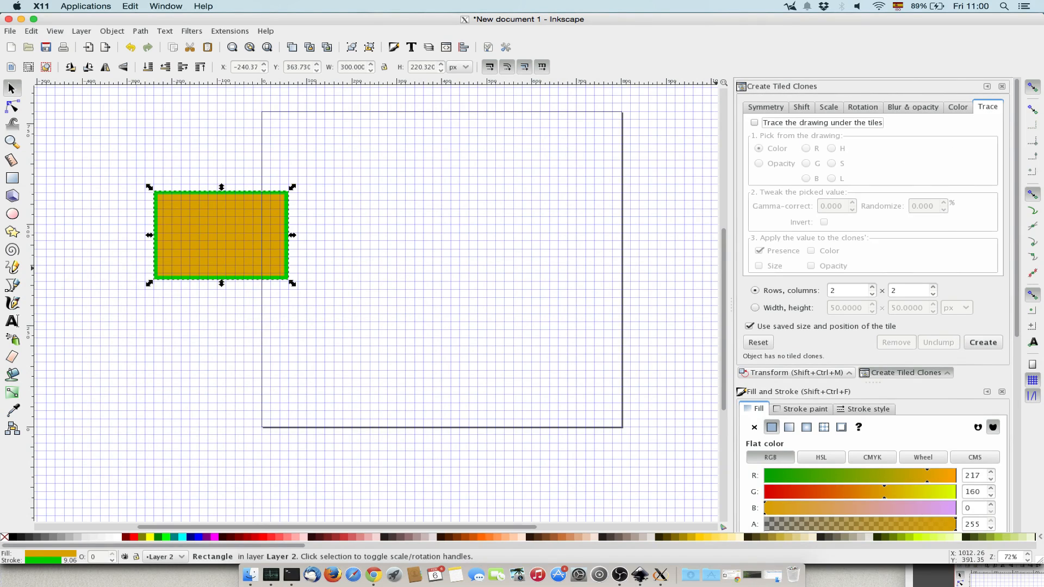
pyautogui.click(828, 107)
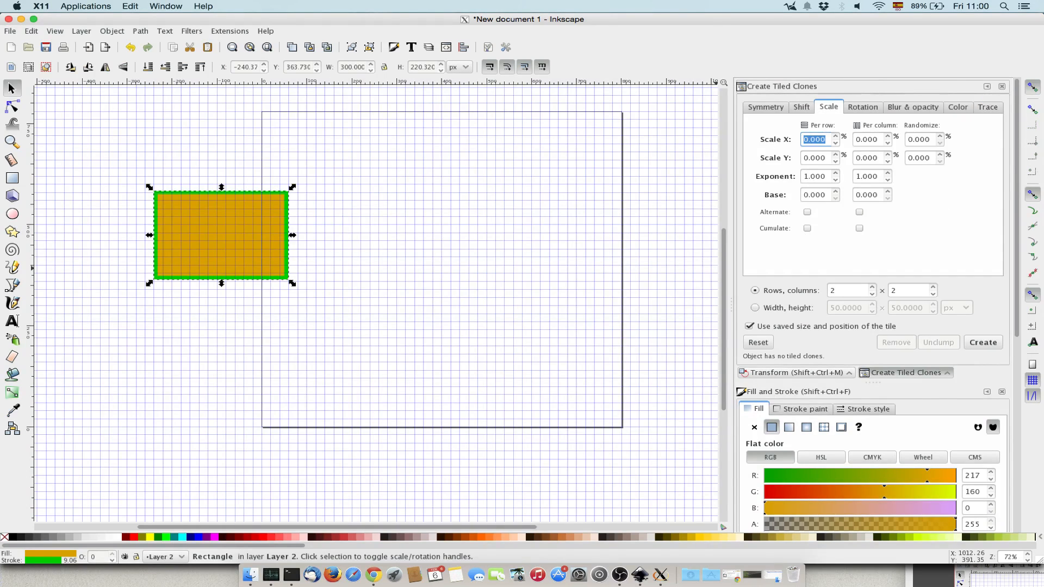
pyautogui.click(862, 106)
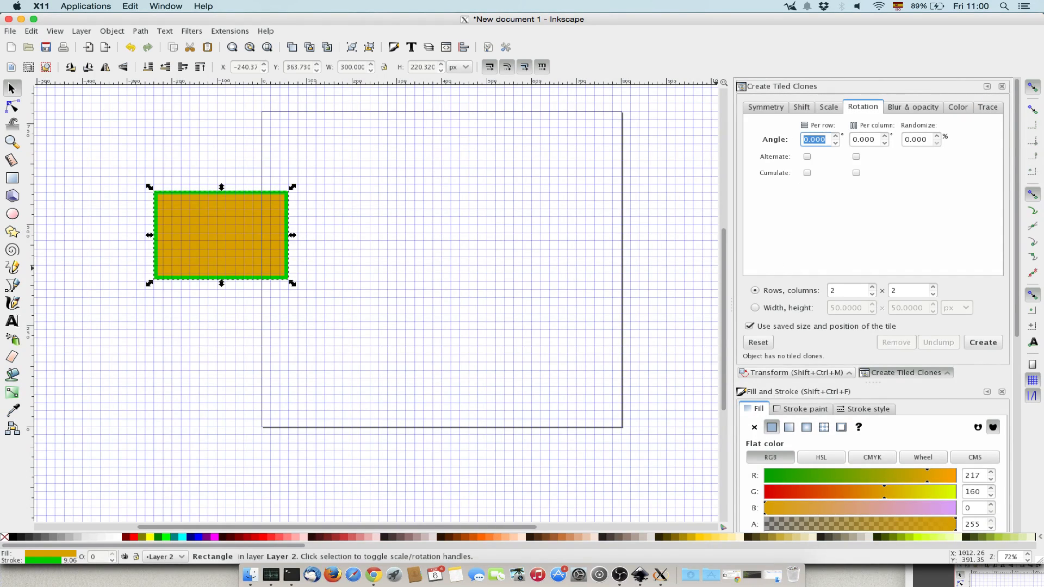
# Step: Close the tiled clones settings, move the rectangle off the page to about X -354, Y 553 px, and deselect it
pyautogui.click(1002, 86)
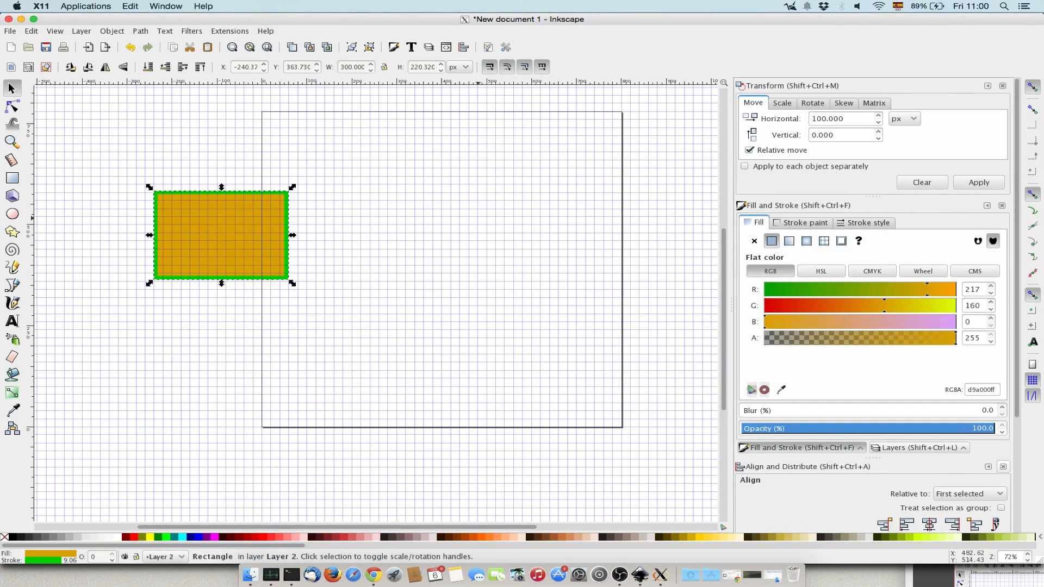
pyautogui.click(366, 217)
pyautogui.moveTo(242, 223); pyautogui.dragTo(192, 149)
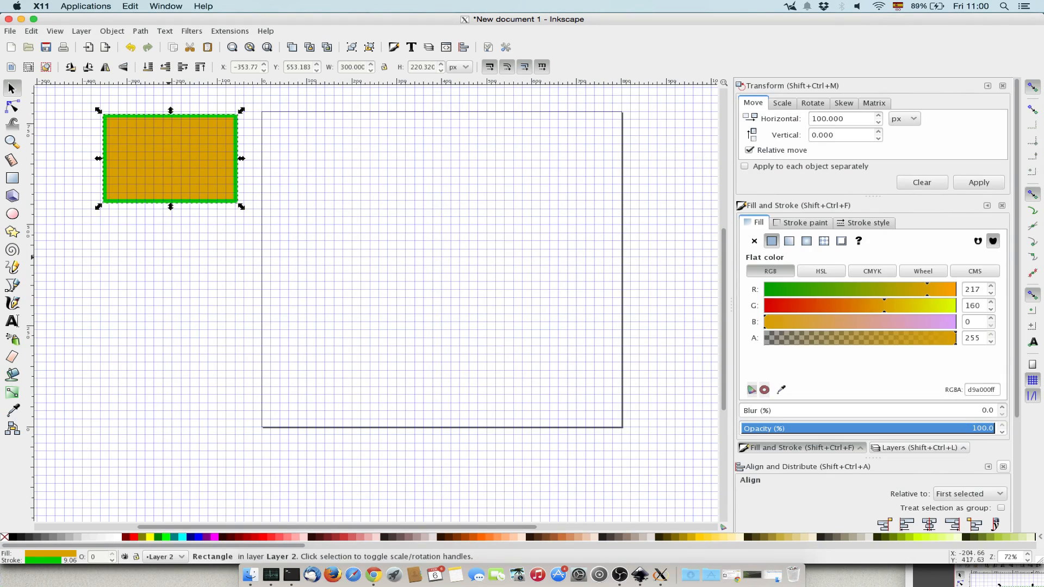
pyautogui.click(158, 247)
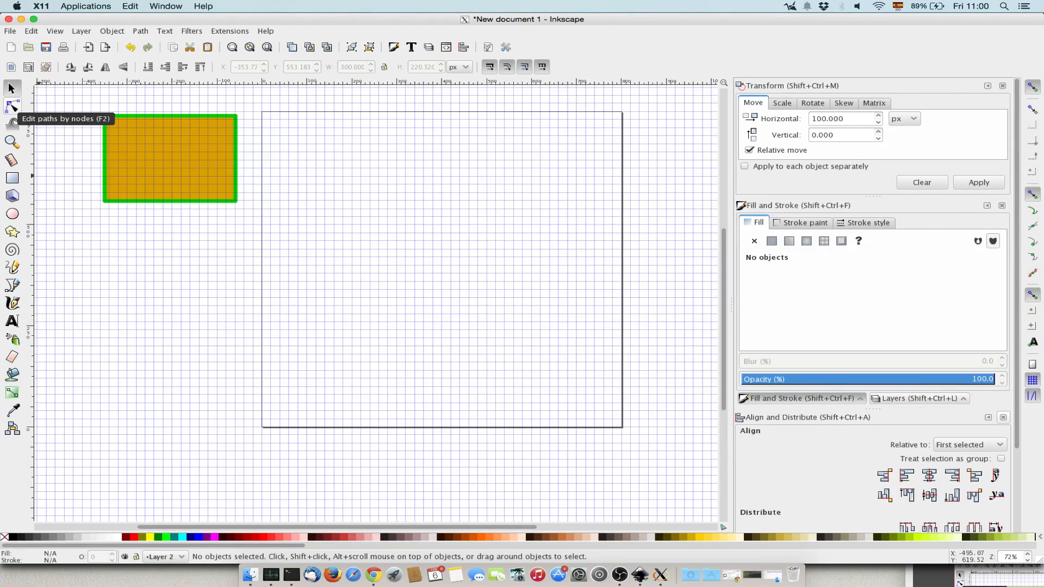
# Step: Edit the rectangle by its nodes, lowering its top-right corner handle to shorten it to about 162 px high
pyautogui.click(12, 106)
pyautogui.click(231, 121)
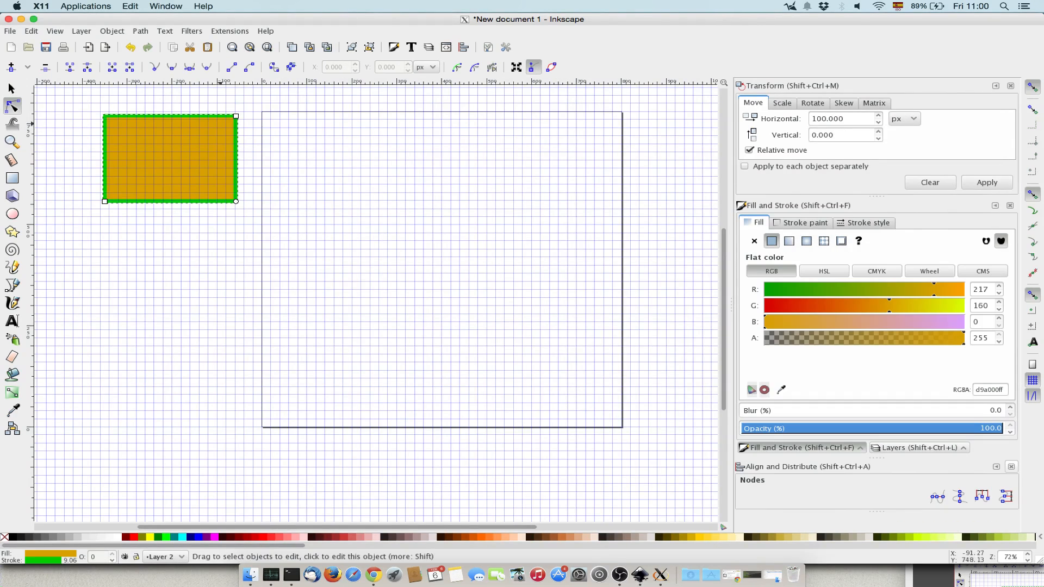
pyautogui.moveTo(236, 115)
pyautogui.mouseDown()
pyautogui.moveTo(156, 140)
pyautogui.moveTo(223, 163)
pyautogui.moveTo(236, 136)
pyautogui.mouseUp()
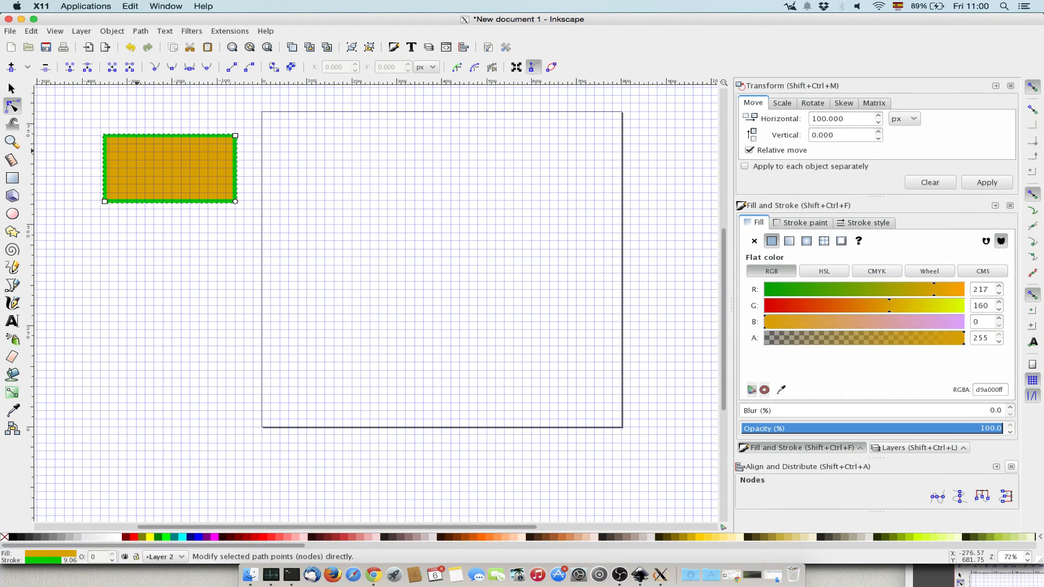
# Step: Push the rectangle downward beside the page with the Tweak tool in move mode
pyautogui.click(12, 123)
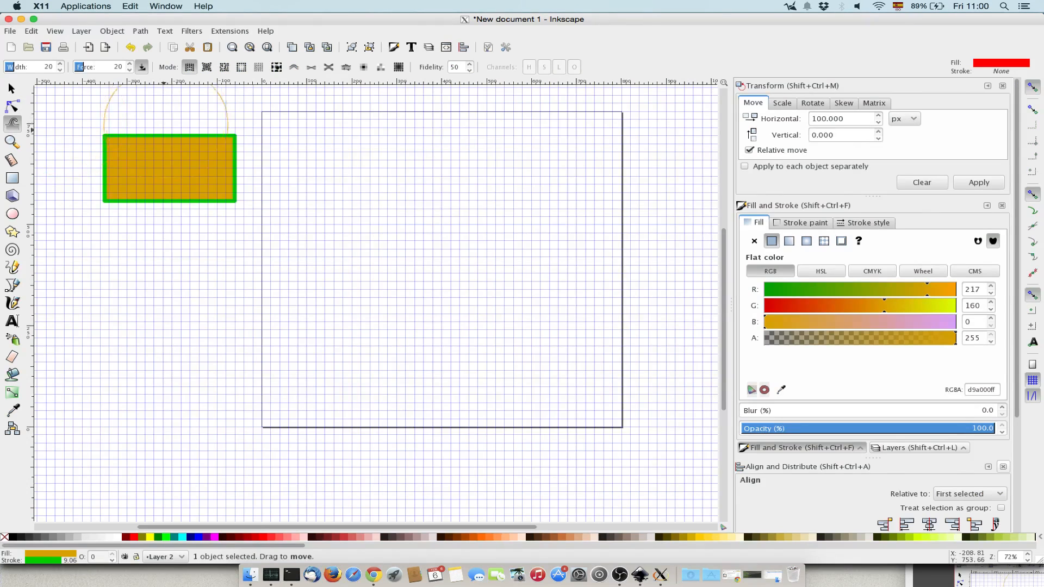
pyautogui.moveTo(174, 116); pyautogui.dragTo(168, 180)
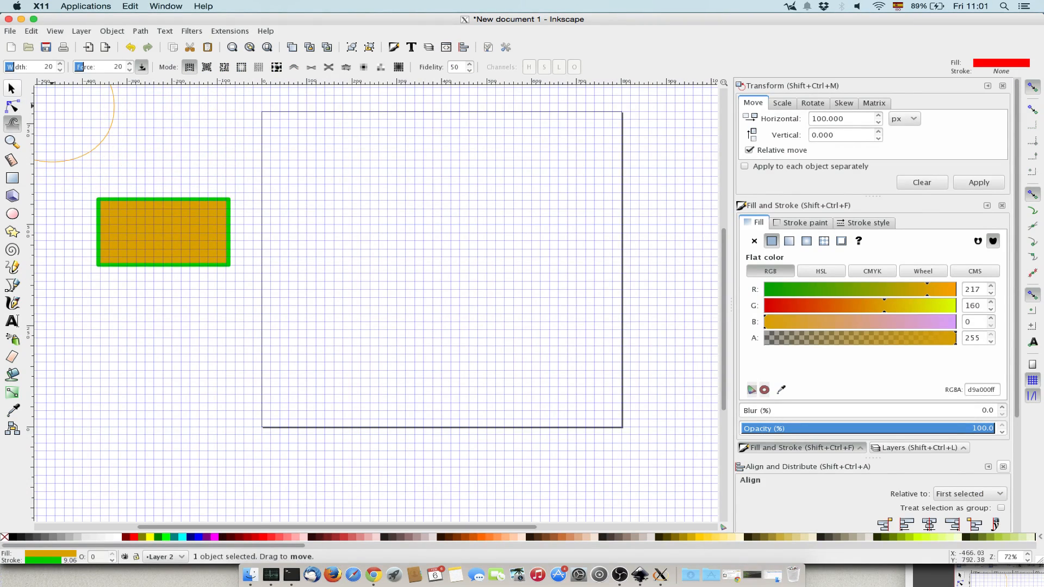
pyautogui.click(12, 88)
# Step: Measure vertically across the rectangle with the Measure tool, from above its top edge to below its bottom edge
pyautogui.click(12, 141)
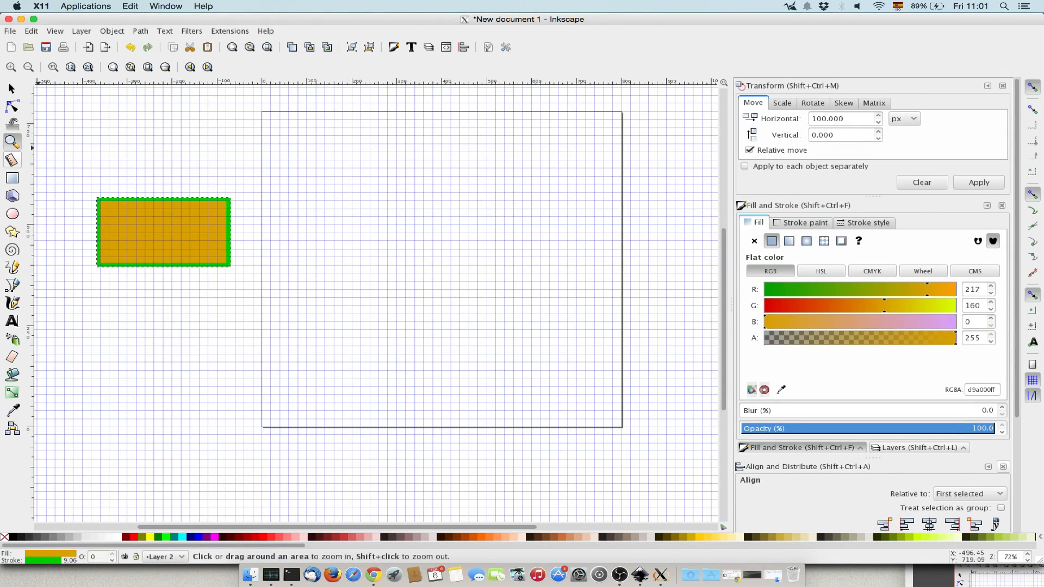
pyautogui.click(12, 159)
pyautogui.moveTo(181, 159); pyautogui.dragTo(180, 296)
# Step: Activate the Rectangle tool
pyautogui.click(12, 178)
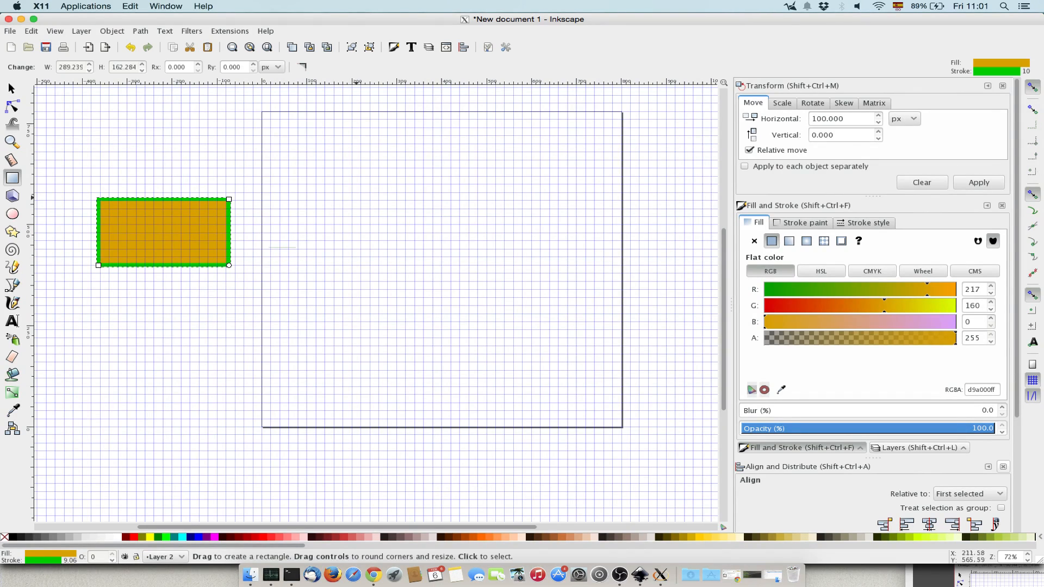
# Step: Draw a rectangle about 340 by 360 px on the page and set its horizontal corner radius to 20 px
pyautogui.moveTo(352, 168)
pyautogui.mouseDown()
pyautogui.moveTo(396, 224)
pyautogui.moveTo(504, 313)
pyautogui.mouseUp()
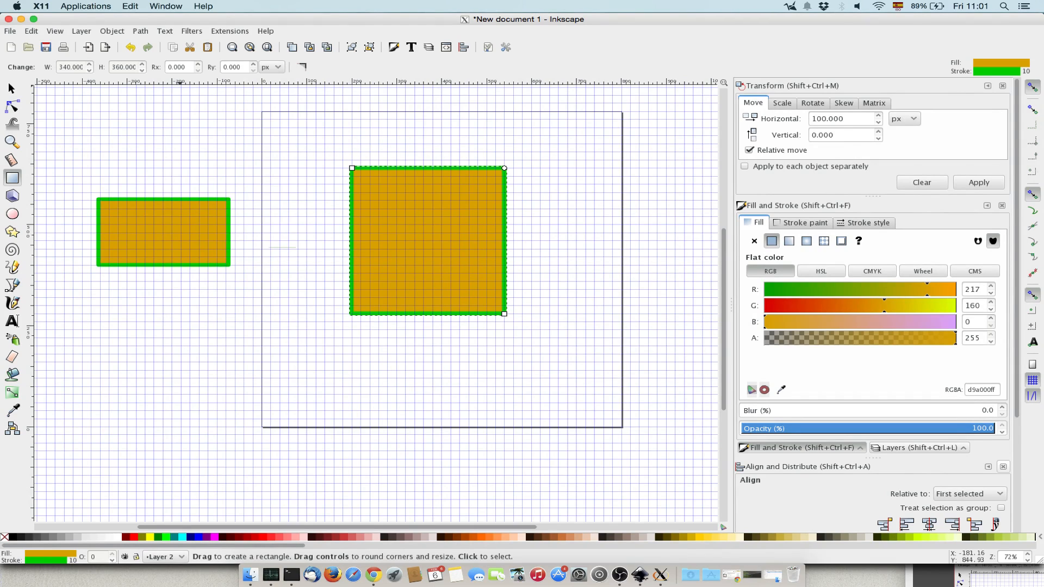
pyautogui.doubleClick(178, 68)
pyautogui.write('20')
pyautogui.press('Return')
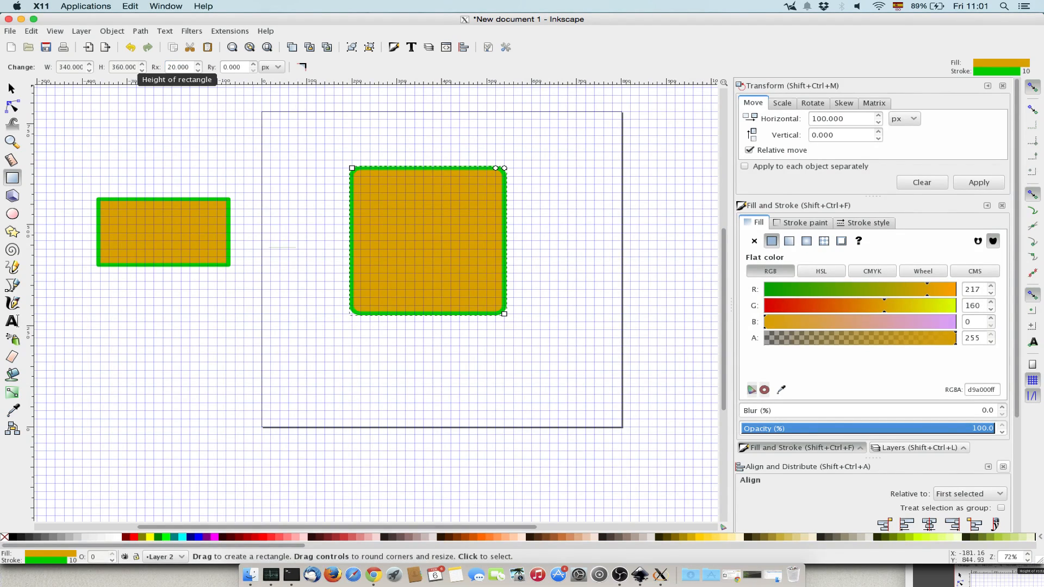
# Step: Set the large rectangle's horizontal corner radius to 100 px and deselect it
pyautogui.doubleClick(178, 67)
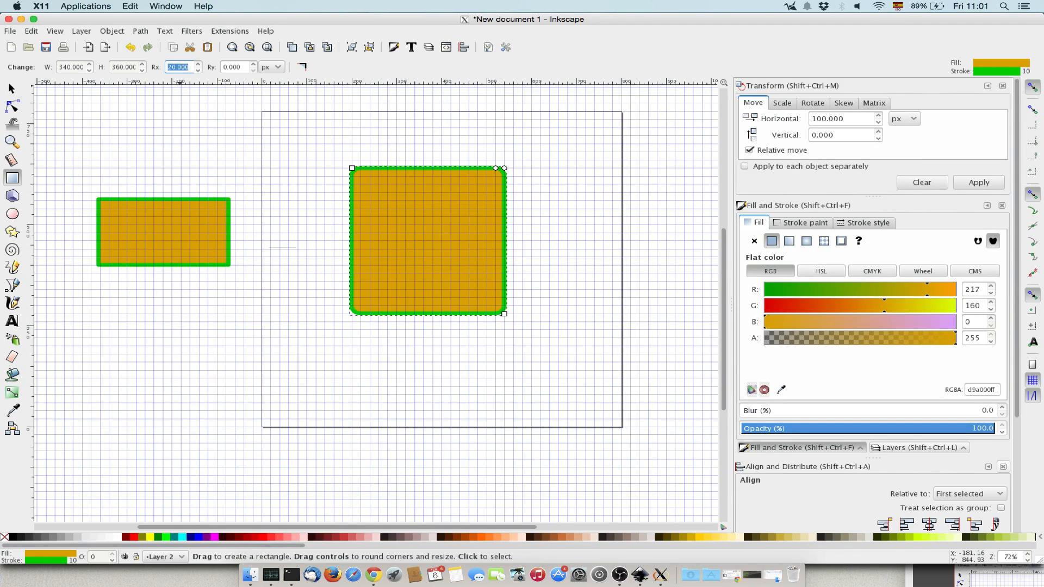
pyautogui.write('100')
pyautogui.press('Return')
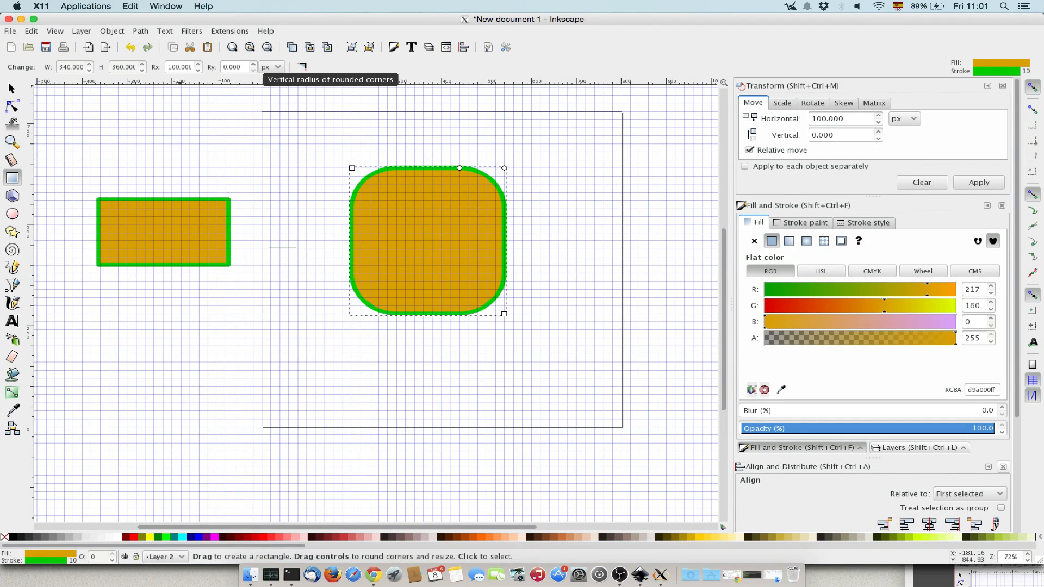
pyautogui.click(12, 88)
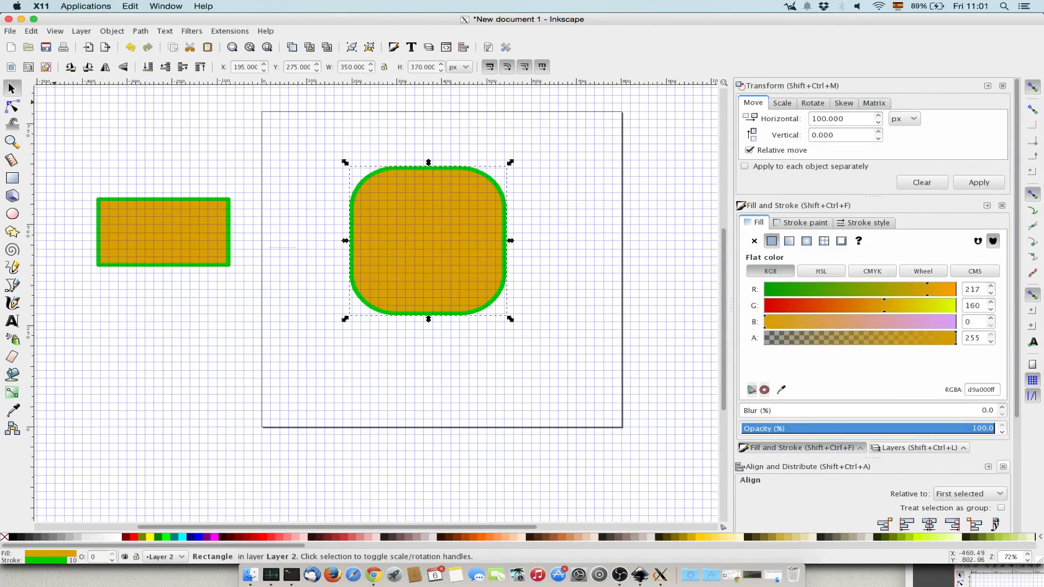
pyautogui.click(315, 147)
pyautogui.click(420, 209)
pyautogui.press('Escape')
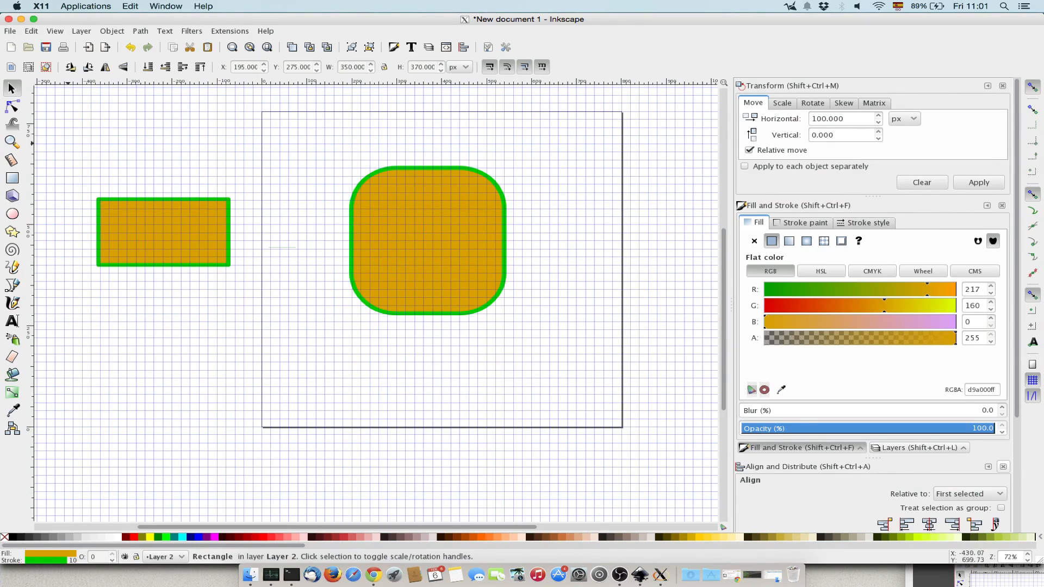
# Step: Set the horizontal corner radius of the small rectangle outside the page to 100 px and deselect it
pyautogui.click(12, 177)
pyautogui.click(109, 213)
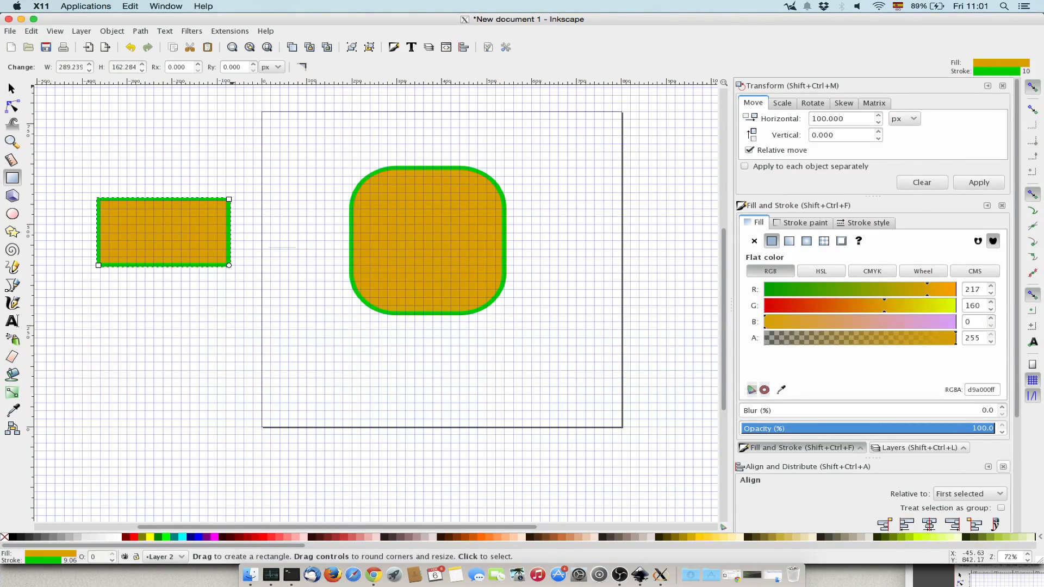
pyautogui.moveTo(187, 67); pyautogui.dragTo(142, 67)
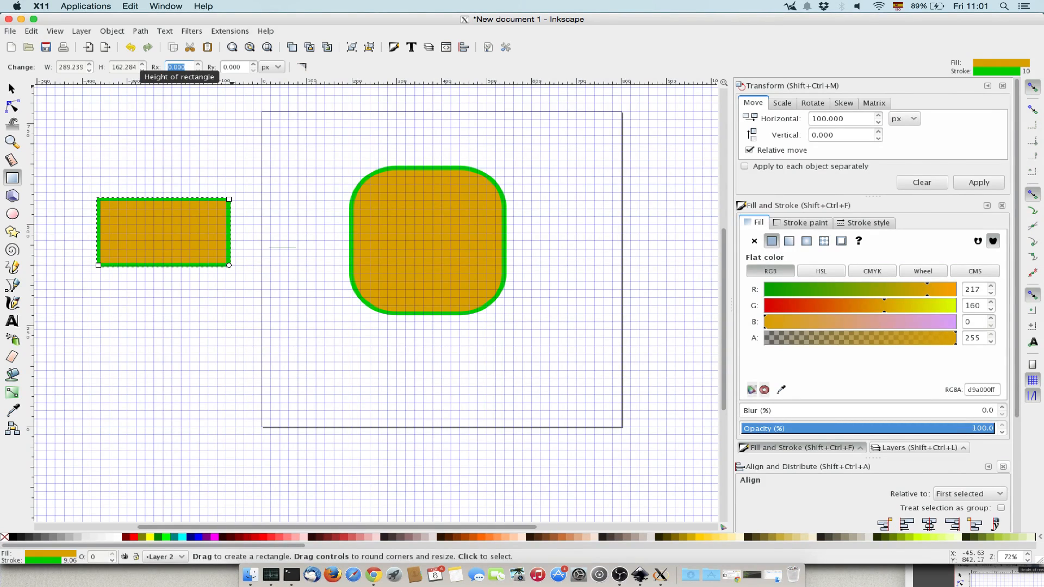
pyautogui.write('100')
pyautogui.press('Return')
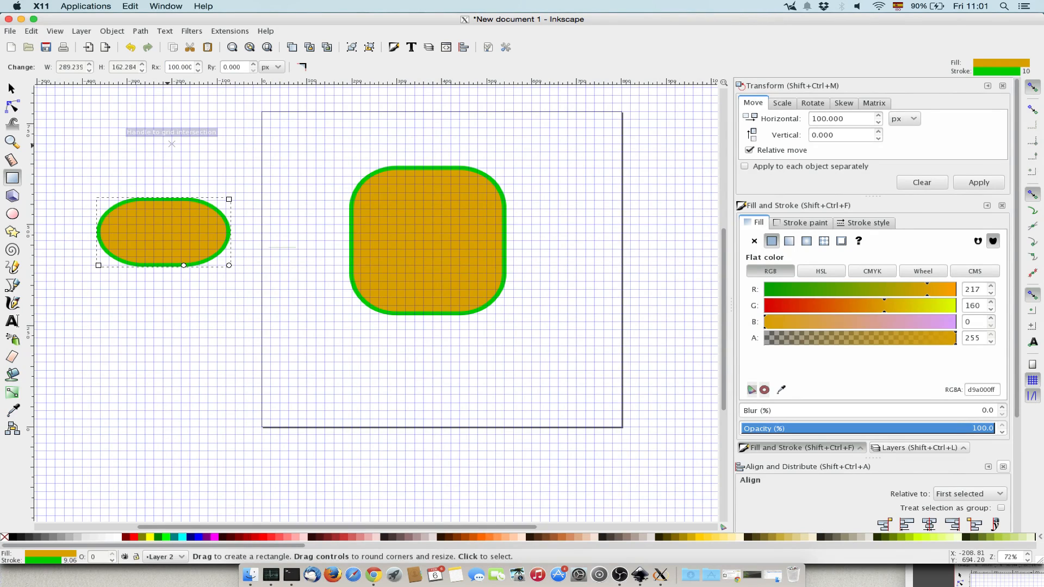
pyautogui.click(11, 87)
pyautogui.press('Escape')
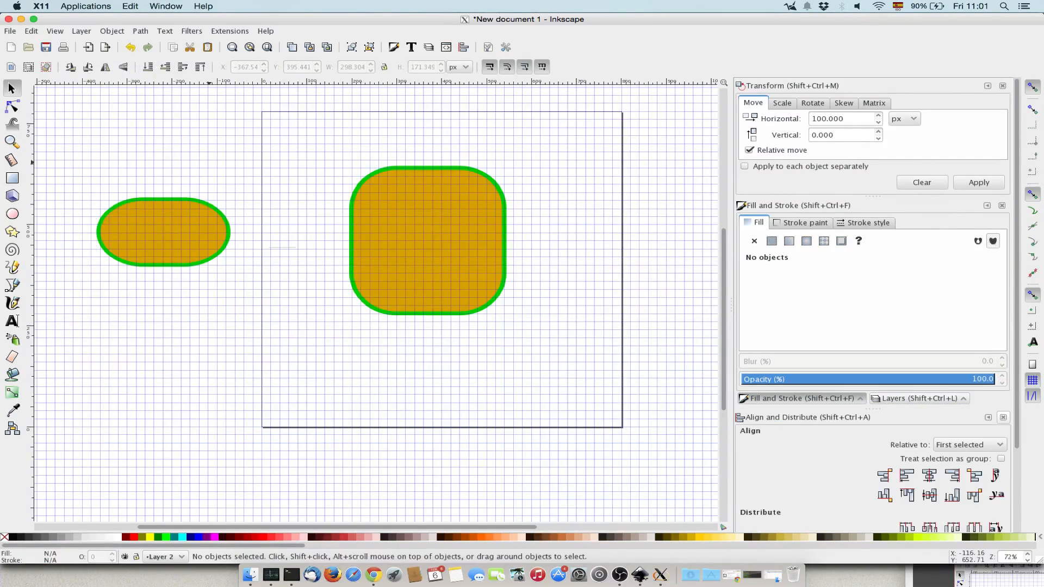
# Step: Try out a 3D box beside the page by shifting its two vanishing points, and delete it
pyautogui.click(12, 196)
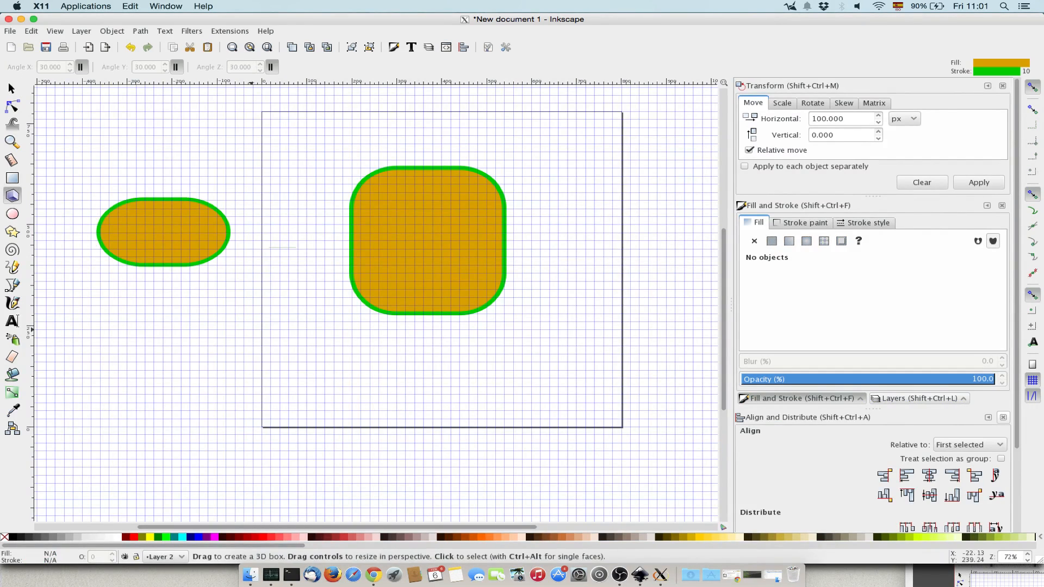
pyautogui.moveTo(253, 306)
pyautogui.mouseDown()
pyautogui.moveTo(276, 364)
pyautogui.moveTo(257, 280)
pyautogui.moveTo(251, 303)
pyautogui.moveTo(222, 246)
pyautogui.moveTo(226, 192)
pyautogui.mouseUp()
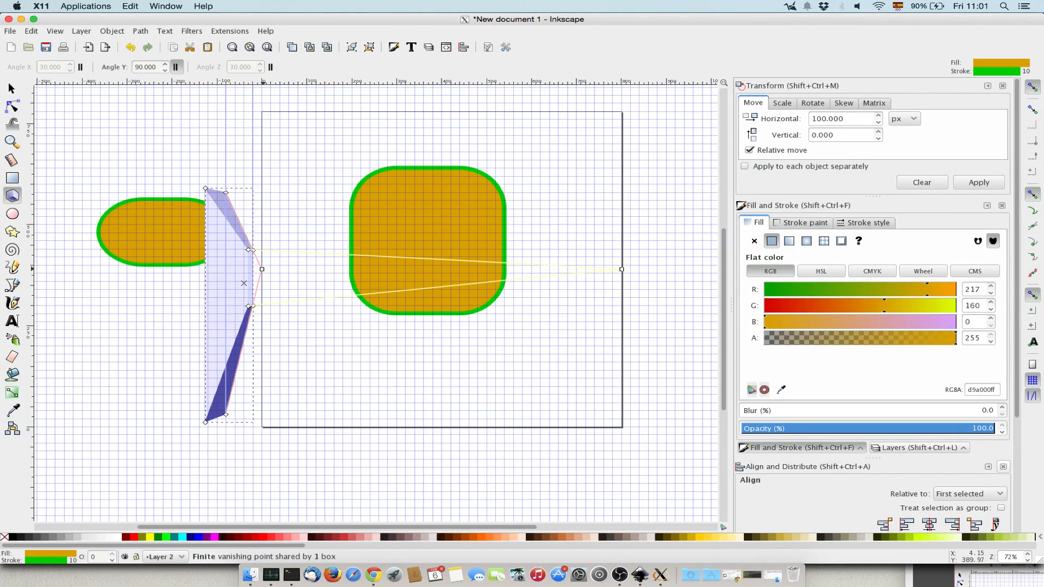
pyautogui.moveTo(263, 269); pyautogui.dragTo(307, 272)
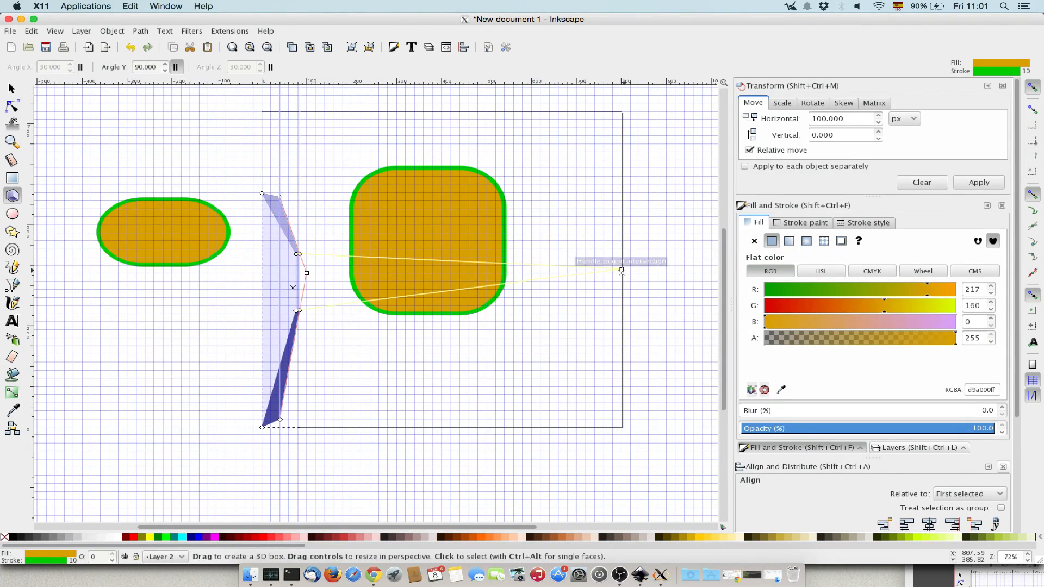
pyautogui.moveTo(623, 270); pyautogui.dragTo(649, 272)
pyautogui.press('Delete')
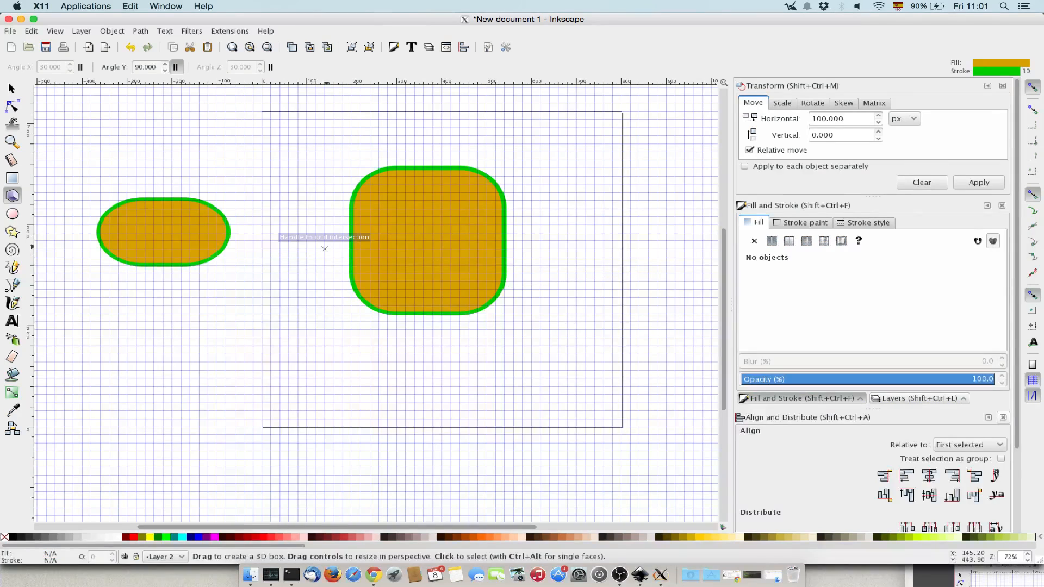
# Step: Draw a circle about 150 px wide across the page's left edge, below the small rounded rectangle
pyautogui.press('e')
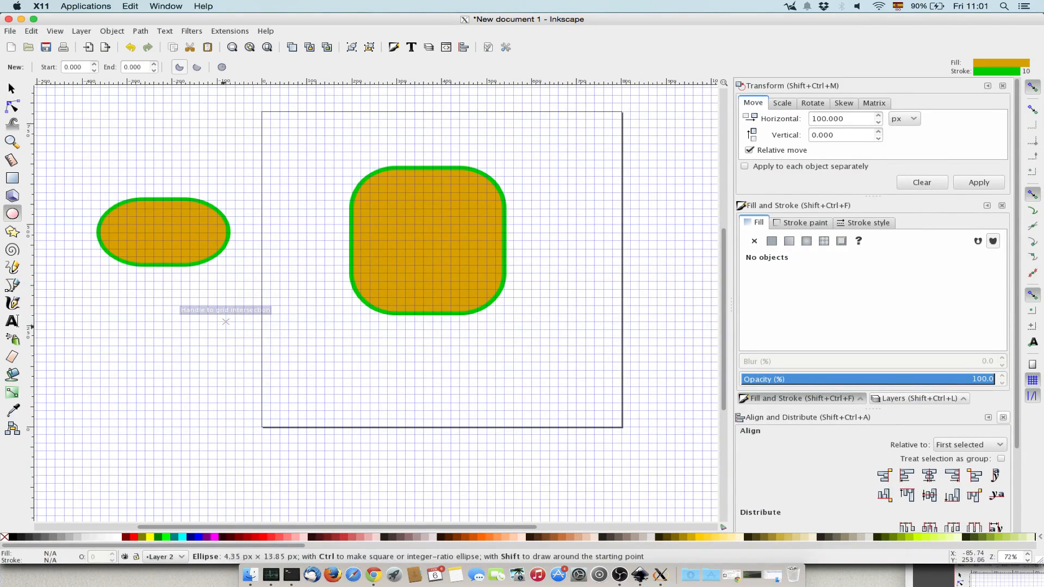
pyautogui.moveTo(227, 322); pyautogui.dragTo(290, 379)
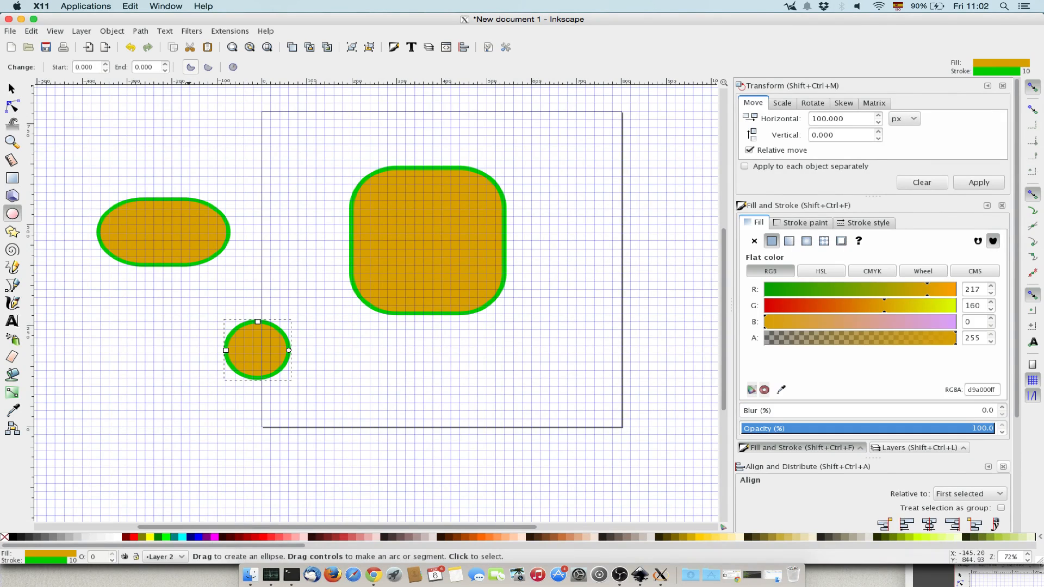
# Step: Try a start angle of 180 on the circle and reset the angle to 0
pyautogui.doubleClick(84, 67)
pyautogui.write('180')
pyautogui.press('Return')
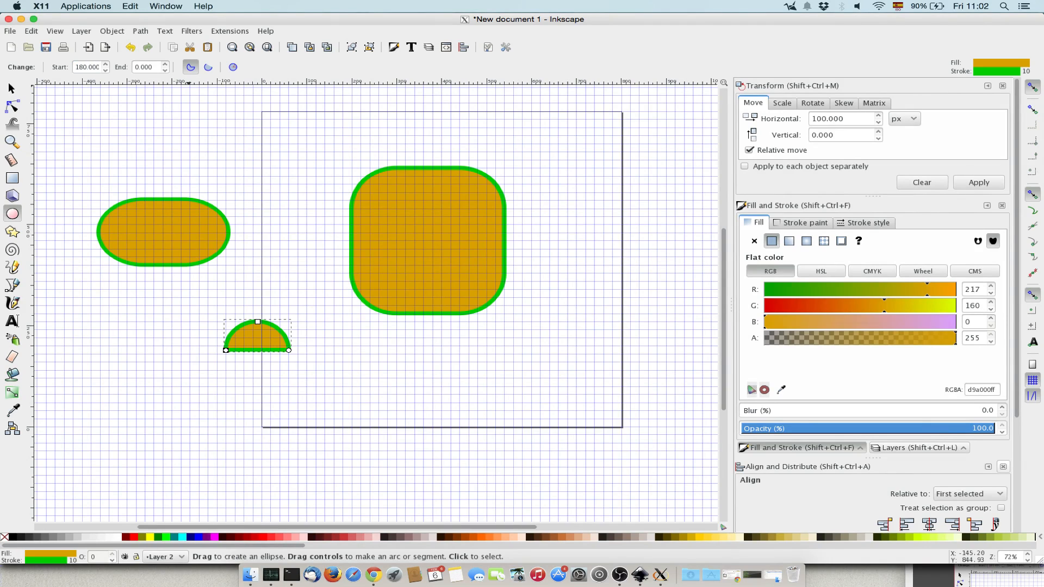
pyautogui.doubleClick(87, 67)
pyautogui.write('0')
pyautogui.press('Return')
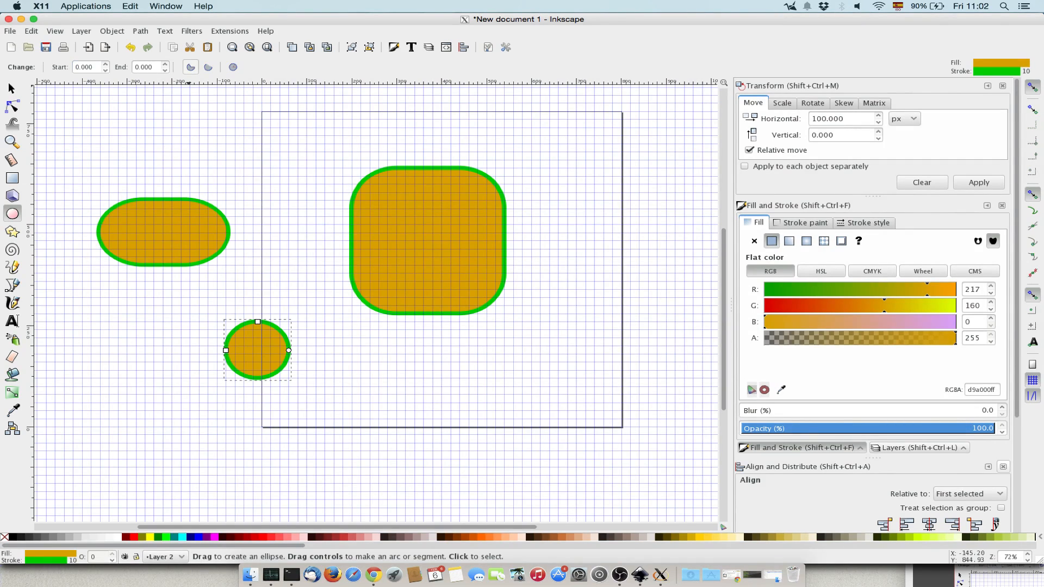
pyautogui.click(12, 88)
# Step: Draw a star with a radius of about 156 px across the page's lower edge and set its corners to 8
pyautogui.click(12, 231)
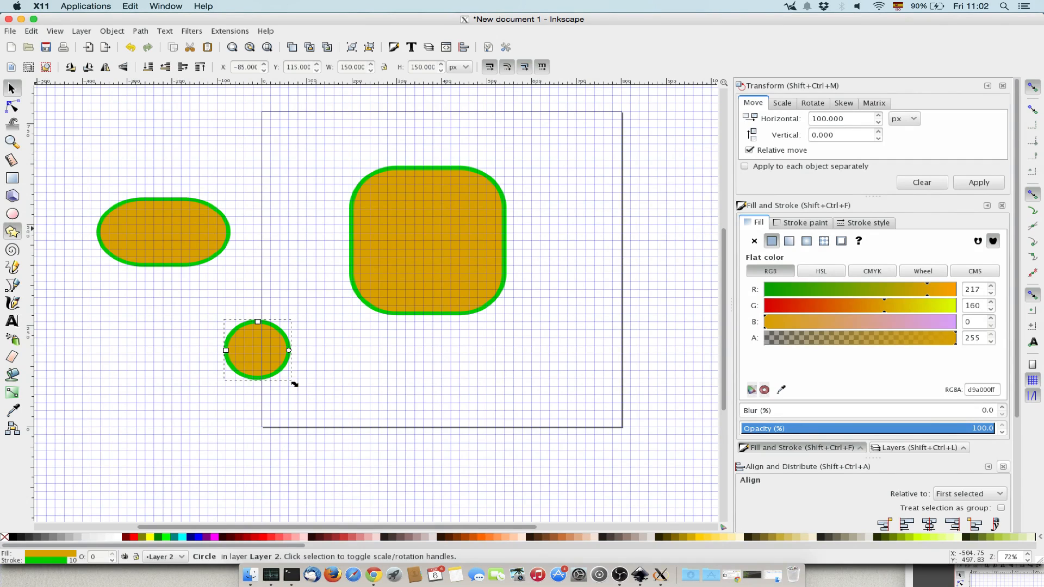
pyautogui.moveTo(481, 401); pyautogui.dragTo(540, 443)
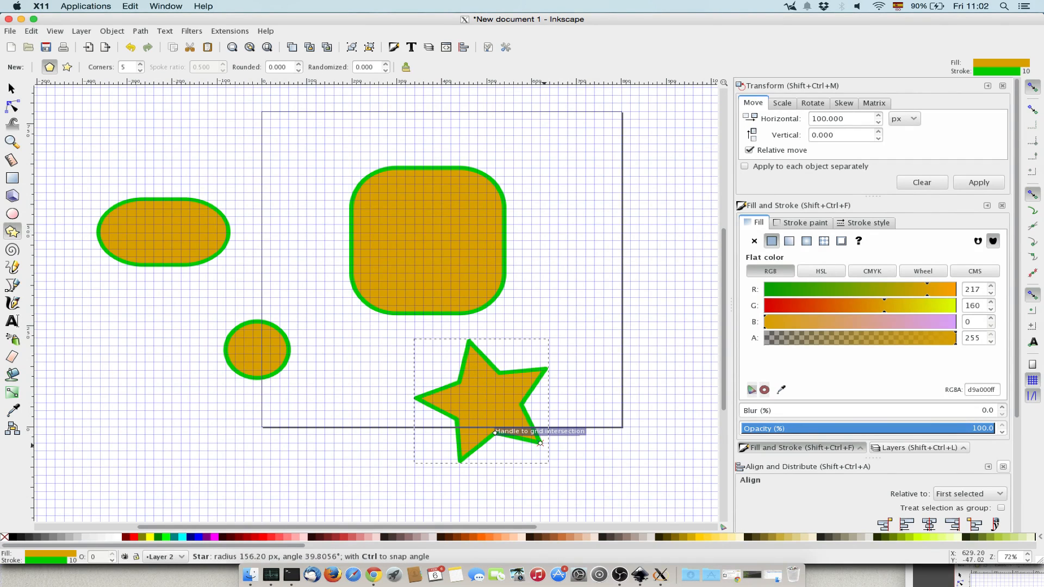
pyautogui.click(151, 64)
pyautogui.click(152, 64)
pyautogui.click(151, 64)
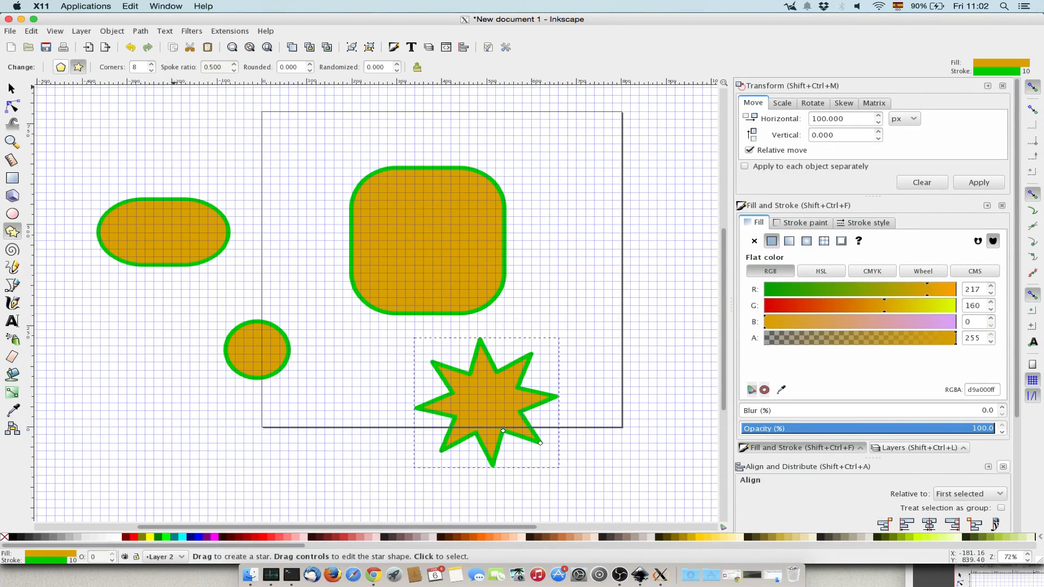
# Step: Convert the star into a regular polygon and set its corners to 6
pyautogui.click(60, 67)
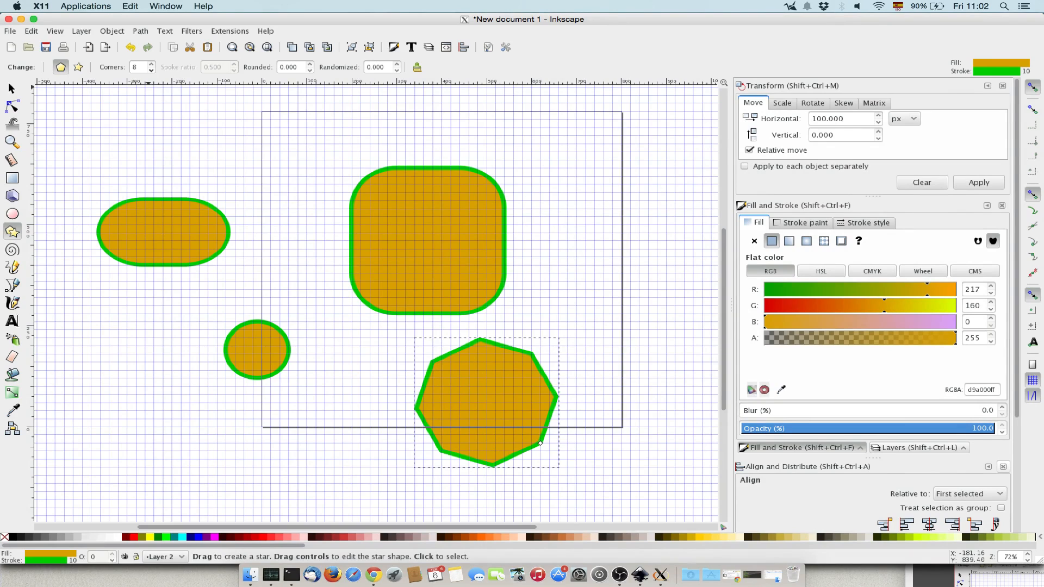
pyautogui.click(151, 69)
pyautogui.click(151, 70)
pyautogui.click(151, 69)
pyautogui.click(151, 64)
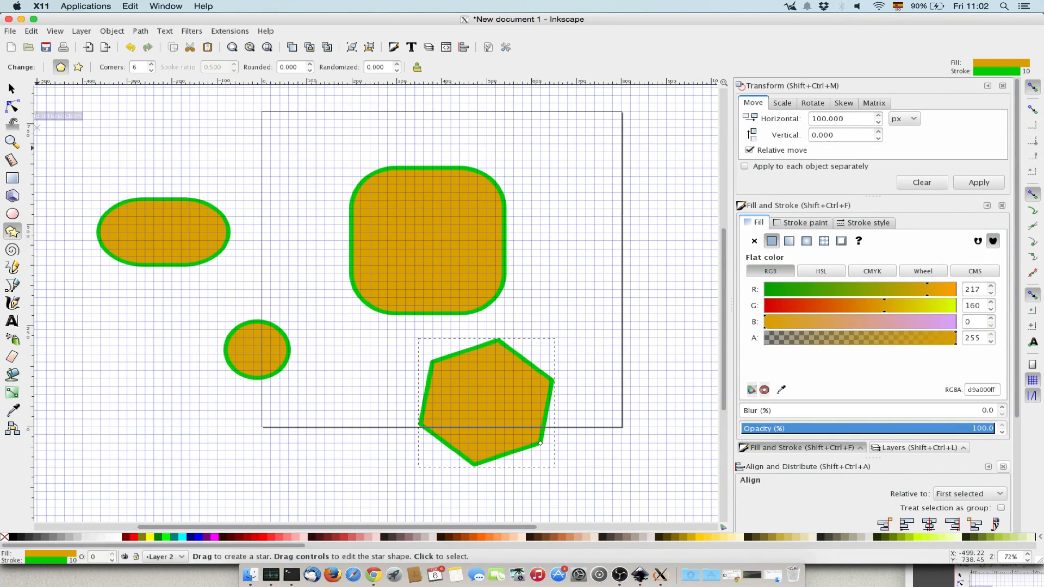
# Step: Draw a spiral over the page's upper-left corner and a wavy freehand path from below the small rounded shape across the circle
pyautogui.click(12, 249)
pyautogui.moveTo(306, 144); pyautogui.dragTo(280, 193)
pyautogui.click(12, 267)
pyautogui.moveTo(118, 346); pyautogui.dragTo(134, 308)
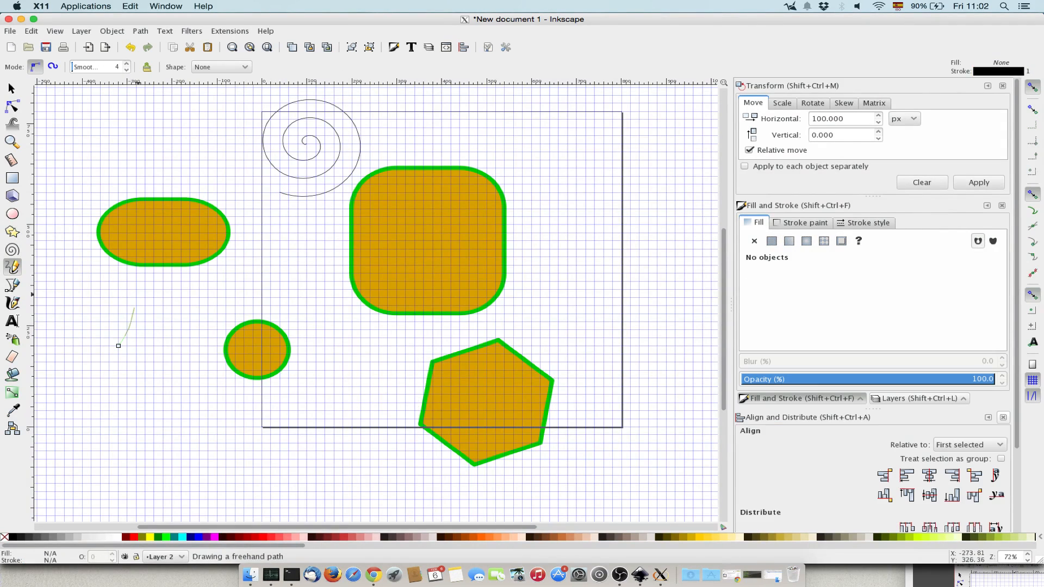
pyautogui.moveTo(263, 332); pyautogui.dragTo(297, 272)
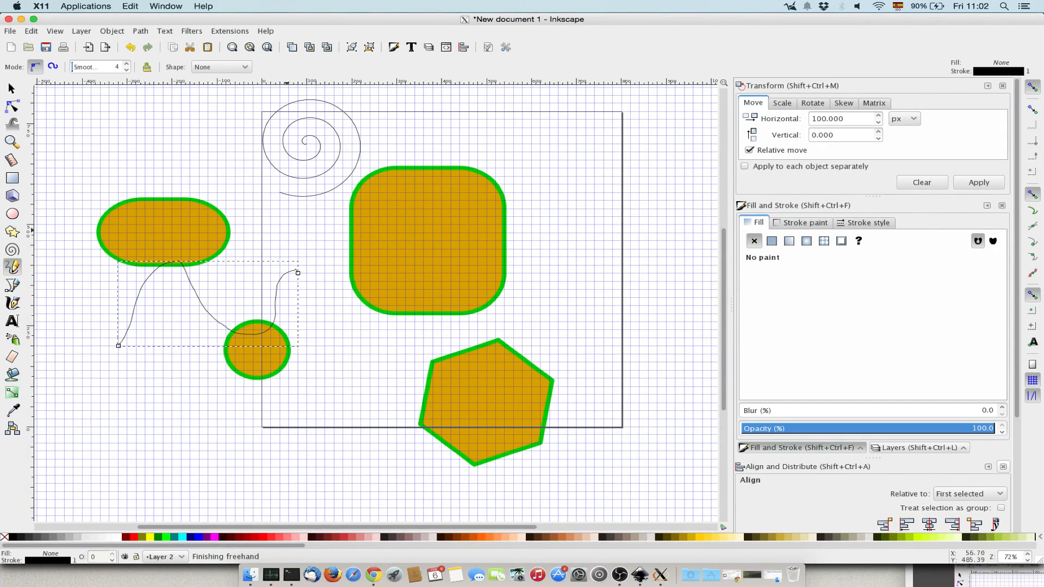
# Step: Examine the freehand path's nodes, and delete both the freehand path and the spiral
pyautogui.click(12, 106)
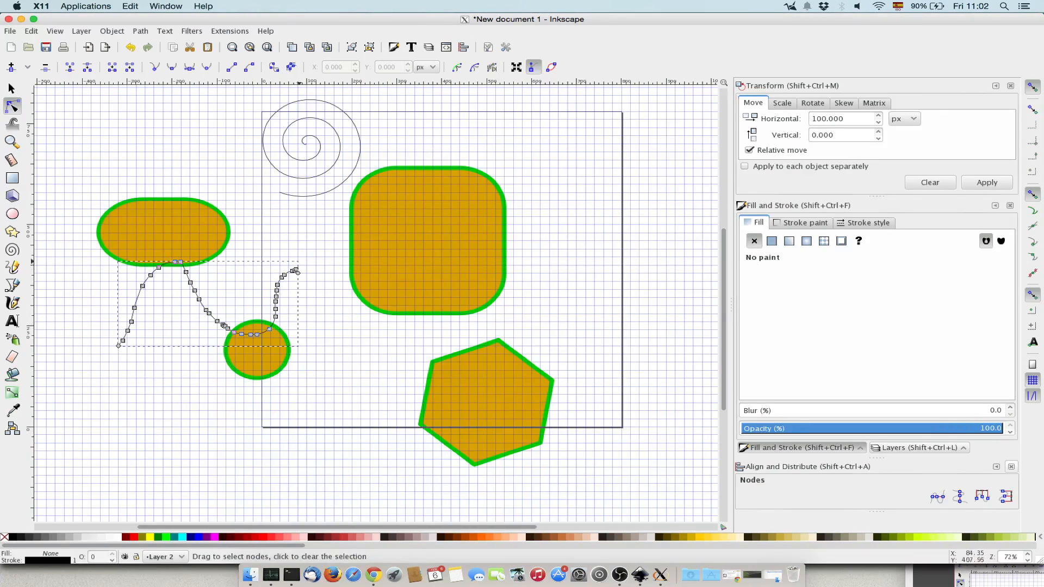
pyautogui.click(11, 88)
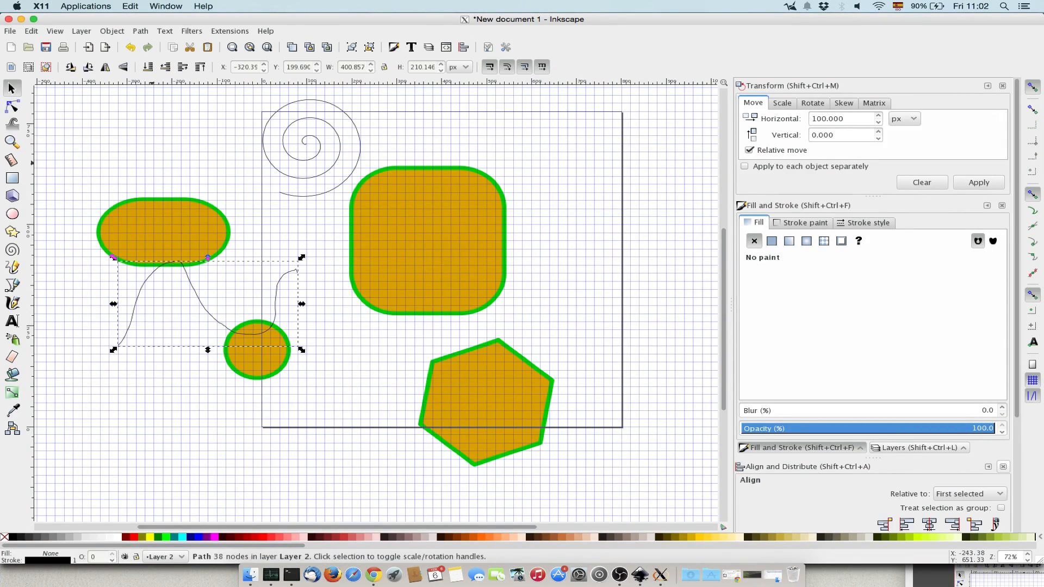
pyautogui.press('Escape')
pyautogui.click(325, 148)
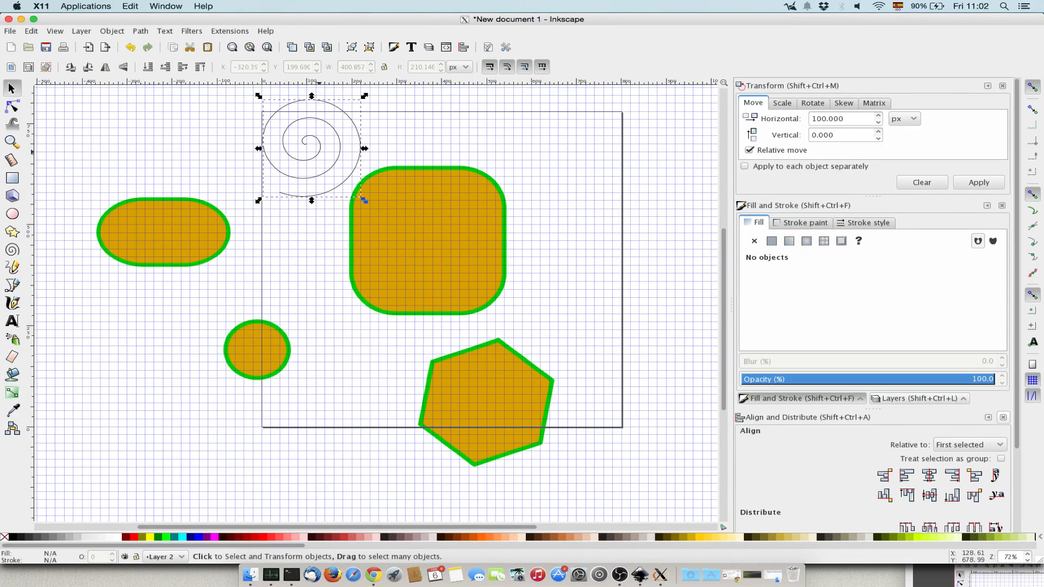
pyautogui.press('Delete')
# Step: Draw an open Bezier path of five straight segments from beside the circle, around the large rounded square's upper side
pyautogui.click(13, 284)
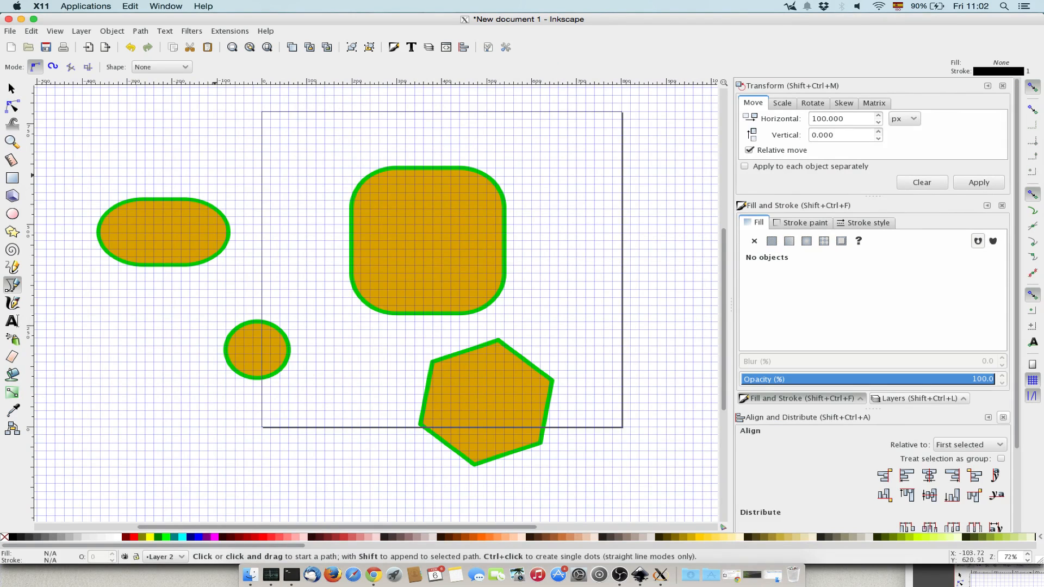
pyautogui.click(163, 329)
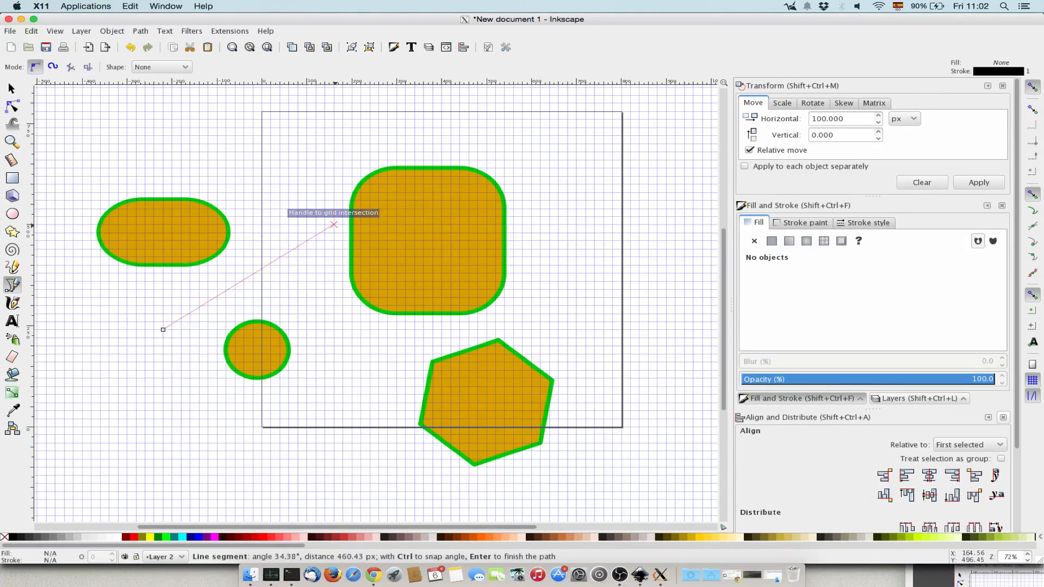
pyautogui.click(333, 223)
pyautogui.click(253, 152)
pyautogui.click(350, 112)
pyautogui.click(531, 151)
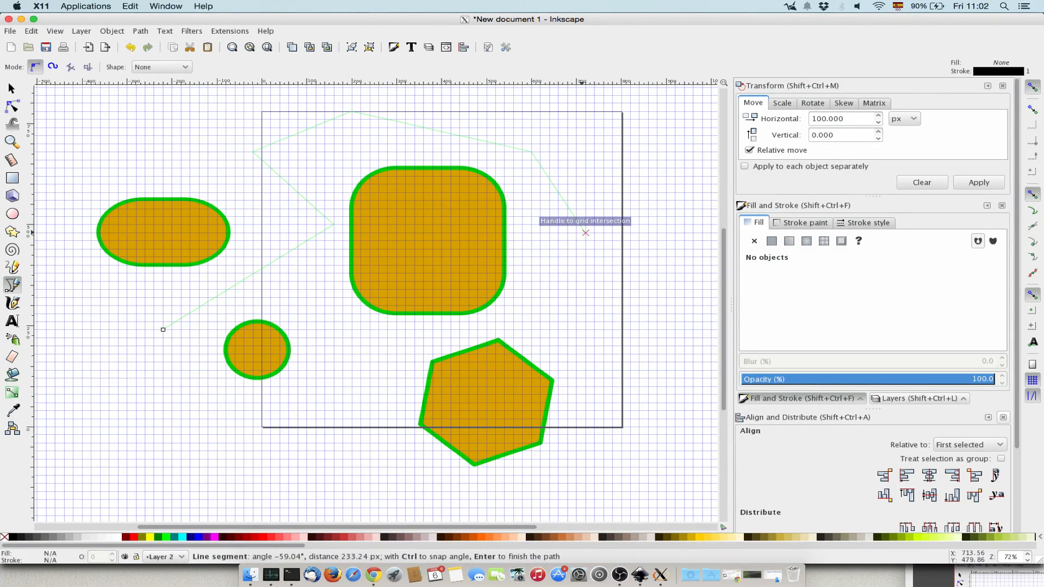
pyautogui.doubleClick(586, 232)
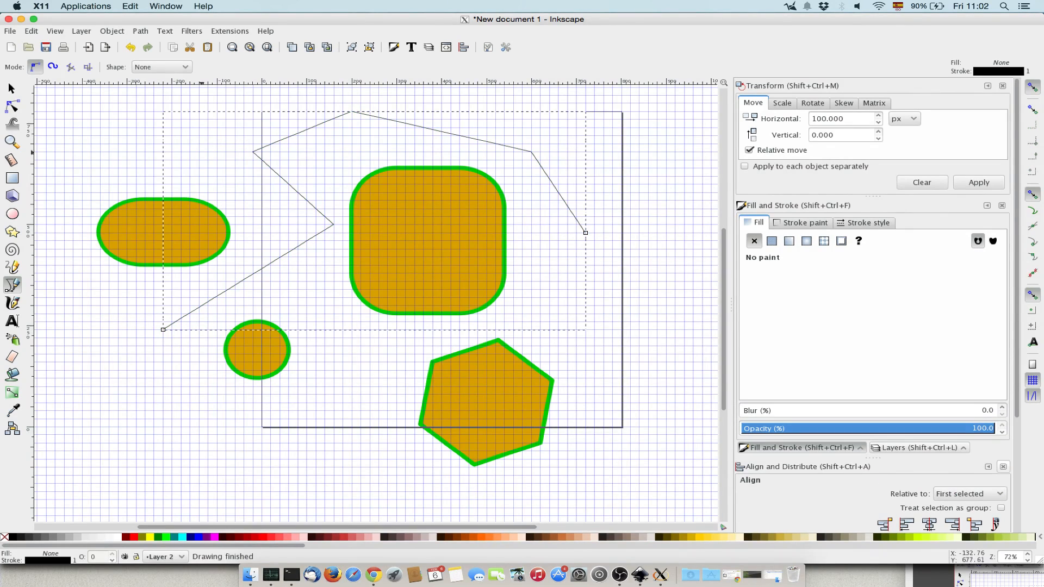
# Step: Move the topmost node of the straight-segment path to about X 309, Y 798 px
pyautogui.click(12, 88)
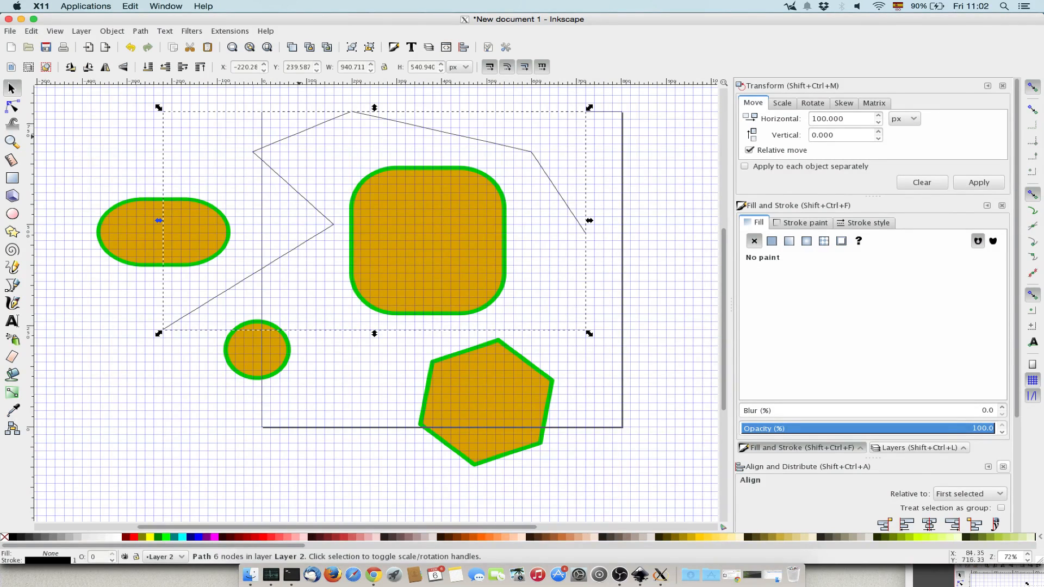
pyautogui.click(12, 106)
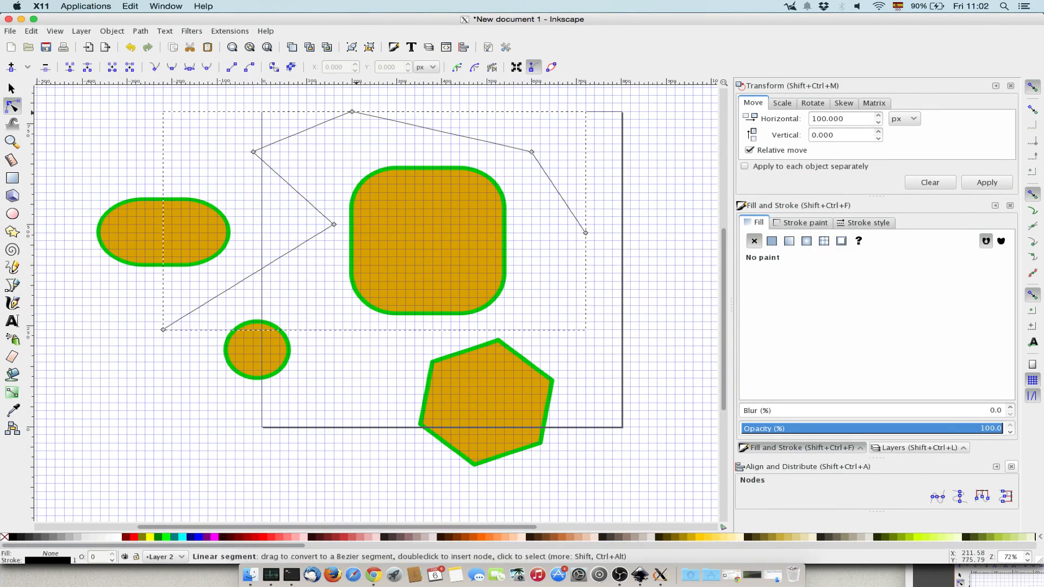
pyautogui.moveTo(352, 111); pyautogui.dragTo(401, 103)
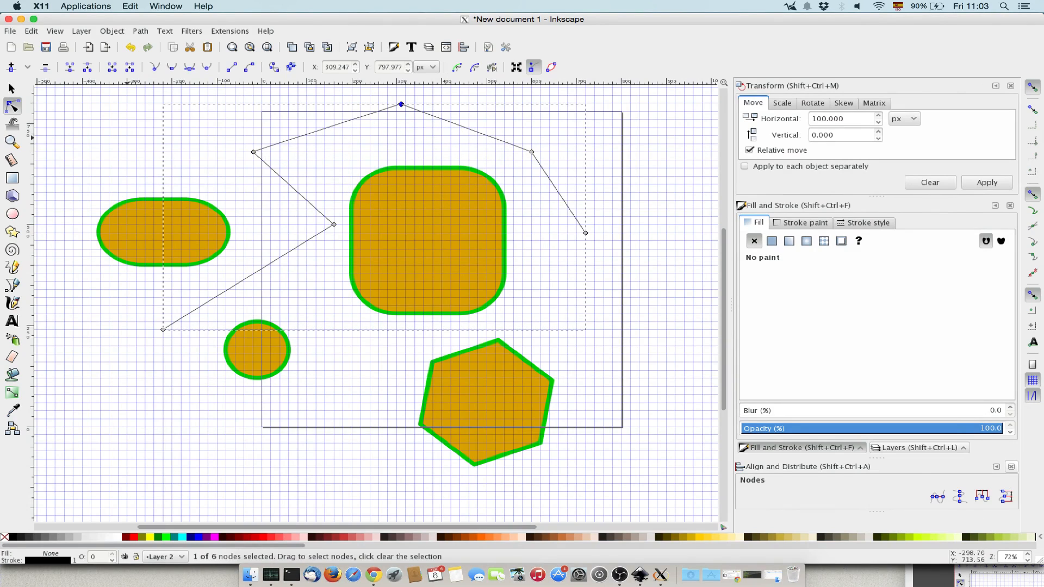
# Step: Draw an open S-shaped Bezier curve with three nodes below the circle, about 481 px wide and 245 px high
pyautogui.click(110, 135)
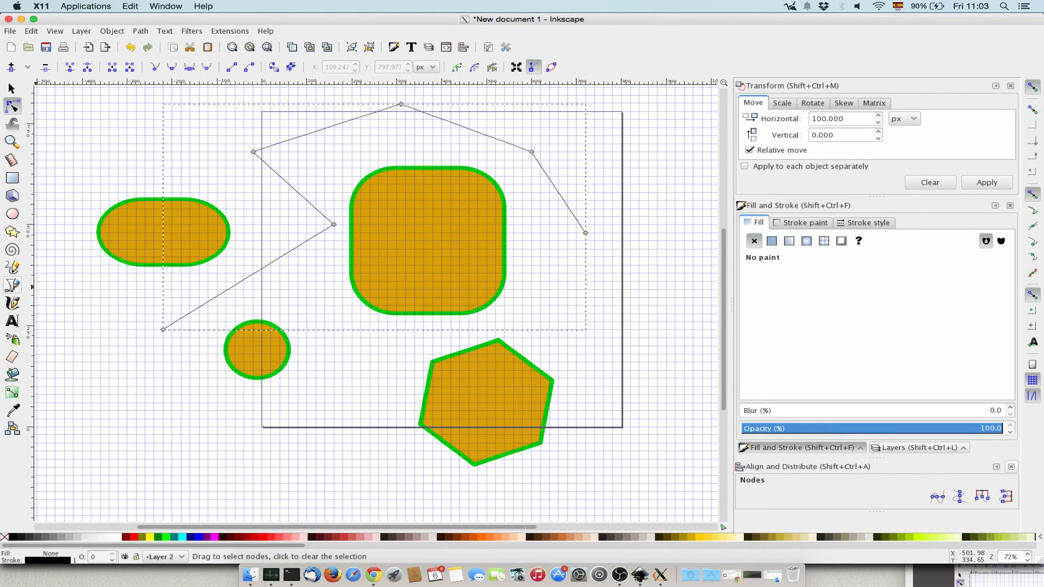
pyautogui.click(13, 284)
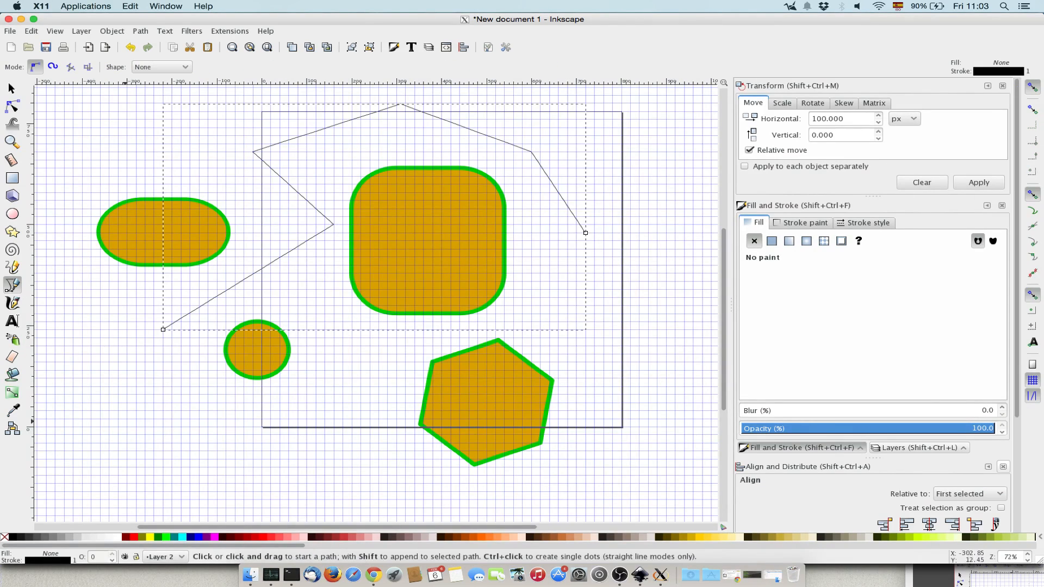
pyautogui.moveTo(109, 362); pyautogui.dragTo(154, 418)
pyautogui.moveTo(109, 362); pyautogui.dragTo(154, 460)
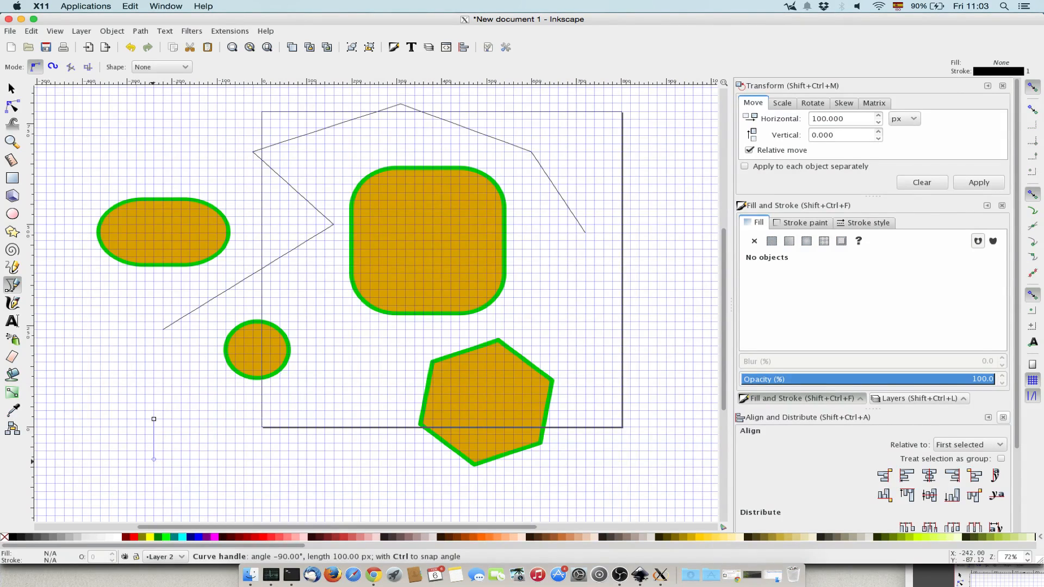
pyautogui.moveTo(154, 459); pyautogui.dragTo(154, 459)
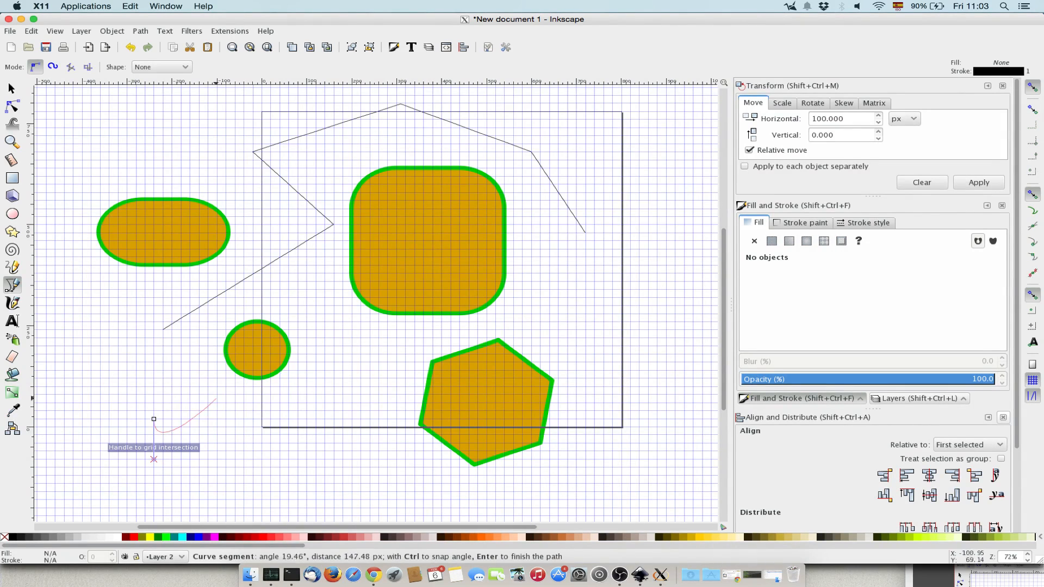
pyautogui.moveTo(270, 419); pyautogui.dragTo(270, 355)
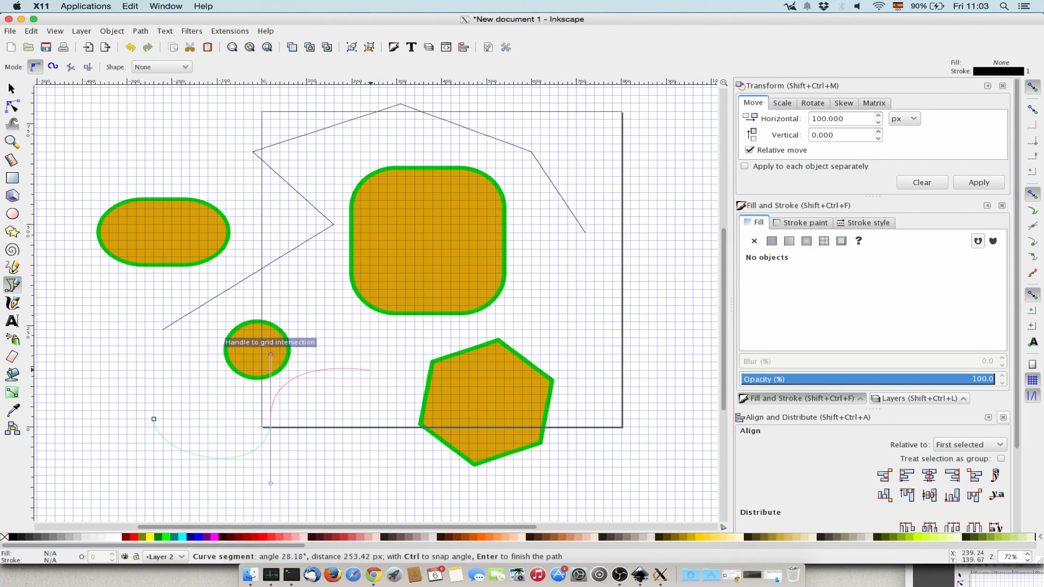
pyautogui.moveTo(370, 378); pyautogui.dragTo(378, 410)
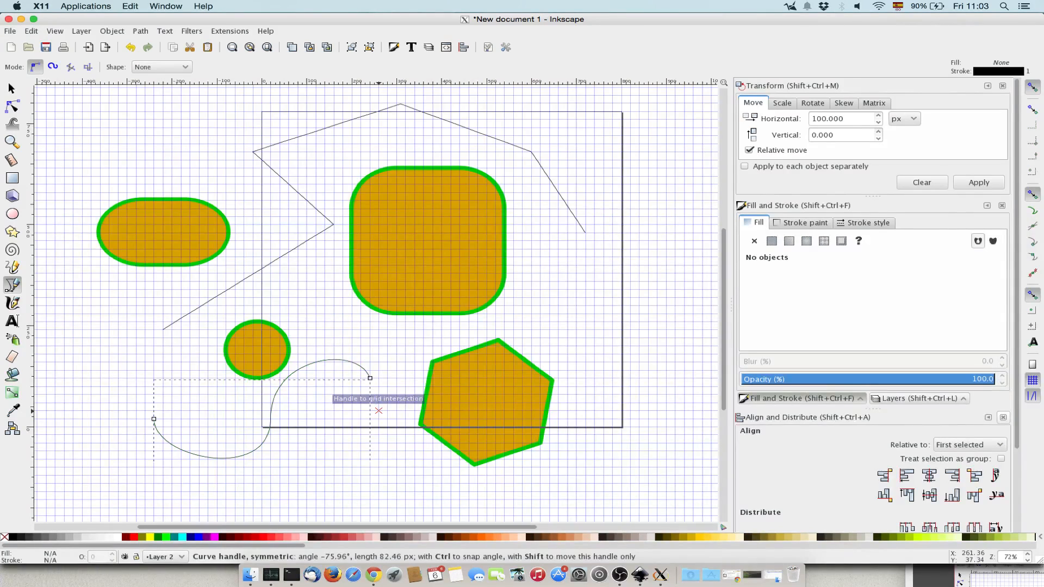
pyautogui.press('Return')
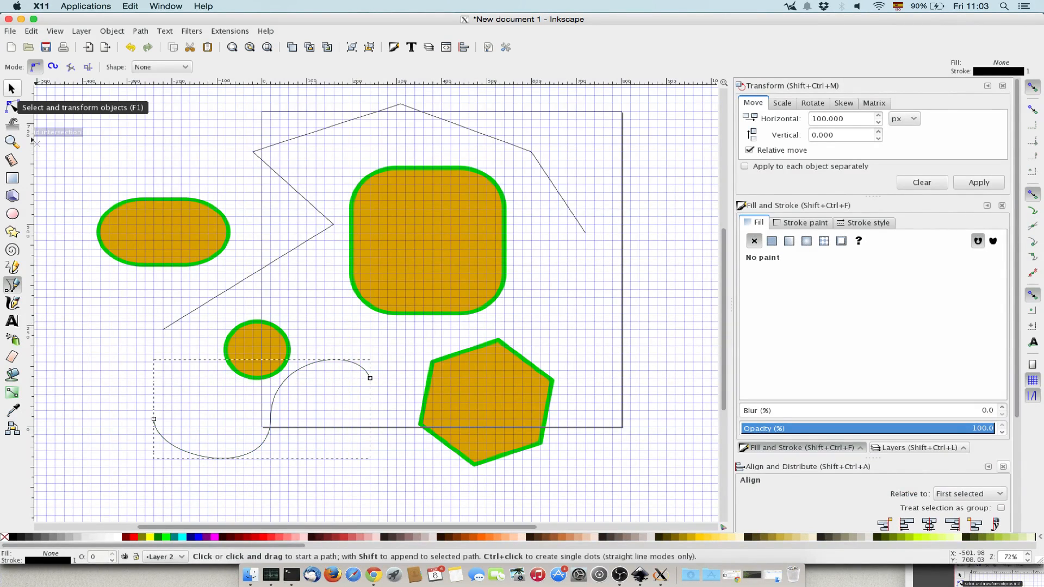
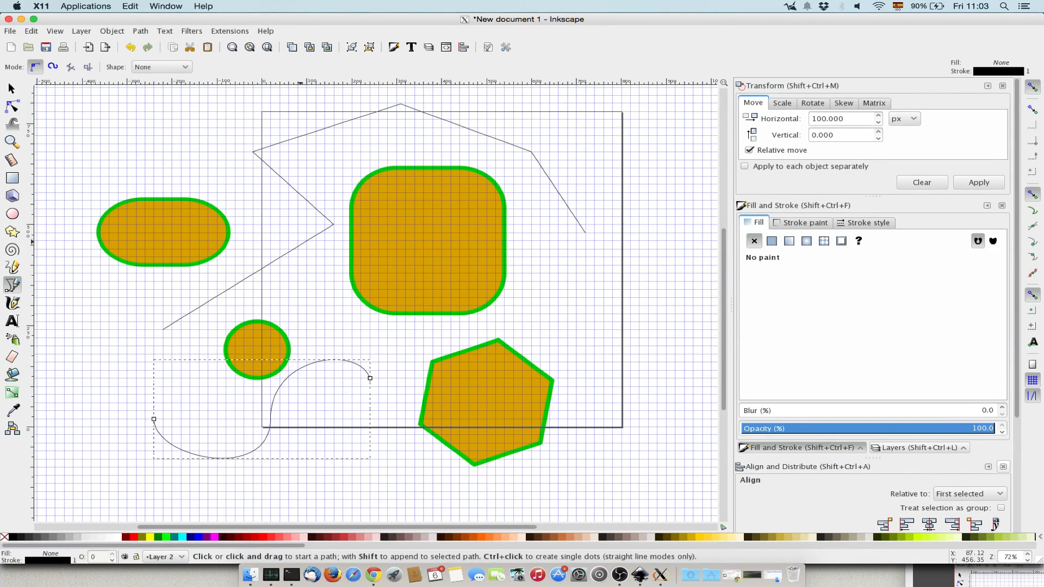
# Step: Examine the straight-segment path's lower end node and the inner corner node beside the large rounded square
pyautogui.press('F1')
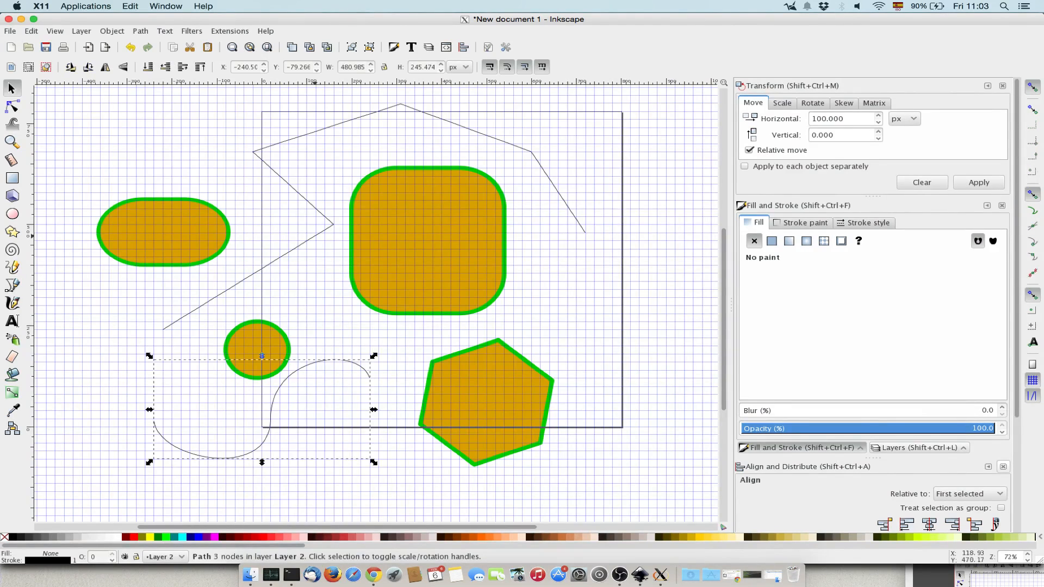
pyautogui.click(317, 235)
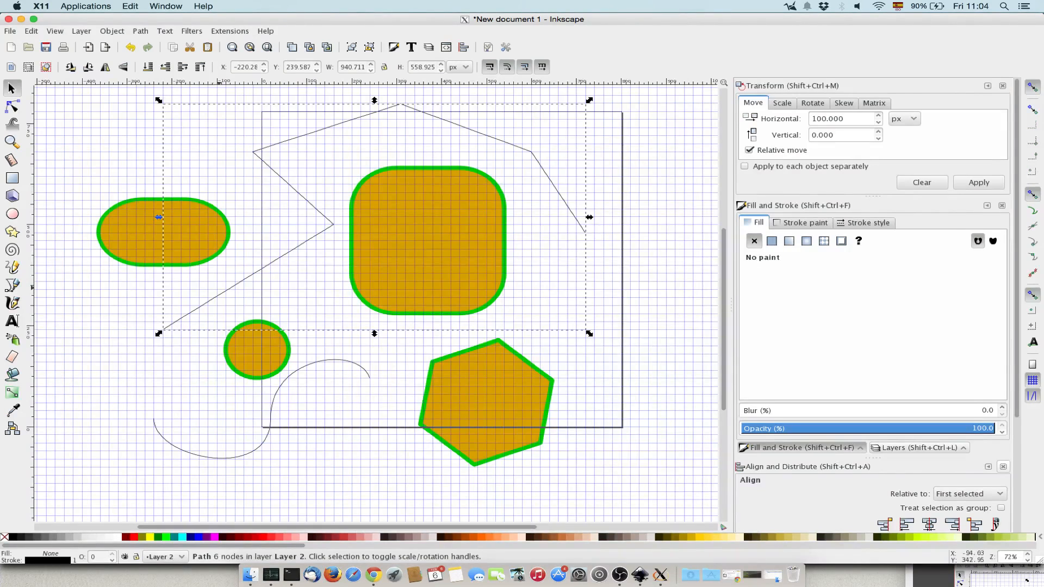
pyautogui.press('n')
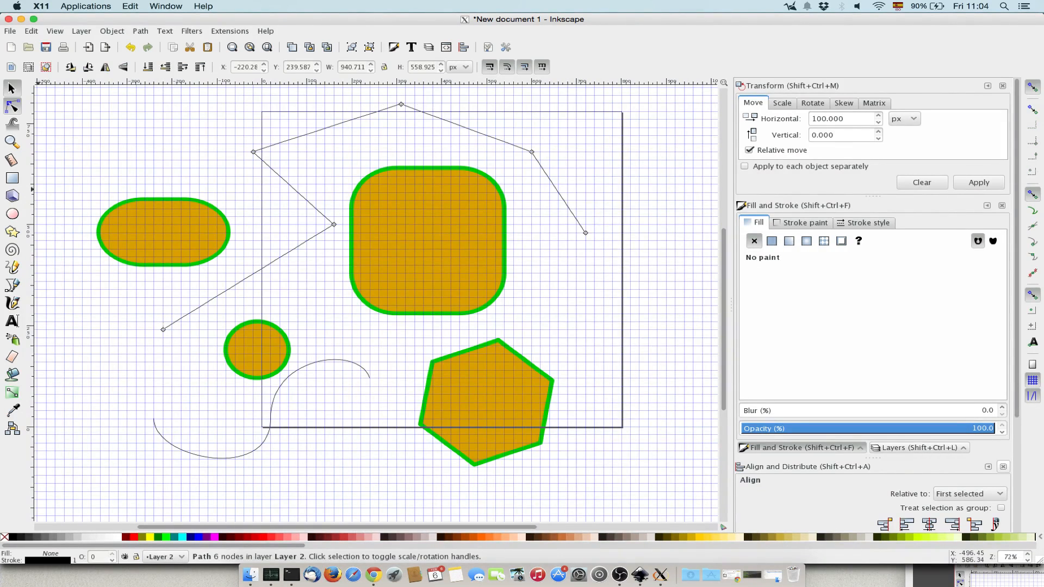
pyautogui.click(163, 329)
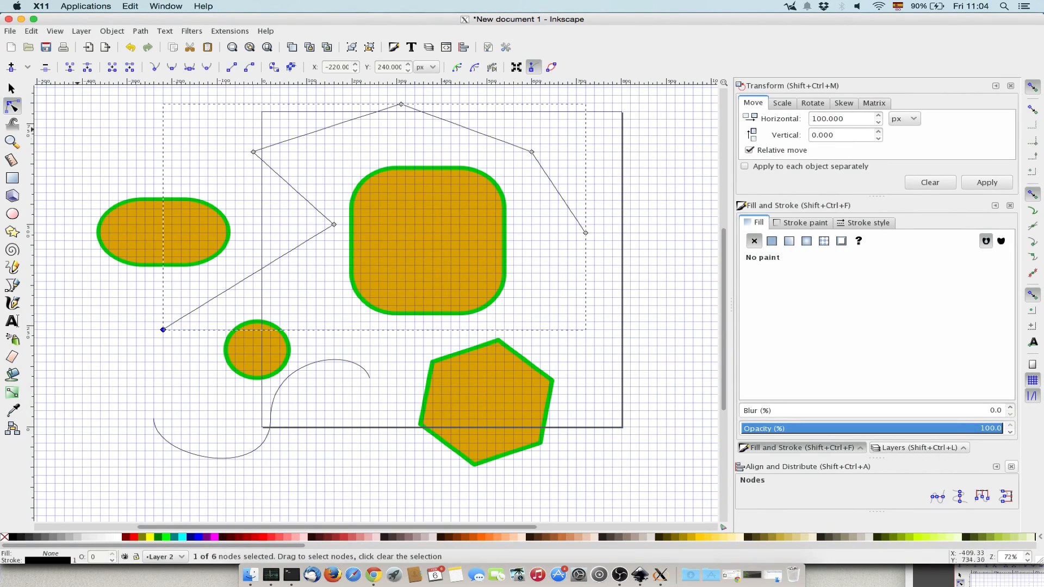
pyautogui.moveTo(163, 330)
pyautogui.mouseDown()
pyautogui.moveTo(122, 286)
pyautogui.moveTo(118, 260)
pyautogui.moveTo(154, 299)
pyautogui.moveTo(140, 292)
pyautogui.moveTo(163, 329)
pyautogui.mouseUp()
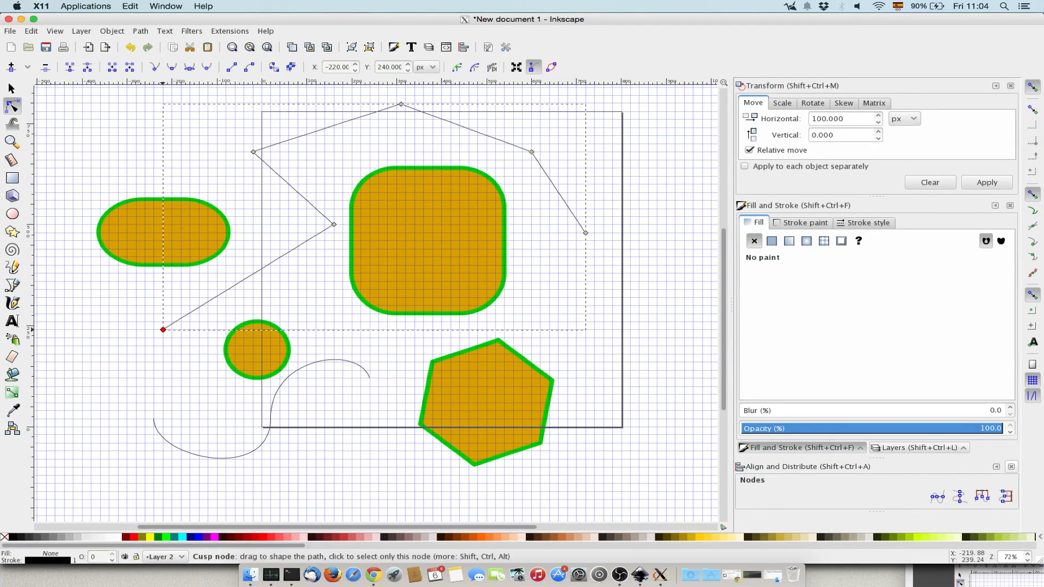
pyautogui.click(333, 224)
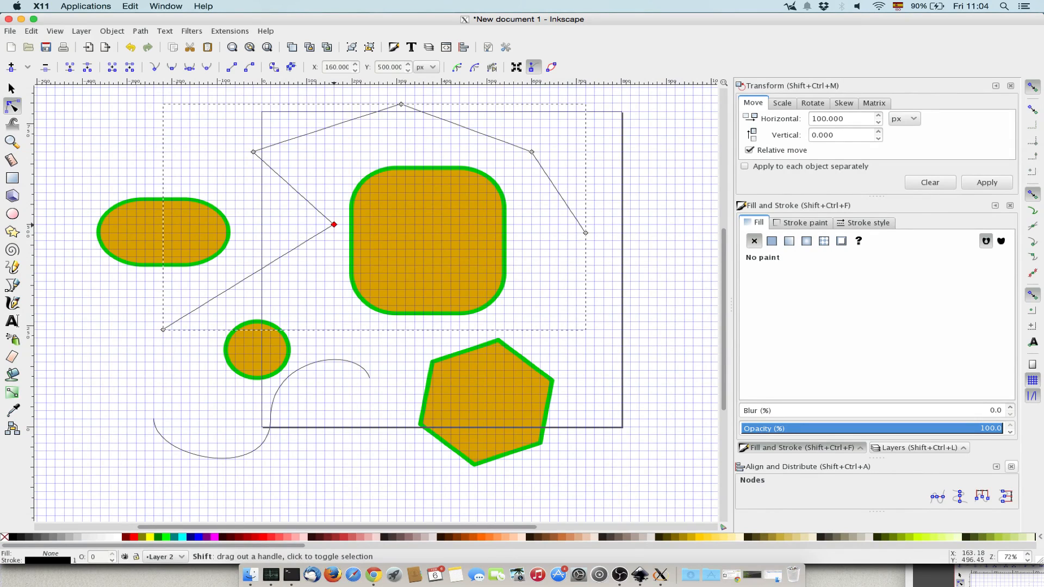
pyautogui.moveTo(333, 224)
pyautogui.mouseDown()
pyautogui.moveTo(337, 156)
pyautogui.moveTo(334, 224)
pyautogui.mouseUp()
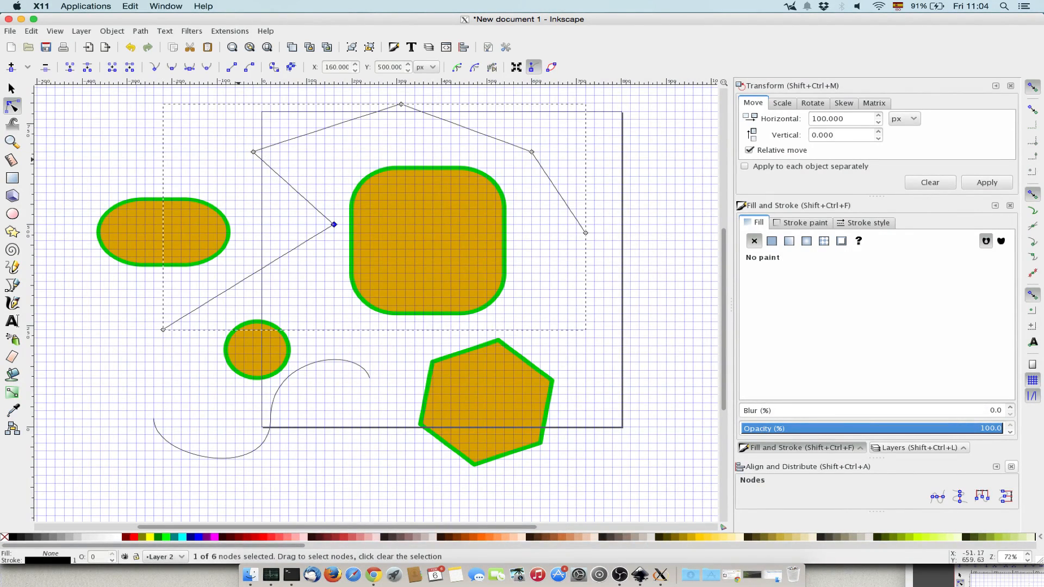
# Step: Select both open paths for node editing and tilt the S-curve's middle node handle outward to flatten its bend
pyautogui.click(11, 88)
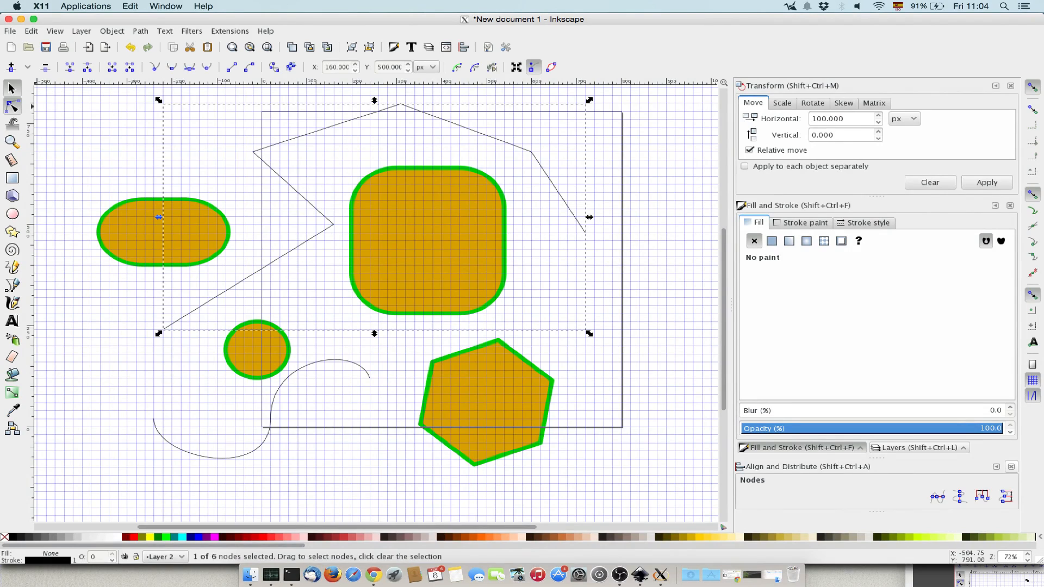
pyautogui.keyDown('shift'); pyautogui.click(312, 363); pyautogui.keyUp('shift')
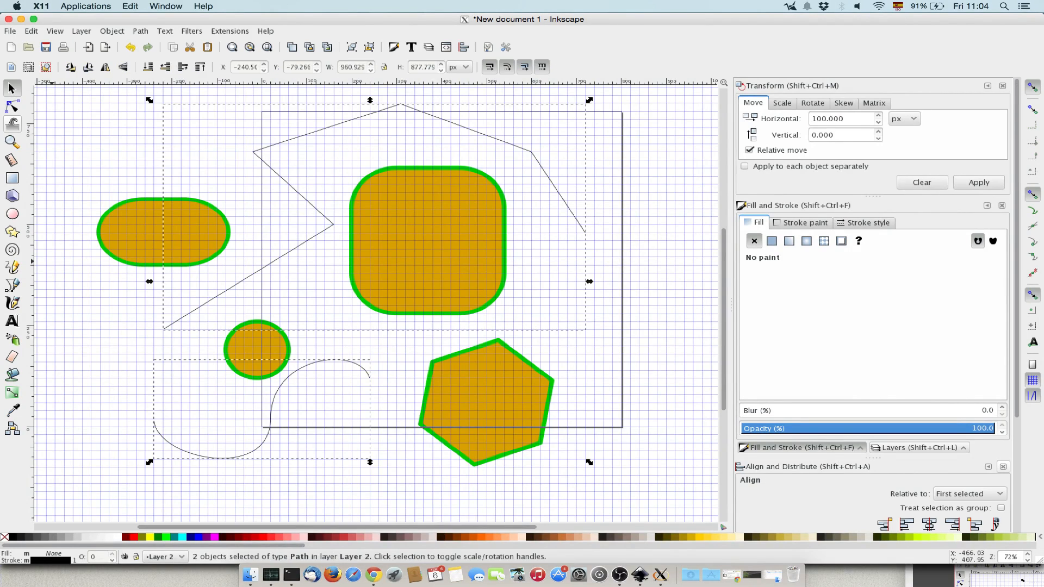
pyautogui.click(12, 107)
pyautogui.click(271, 419)
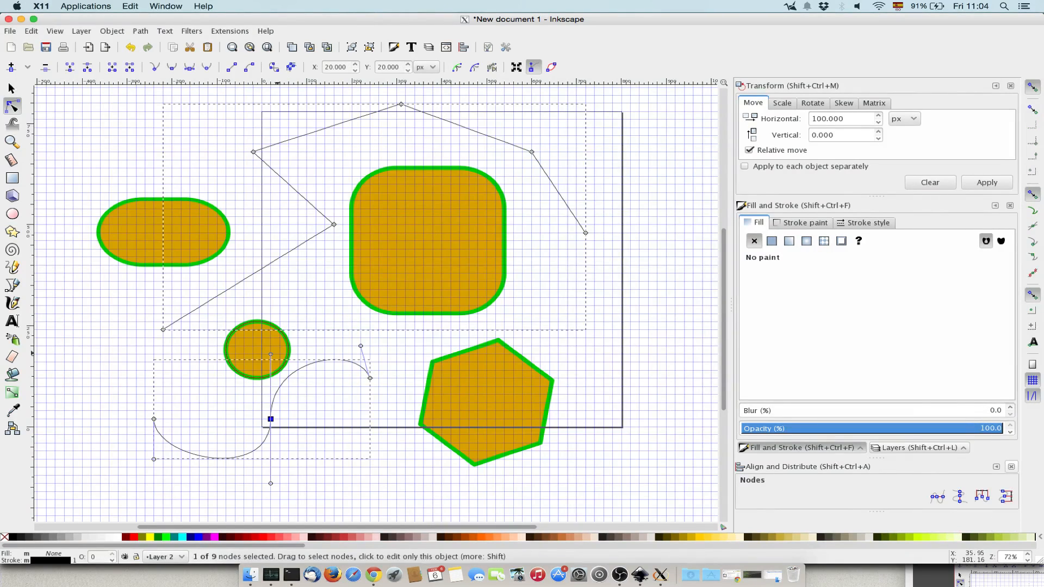
pyautogui.moveTo(271, 353); pyautogui.dragTo(301, 361)
# Step: Set both open paths' stroke width to 5 px with round joins and round caps
pyautogui.press('s')
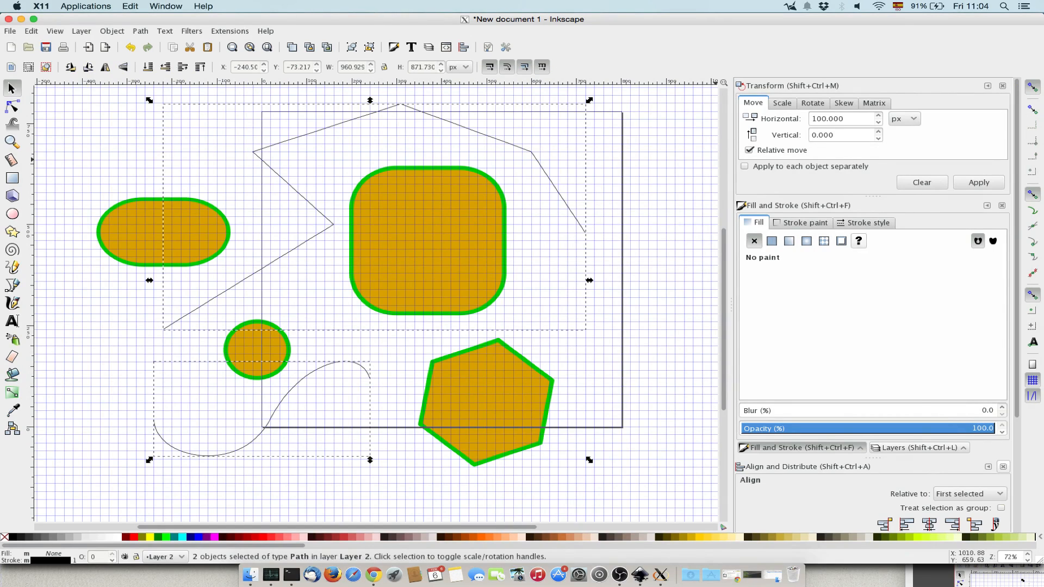
pyautogui.click(864, 222)
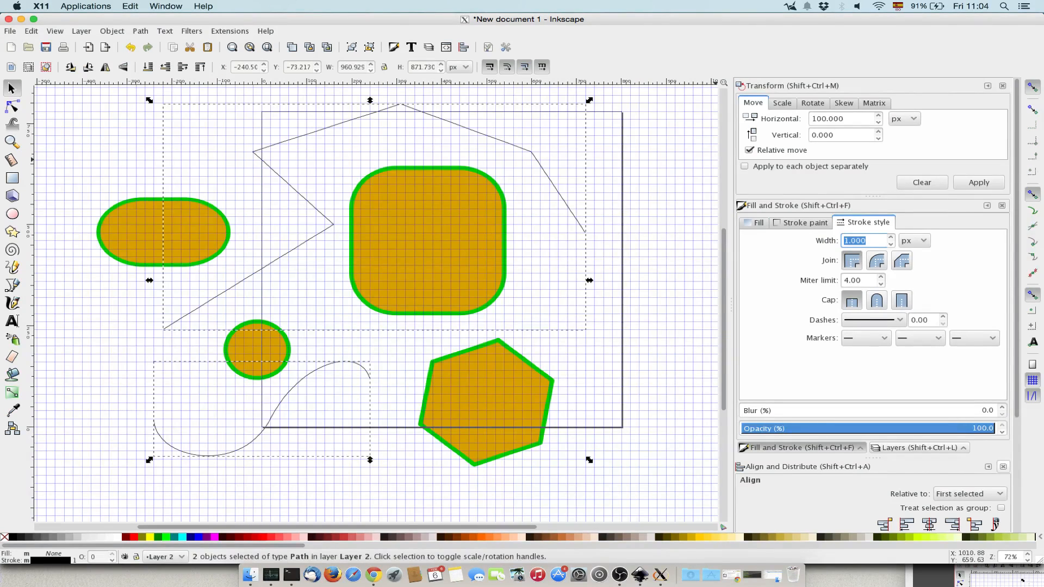
pyautogui.write('5')
pyautogui.press('Return')
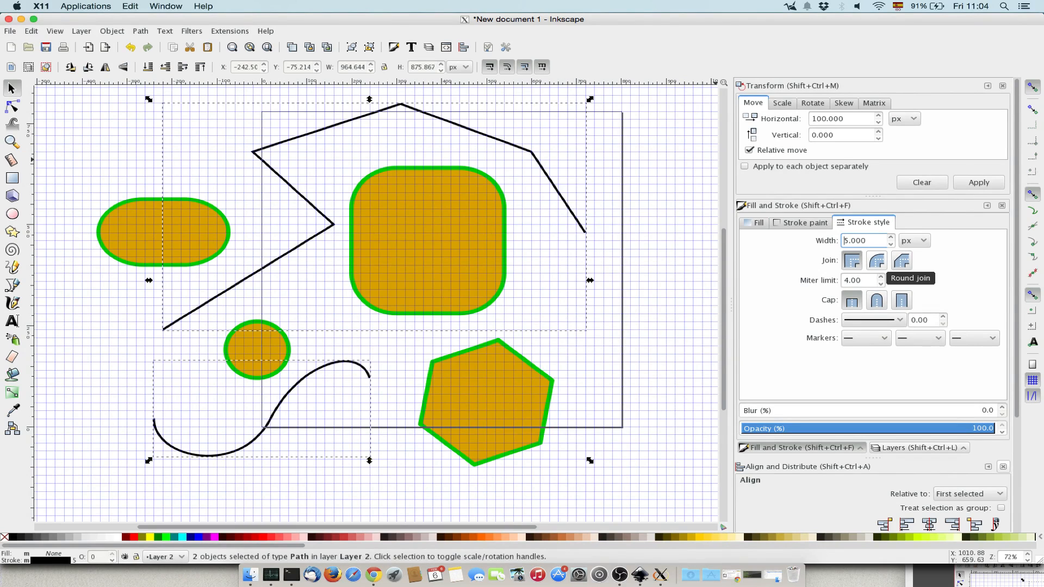
pyautogui.click(876, 261)
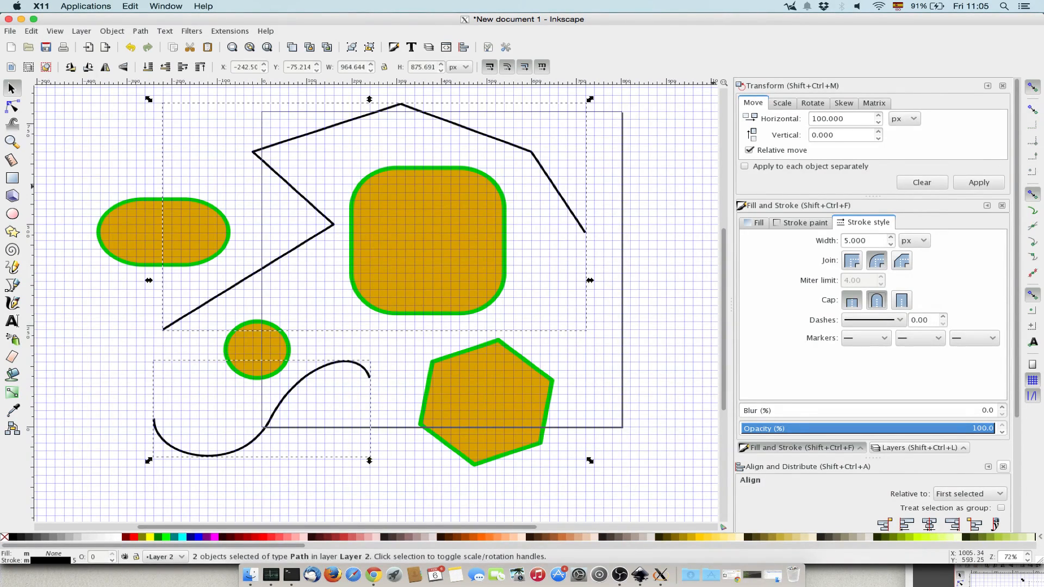
pyautogui.click(876, 300)
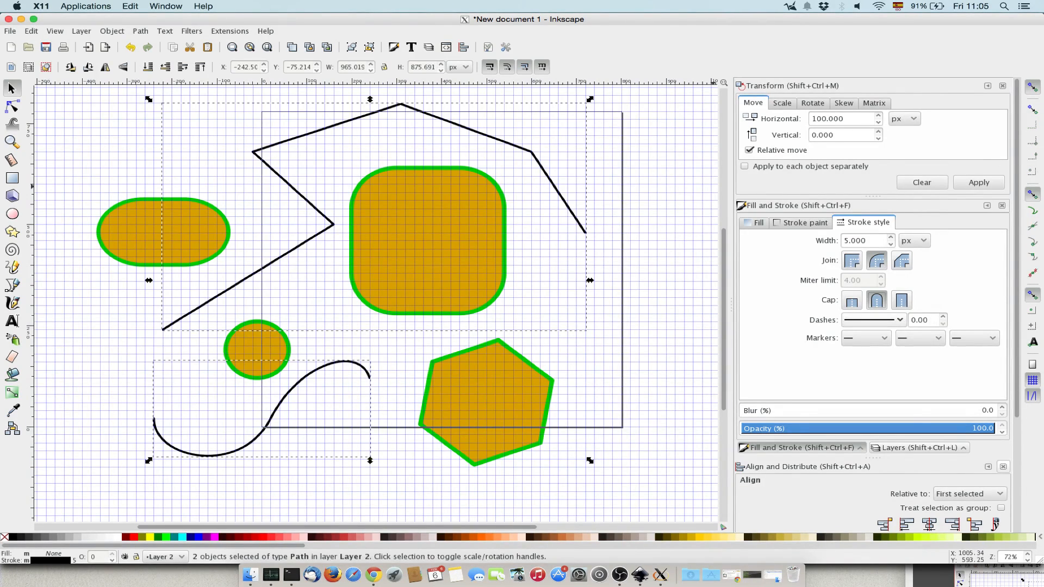
# Step: Apply a widely spaced dotted dash pattern to both open paths
pyautogui.click(871, 320)
pyautogui.click(874, 339)
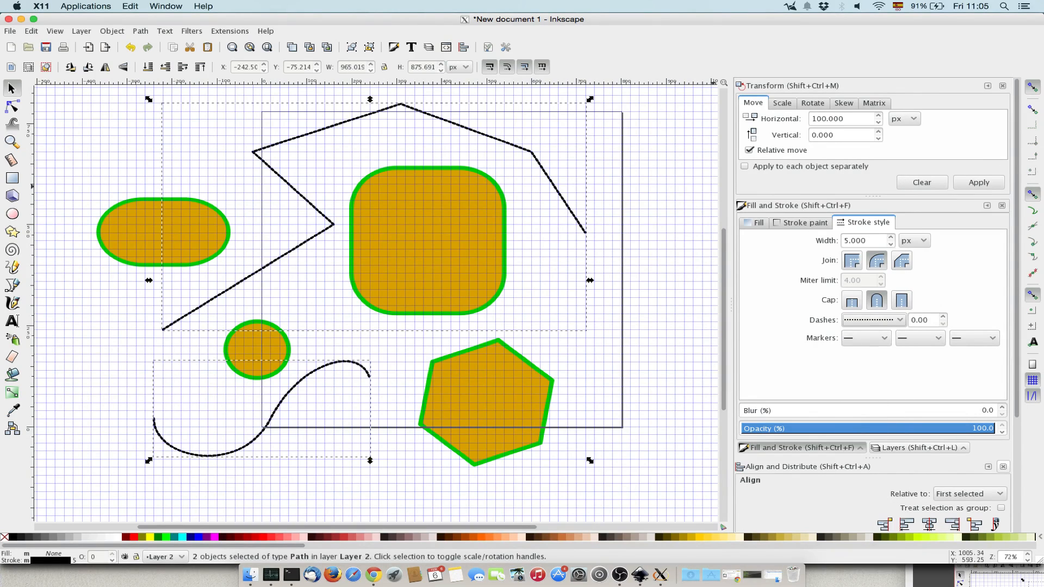
pyautogui.click(873, 319)
pyautogui.click(873, 364)
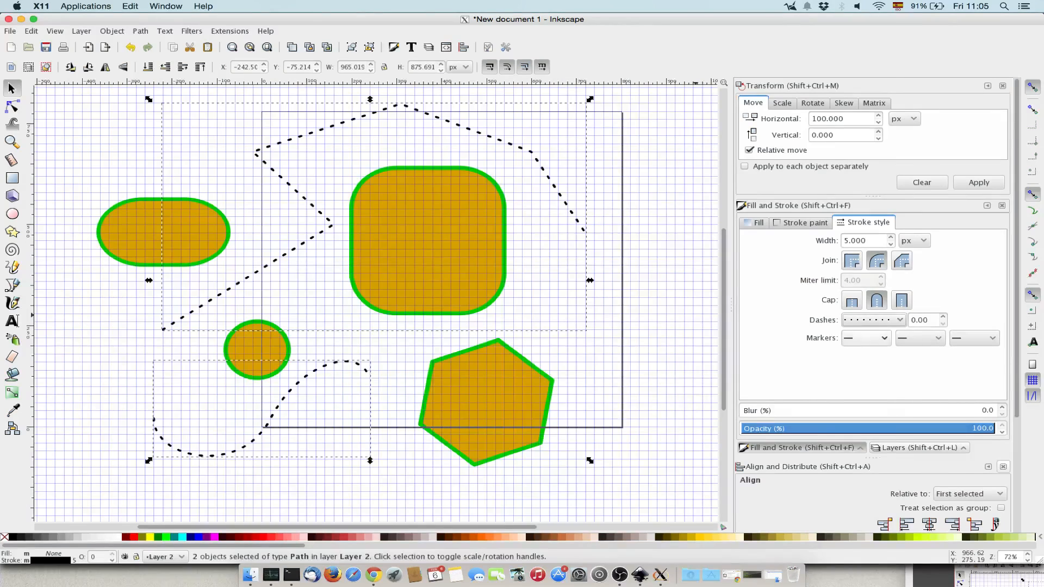
pyautogui.click(866, 338)
pyautogui.press('Escape')
# Step: Draw a single straight Bezier line sloping down to the right above the small rounded rectangle
pyautogui.click(51, 150)
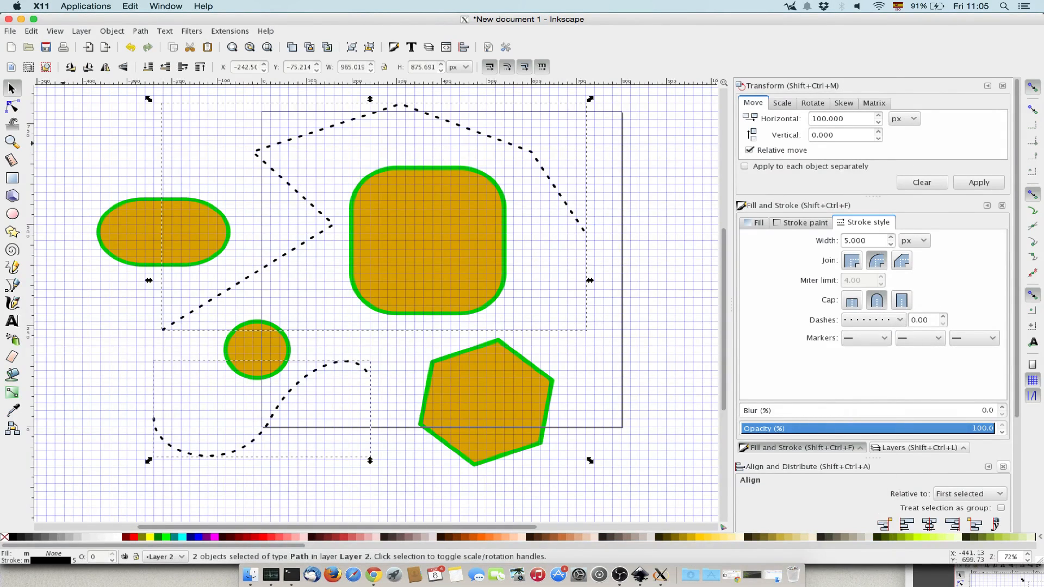
pyautogui.click(12, 284)
pyautogui.click(82, 128)
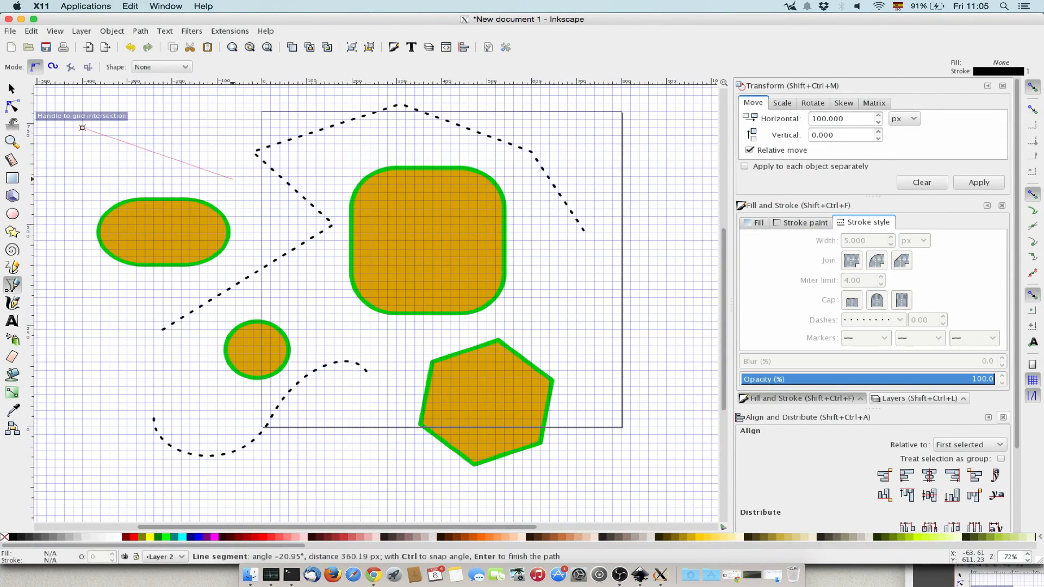
pyautogui.doubleClick(235, 184)
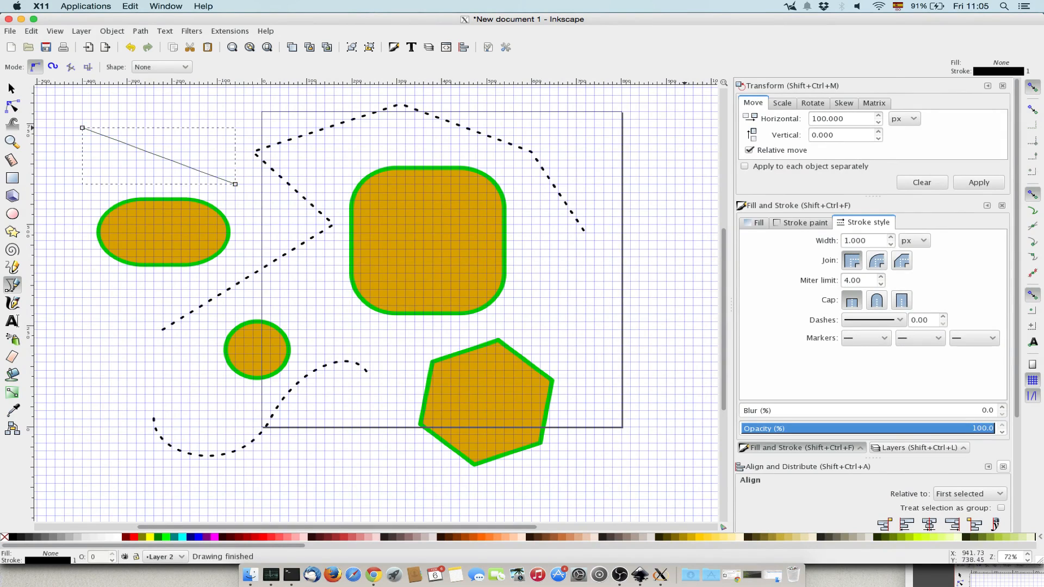
# Step: Set the new straight line's stroke width to 5 px and add a forward-pointing arrowhead as its end marker
pyautogui.doubleClick(864, 240)
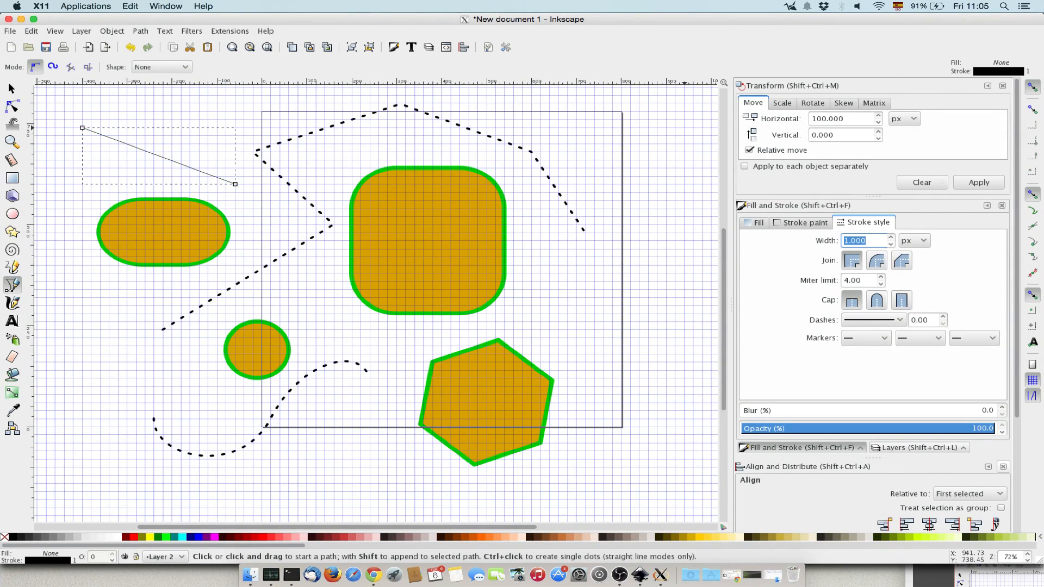
pyautogui.write('5')
pyautogui.click(974, 338)
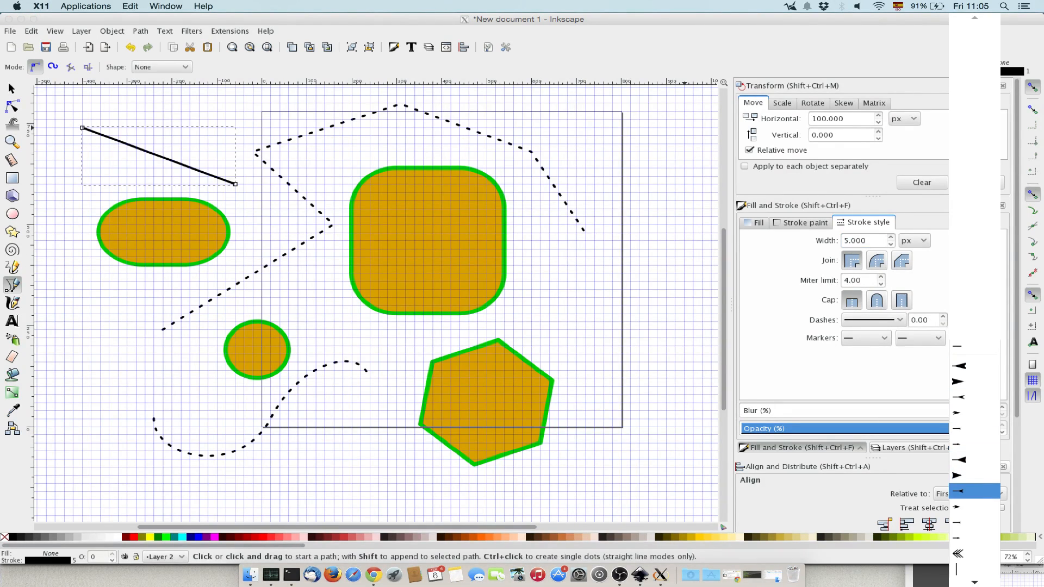
pyautogui.click(958, 506)
# Step: Select the arrow line and set its stroke width to 20 px
pyautogui.press('s')
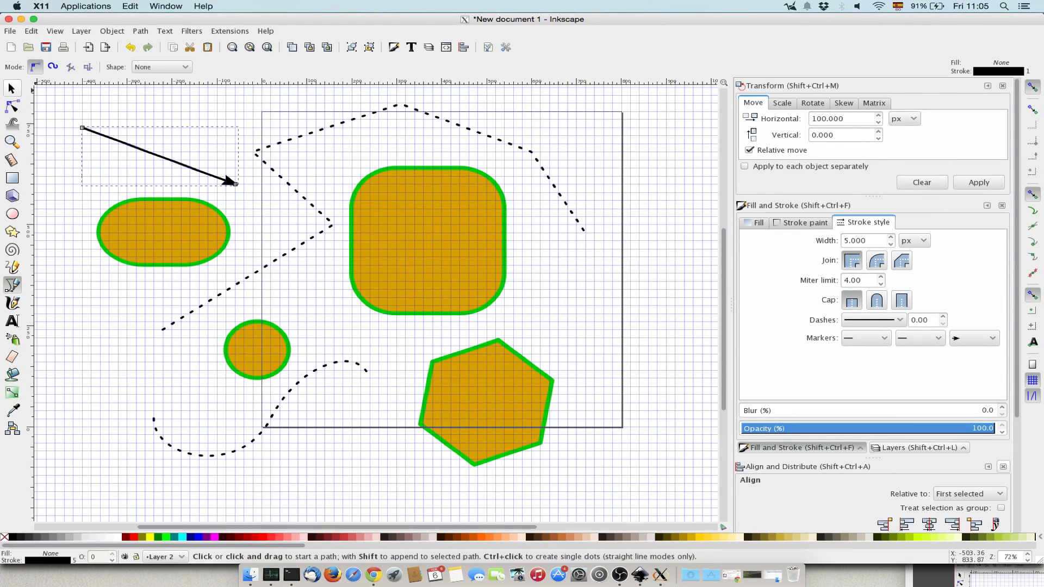
pyautogui.press('Escape')
pyautogui.click(208, 173)
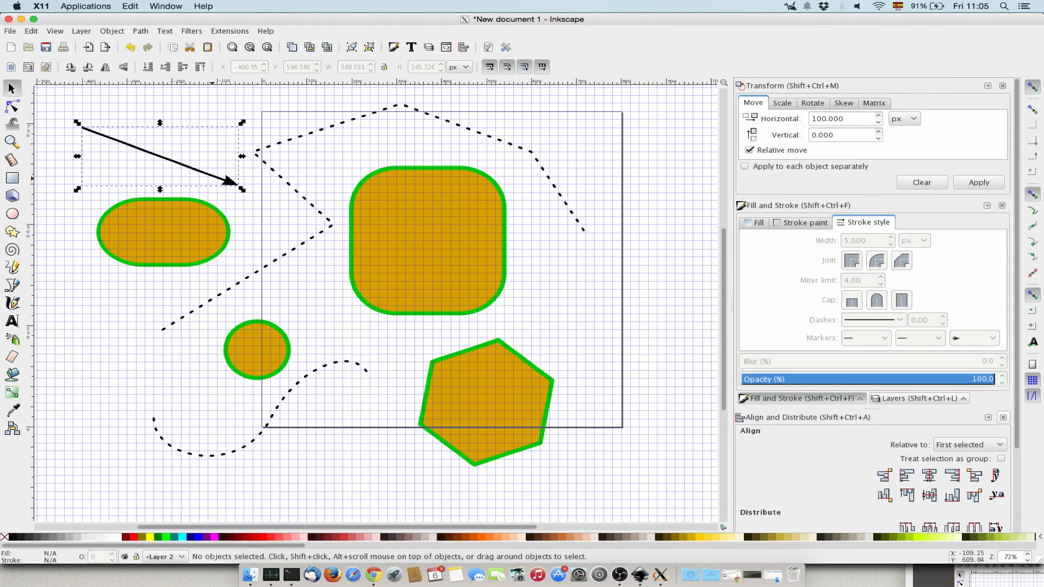
pyautogui.doubleClick(855, 241)
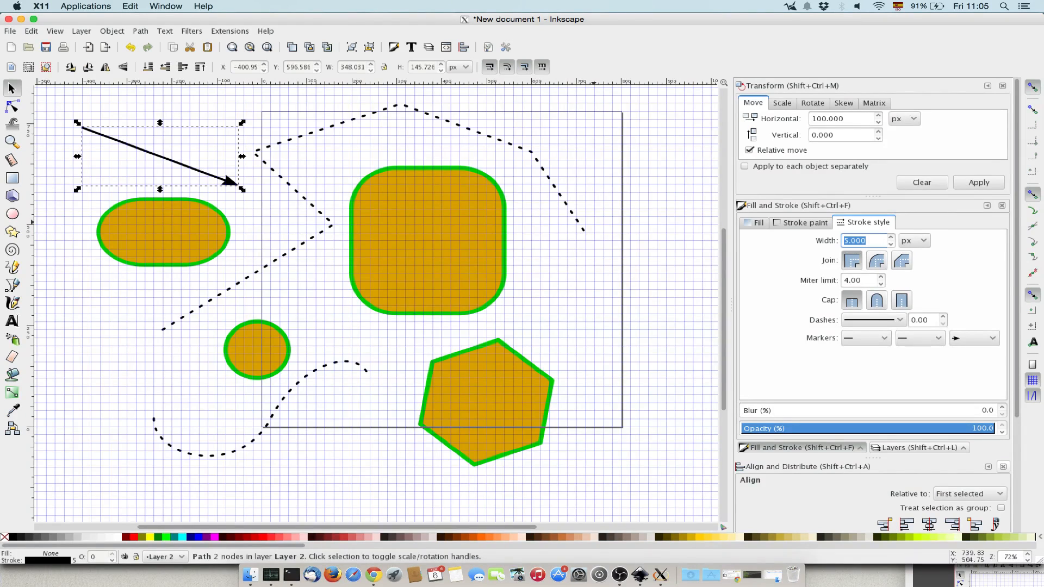
pyautogui.write('20')
pyautogui.press('Return')
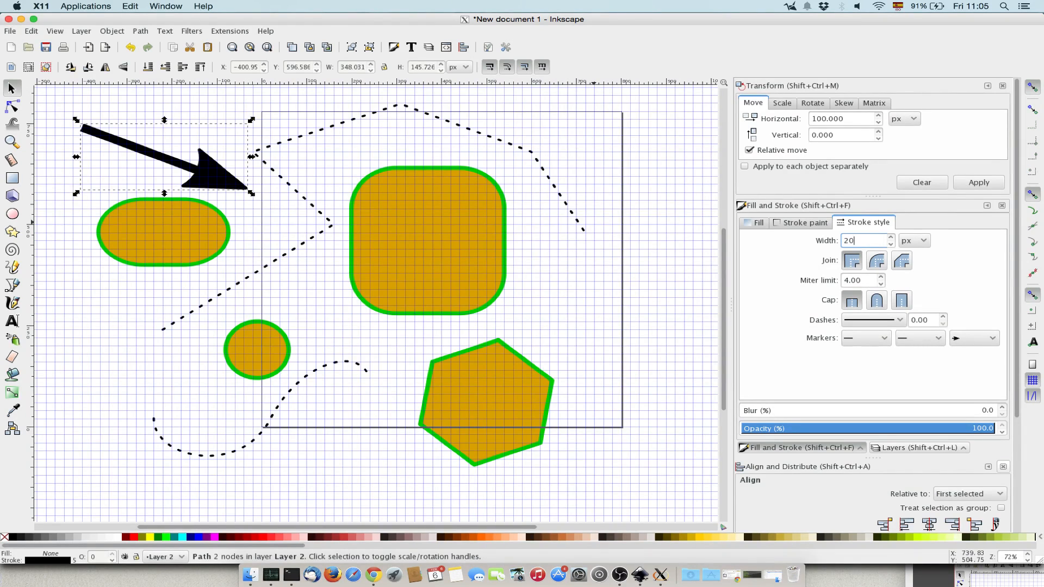
# Step: Change the thick arrow line's end marker to a smaller forward-pointing arrowhead
pyautogui.click(974, 338)
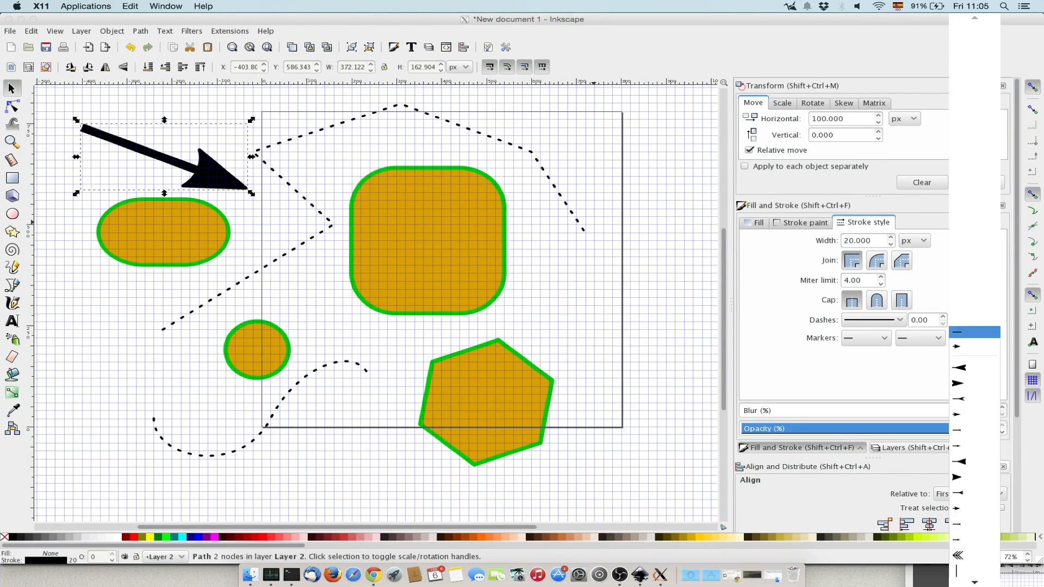
pyautogui.click(973, 539)
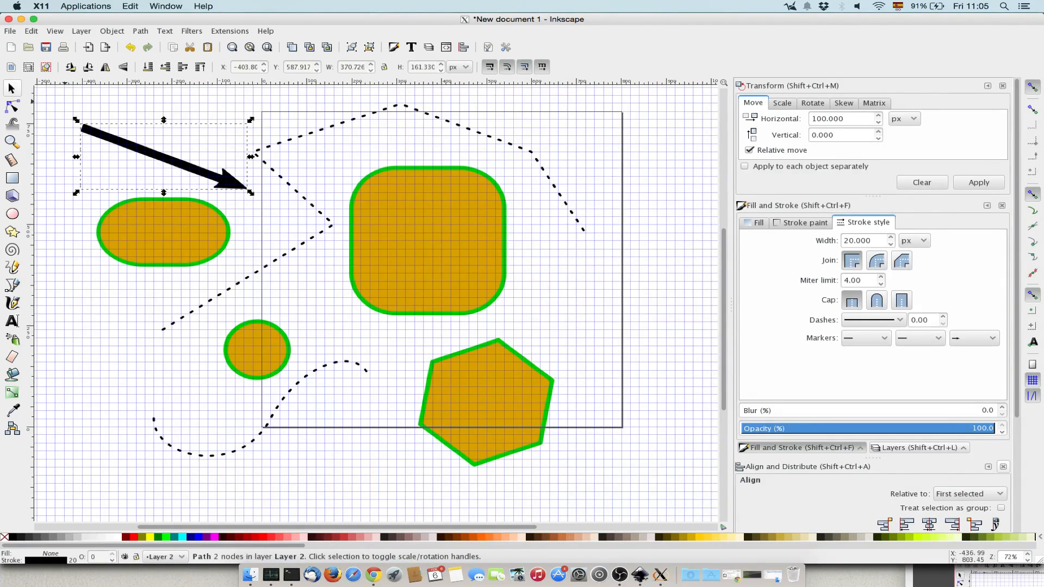
pyautogui.click(91, 88)
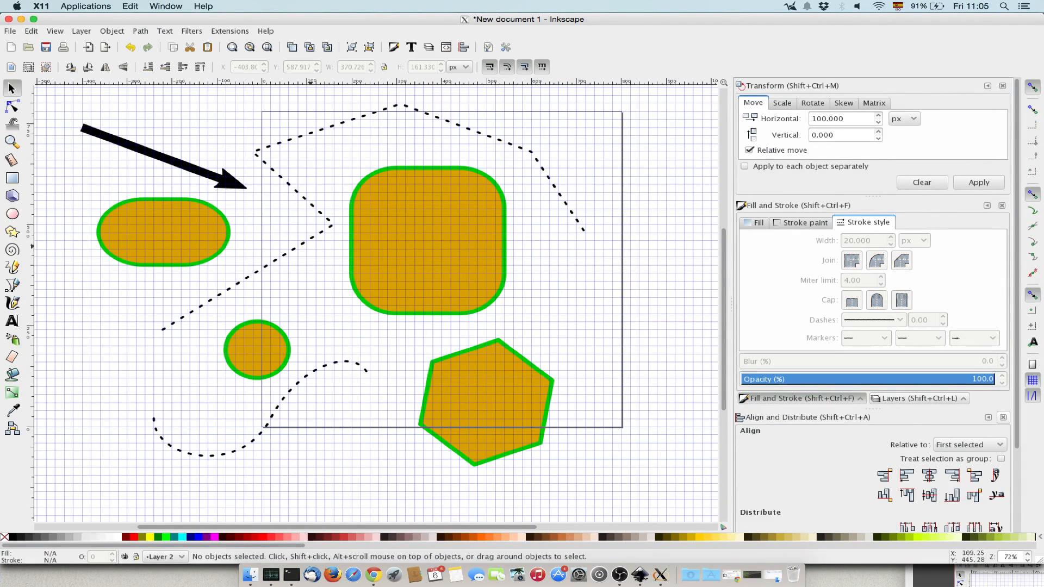
# Step: Add round dot mid markers to the nodes of the angular dotted path and deselect it
pyautogui.click(307, 238)
pyautogui.click(919, 337)
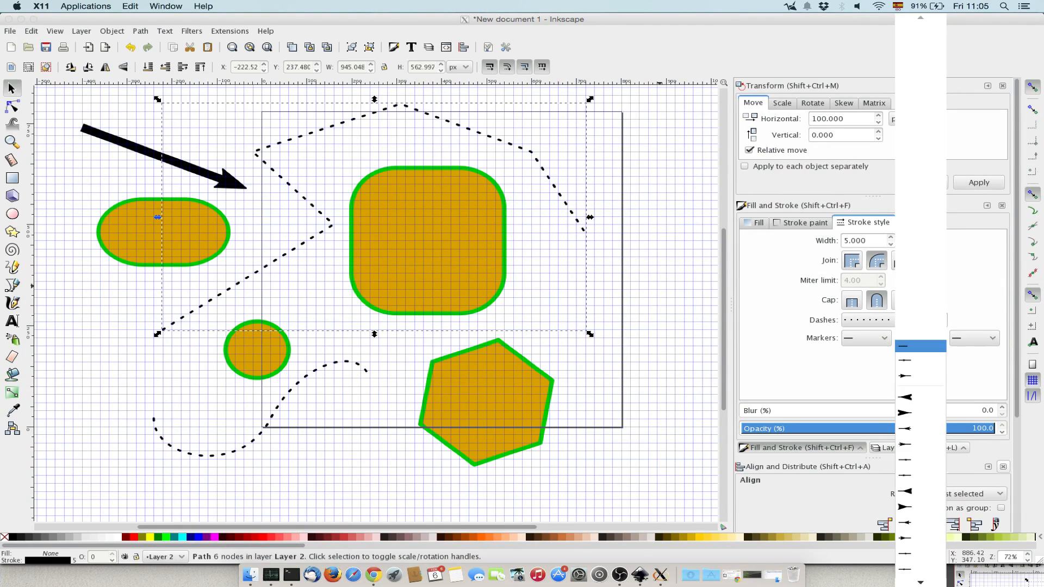
pyautogui.moveTo(920, 581)
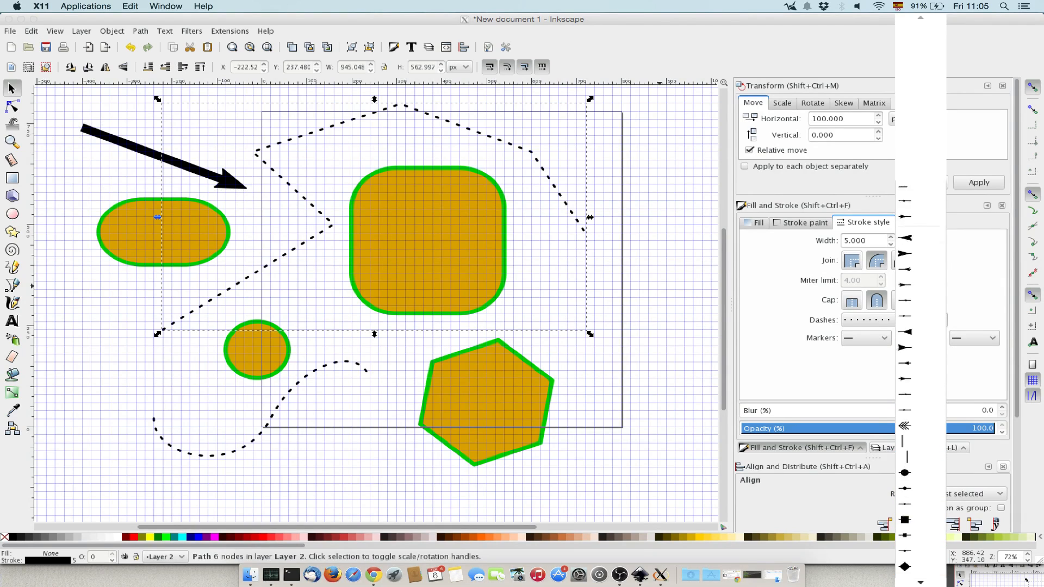
pyautogui.click(920, 445)
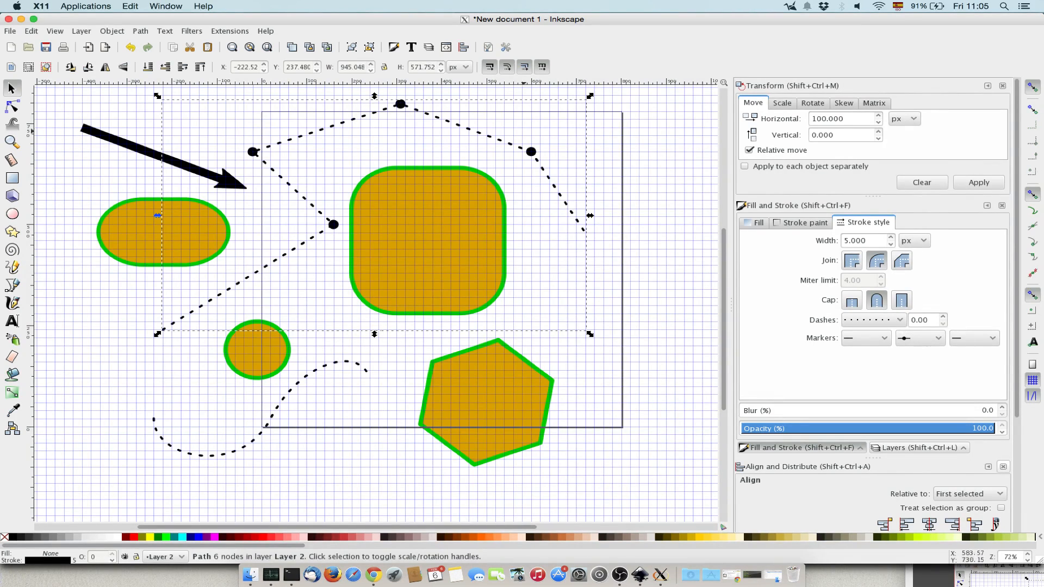
pyautogui.press('Escape')
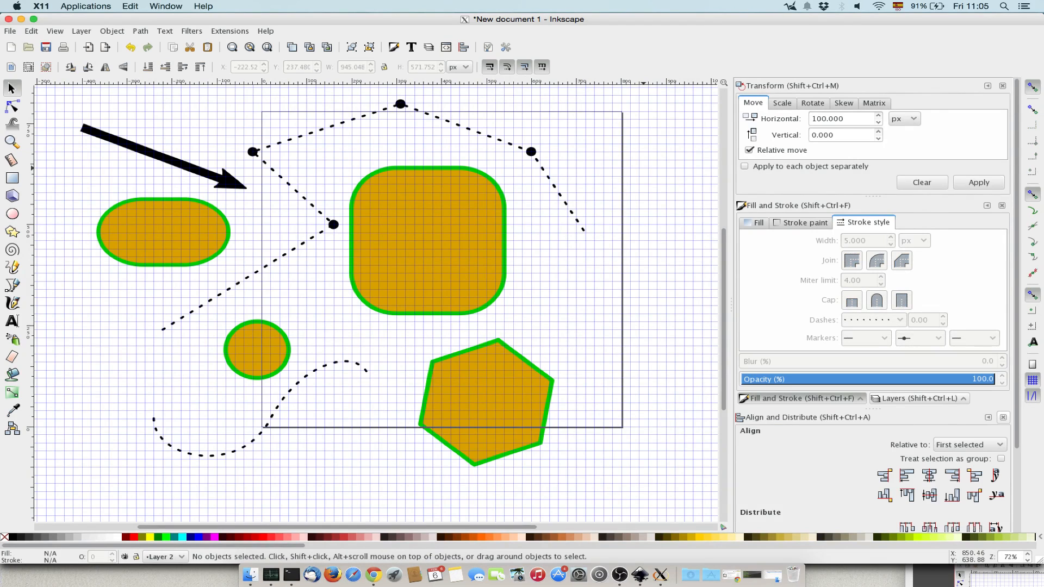
# Step: Try a strong blur on the large rounded rectangle, and reset its blur to 0
pyautogui.click(428, 241)
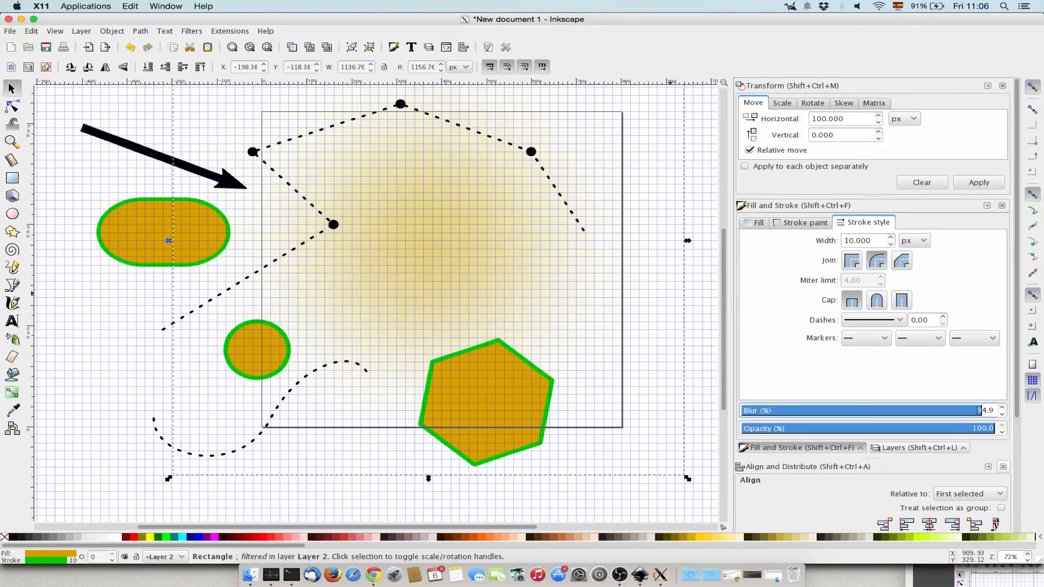
pyautogui.moveTo(978, 410); pyautogui.dragTo(974, 410)
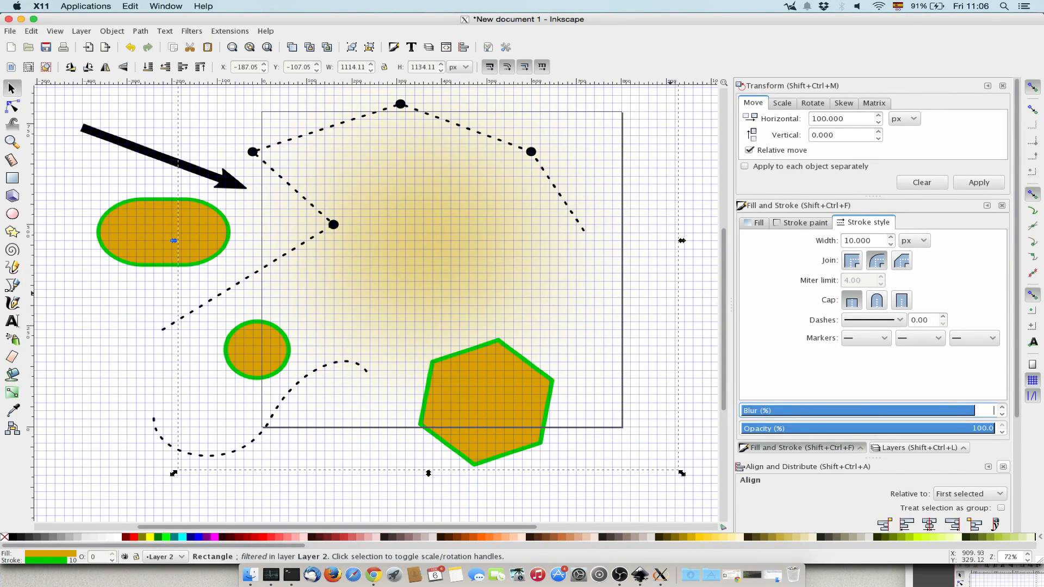
pyautogui.press('Return')
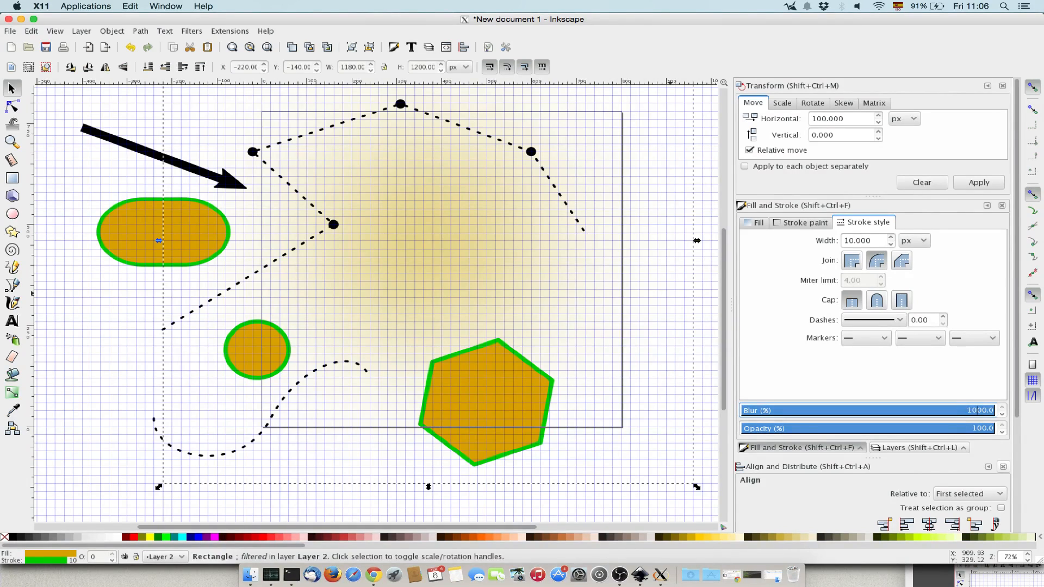
pyautogui.press('Return')
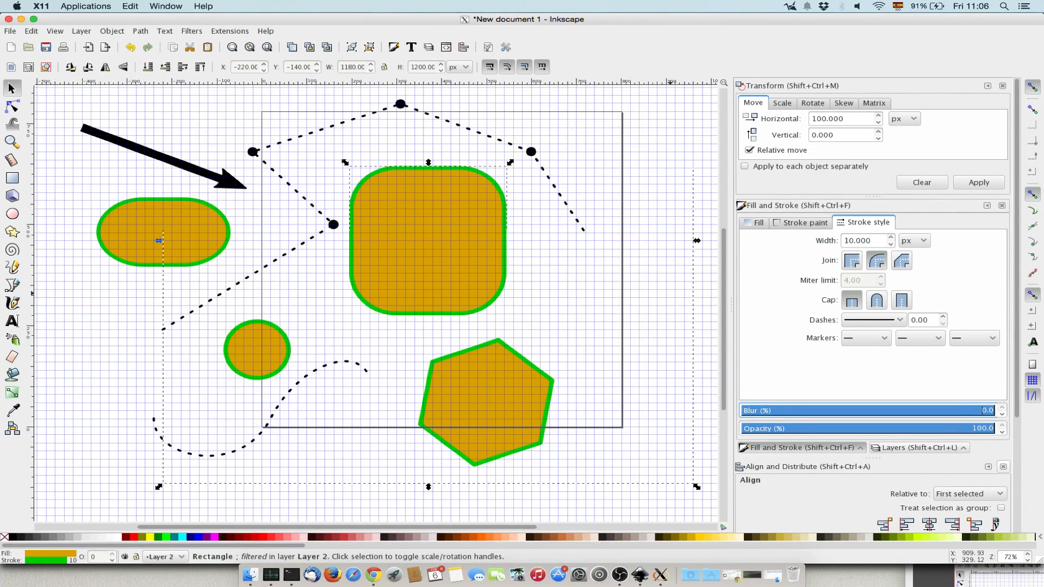
pyautogui.click(113, 100)
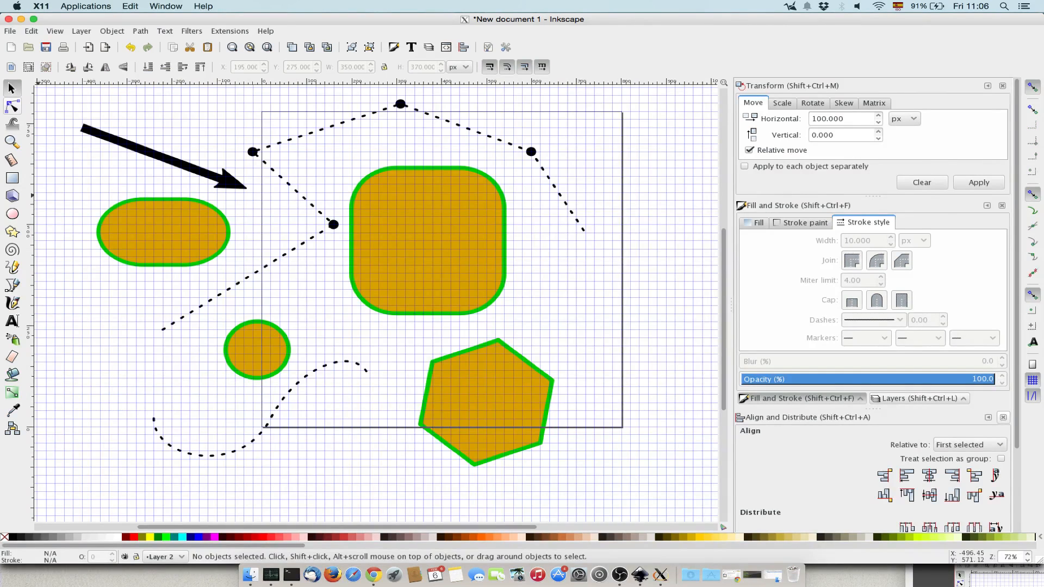
# Step: Join the lower-left end node of the angular dotted path with the left end node of the curved dotted path, and undo the join
pyautogui.click(12, 106)
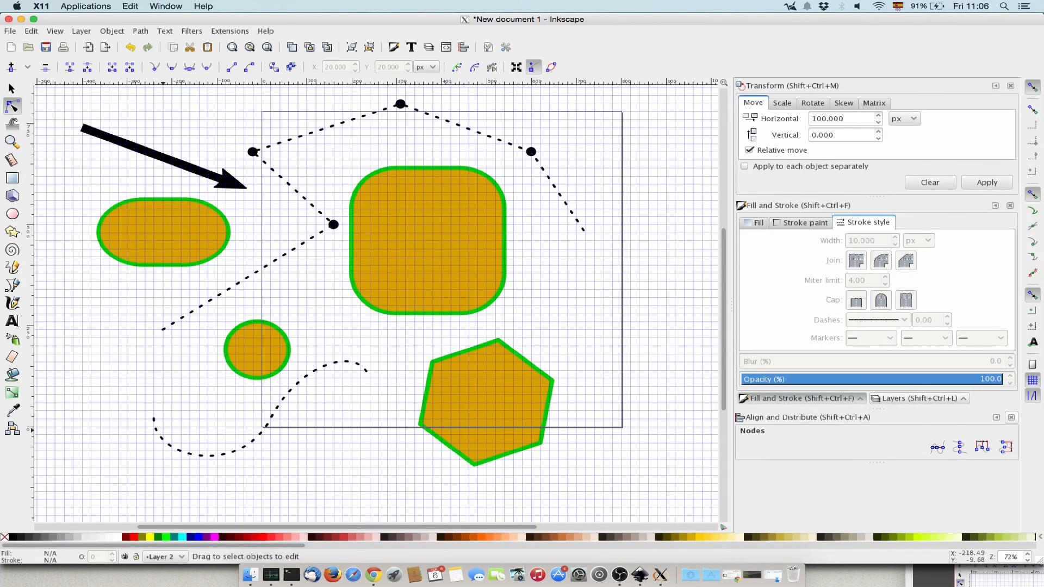
pyautogui.click(157, 432)
pyautogui.keyDown('shift'); pyautogui.click(186, 315); pyautogui.keyUp('shift')
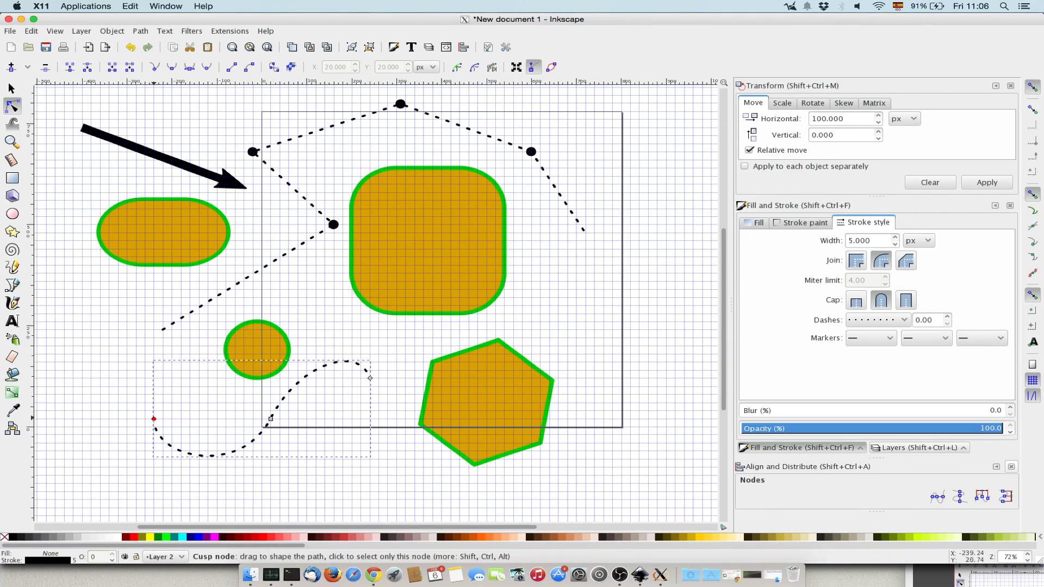
pyautogui.keyDown('shift'); pyautogui.click(187, 315); pyautogui.keyUp('shift')
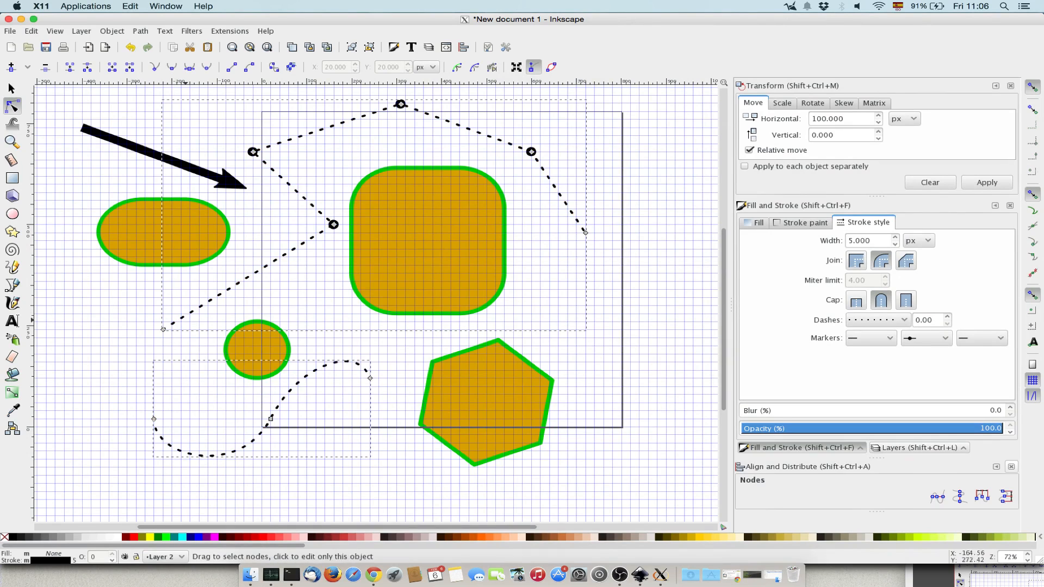
pyautogui.click(163, 329)
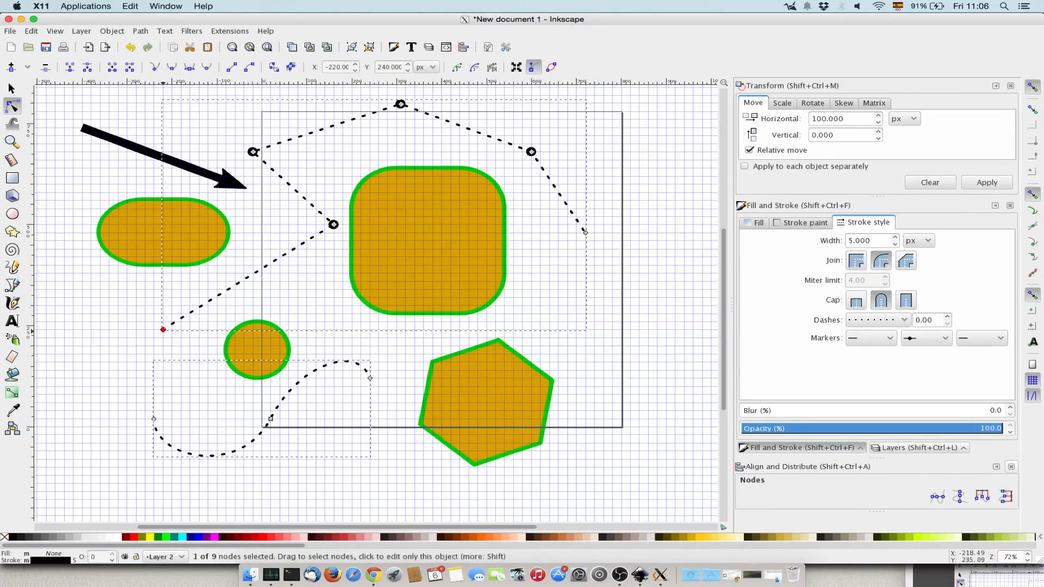
pyautogui.keyDown('shift'); pyautogui.click(154, 419); pyautogui.keyUp('shift')
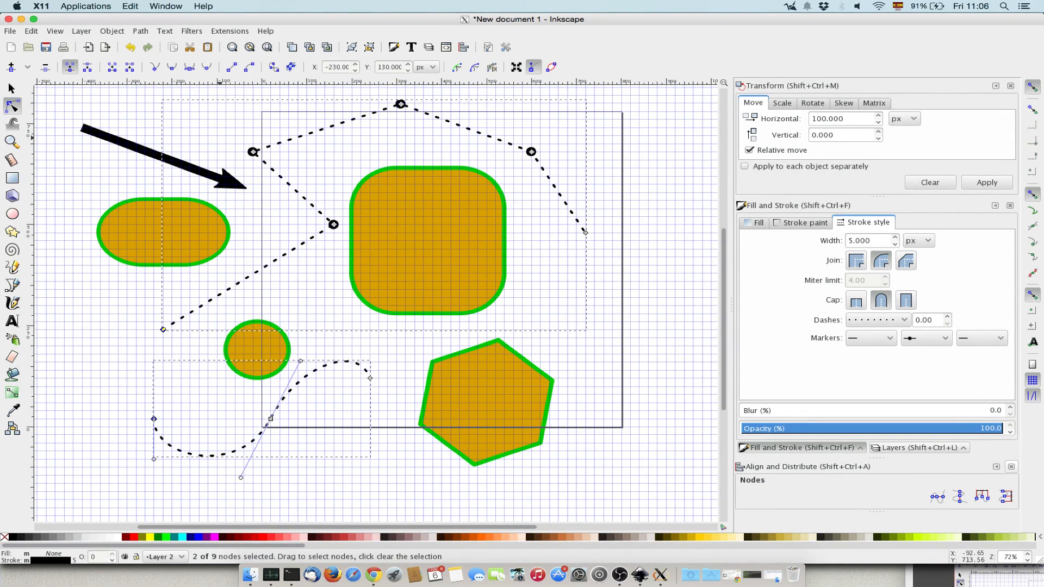
pyautogui.click(70, 67)
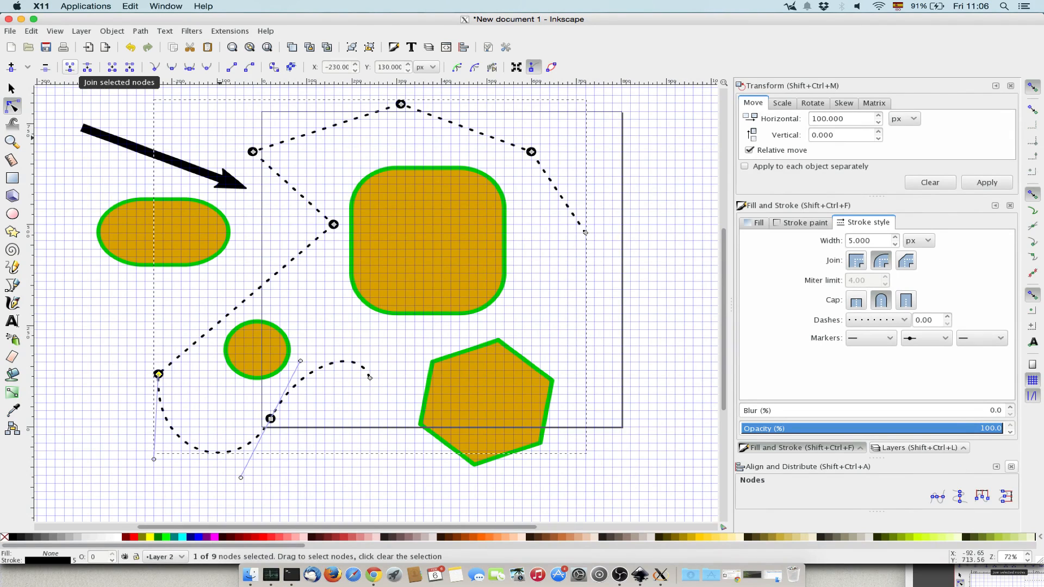
pyautogui.hotkey('ctrl', 'z')
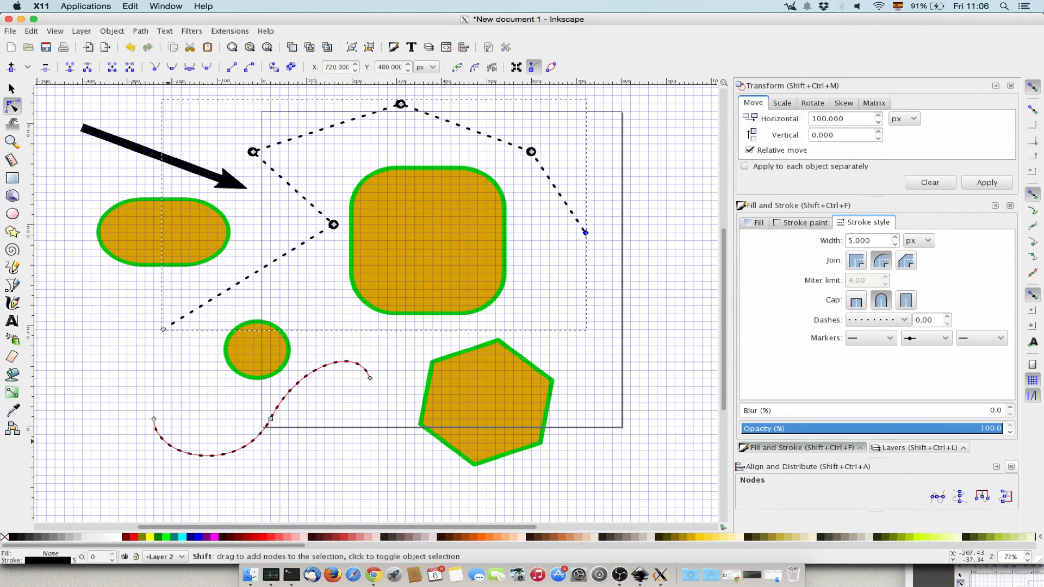
# Step: Connect the left end nodes of the two dotted paths with a new segment, and delete the segment between them
pyautogui.keyDown('shift'); pyautogui.click(179, 448); pyautogui.keyUp('shift')
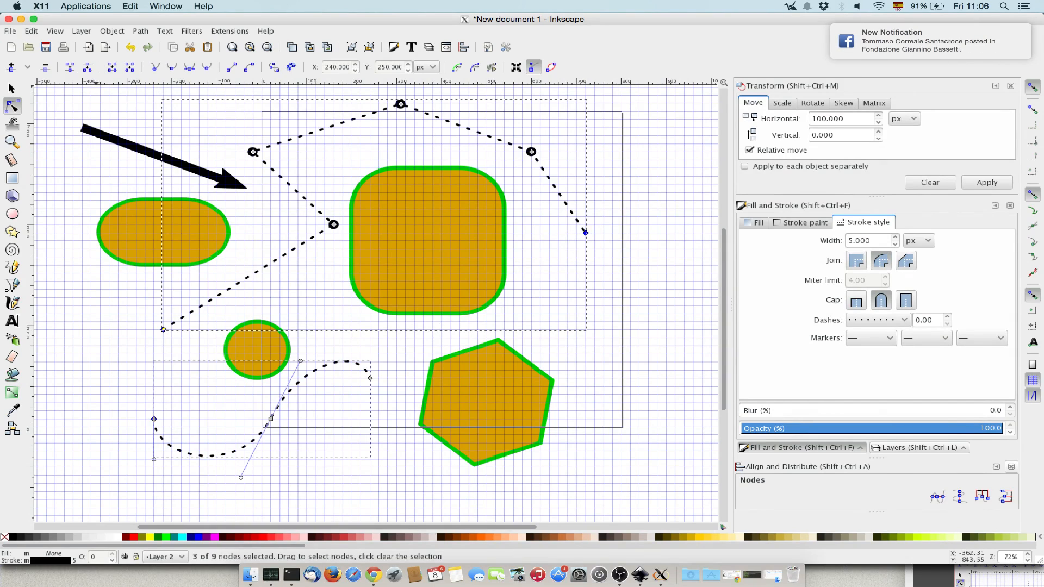
pyautogui.click(112, 67)
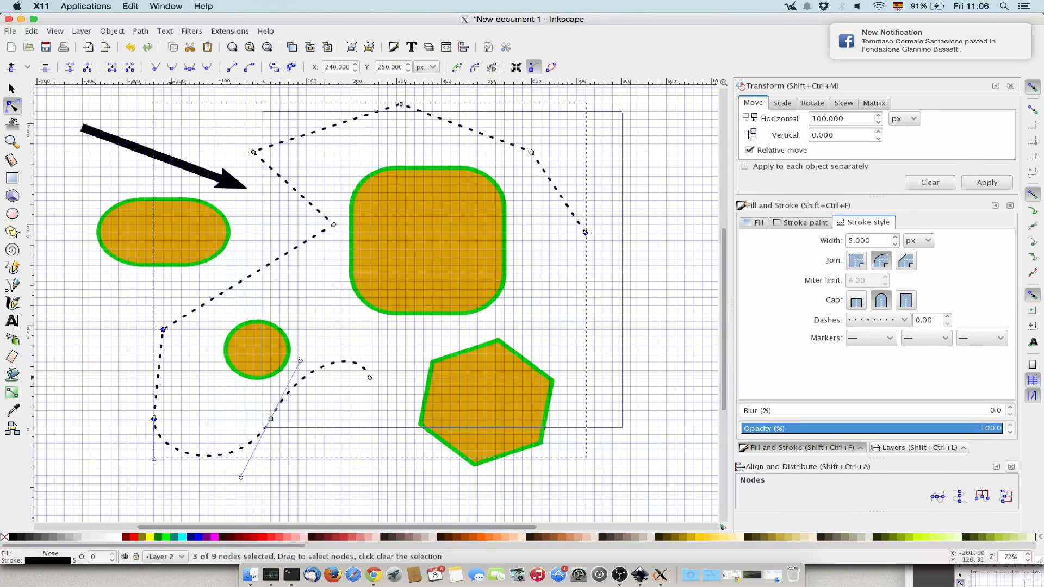
pyautogui.click(129, 67)
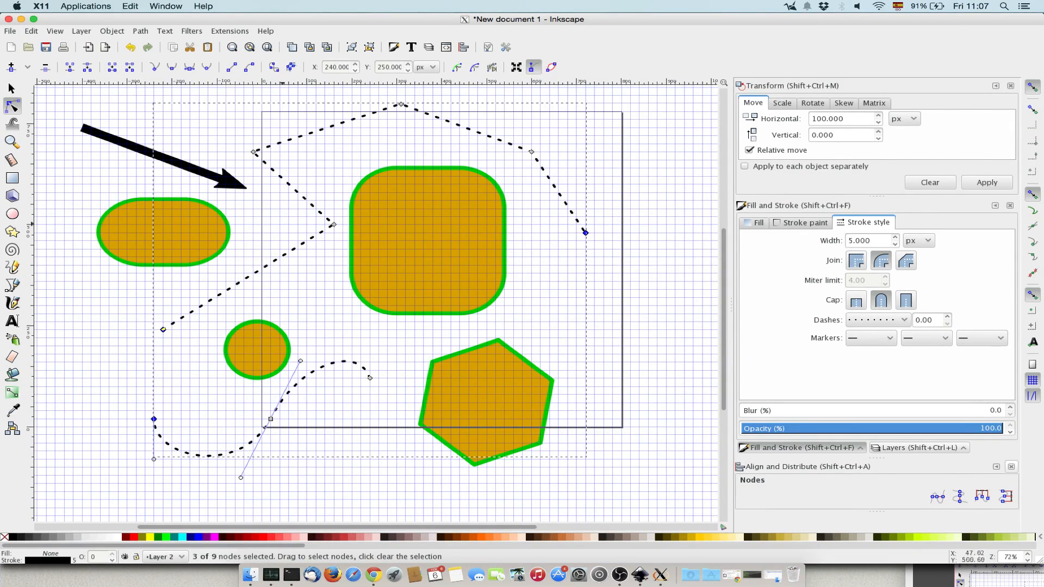
# Step: Break the dotted path at its inner corner node beside the large rounded rectangle, and move one of the separated end nodes upward
pyautogui.click(333, 224)
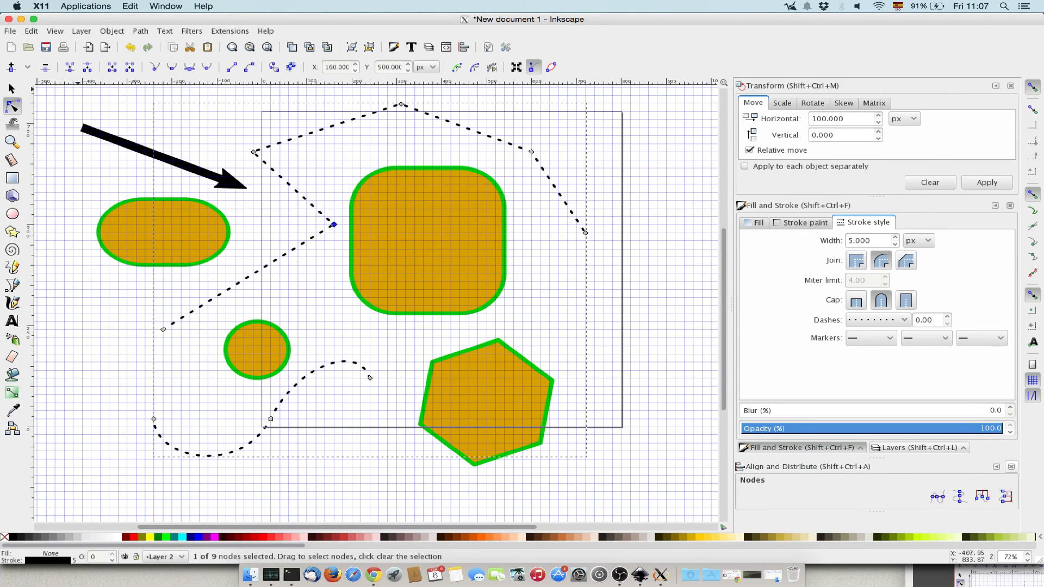
pyautogui.click(87, 67)
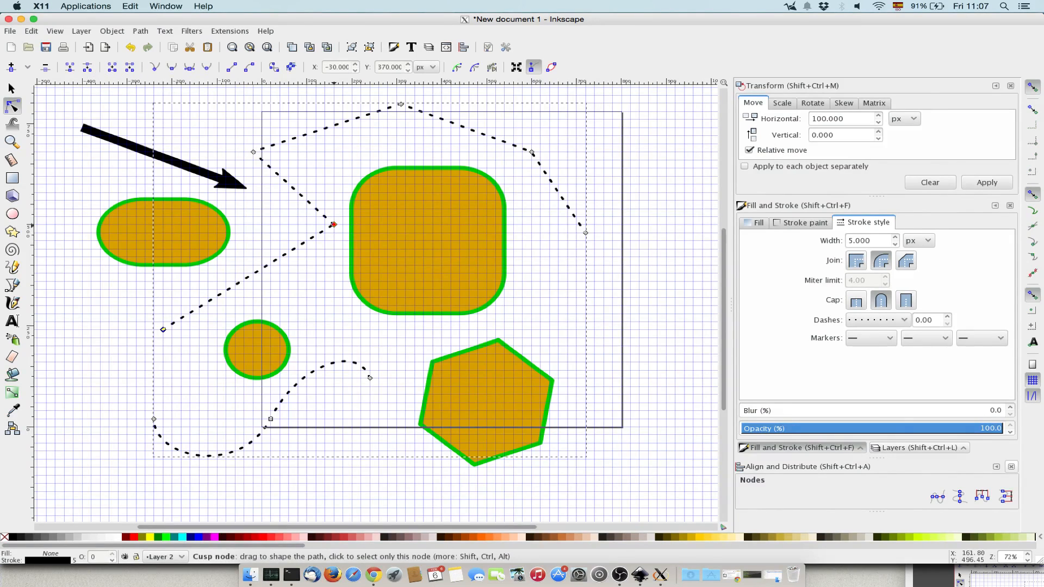
pyautogui.moveTo(334, 224); pyautogui.dragTo(334, 200)
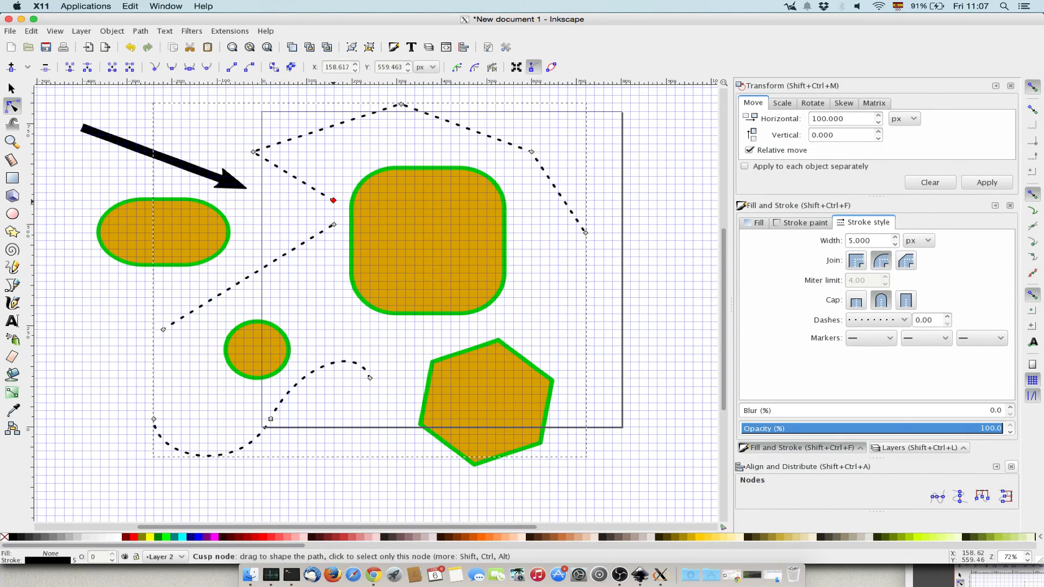
pyautogui.click(363, 158)
# Step: Make the topmost node of the dotted path symmetric and lengthen its handles horizontally
pyautogui.click(401, 104)
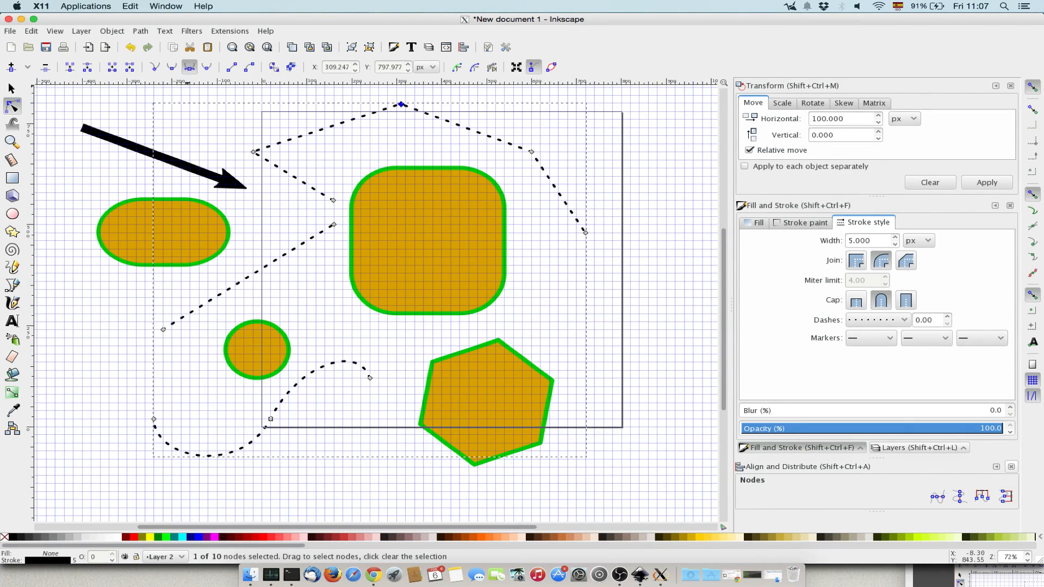
pyautogui.click(189, 67)
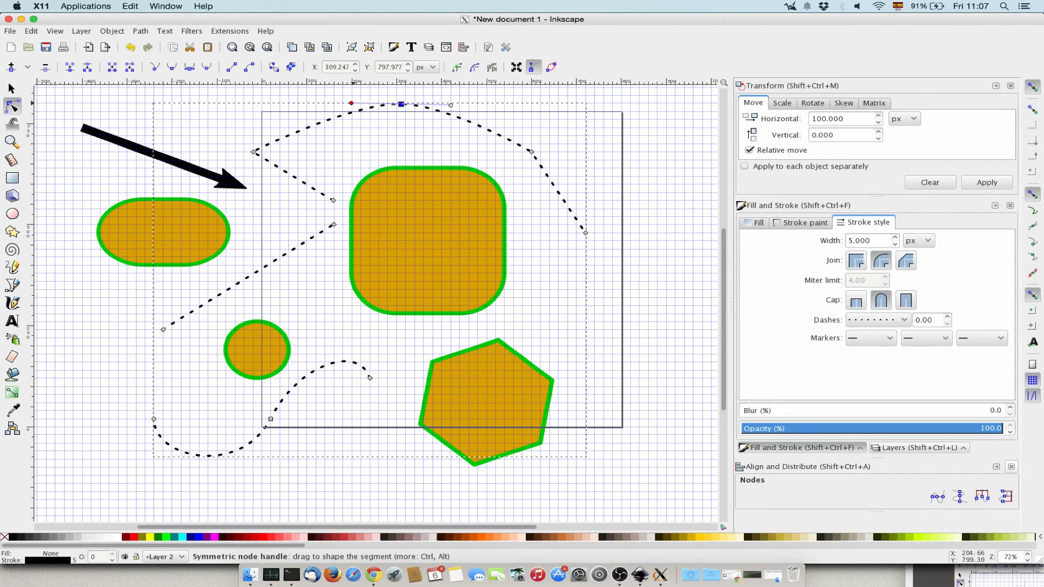
pyautogui.moveTo(351, 103); pyautogui.dragTo(284, 119)
pyautogui.moveTo(316, 102)
pyautogui.mouseDown()
pyautogui.moveTo(326, 102)
pyautogui.moveTo(316, 103)
pyautogui.mouseUp()
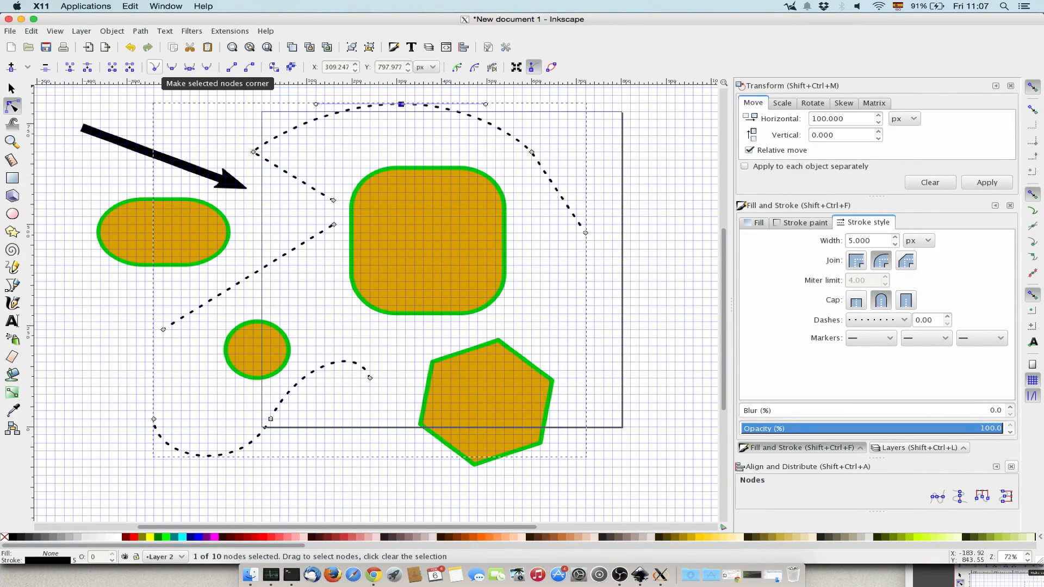
# Step: Switch the topmost dotted-path node through the corner, smooth and symmetric types, finish with a corner node, and deselect it
pyautogui.click(155, 67)
pyautogui.click(171, 67)
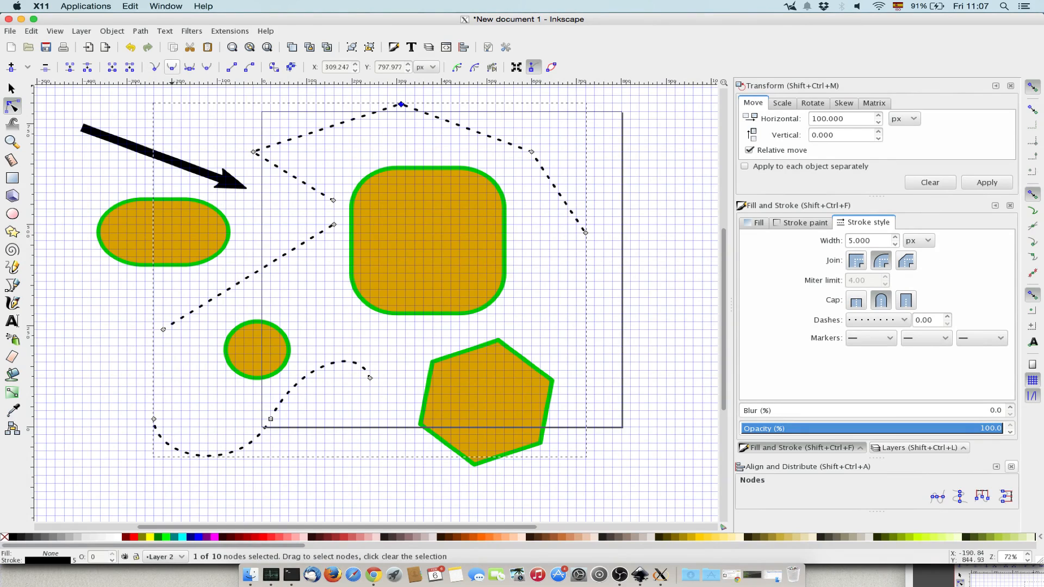
pyautogui.click(189, 67)
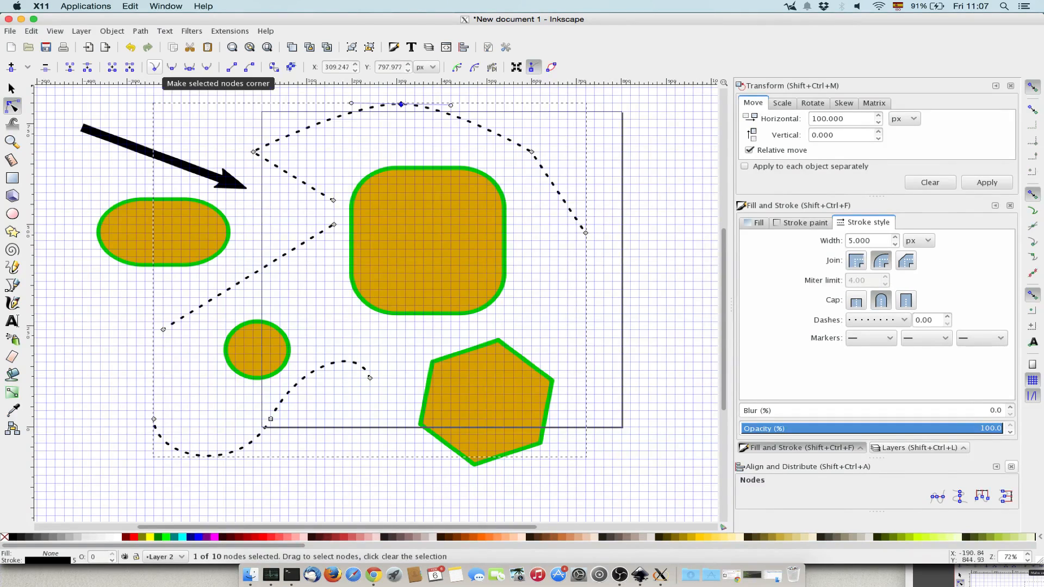
pyautogui.click(155, 67)
pyautogui.press('Escape')
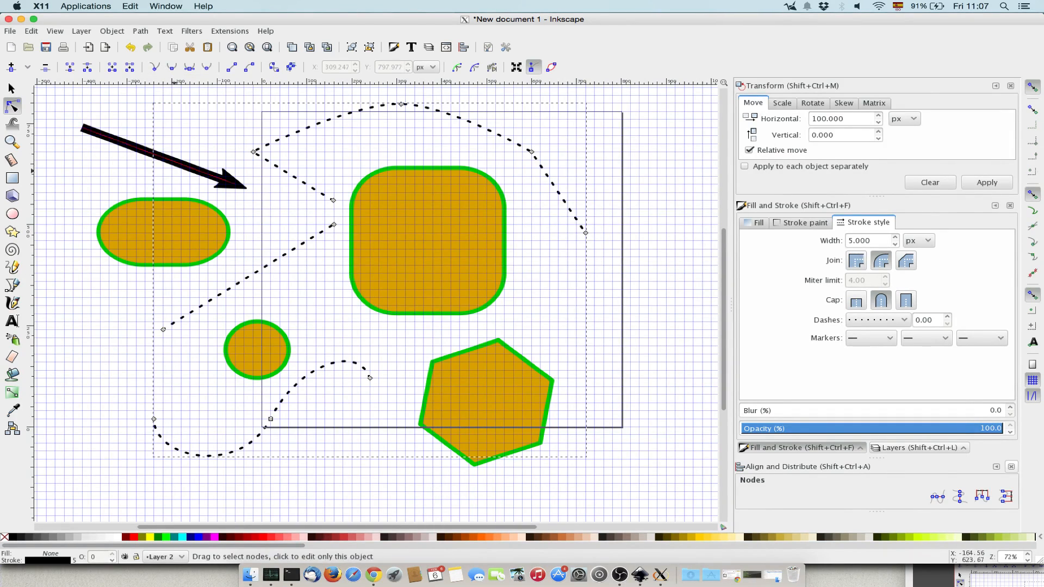
# Step: Group the large rounded rectangle and the hexagon together
pyautogui.click(11, 87)
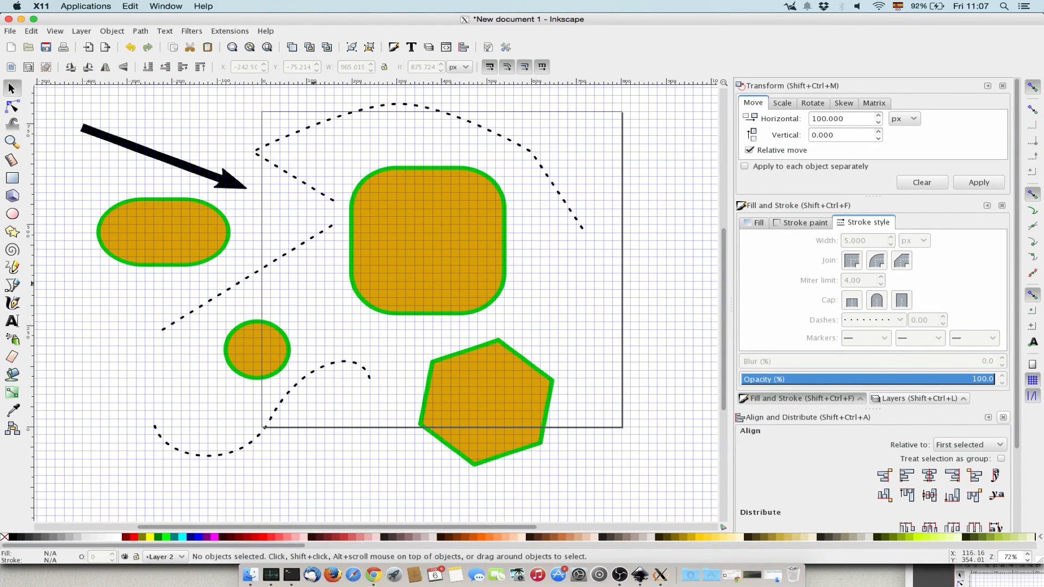
pyautogui.click(55, 31)
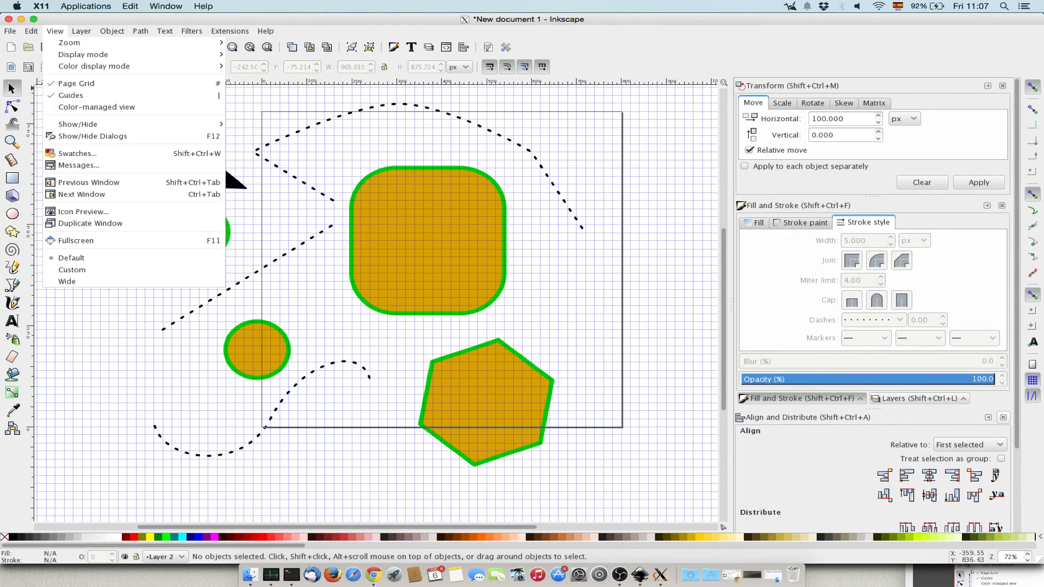
pyautogui.press('Escape')
pyautogui.click(427, 239)
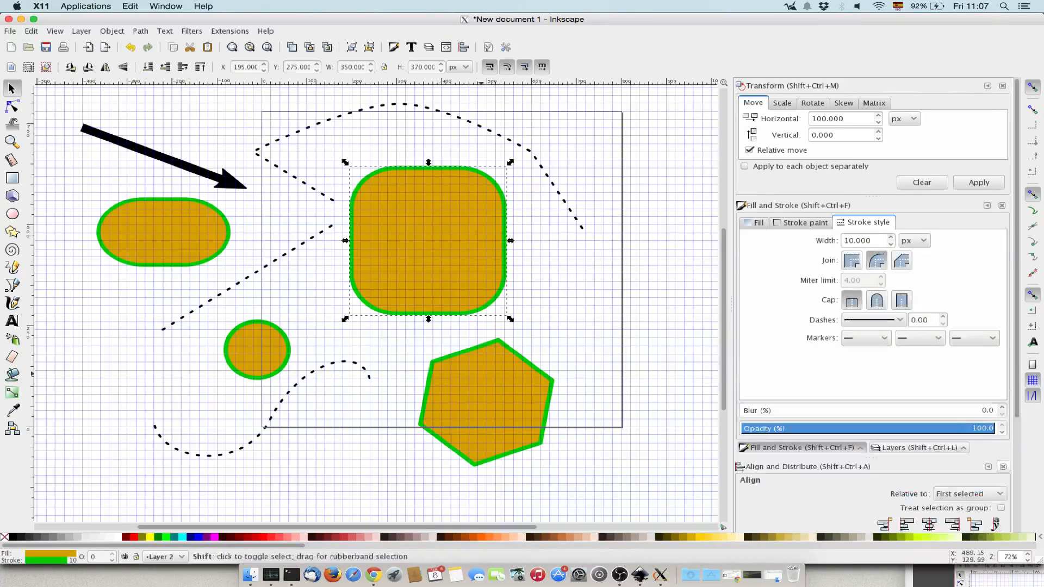
pyautogui.keyDown('shift'); pyautogui.click(486, 402); pyautogui.keyUp('shift')
pyautogui.click(112, 31)
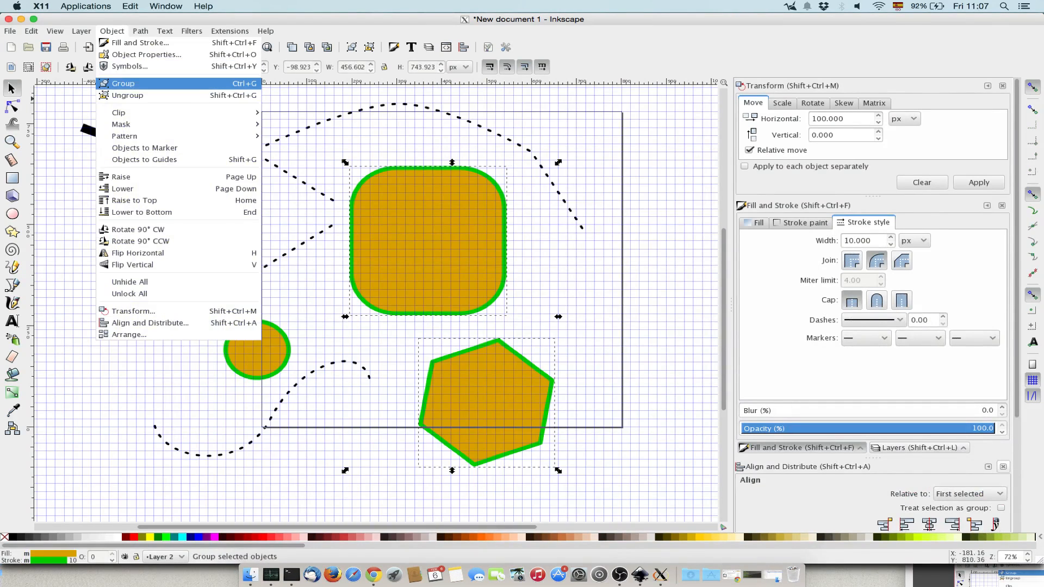
pyautogui.click(131, 84)
# Step: Move the group about 36 px to the right and 8 px up, and ungroup it
pyautogui.moveTo(446, 209)
pyautogui.mouseDown()
pyautogui.moveTo(544, 209)
pyautogui.moveTo(585, 191)
pyautogui.moveTo(366, 183)
pyautogui.moveTo(455, 213)
pyautogui.mouseUp()
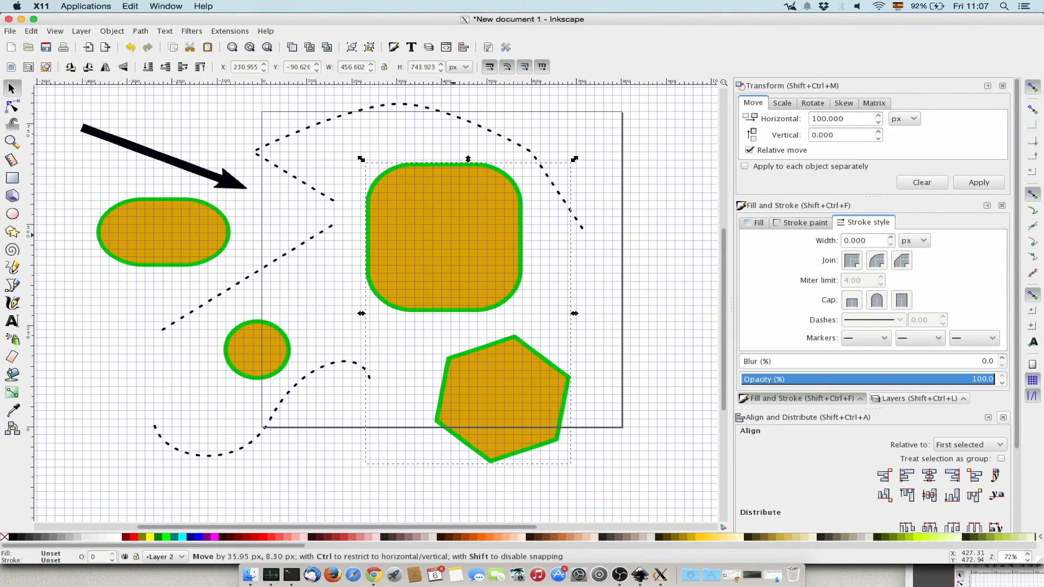
pyautogui.click(112, 31)
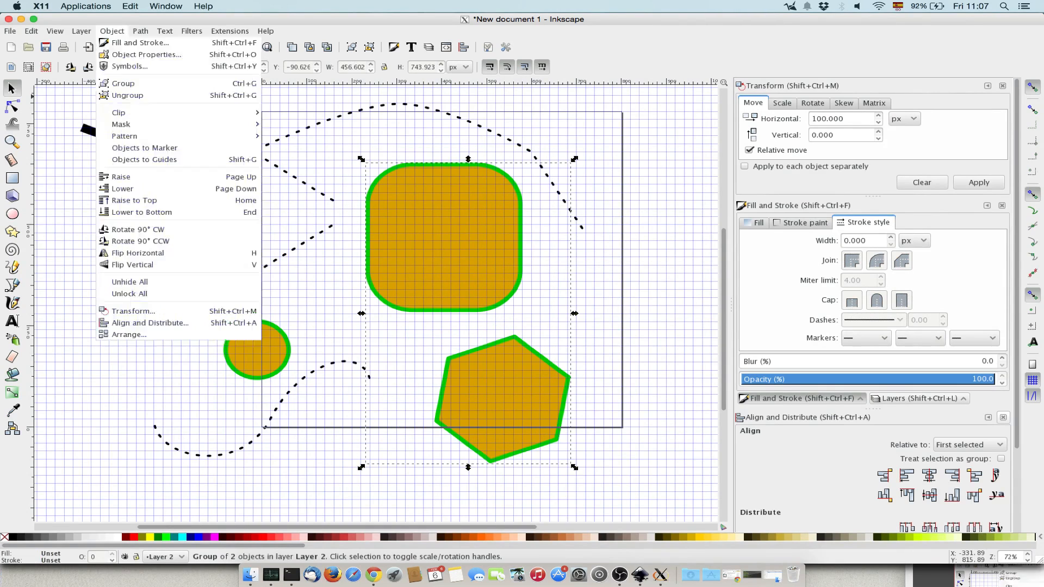
pyautogui.click(130, 96)
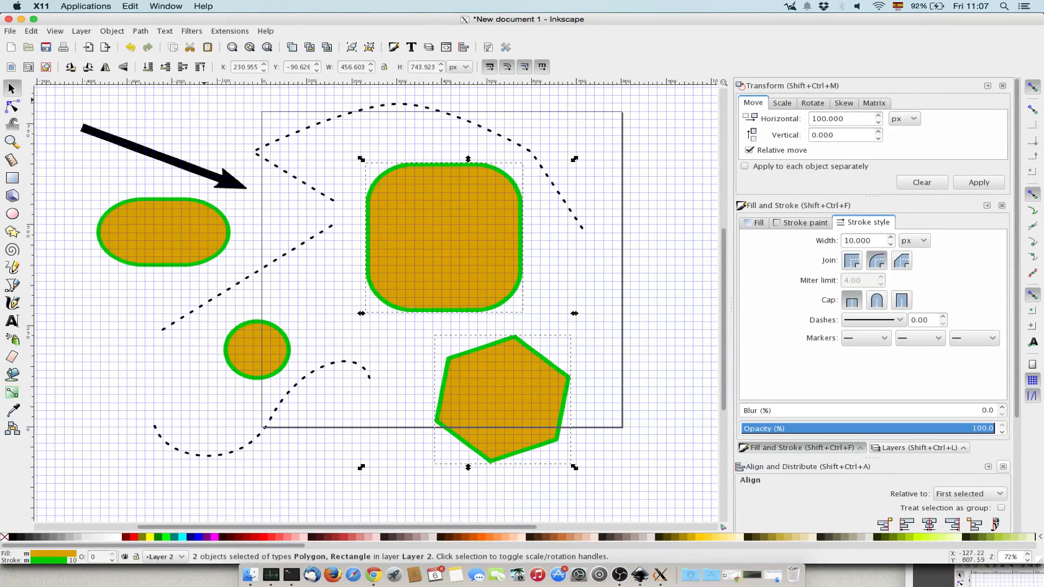
# Step: Combine the large rounded rectangle and the hexagon into one path, view its nodes, and undo the combination
pyautogui.click(112, 31)
pyautogui.moveTo(140, 31)
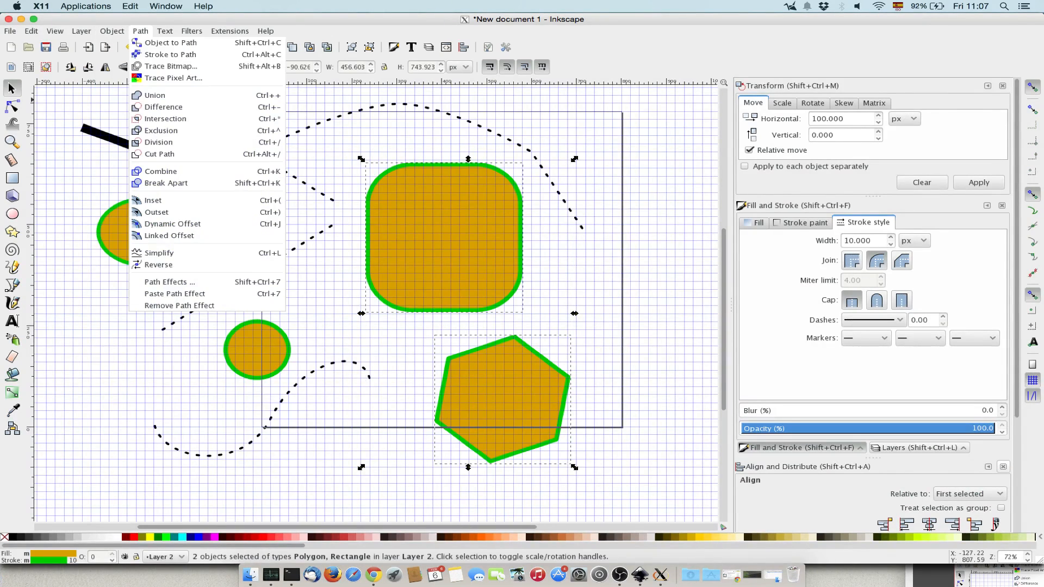
pyautogui.click(160, 171)
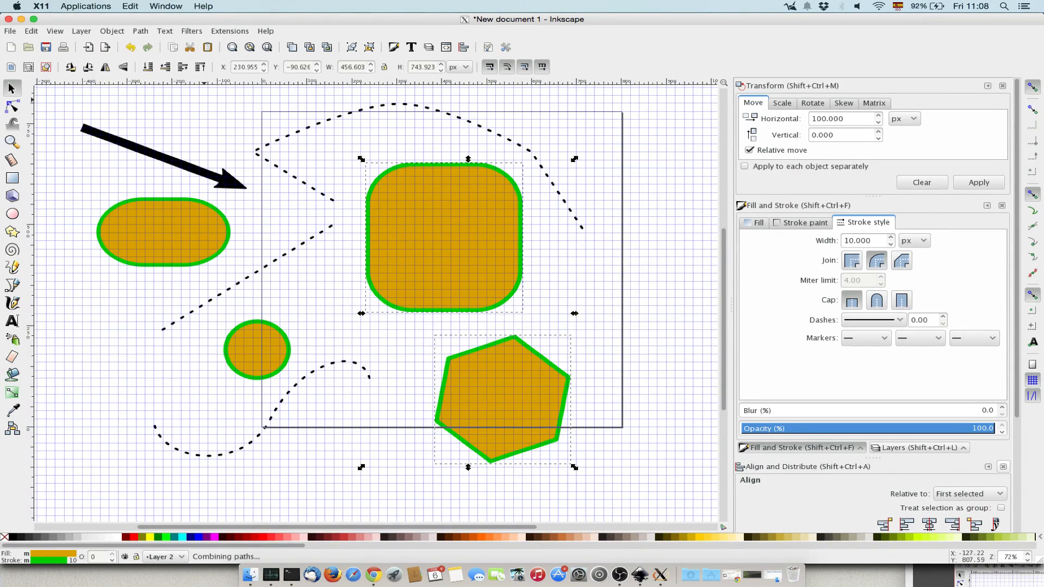
pyautogui.press('n')
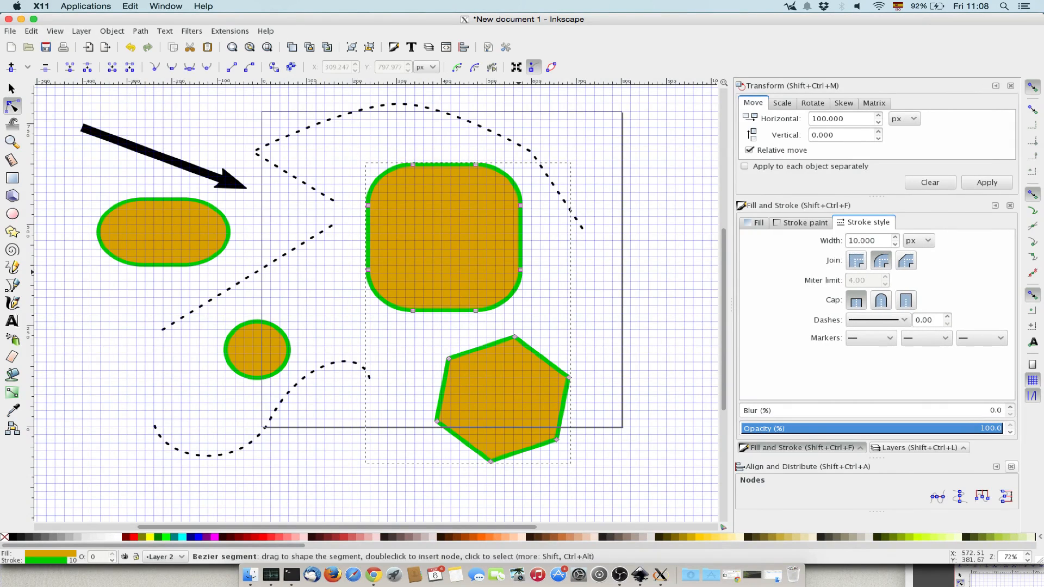
pyautogui.hotkey('ctrl', 'z')
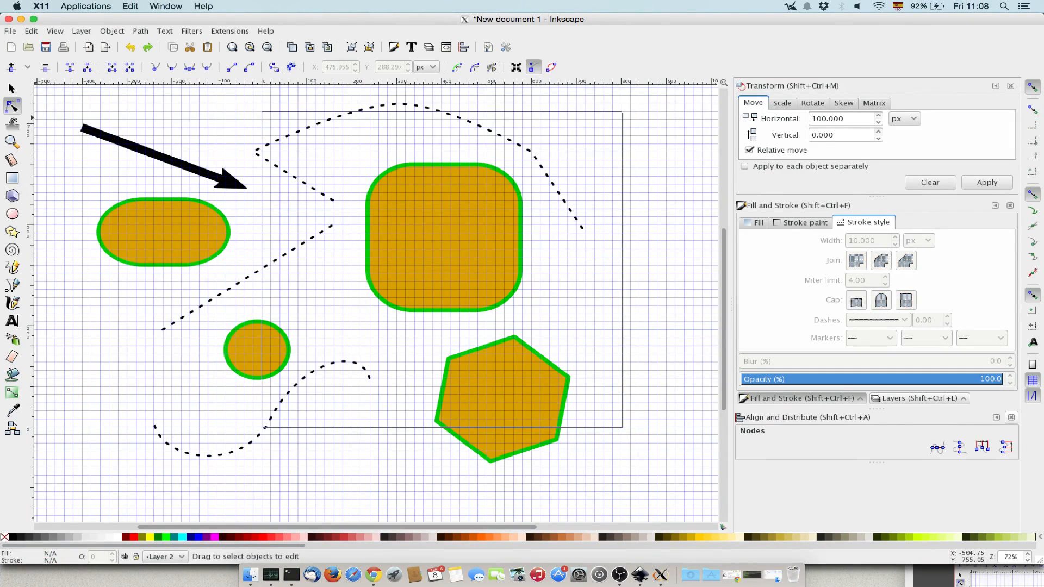
# Step: Move the hexagon up so that it overlaps the lower right corner of the large rounded rectangle
pyautogui.click(11, 88)
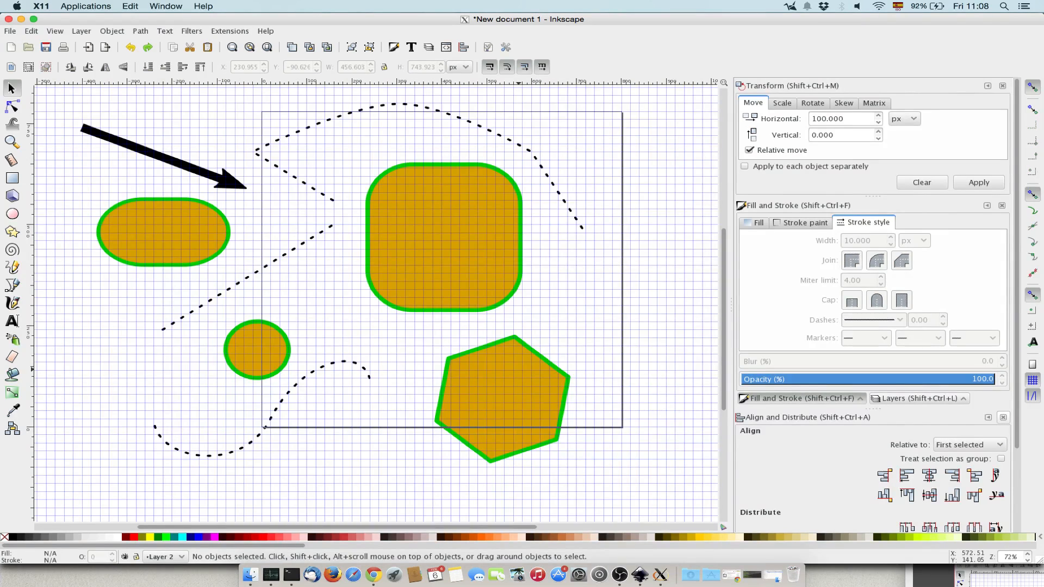
pyautogui.moveTo(518, 372); pyautogui.dragTo(534, 286)
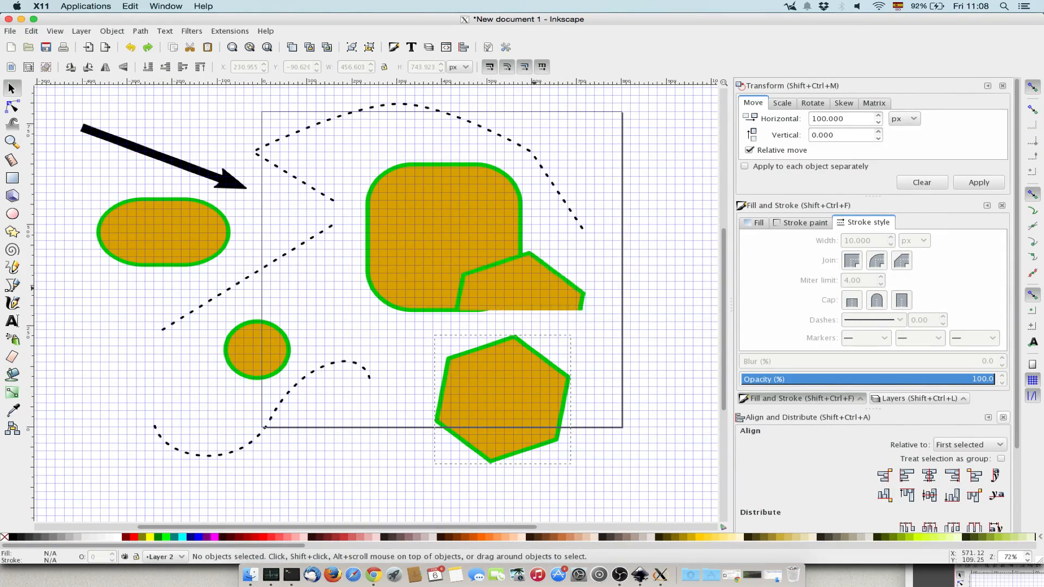
# Step: Unite the large rounded rectangle and the hexagon with Union, view the resulting nodes, and undo the union
pyautogui.keyDown('shift'); pyautogui.click(442, 240); pyautogui.keyUp('shift')
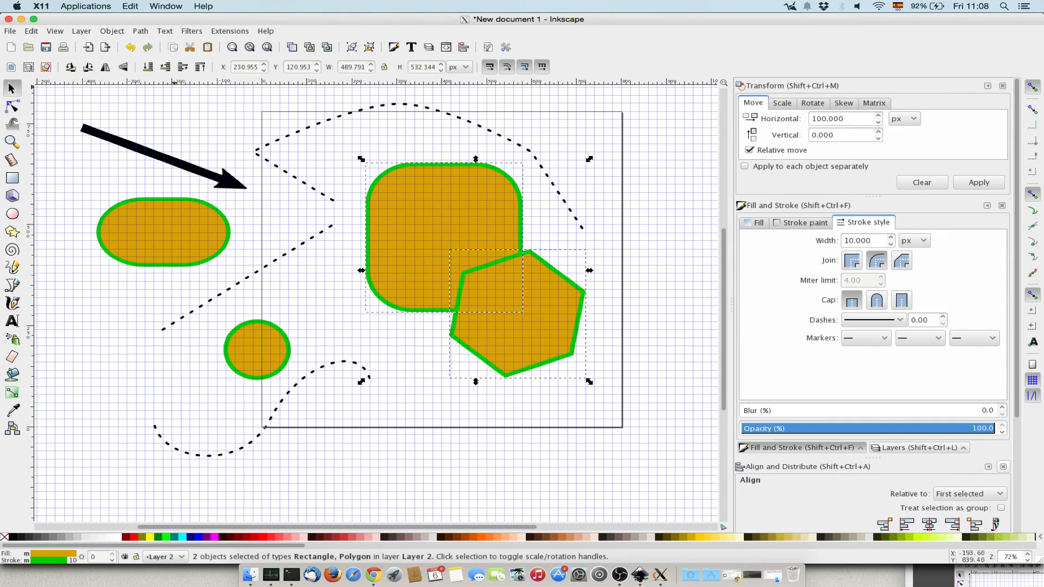
pyautogui.click(140, 31)
pyautogui.click(158, 95)
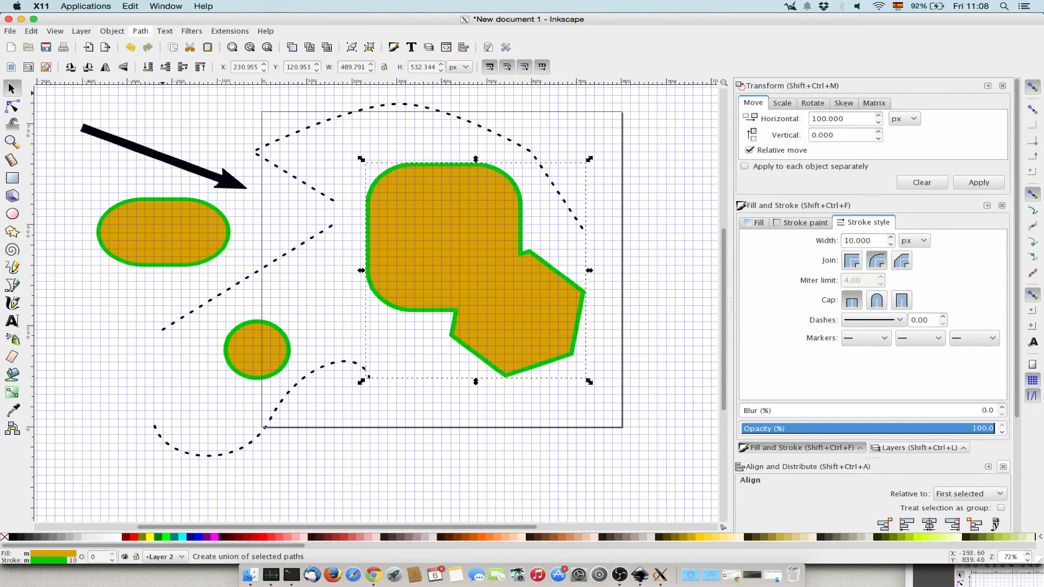
pyautogui.click(12, 106)
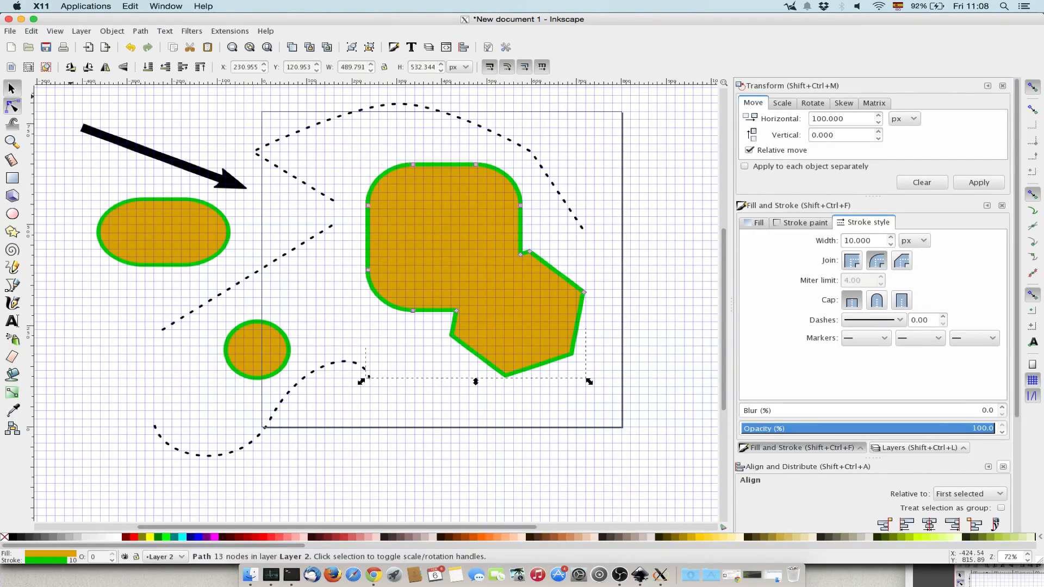
pyautogui.click(12, 88)
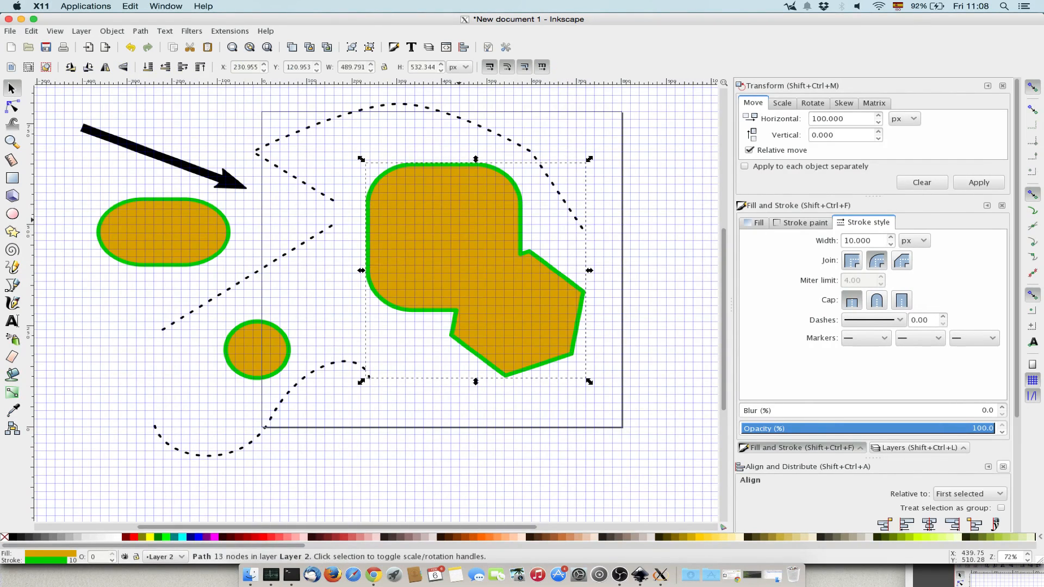
pyautogui.hotkey('ctrl', 'z')
# Step: Subtract the hexagon from the large rounded rectangle with Difference, and undo the operation
pyautogui.click(447, 197)
pyautogui.keyDown('shift'); pyautogui.click(565, 274); pyautogui.keyUp('shift')
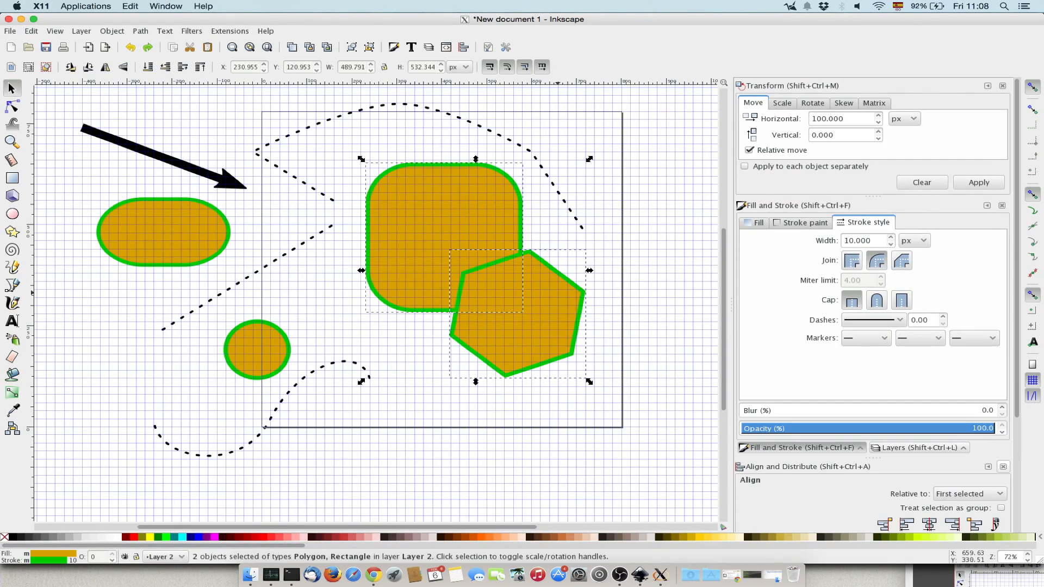
pyautogui.click(140, 31)
pyautogui.click(163, 108)
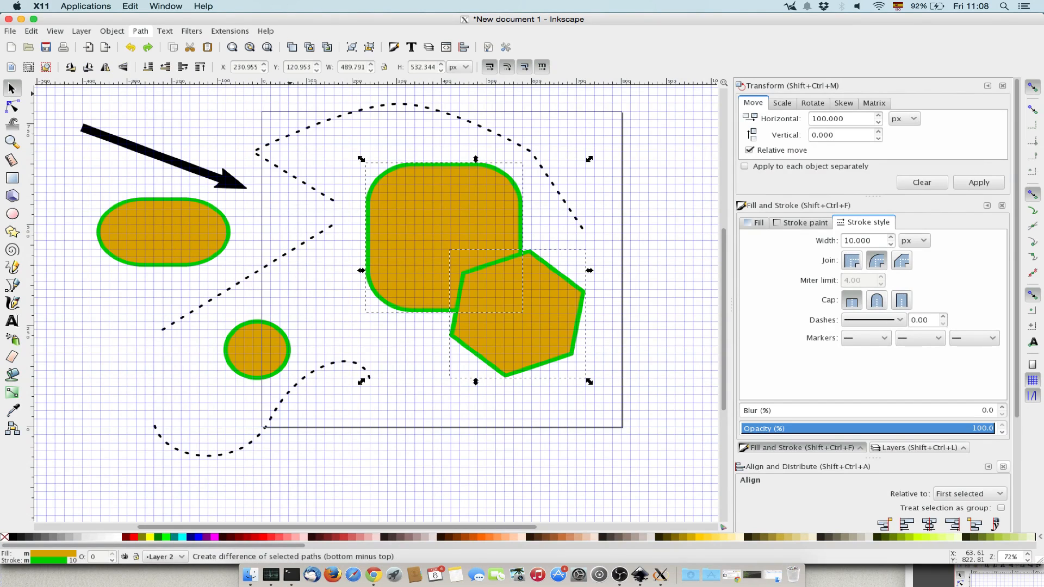
pyautogui.hotkey('ctrl', 'z')
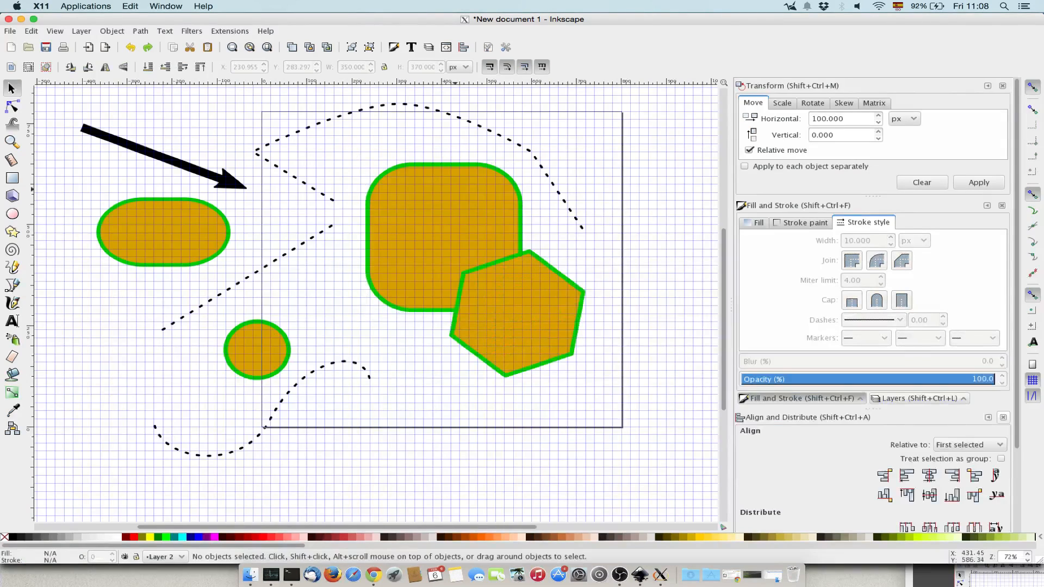
# Step: Reduce the large rounded rectangle and the hexagon to their overlap with Intersection, and undo the operation
pyautogui.keyDown('shift'); pyautogui.click(555, 277); pyautogui.keyUp('shift')
pyautogui.click(140, 31)
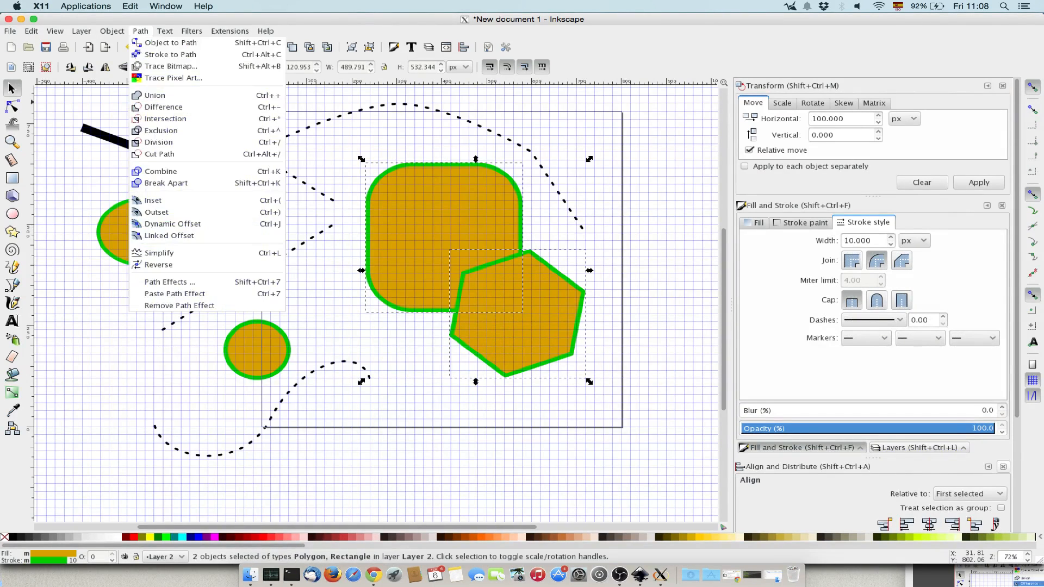
pyautogui.click(163, 119)
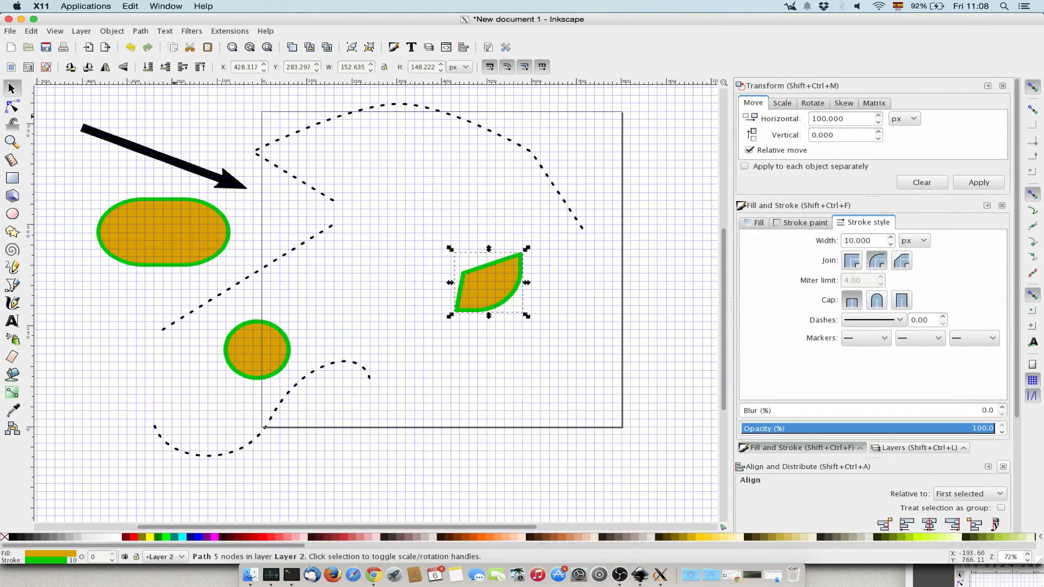
pyautogui.hotkey('ctrl', 'z')
# Step: Apply Exclusion to the overlapping large rounded rectangle and hexagon, and undo the operation
pyautogui.keyDown('shift'); pyautogui.click(555, 277); pyautogui.keyUp('shift')
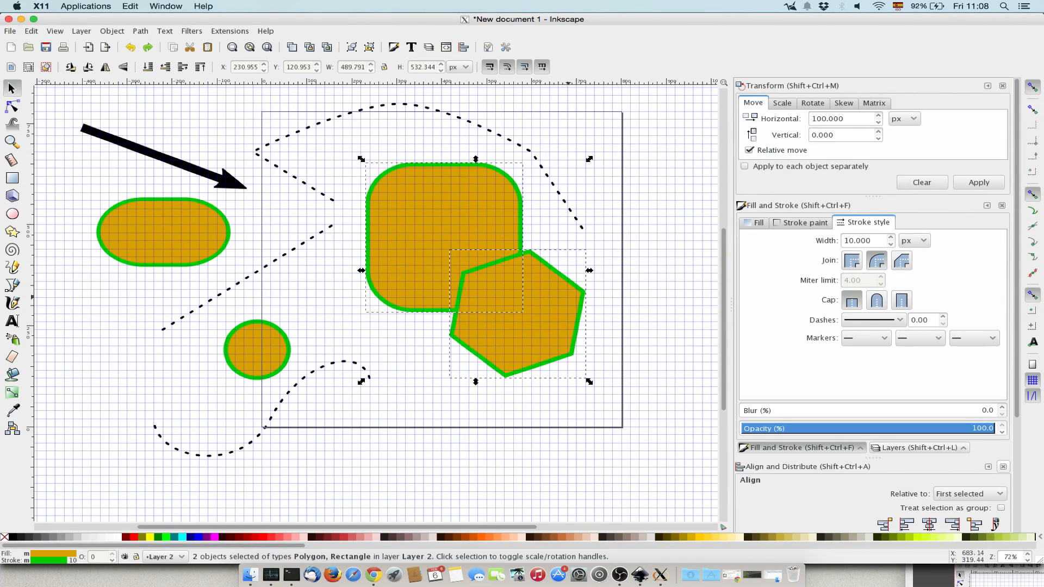
pyautogui.click(140, 31)
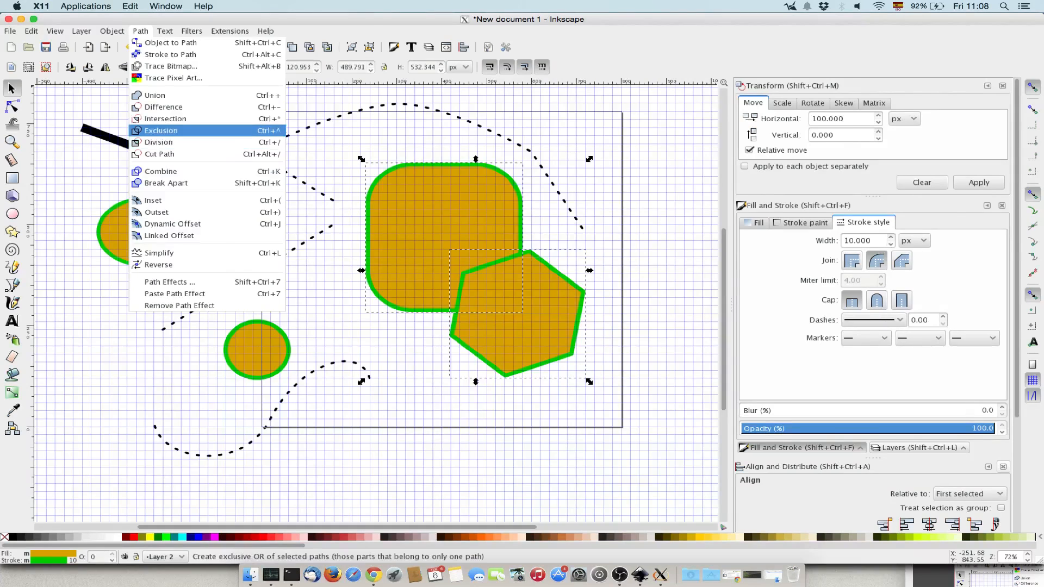
pyautogui.click(161, 130)
pyautogui.hotkey('ctrl', 'z')
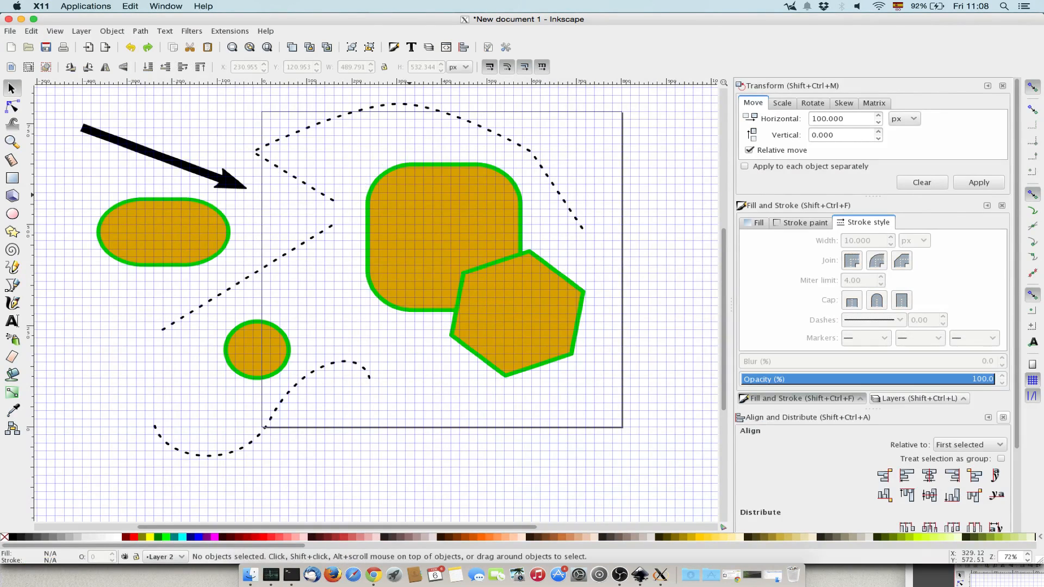
# Step: Cut the large rounded rectangle's outline with the hexagon using Cut Path, pull the corner piece away, and undo both changes
pyautogui.click(164, 31)
pyautogui.moveTo(140, 31)
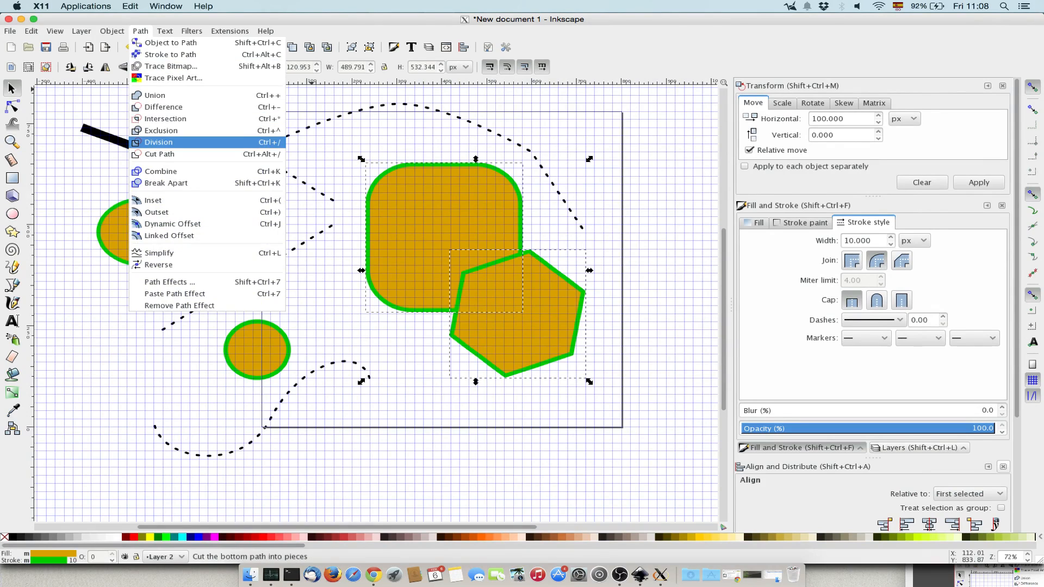
pyautogui.click(159, 154)
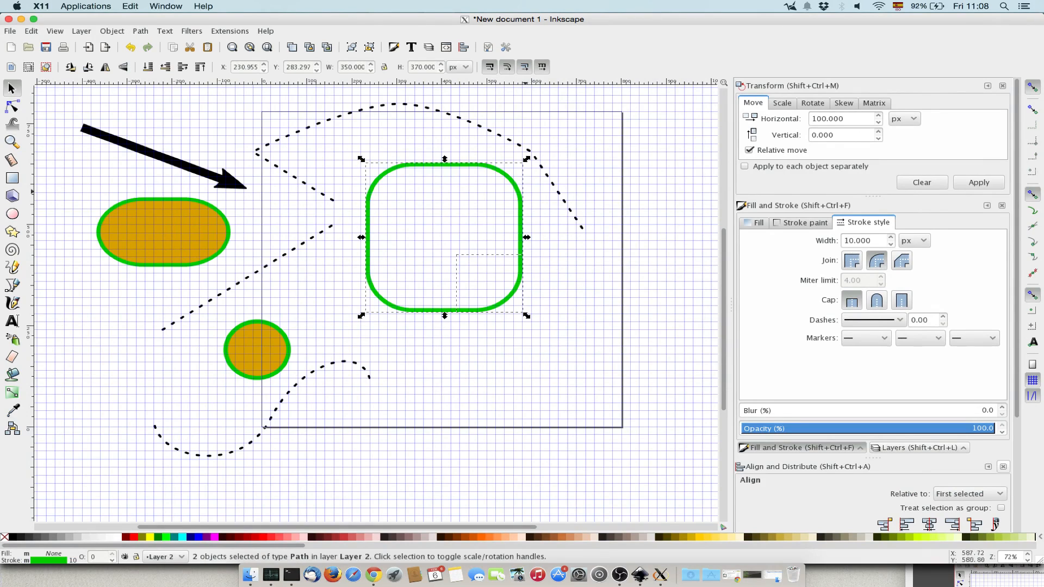
pyautogui.press('Escape')
pyautogui.click(517, 284)
pyautogui.moveTo(517, 284); pyautogui.dragTo(599, 307)
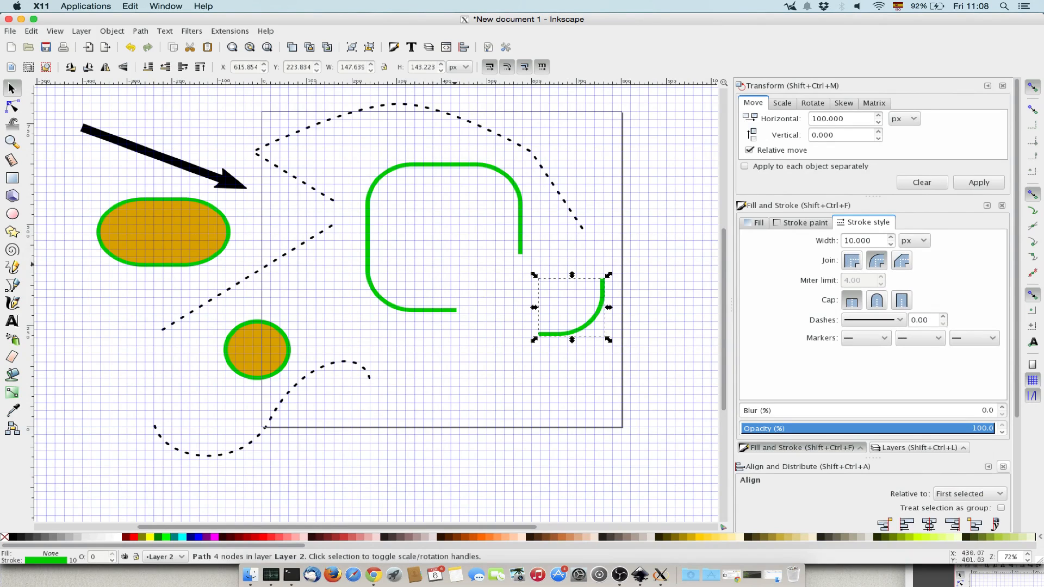
pyautogui.hotkey('ctrl', 'z')
pyautogui.hotkey('ctrl', 'z')
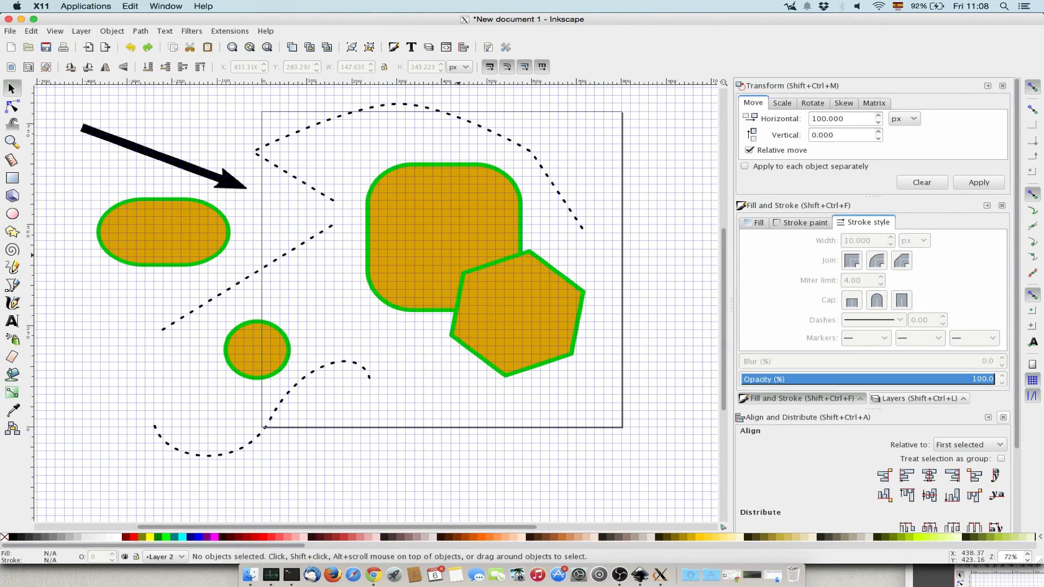
# Step: Outset the small pill-shaped rectangle below the arrow, and undo the outset
pyautogui.click(140, 31)
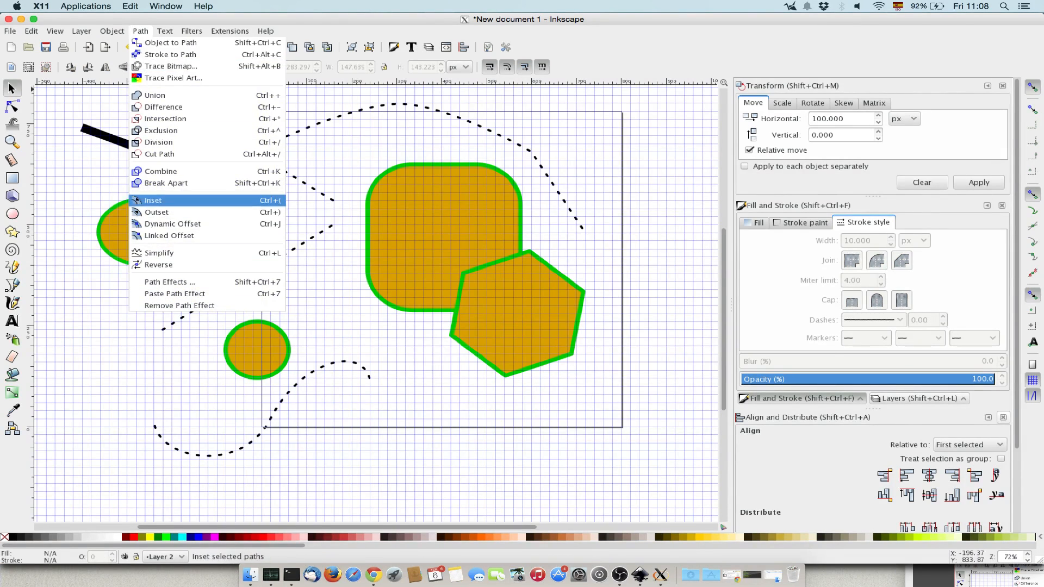
pyautogui.click(115, 218)
pyautogui.click(147, 220)
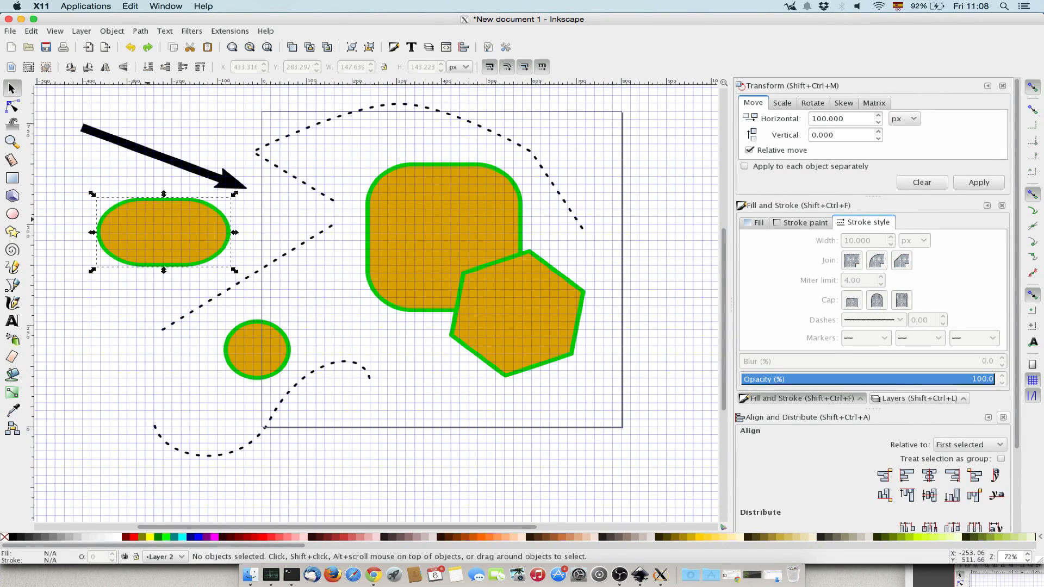
pyautogui.click(140, 31)
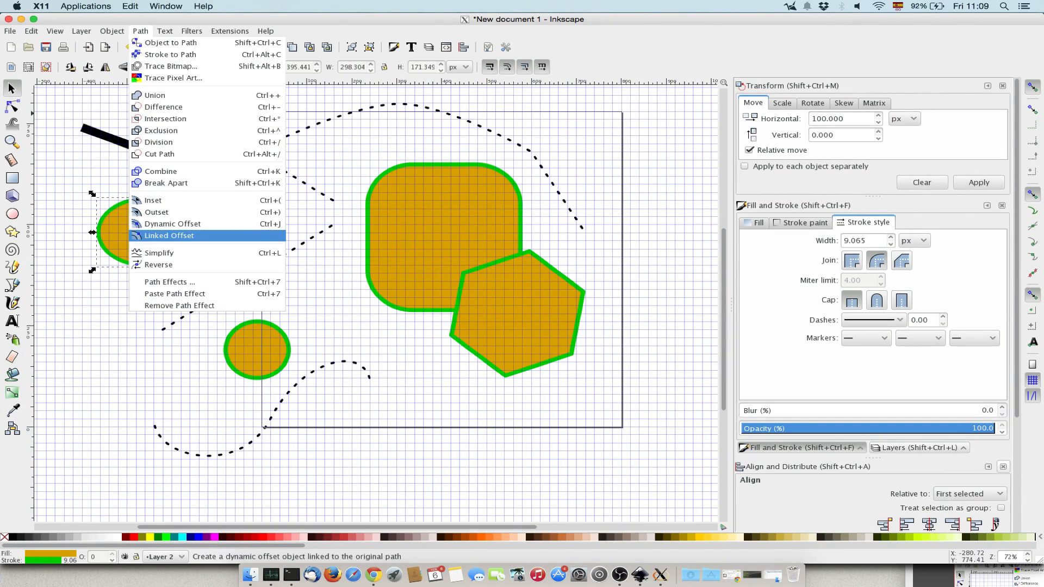
pyautogui.click(173, 212)
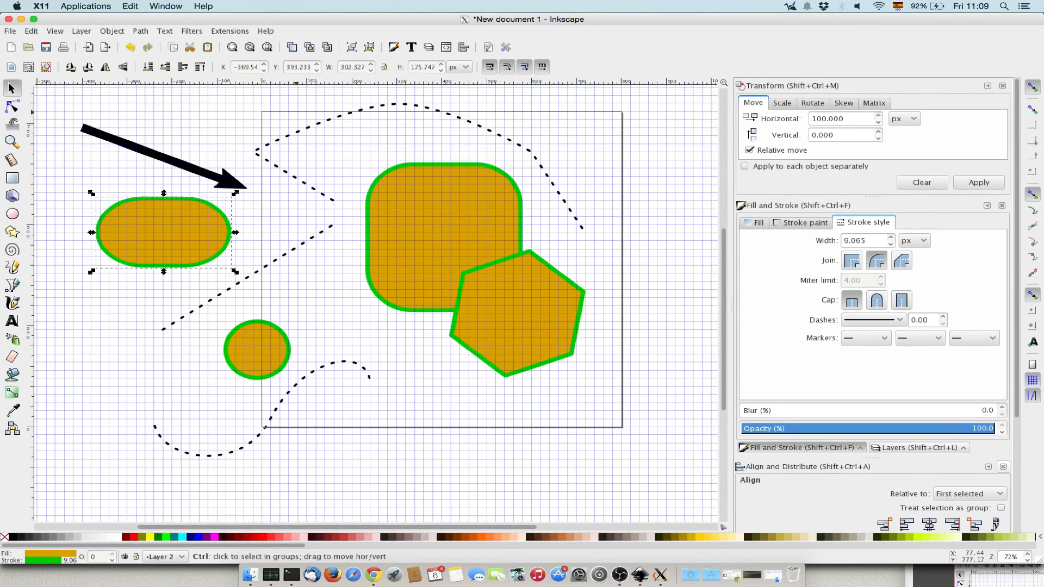
pyautogui.hotkey('ctrl', 'z')
# Step: Turn the small pill-shaped rectangle below the arrow into a dynamic offset object
pyautogui.click(140, 31)
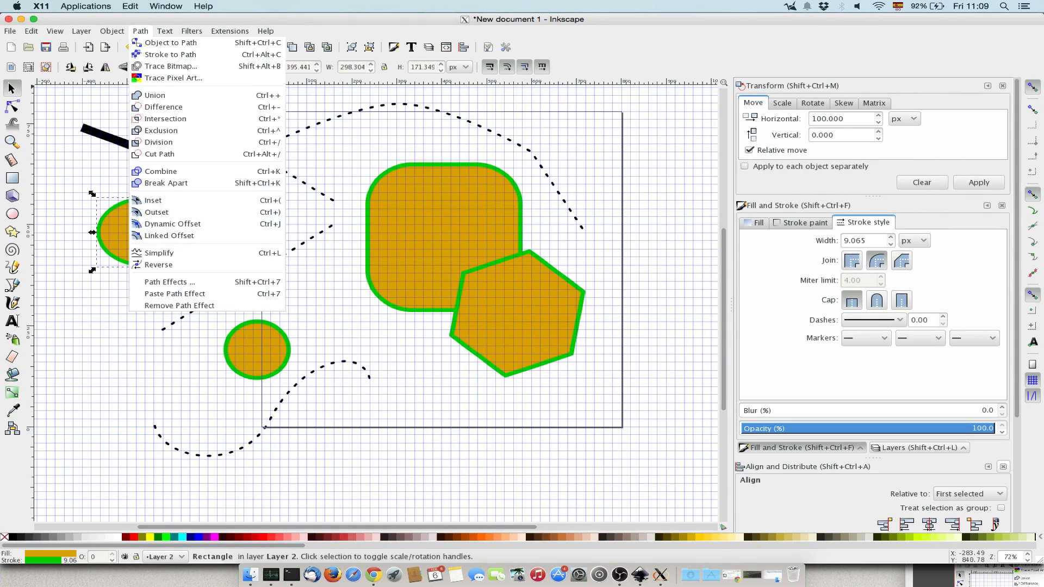
pyautogui.click(173, 223)
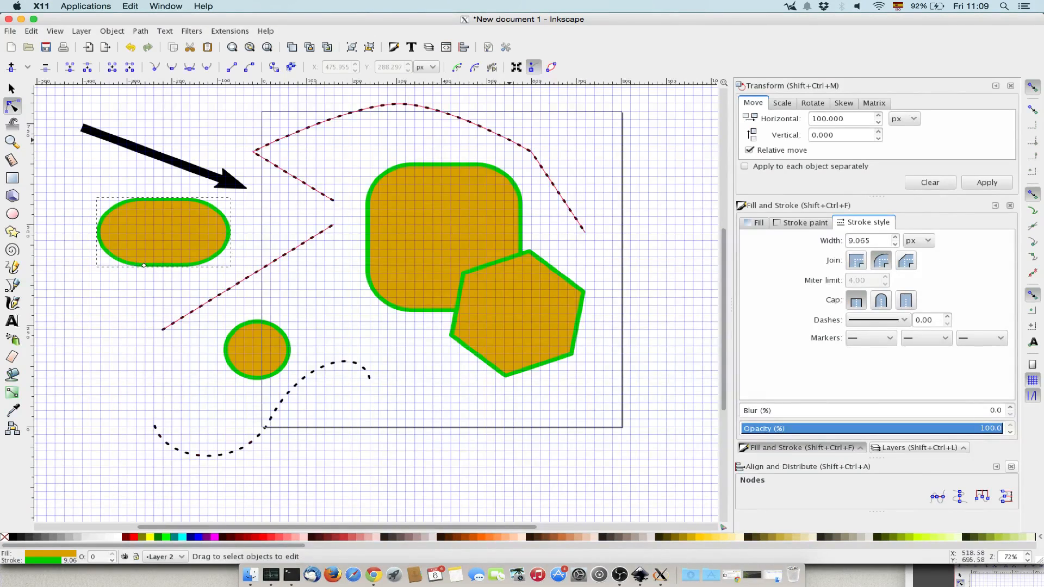
# Step: Shrink the pill-shaped dynamic offset object below the arrow by reducing its offset distance, and deselect it
pyautogui.moveTo(143, 265)
pyautogui.mouseDown()
pyautogui.moveTo(142, 293)
pyautogui.moveTo(146, 239)
pyautogui.moveTo(146, 254)
pyautogui.mouseUp()
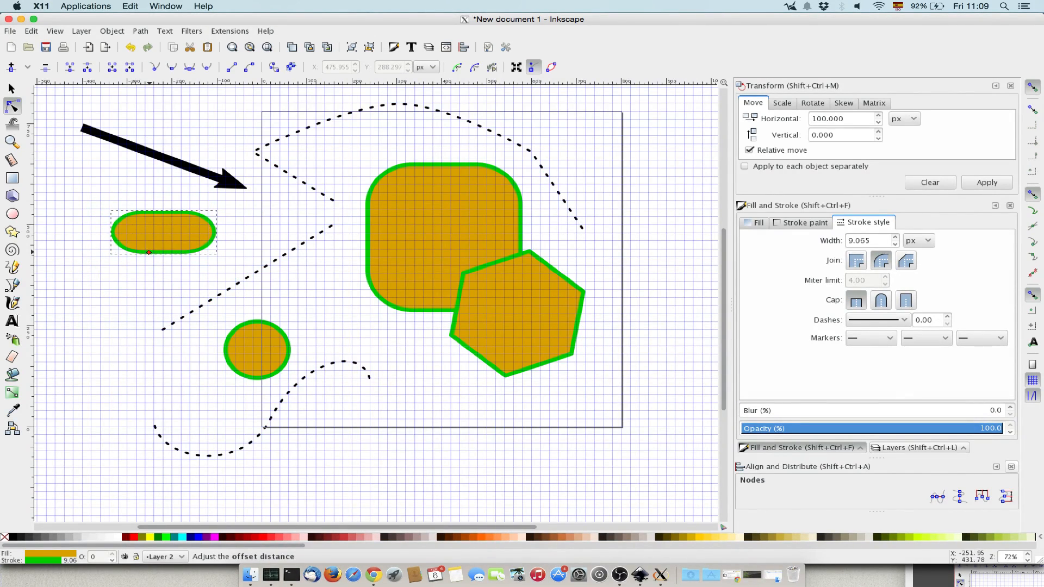
pyautogui.press('s')
pyautogui.press('Escape')
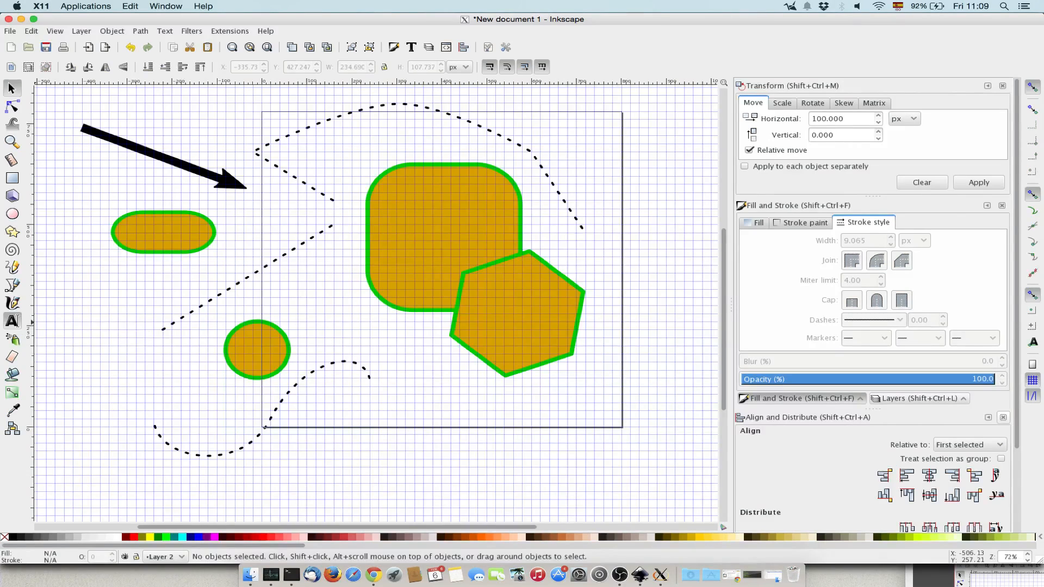
# Step: Add the text "This is a sample text" below the hexagon, near the page's lower edge, and select it as an object
pyautogui.click(12, 321)
pyautogui.click(351, 402)
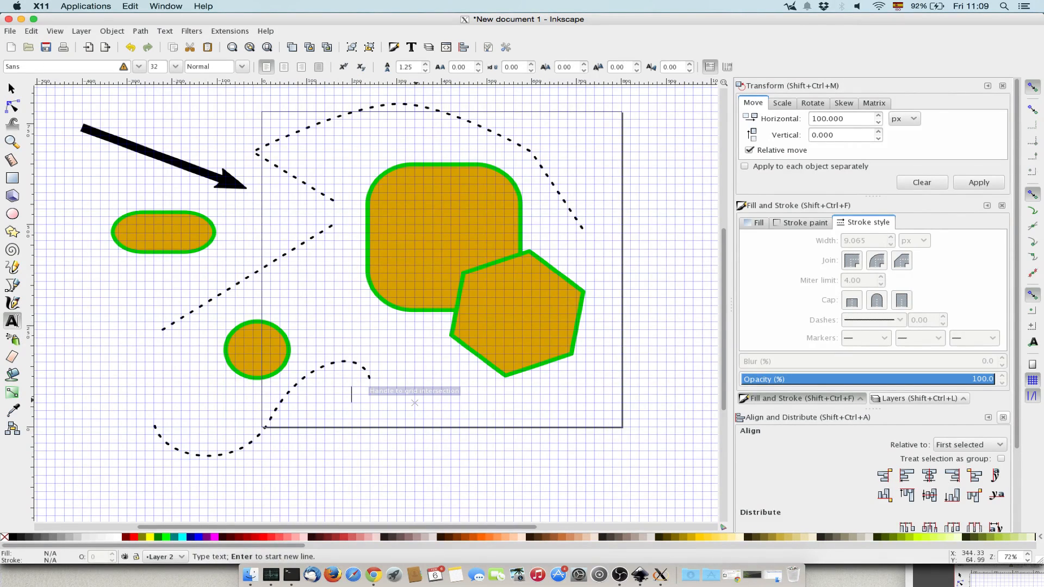
pyautogui.write('This is ')
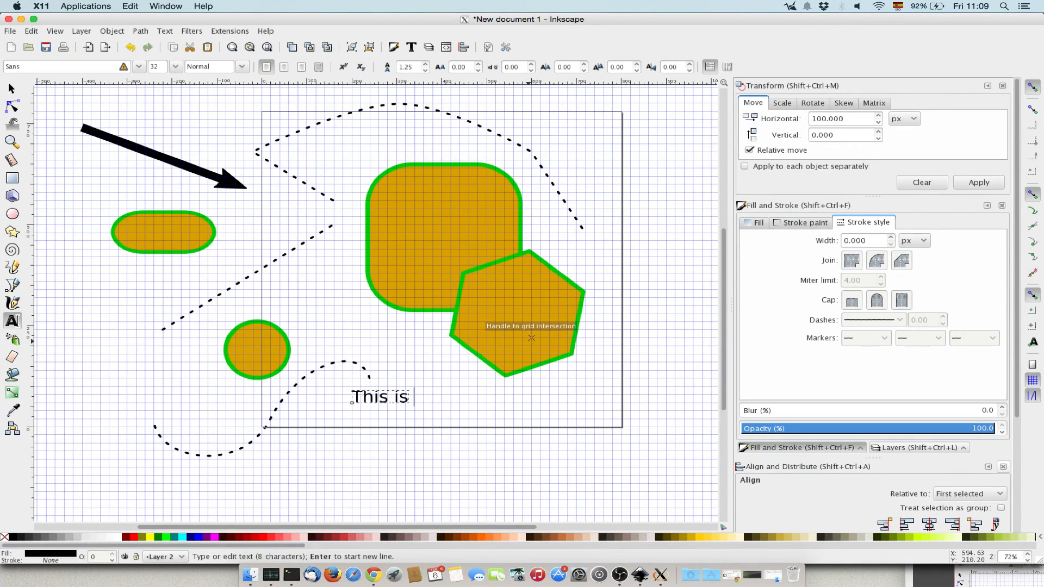
pyautogui.write('a sample text')
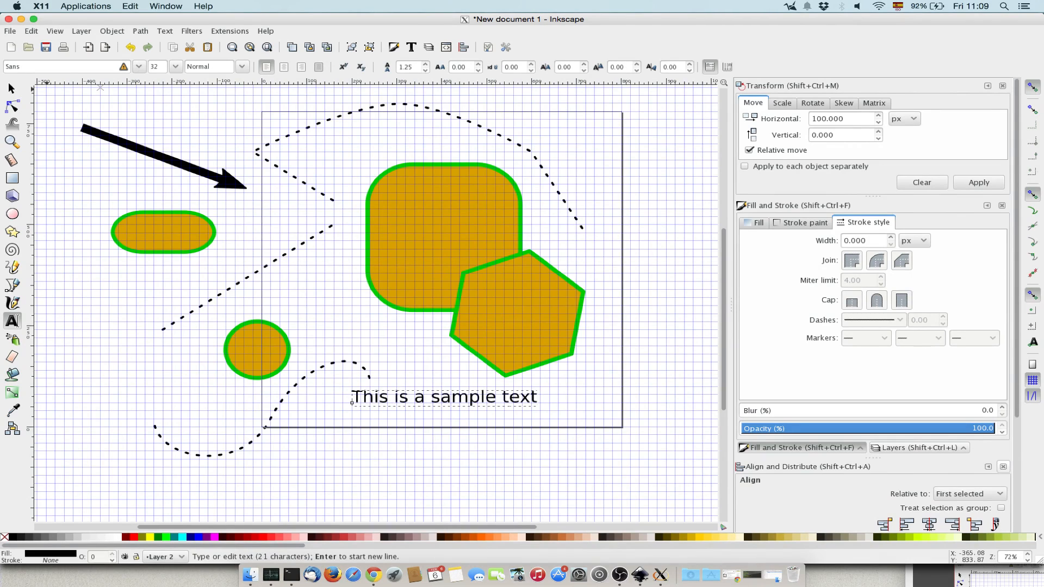
pyautogui.press('F1')
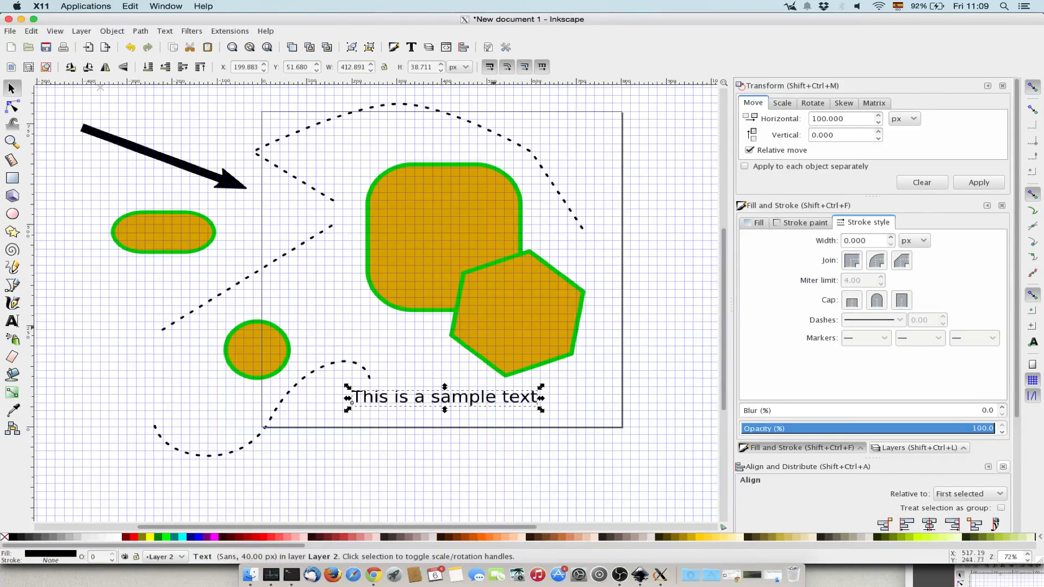
pyautogui.click(12, 321)
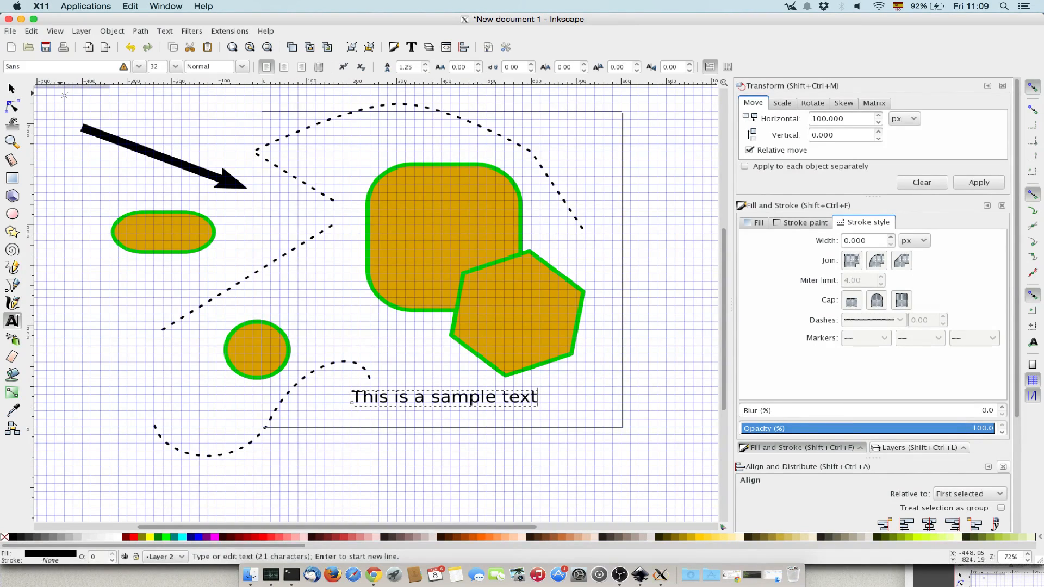
pyautogui.click(11, 88)
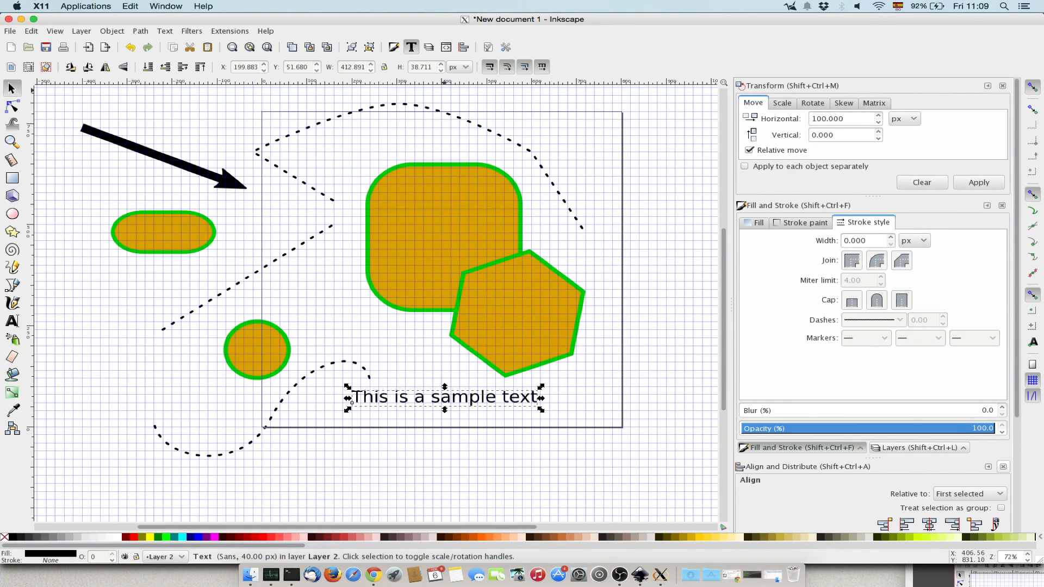
# Step: Change the sample text's font family to Fontin and its font size to 50
pyautogui.click(411, 47)
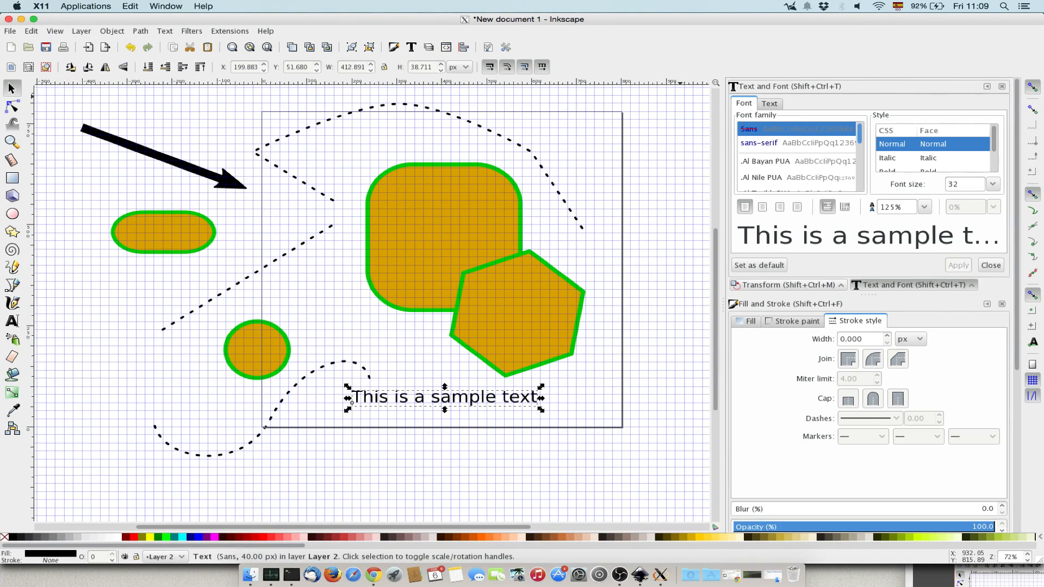
pyautogui.scroll(-10, 796, 158)
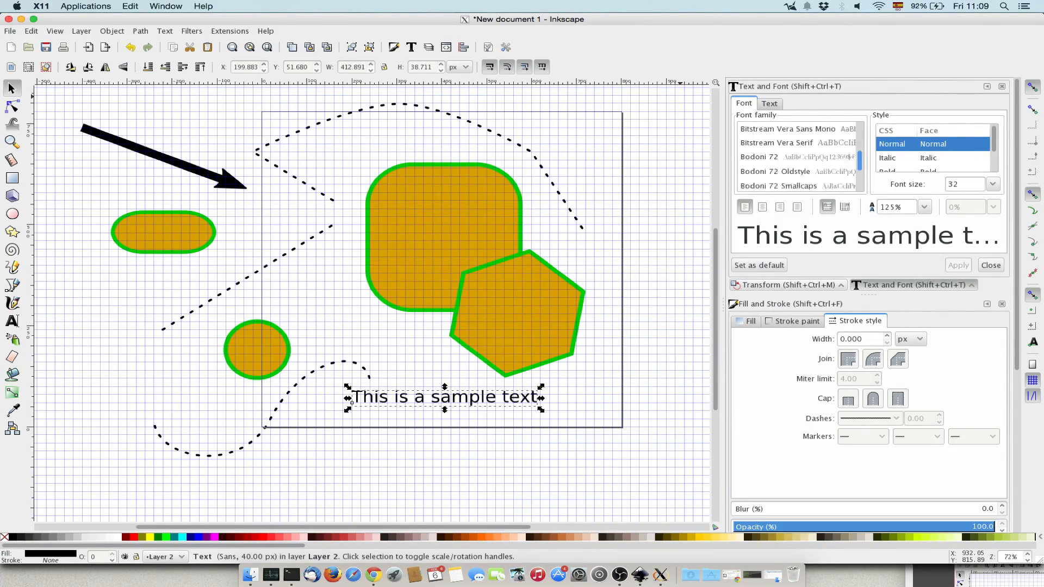
pyautogui.scroll(-10, 796, 157)
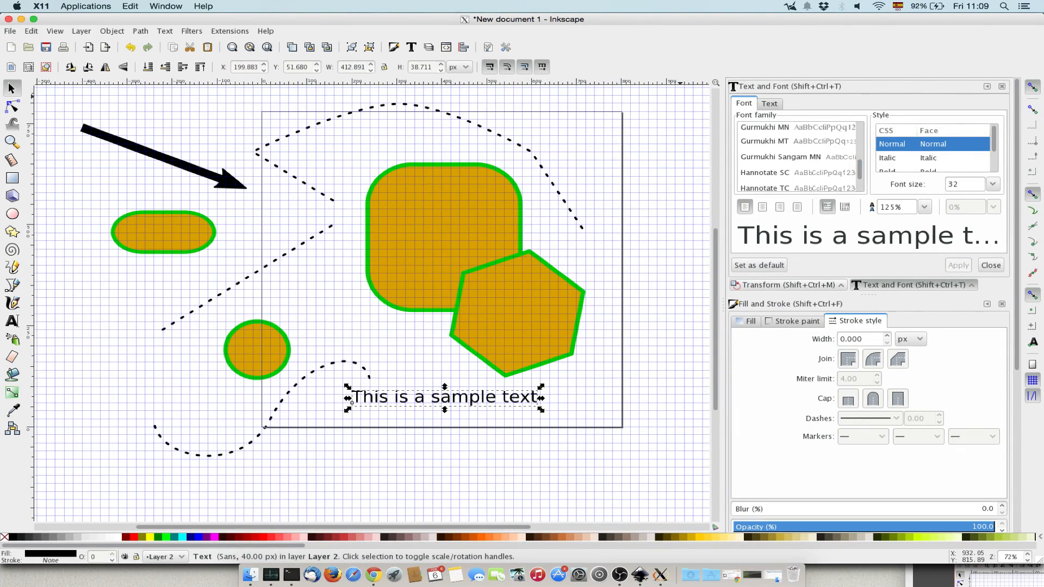
pyautogui.scroll(5, 796, 157)
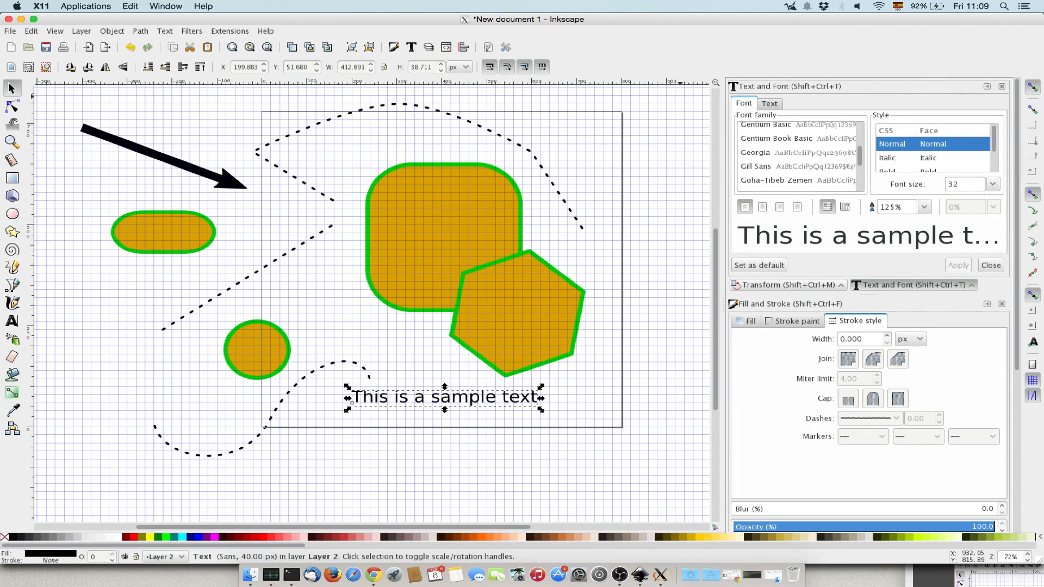
pyautogui.scroll(2, 796, 157)
pyautogui.scroll(3, 796, 153)
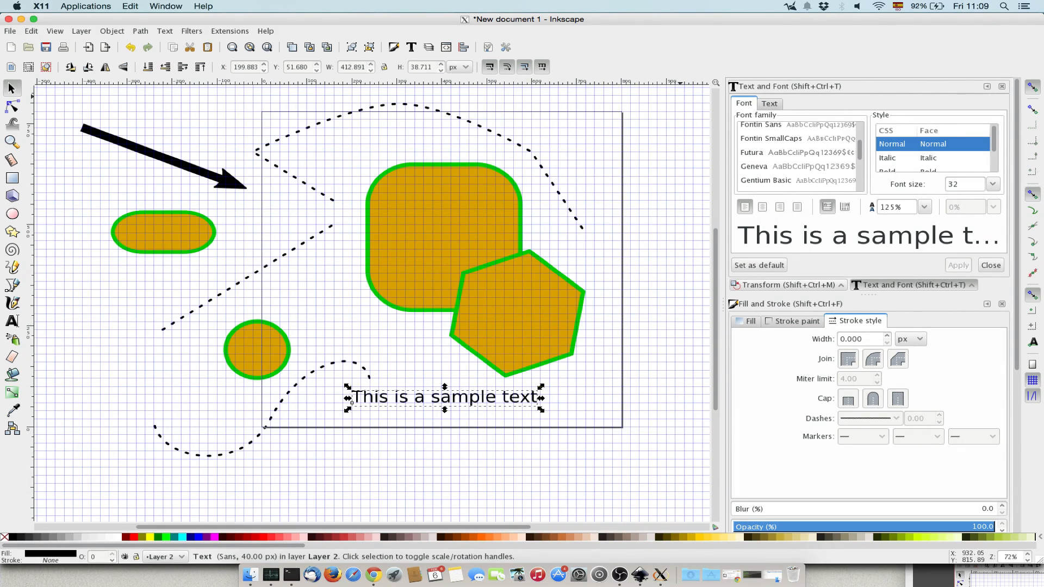
pyautogui.click(752, 125)
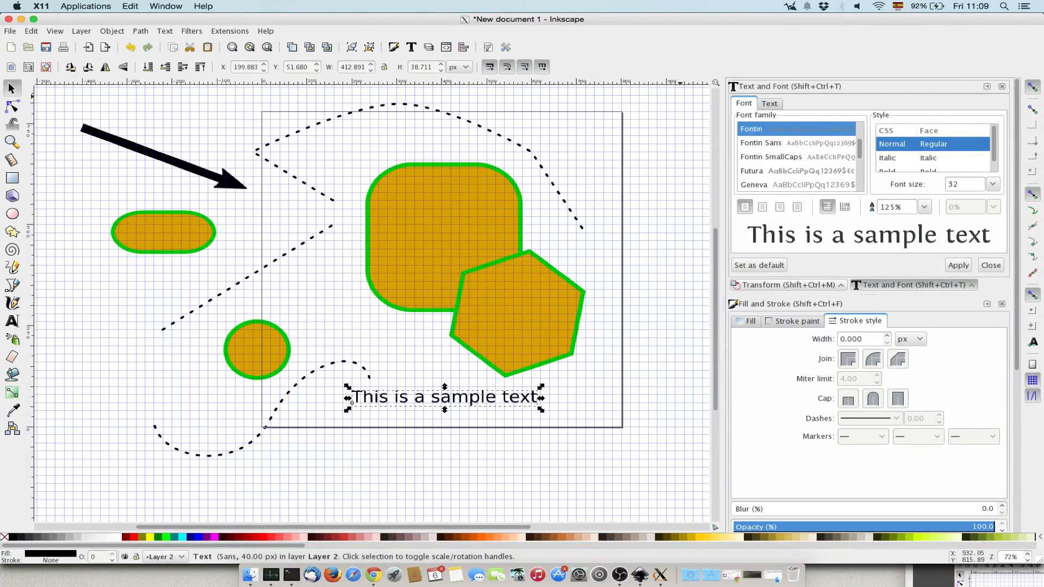
pyautogui.doubleClick(953, 184)
pyautogui.write('50')
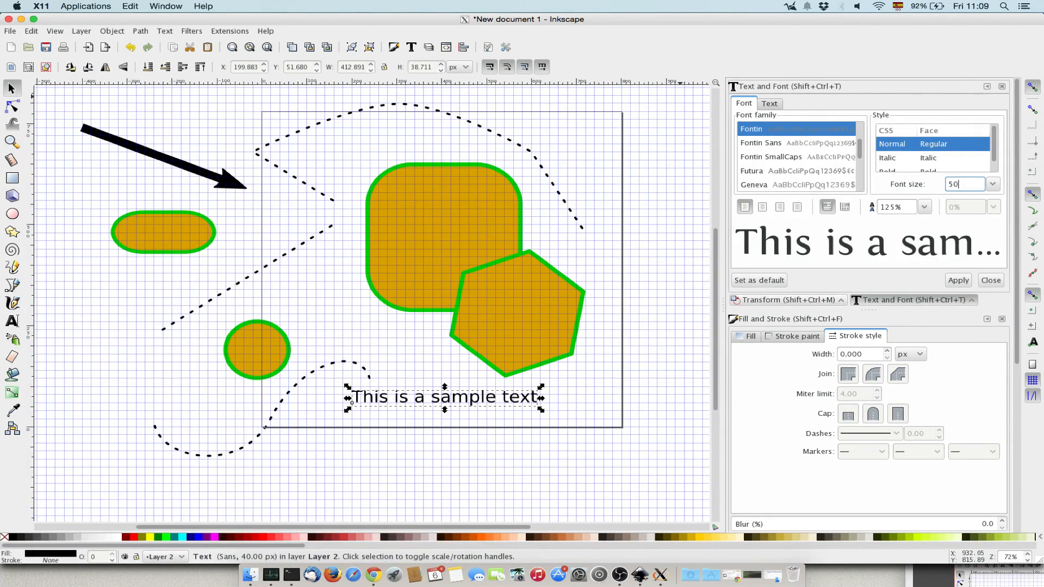
pyautogui.click(958, 280)
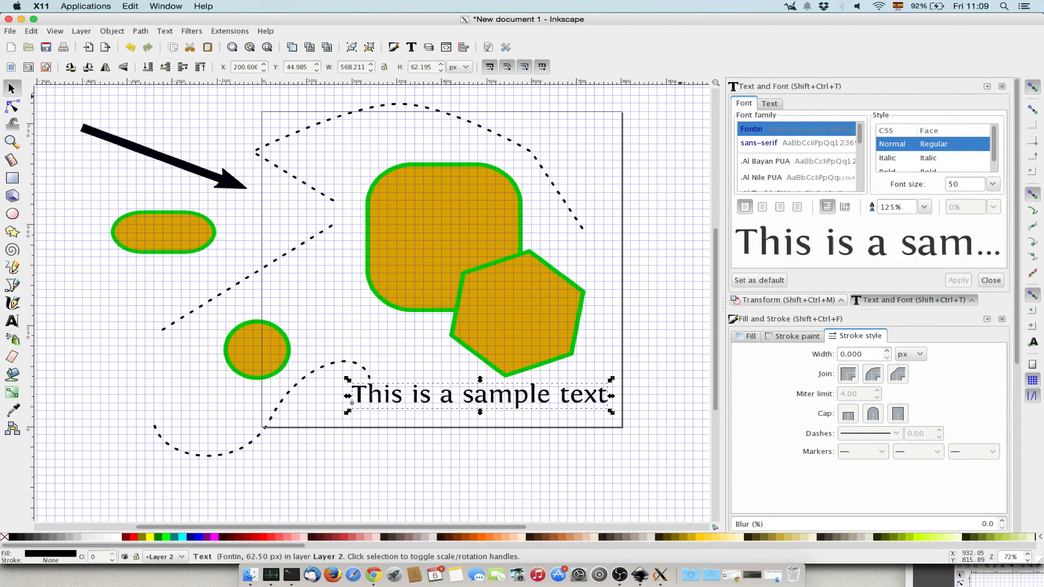
# Step: Set the sample text's font size to 80 and move the text down and left across the page's lower edge
pyautogui.doubleClick(953, 184)
pyautogui.write('80')
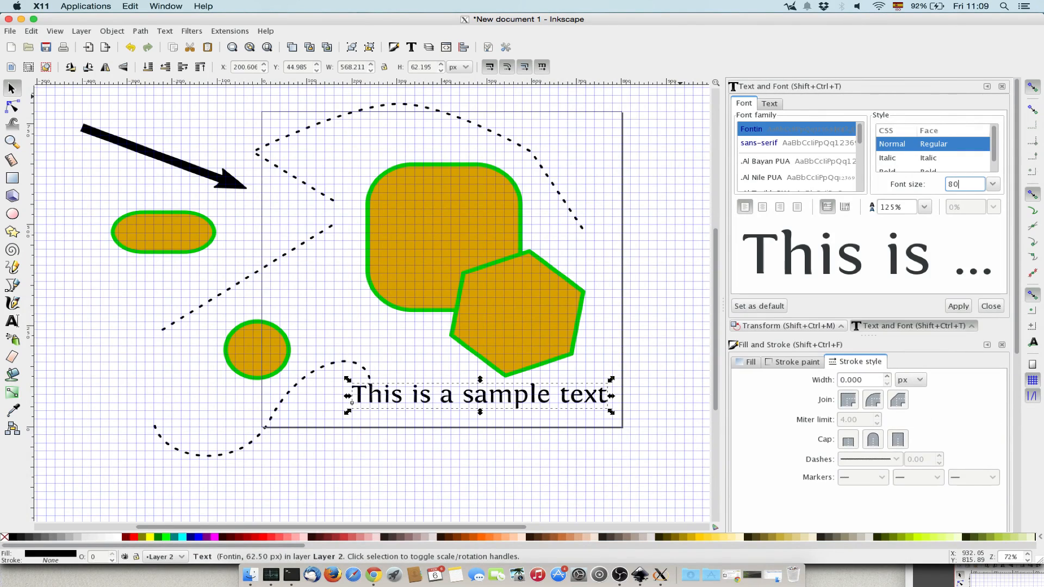
pyautogui.click(958, 306)
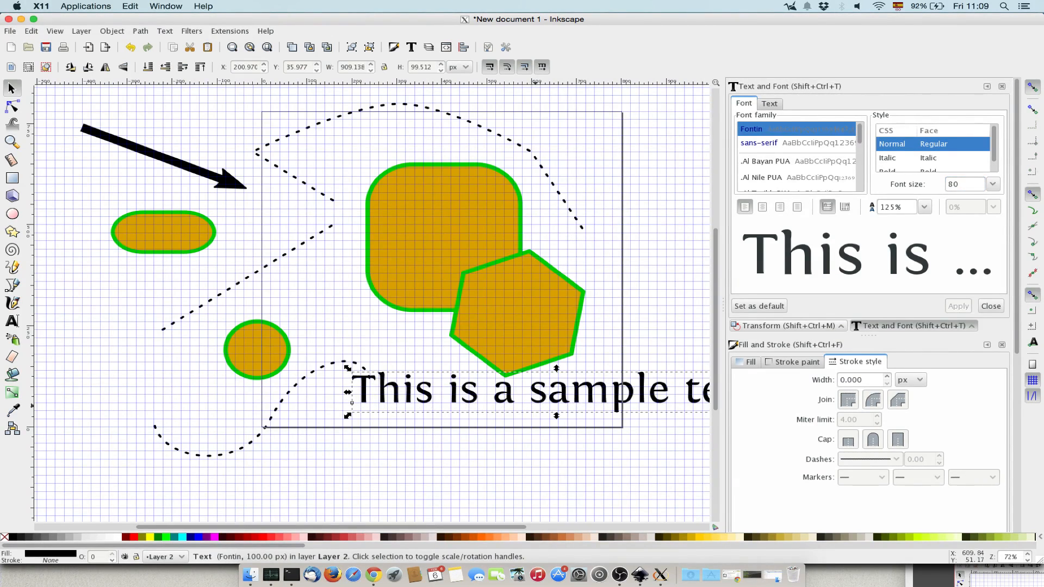
pyautogui.moveTo(369, 389); pyautogui.dragTo(287, 426)
pyautogui.moveTo(450, 434); pyautogui.dragTo(464, 448)
# Step: Append "..." to the sample text's content and move the text up and left
pyautogui.click(769, 103)
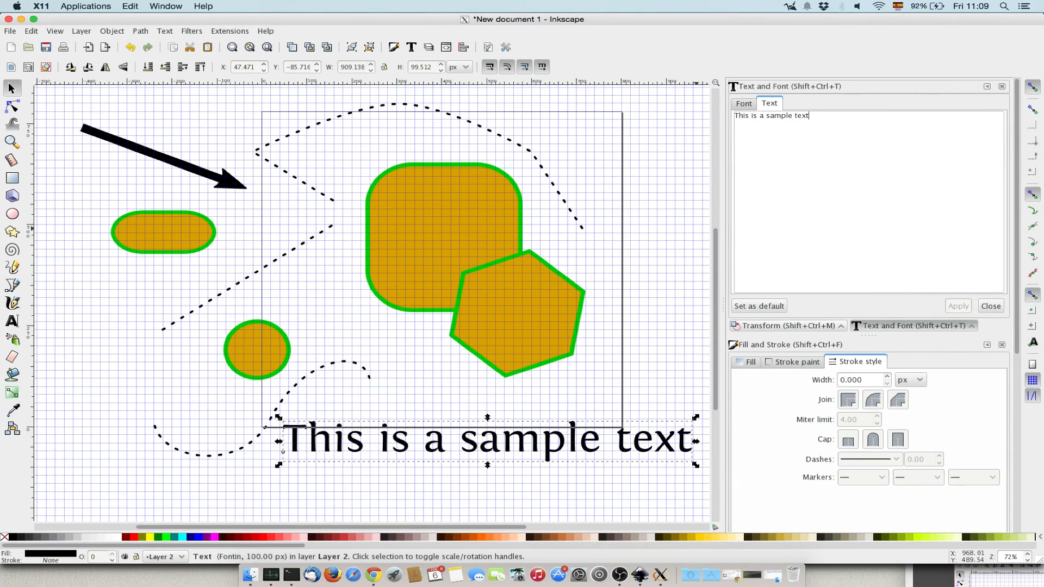
pyautogui.write('...')
pyautogui.click(958, 306)
pyautogui.moveTo(581, 440); pyautogui.dragTo(496, 406)
# Step: Insert extra "s" letters at the start of the word "sample" directly on the canvas, and delete them again
pyautogui.doubleClick(390, 415)
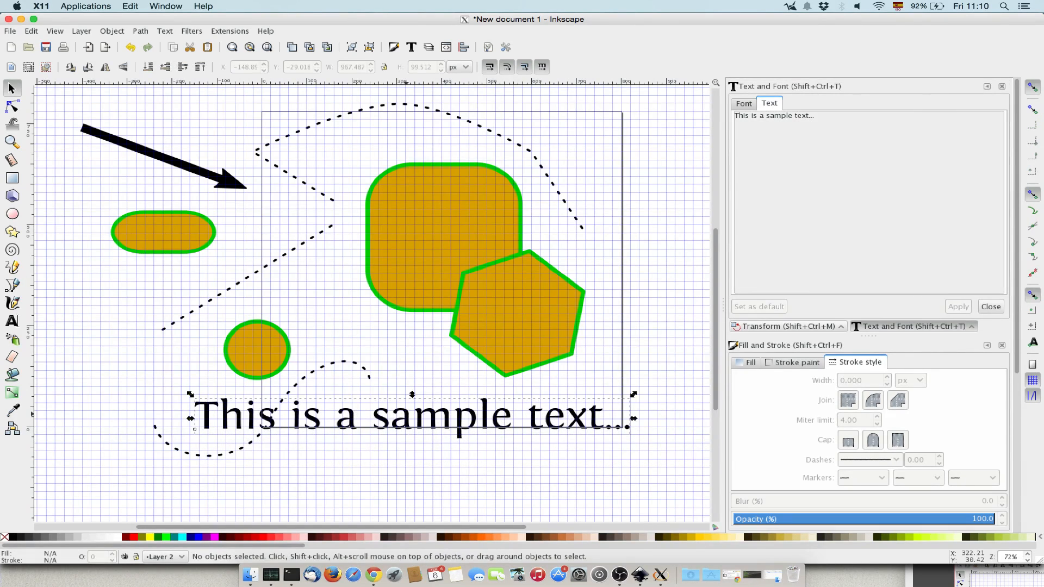
pyautogui.write('sss')
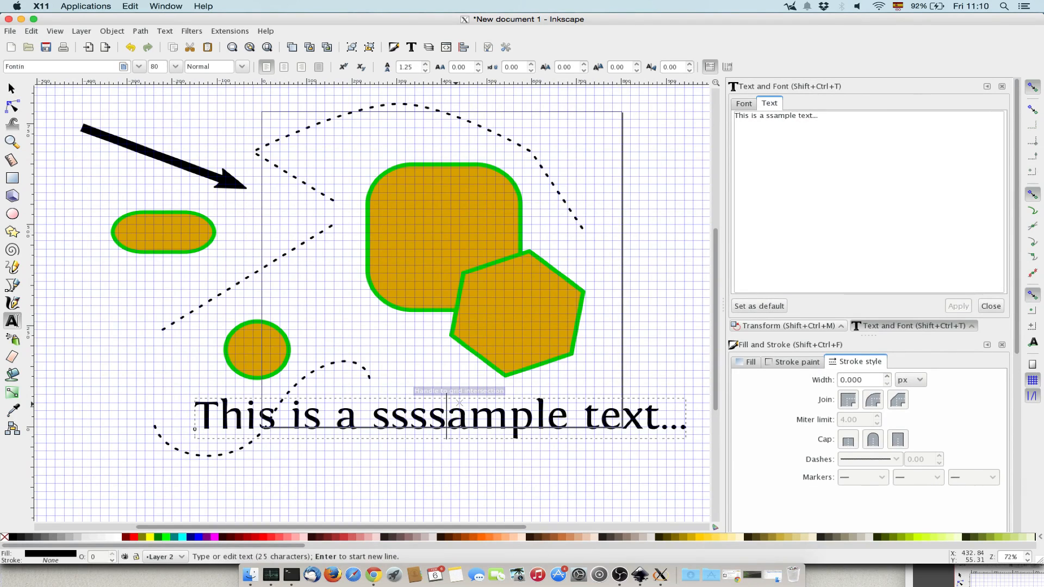
pyautogui.press('BackSpace')
pyautogui.press('BackSpace')
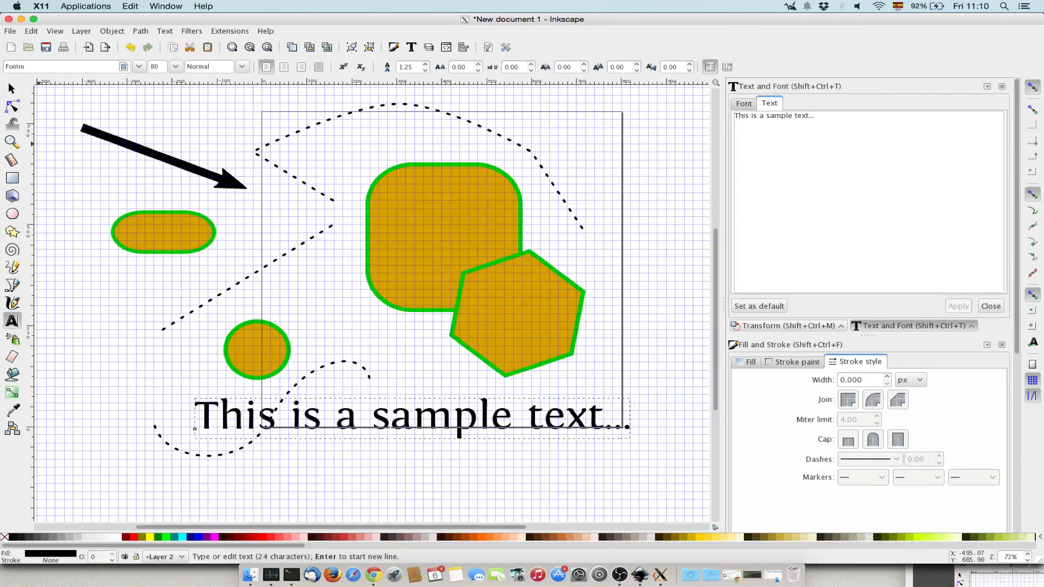
pyautogui.click(11, 89)
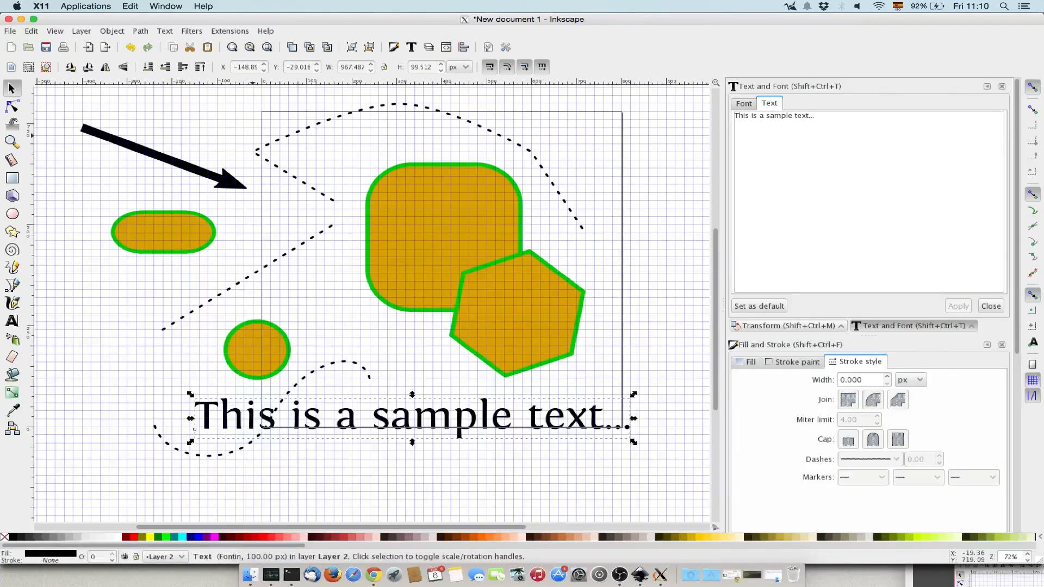
# Step: Convert the sample text to paths and pull one node upward out of the "s" in "is" and one out of the "a"
pyautogui.click(140, 31)
pyautogui.click(163, 42)
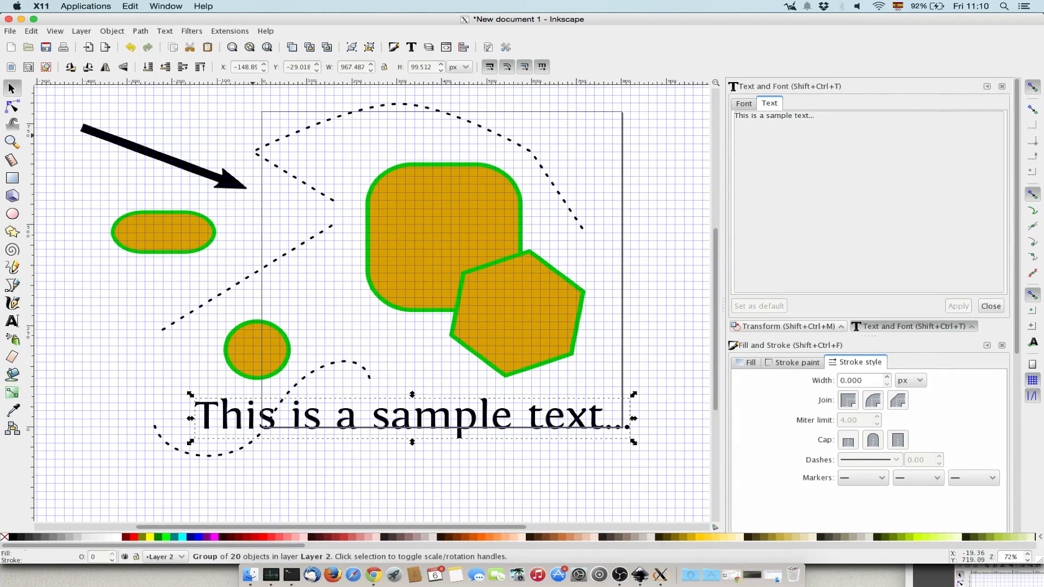
pyautogui.press('n')
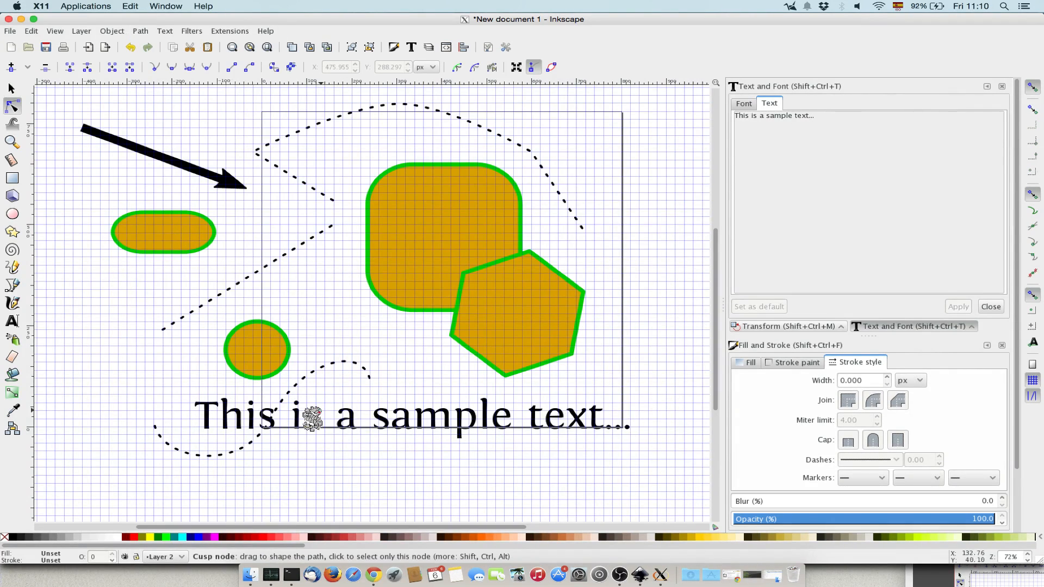
pyautogui.moveTo(319, 409); pyautogui.dragTo(354, 317)
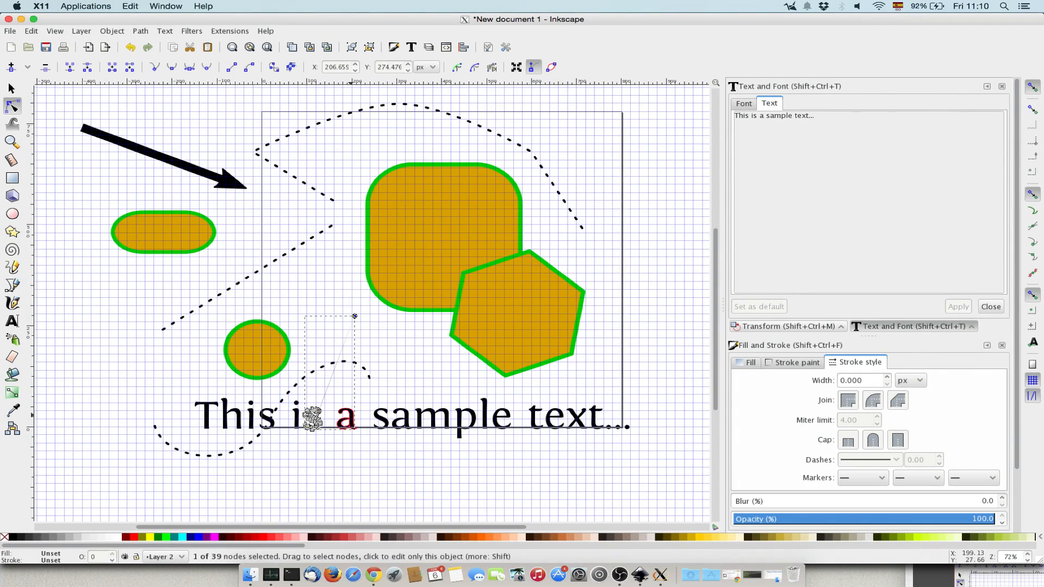
pyautogui.click(347, 418)
pyautogui.moveTo(346, 408); pyautogui.dragTo(411, 331)
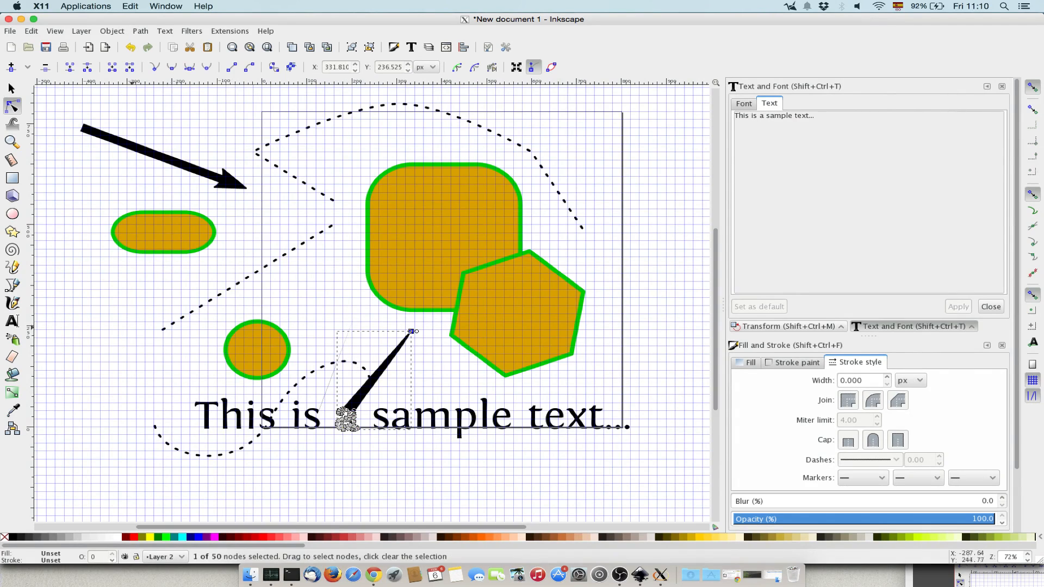
pyautogui.click(90, 345)
pyautogui.click(12, 88)
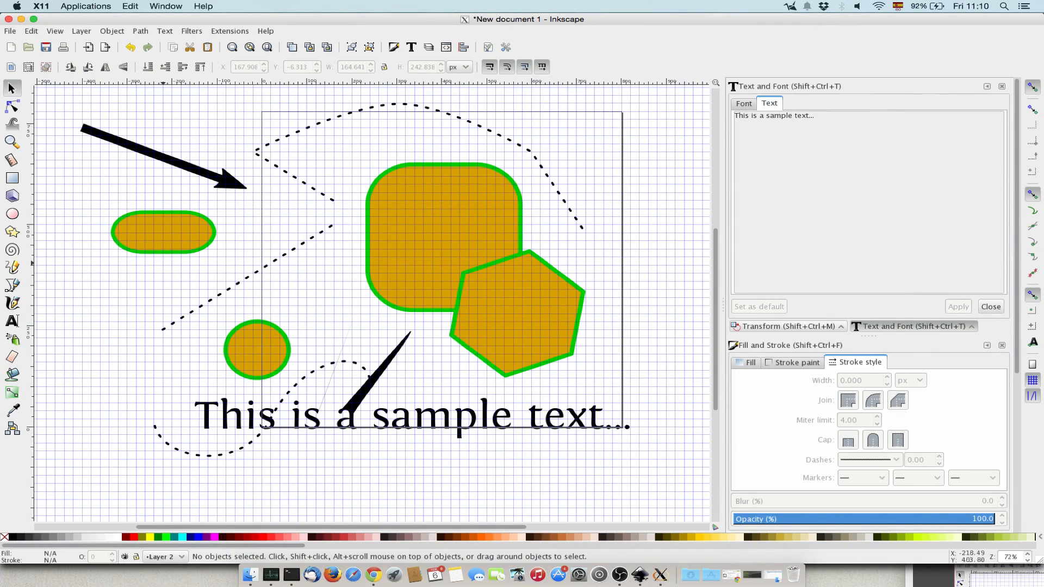
# Step: Reduce the corner rounding of the large rounded rectangle
pyautogui.click(523, 311)
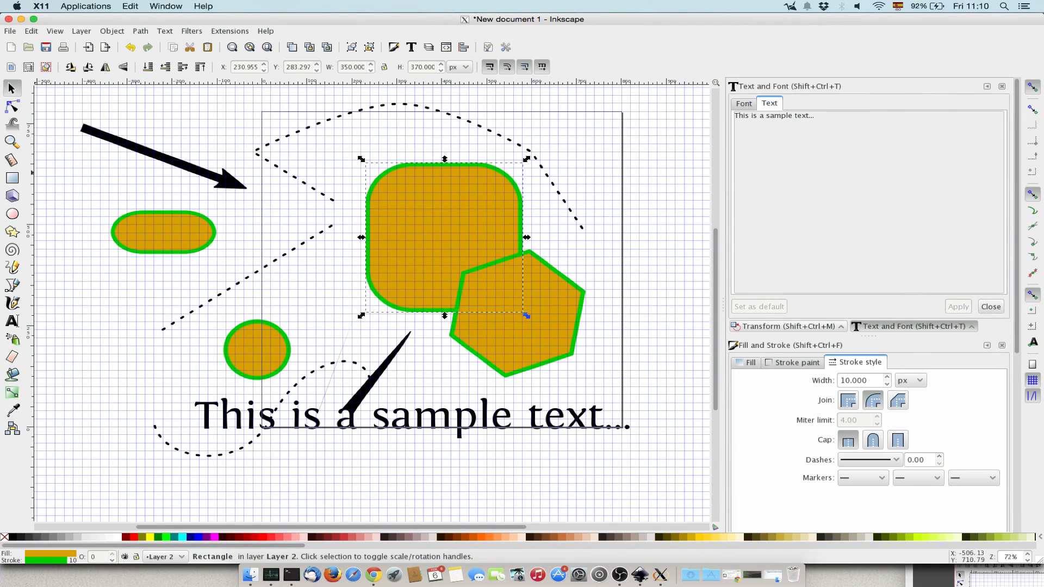
pyautogui.press('r')
pyautogui.moveTo(475, 164)
pyautogui.mouseDown()
pyautogui.moveTo(518, 164)
pyautogui.moveTo(444, 165)
pyautogui.moveTo(487, 164)
pyautogui.mouseUp()
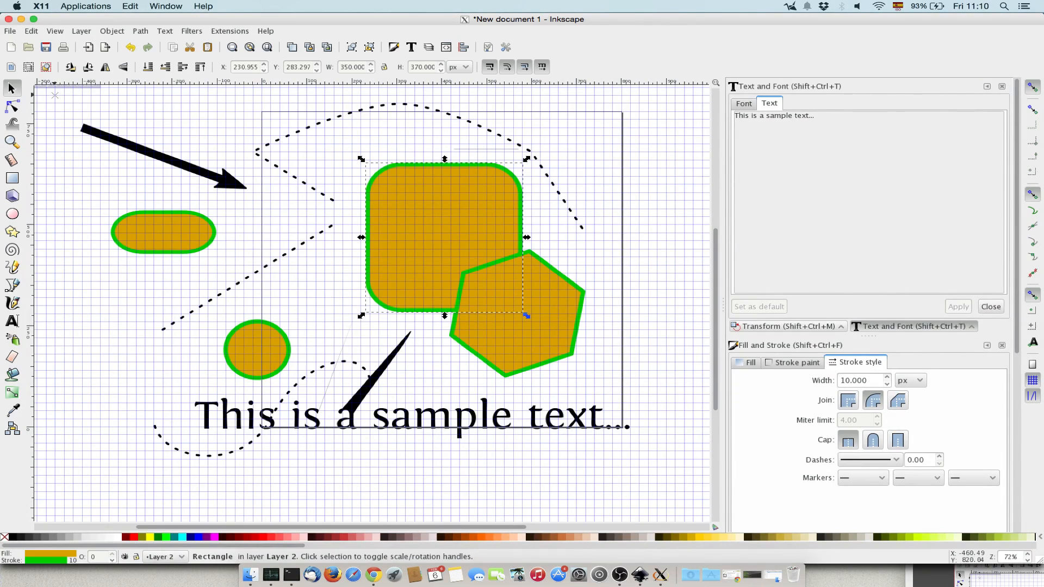
# Step: Convert the large rounded rectangle to a path and pull the left node of its upper edge upward
pyautogui.click(140, 31)
pyautogui.click(163, 41)
pyautogui.press('n')
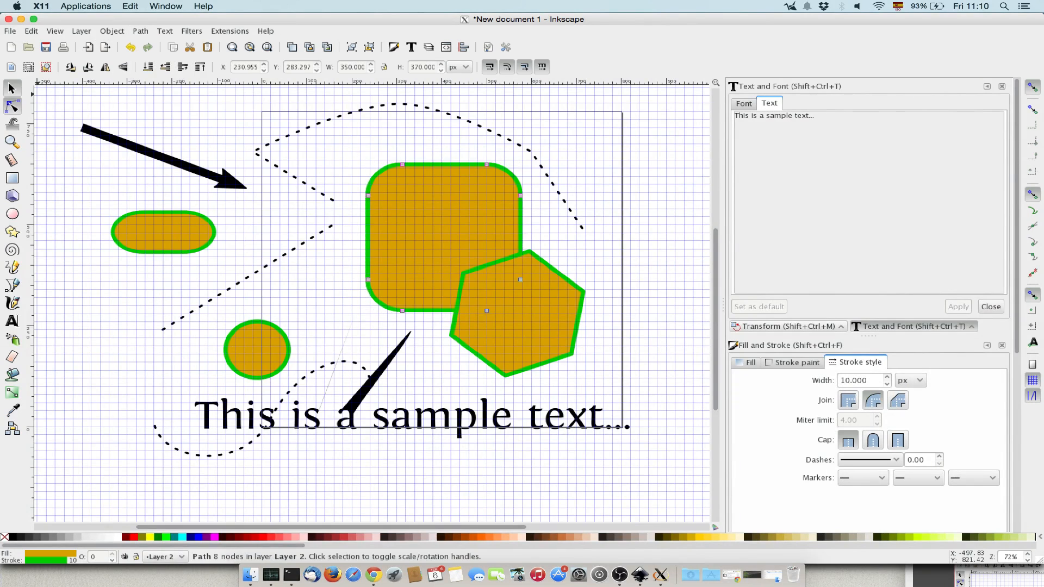
pyautogui.moveTo(403, 163); pyautogui.dragTo(402, 130)
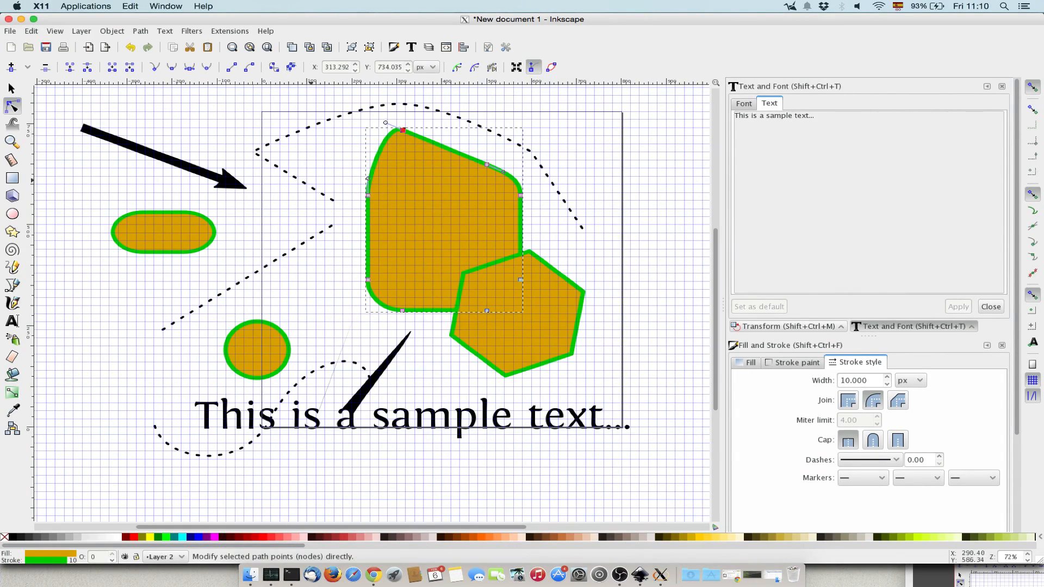
pyautogui.press('s')
pyautogui.press('Escape')
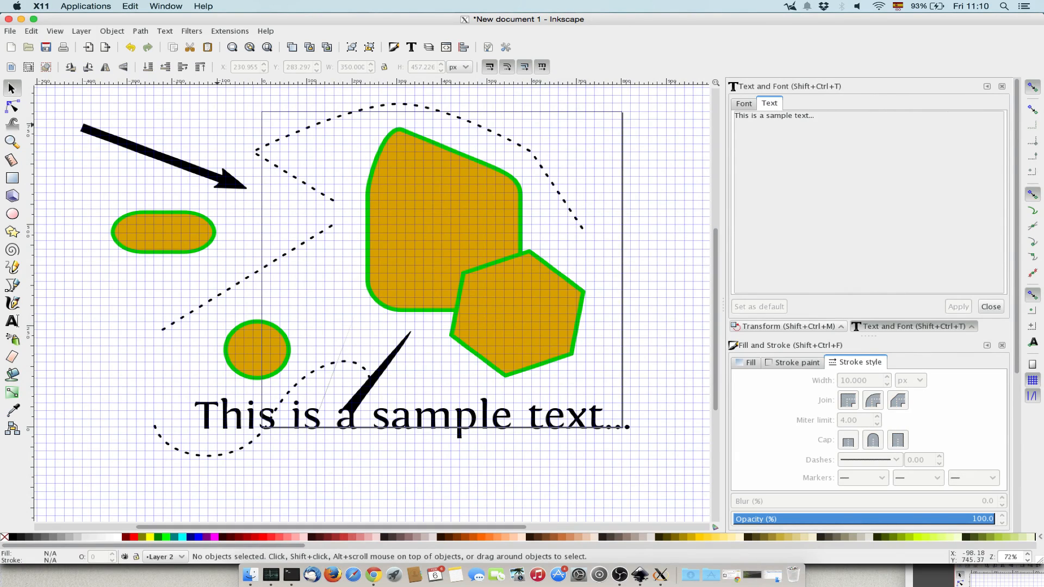
# Step: Give the hexagon a linear gradient fill
pyautogui.click(519, 307)
pyautogui.click(747, 362)
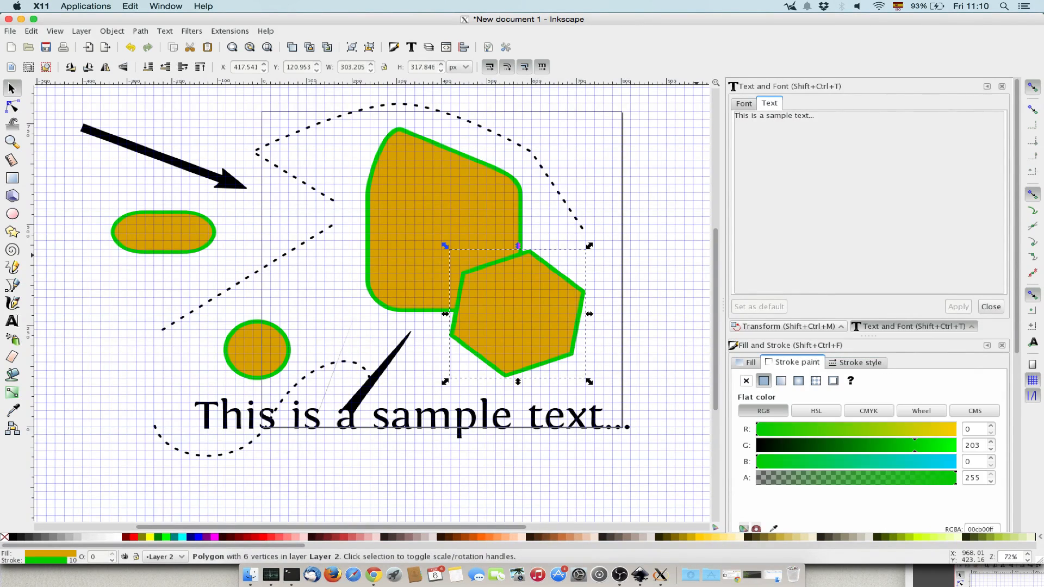
pyautogui.click(781, 380)
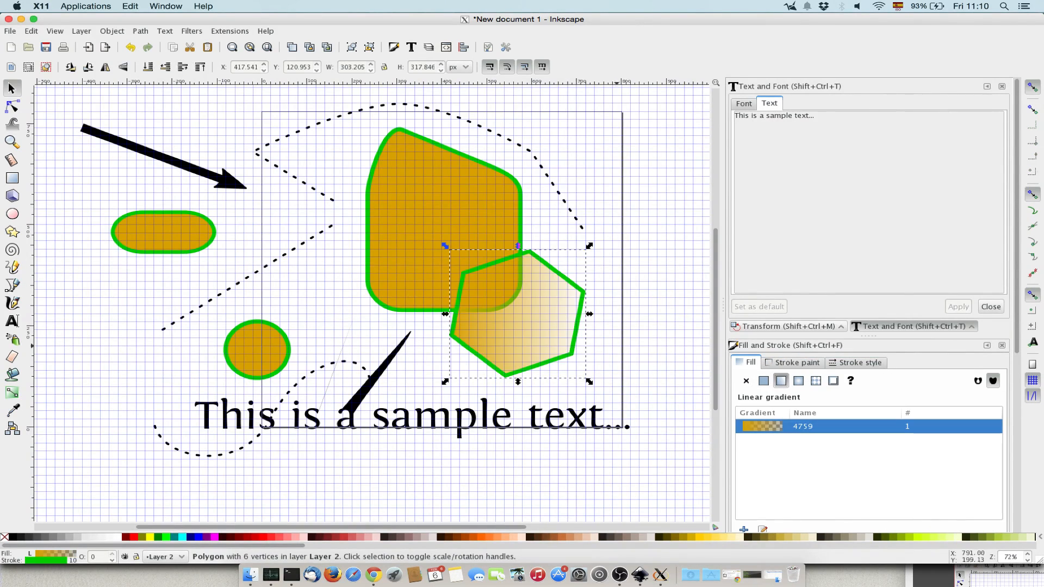
# Step: Shorten the hexagon's linear gradient by pulling its start and end handles inward to grid intersections inside the shape
pyautogui.press('g')
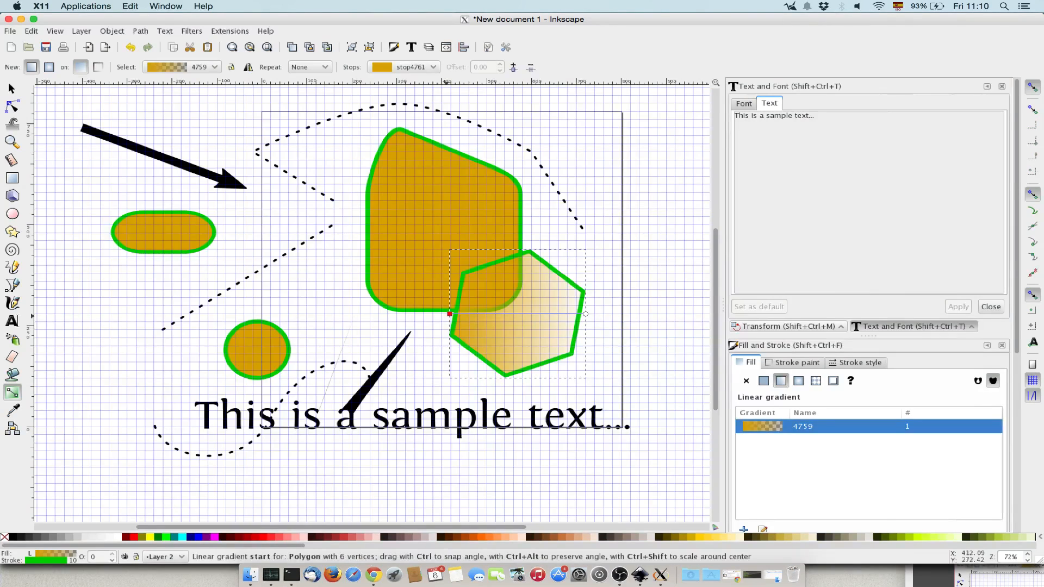
pyautogui.moveTo(449, 314); pyautogui.dragTo(495, 298)
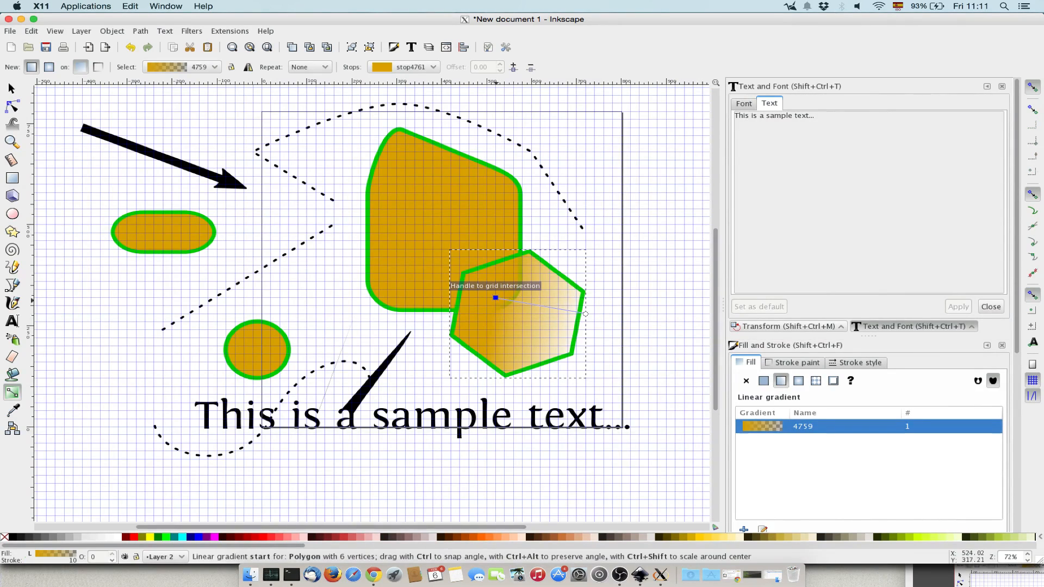
pyautogui.moveTo(586, 314); pyautogui.dragTo(541, 315)
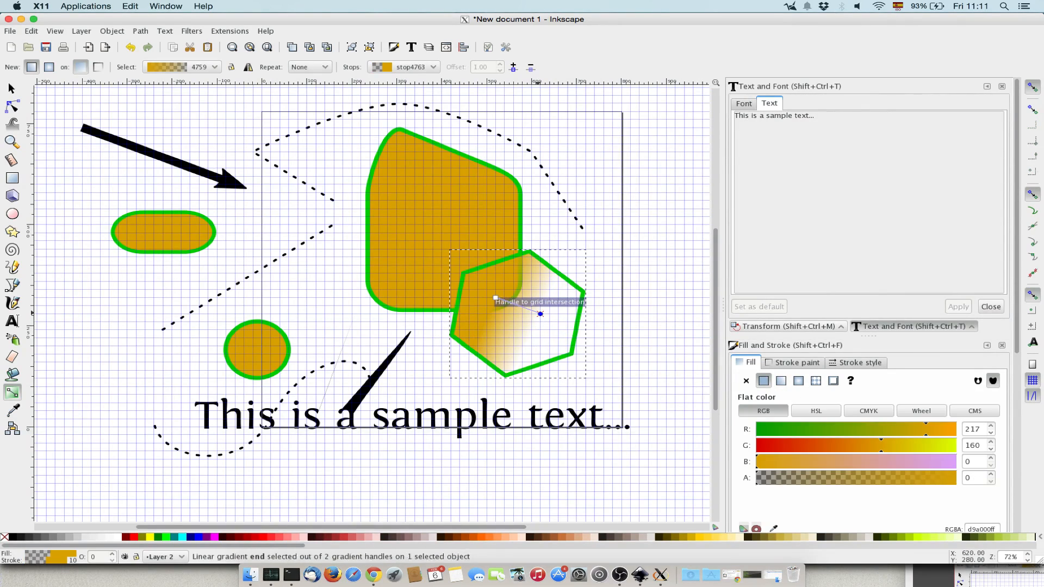
# Step: Give the hexagon a radial gradient fill and rotate the gradient by pulling its upper handle down to the hexagon's upper-left edge
pyautogui.click(798, 380)
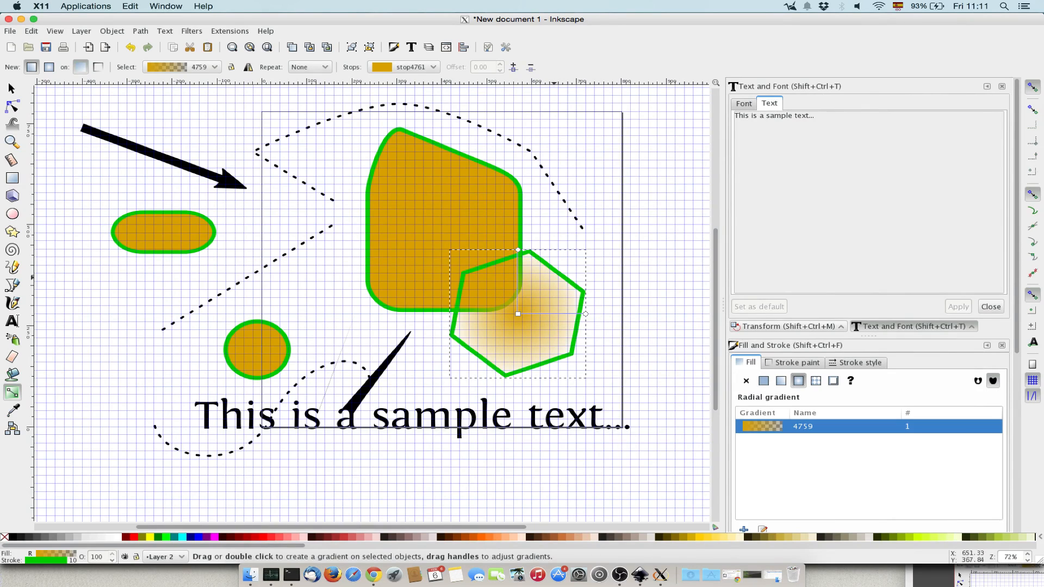
pyautogui.moveTo(517, 250); pyautogui.dragTo(487, 265)
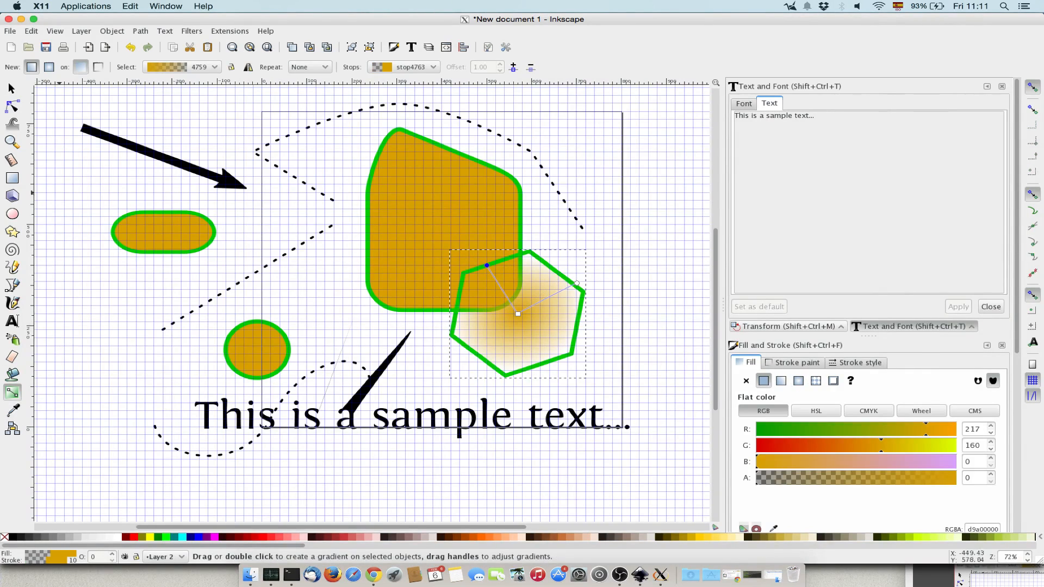
# Step: Draw a small rounded rectangle, about 160 by 100 px, just above the wide pill-shaped rectangle
pyautogui.click(12, 178)
pyautogui.moveTo(74, 159); pyautogui.dragTo(137, 193)
pyautogui.click(12, 89)
# Step: Link the centre of the small rounded rectangle to the centre of the pill-shaped rectangle with a connector
pyautogui.click(12, 429)
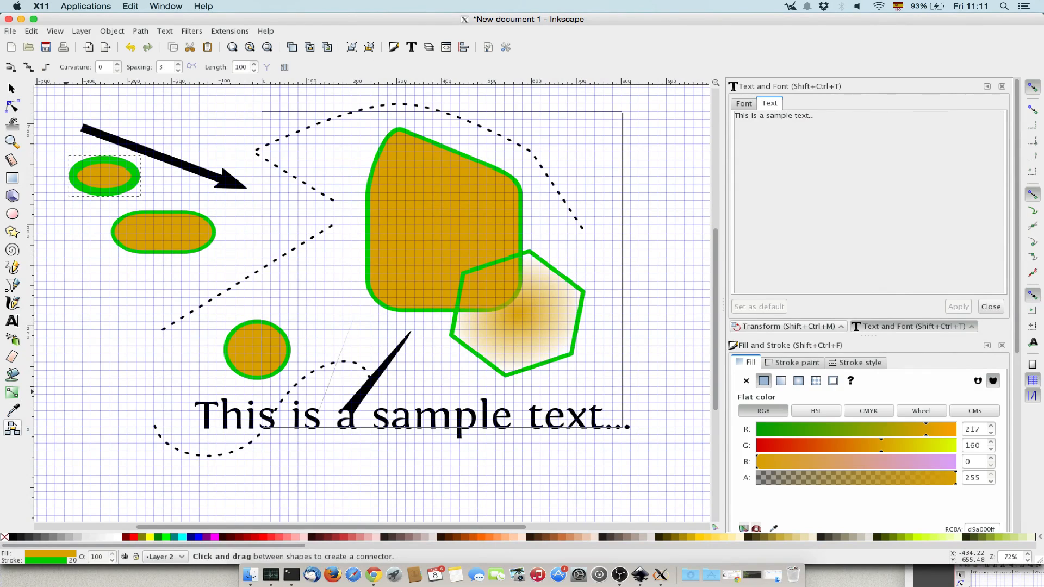
pyautogui.click(105, 177)
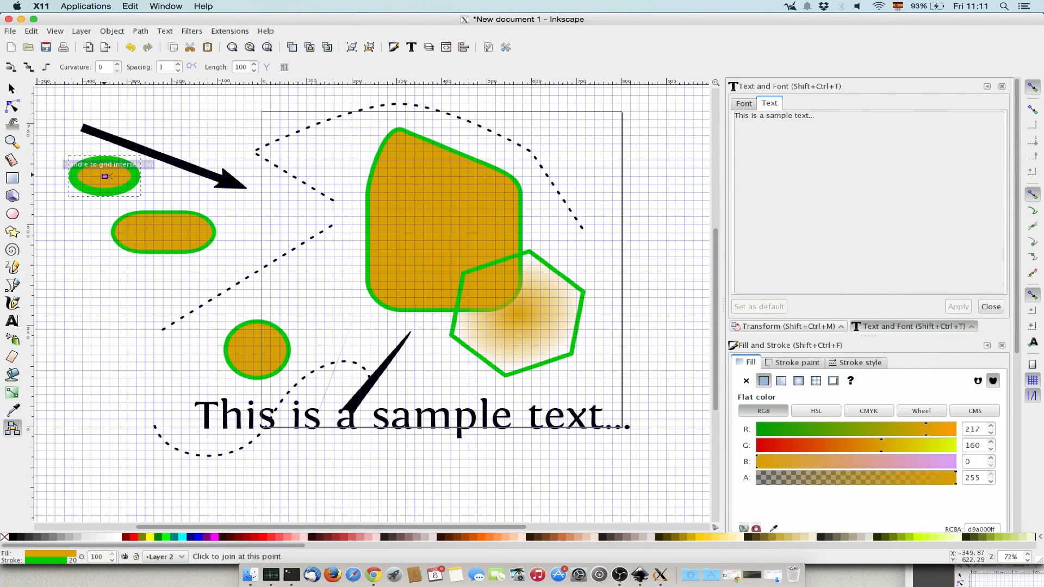
pyautogui.click(164, 232)
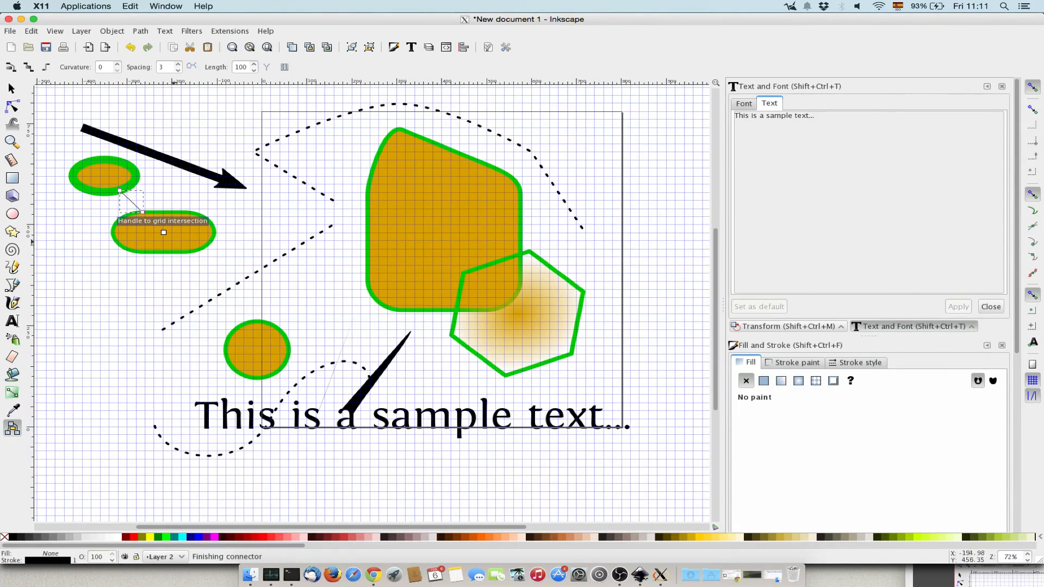
# Step: Move the small rounded rectangle down below the pill-shaped rectangle, beside the start of the sample text
pyautogui.click(11, 88)
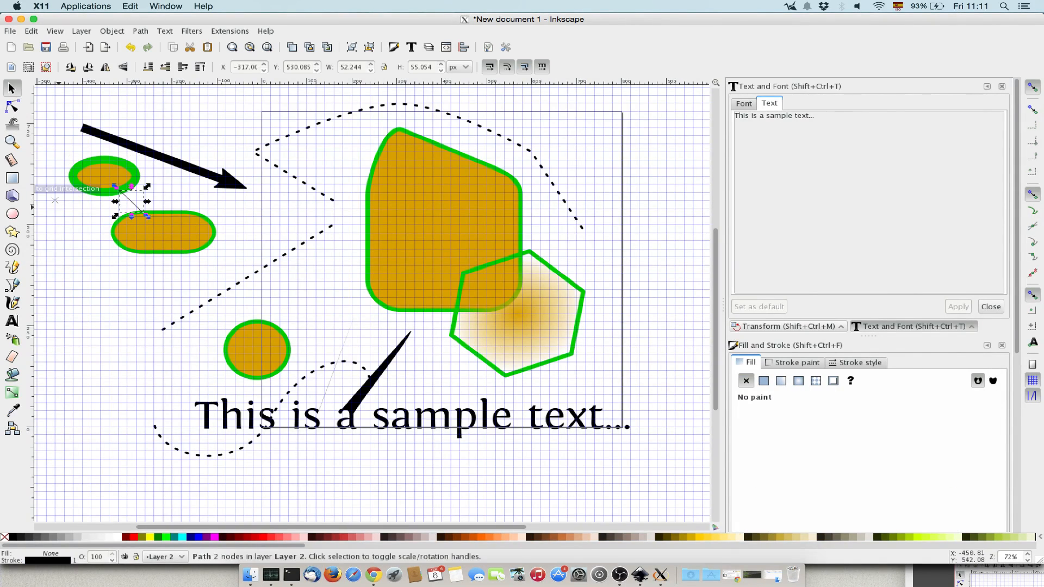
pyautogui.click(57, 130)
pyautogui.moveTo(101, 173)
pyautogui.mouseDown()
pyautogui.moveTo(81, 254)
pyautogui.moveTo(85, 340)
pyautogui.moveTo(126, 384)
pyautogui.mouseUp()
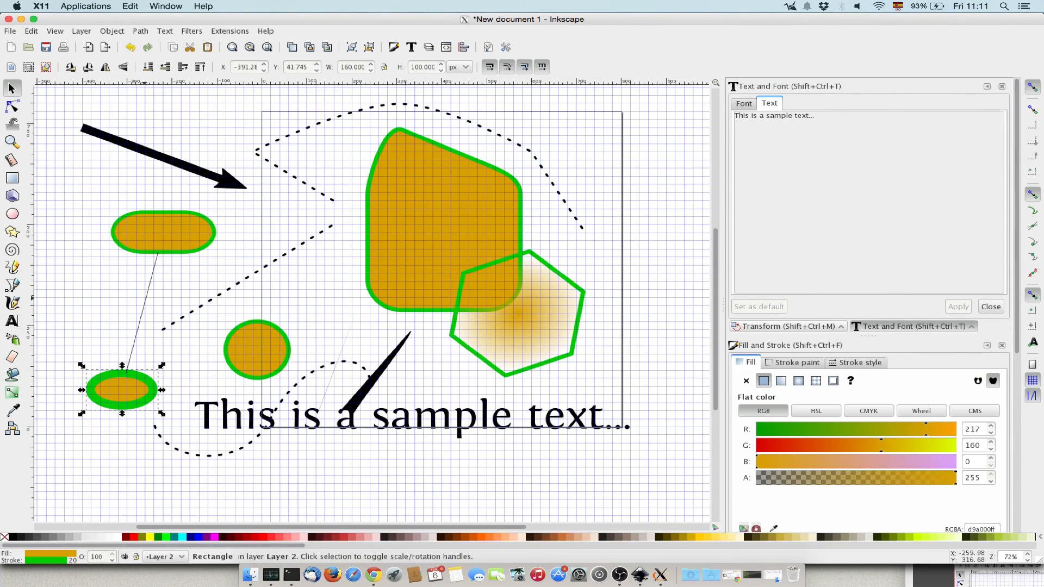
# Step: Set the stroke width of the connector between the two rounded rectangles to 10 px
pyautogui.click(142, 312)
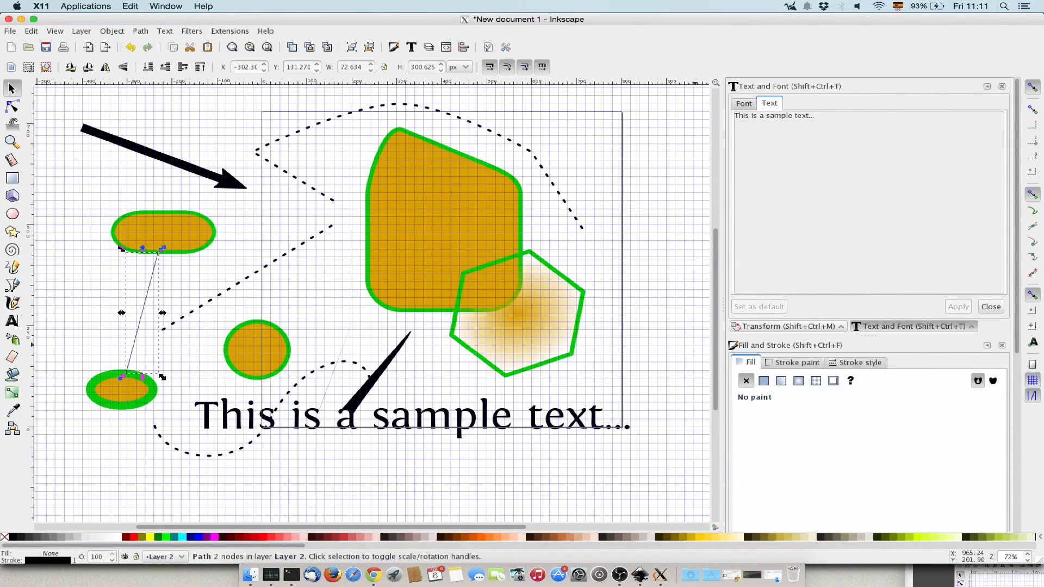
pyautogui.click(859, 363)
pyautogui.click(871, 380)
pyautogui.doubleClick(859, 380)
pyautogui.write('10')
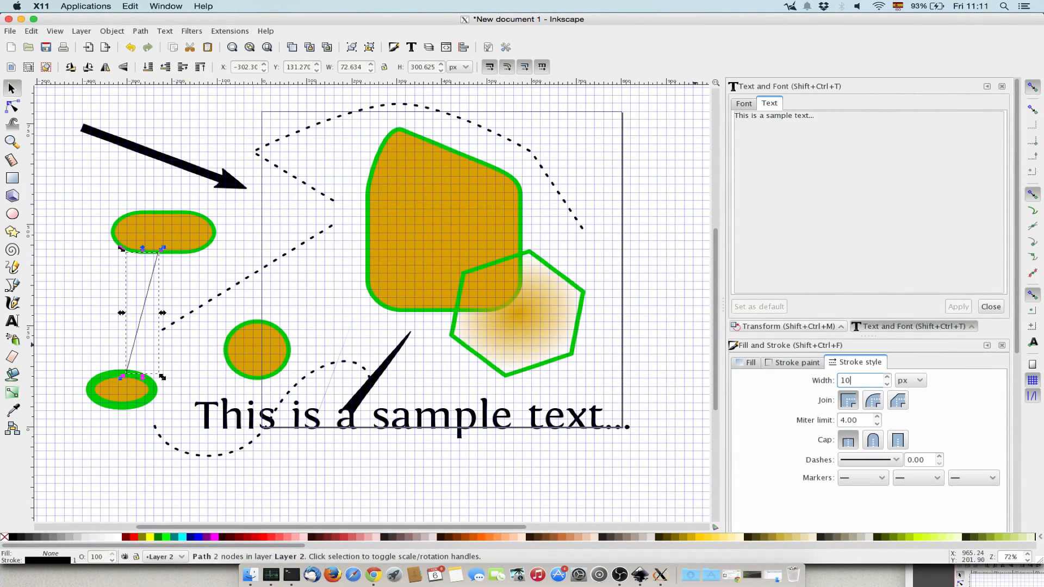
pyautogui.press('Return')
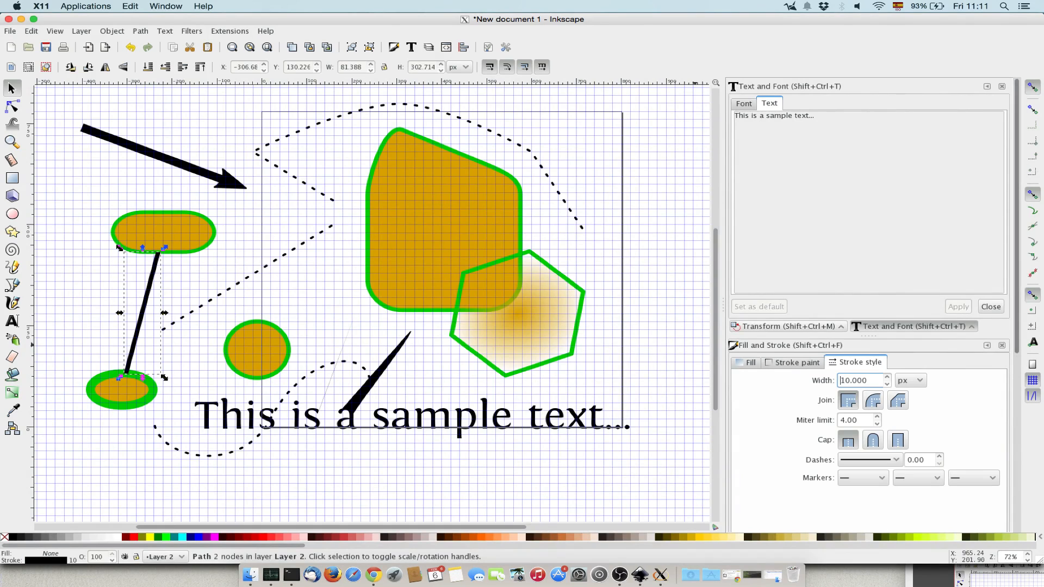
# Step: Move the small rounded rectangle up over the tail of the thick black arrow and deselect it
pyautogui.scroll(-5, 839, 272)
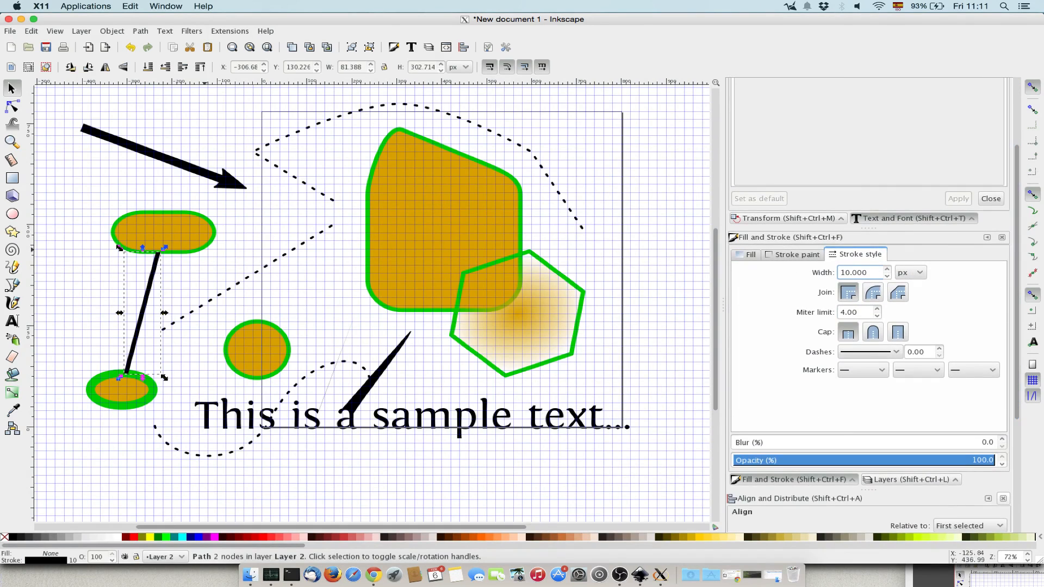
pyautogui.click(121, 390)
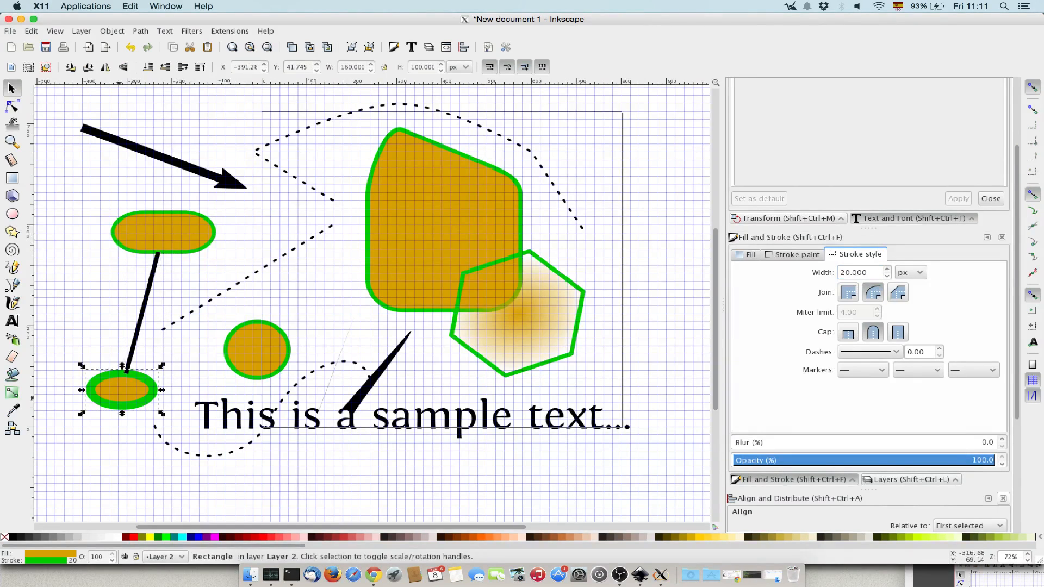
pyautogui.moveTo(121, 390)
pyautogui.mouseDown()
pyautogui.moveTo(82, 193)
pyautogui.moveTo(84, 148)
pyautogui.mouseUp()
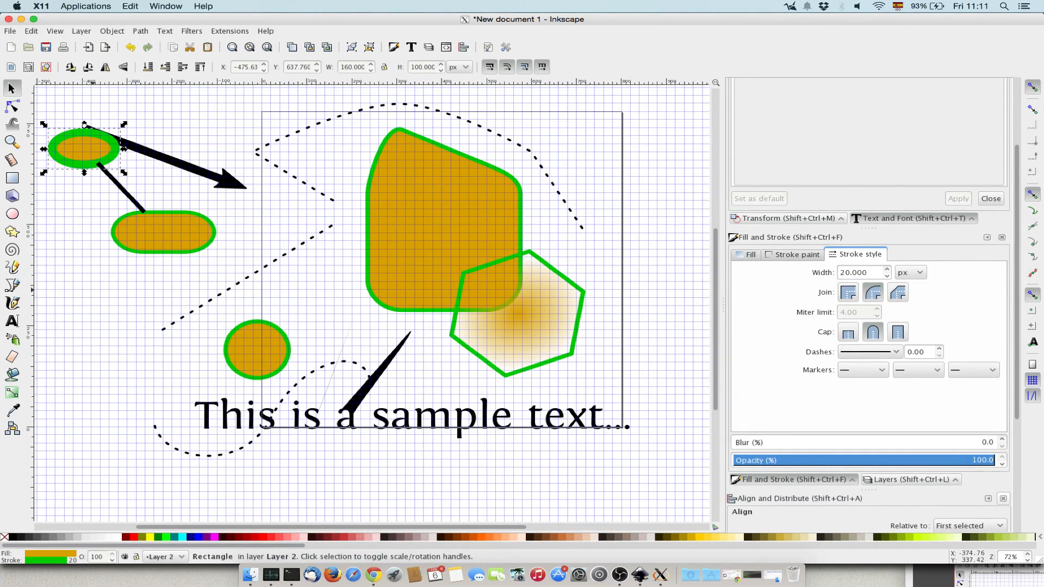
pyautogui.click(125, 215)
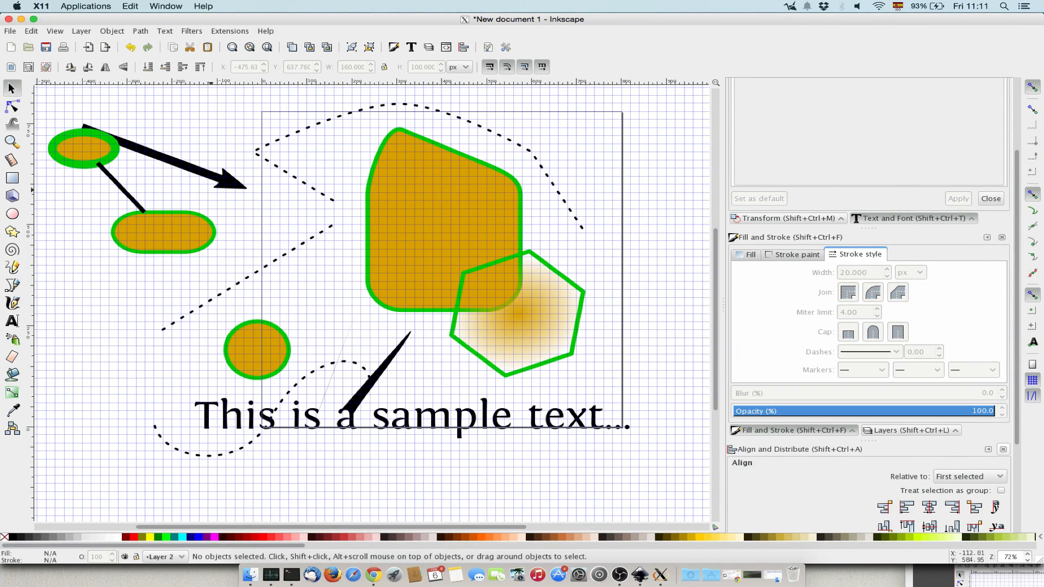
# Step: Examine the file formats offered when saving the drawing under a new name, and leave without saving
pyautogui.moveTo(535, 215)
pyautogui.mouseDown()
pyautogui.moveTo(305, 248)
pyautogui.moveTo(451, 209)
pyautogui.moveTo(533, 226)
pyautogui.mouseUp()
pyautogui.click(9, 31)
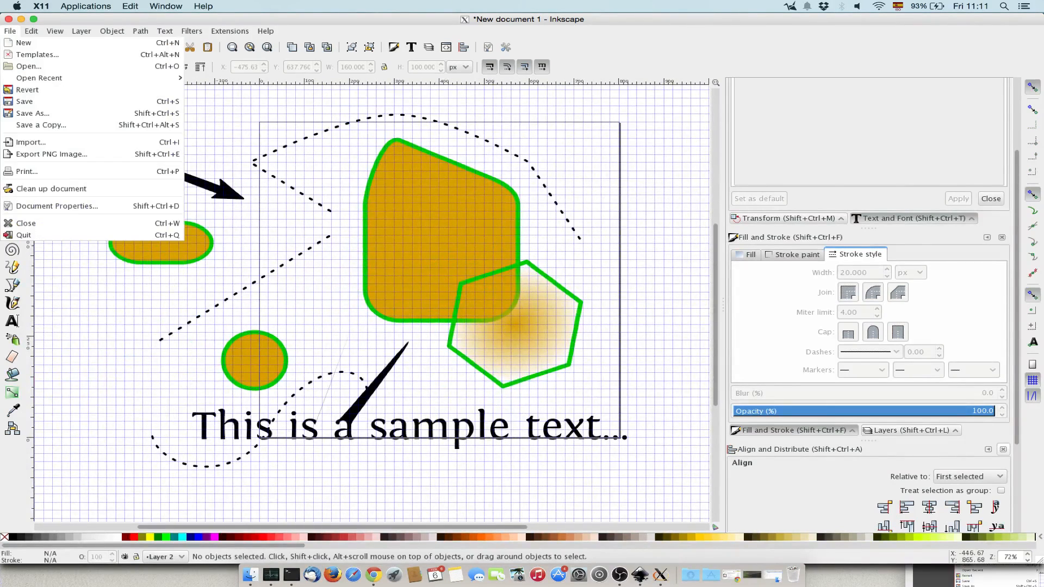
pyautogui.click(33, 113)
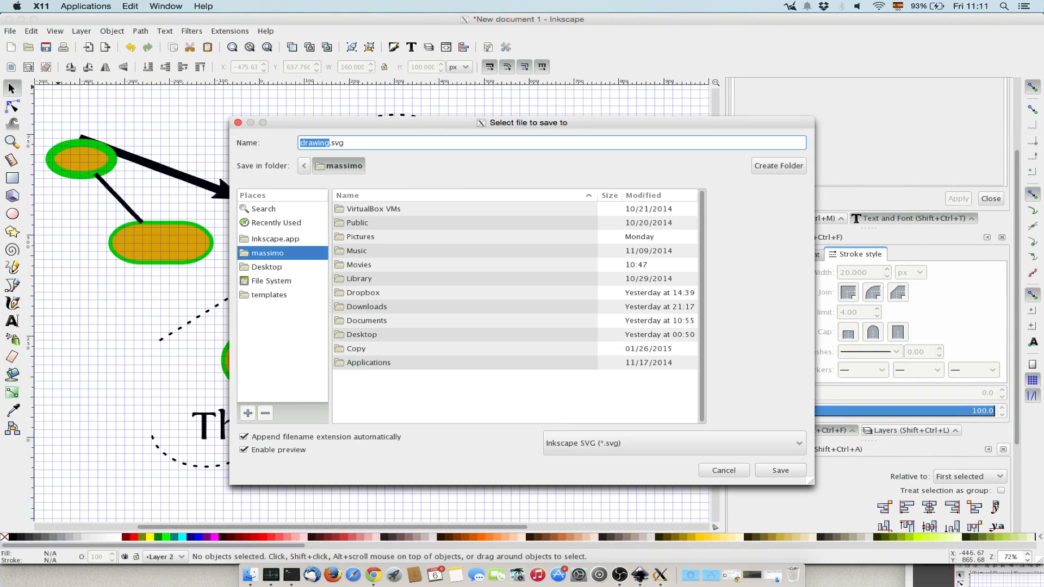
pyautogui.click(674, 444)
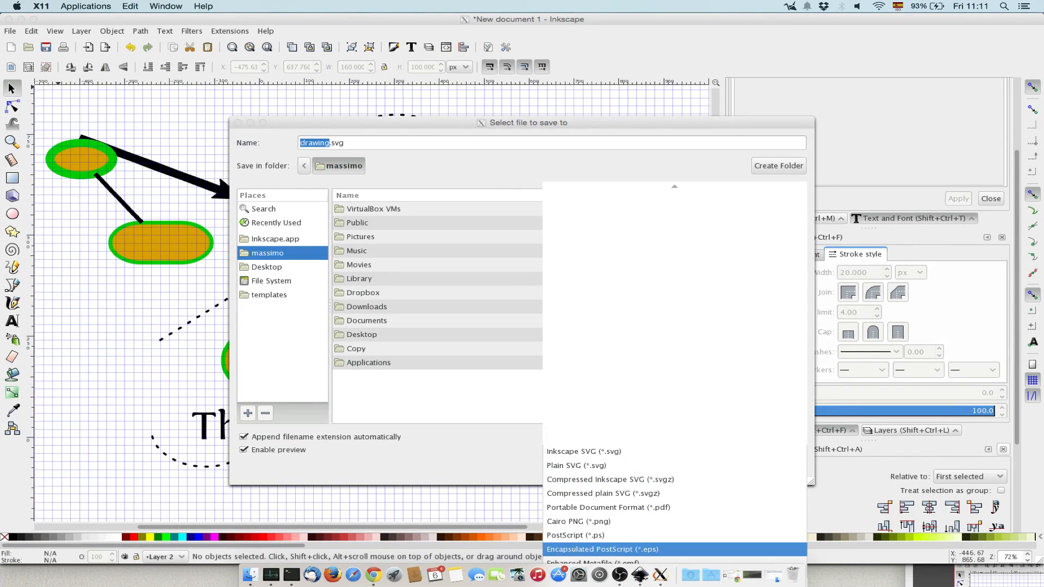
pyautogui.click(489, 468)
pyautogui.click(721, 470)
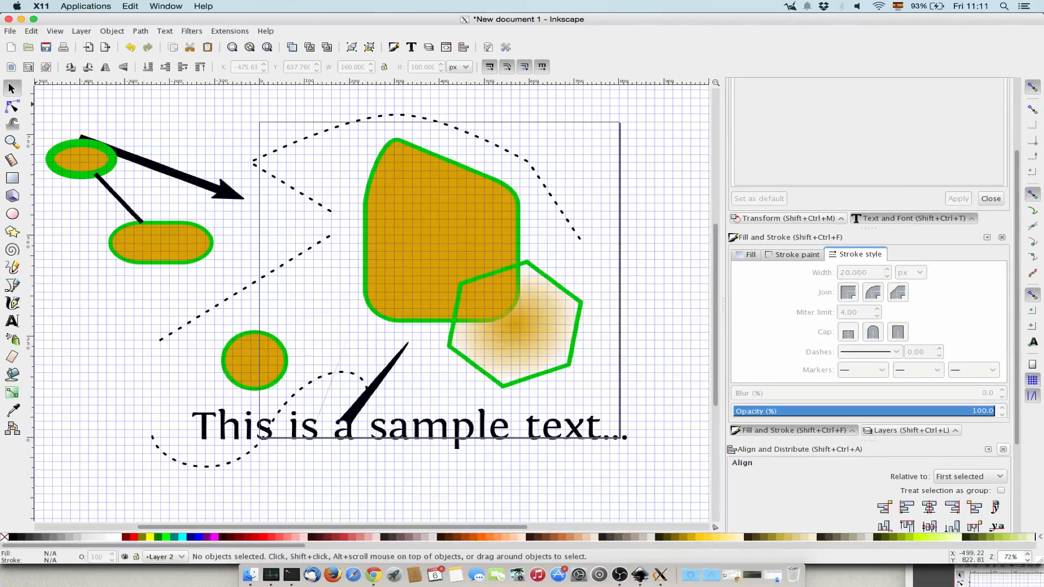
# Step: Open the PNG image export settings and examine the export area, image size and dpi resolution
pyautogui.click(10, 31)
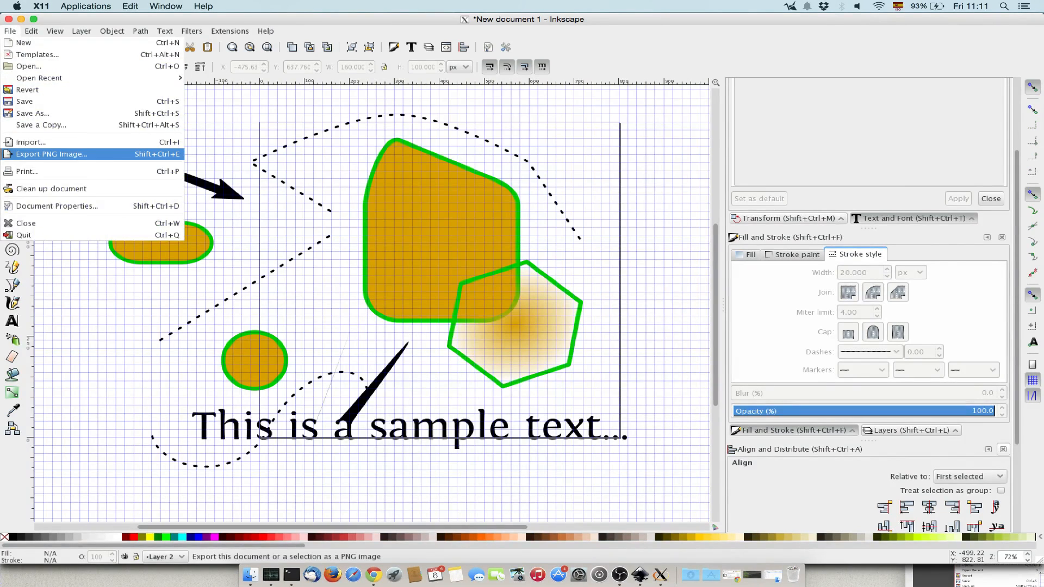
pyautogui.click(52, 153)
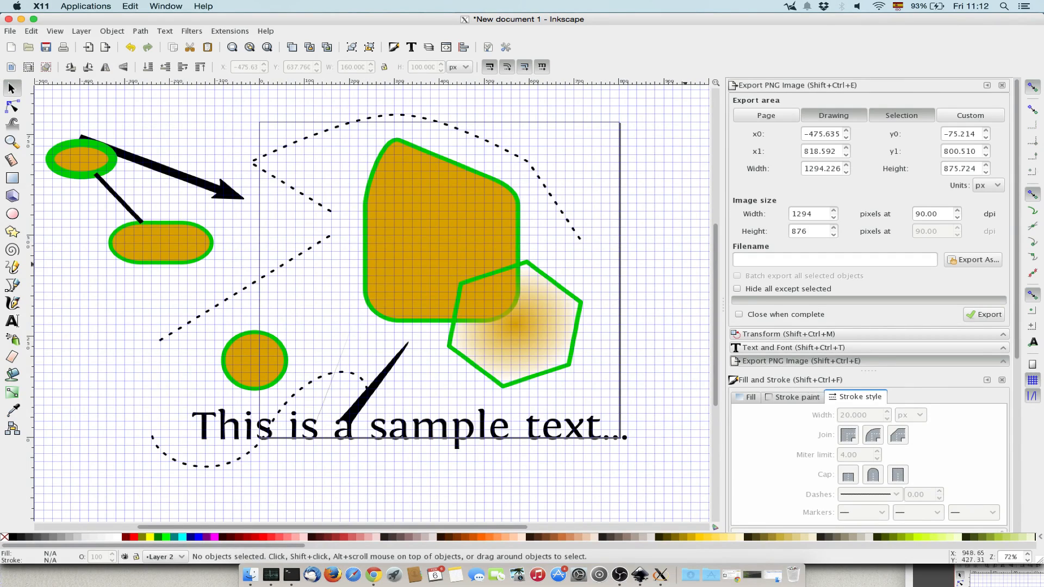
pyautogui.click(939, 214)
pyautogui.hscroll(10, 369, 299)
pyautogui.hscroll(2, 370, 299)
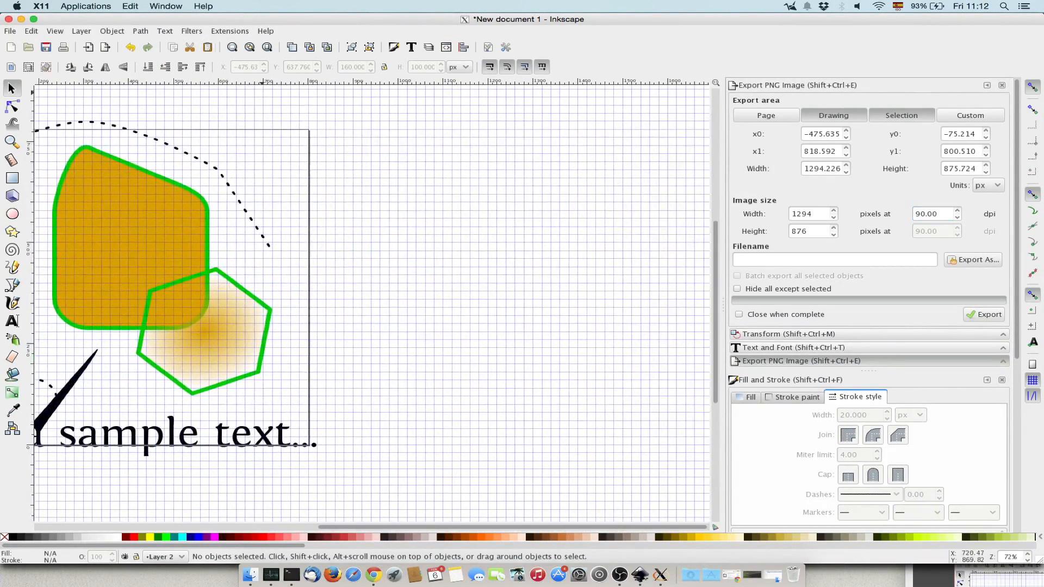
pyautogui.click(191, 31)
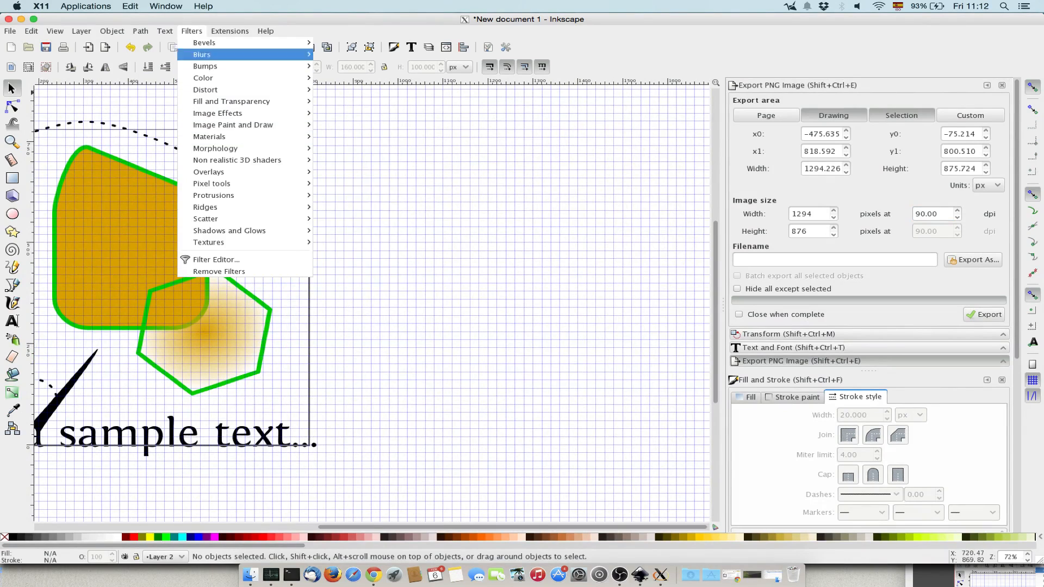
pyautogui.moveTo(230, 31)
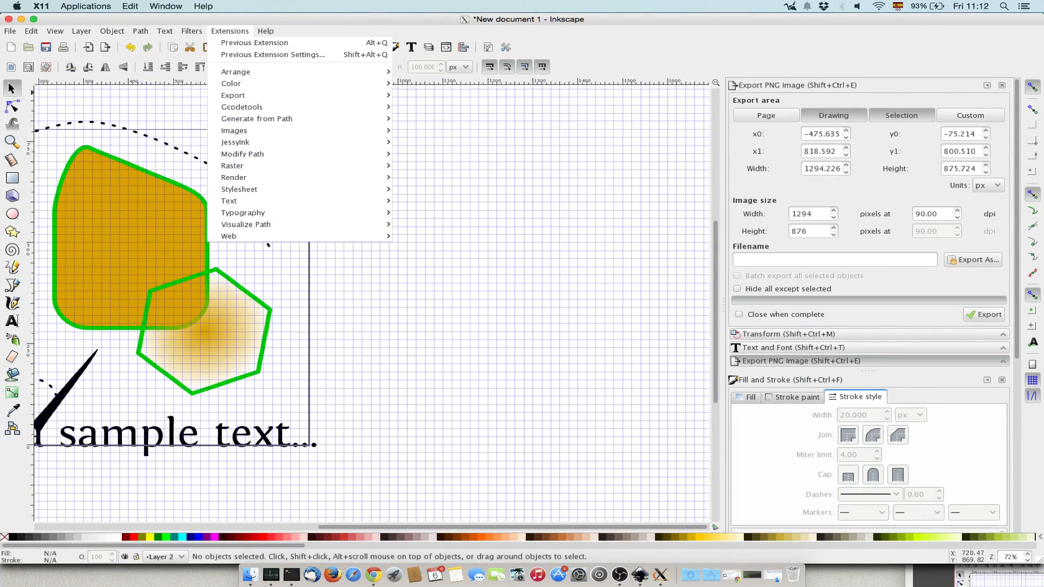
pyautogui.moveTo(256, 118)
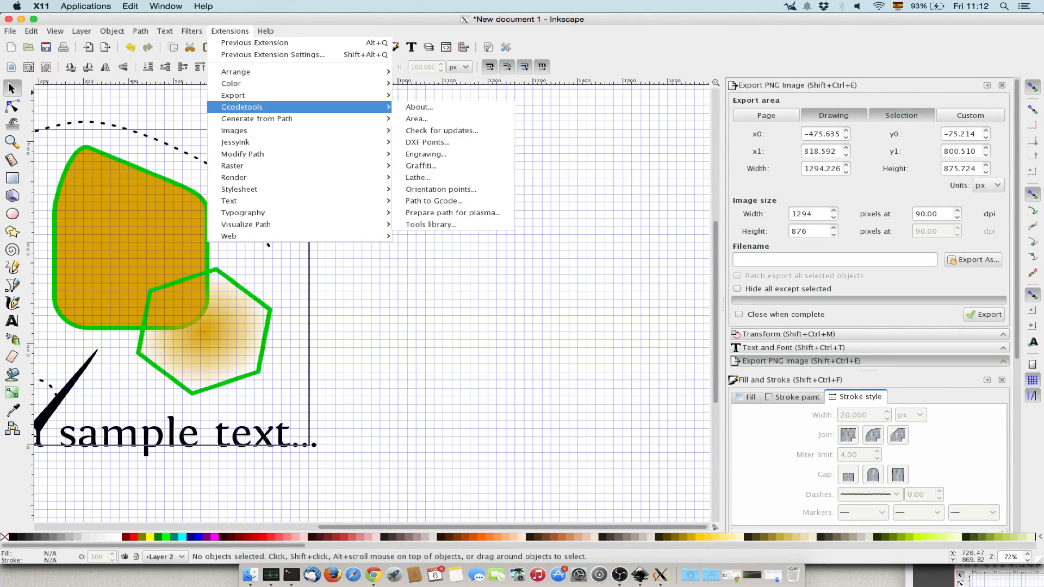
pyautogui.moveTo(242, 166)
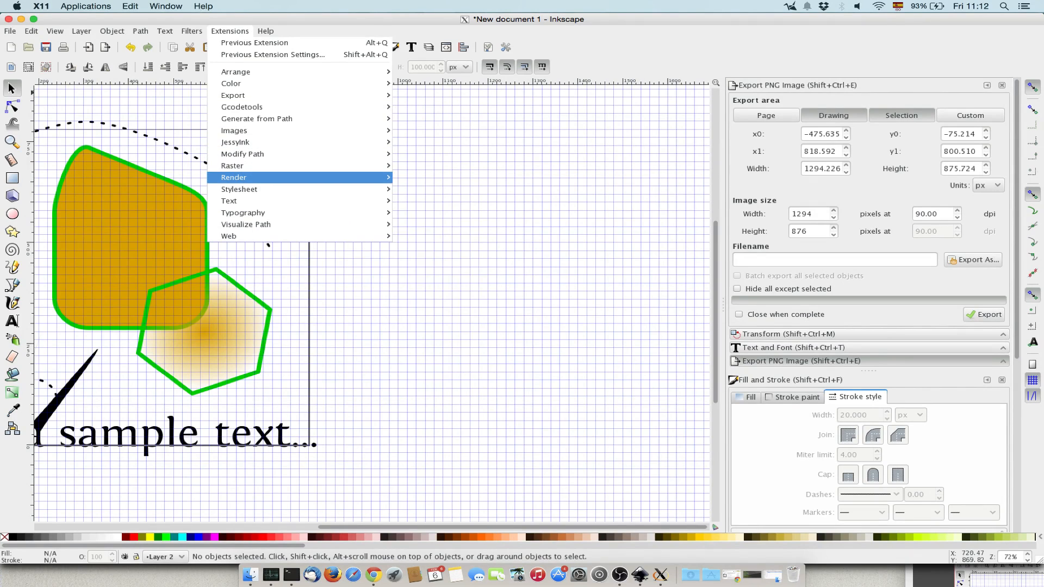
pyautogui.moveTo(239, 189)
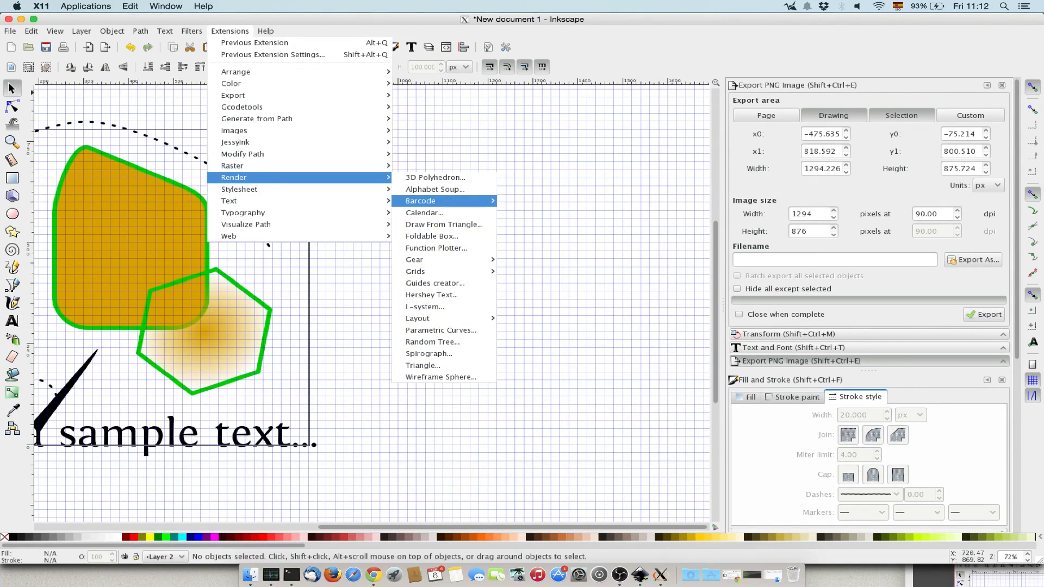
pyautogui.moveTo(424, 201)
pyautogui.click(528, 225)
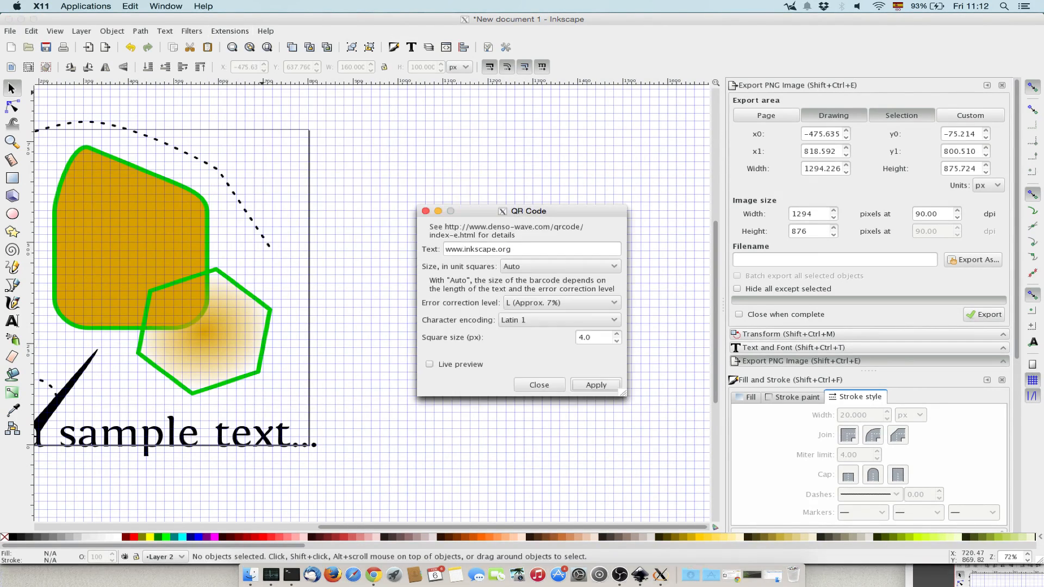
pyautogui.click(596, 385)
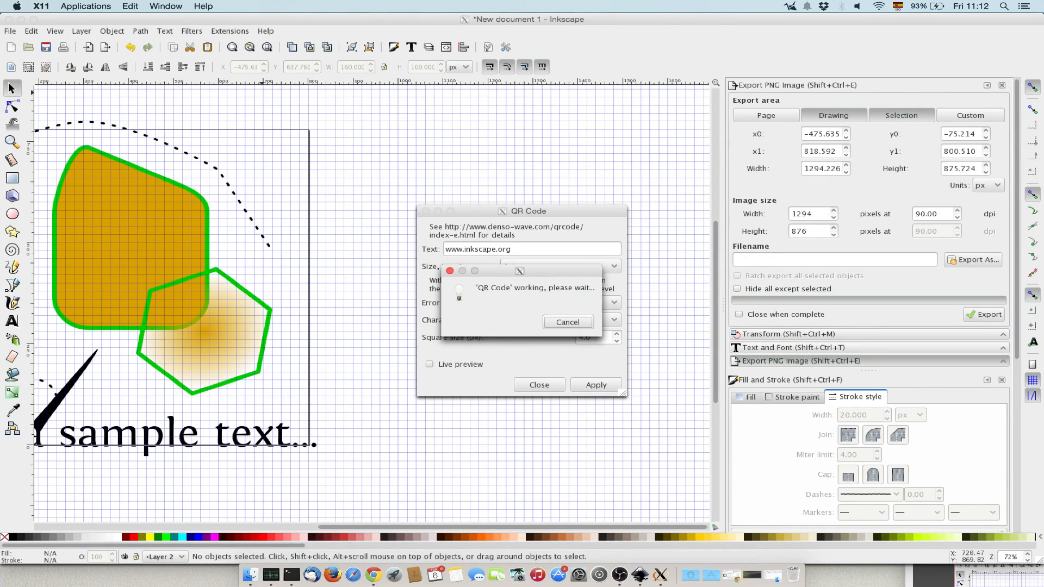
pyautogui.moveTo(521, 270); pyautogui.dragTo(573, 104)
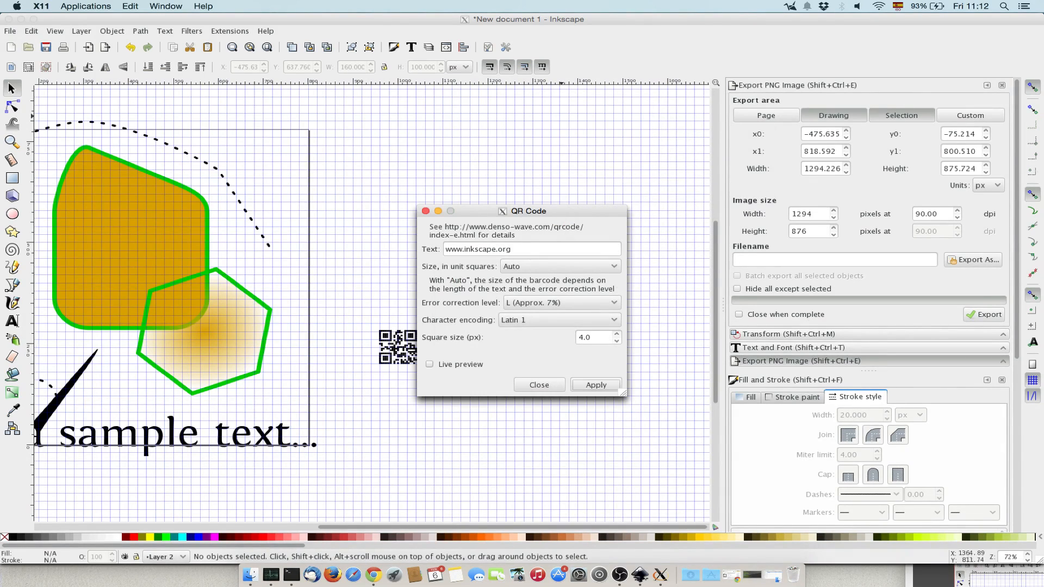
pyautogui.click(539, 385)
pyautogui.click(401, 348)
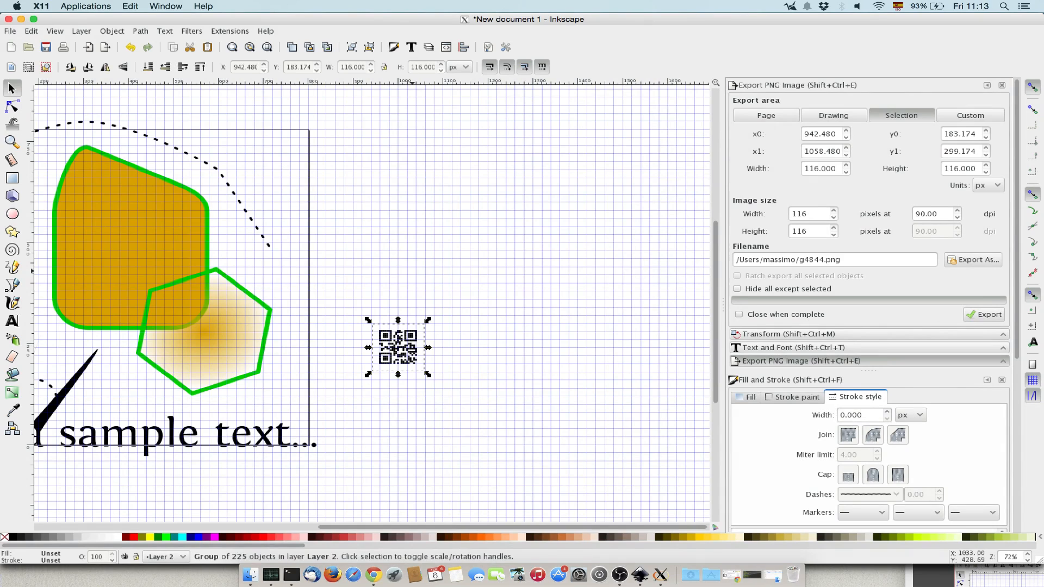
pyautogui.click(265, 197)
# Step: Render a 24-tooth gear with 20 px circular pitch, 20-degree pressure angle and 20 px center hole, and move it above the QR code
pyautogui.click(229, 31)
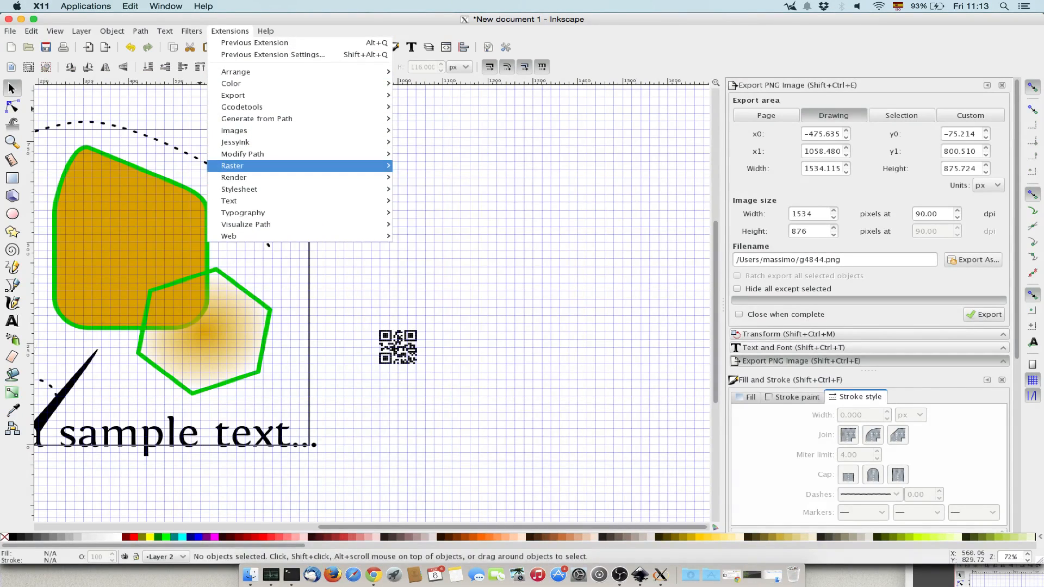
pyautogui.moveTo(261, 178)
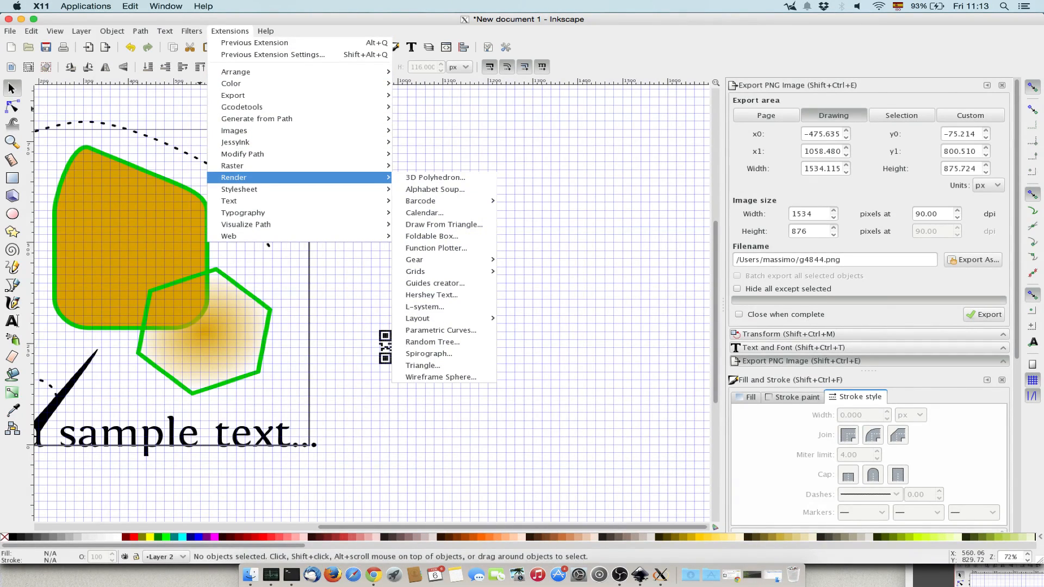
pyautogui.click(516, 259)
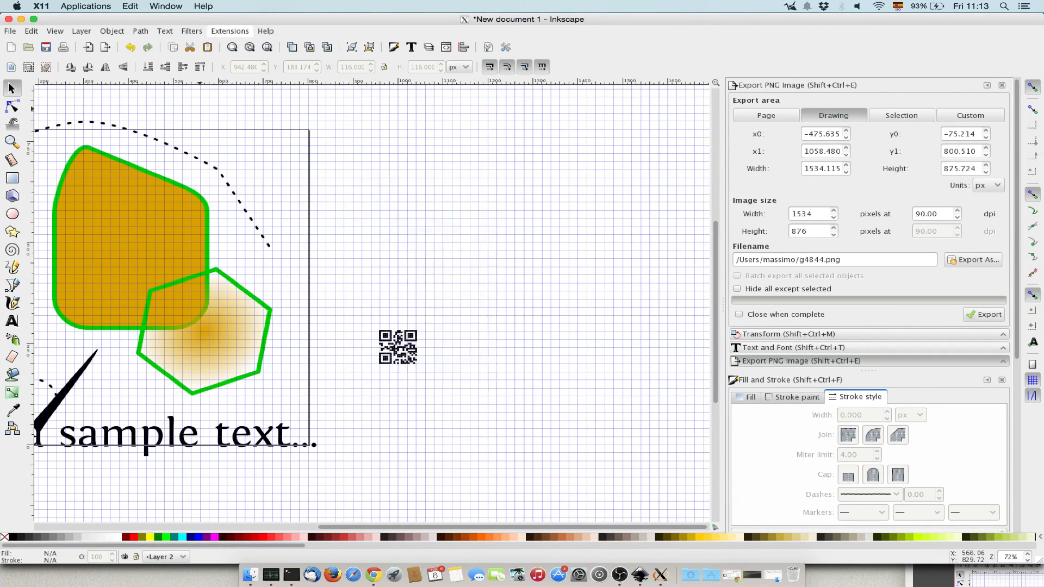
pyautogui.moveTo(467, 224); pyautogui.dragTo(383, 117)
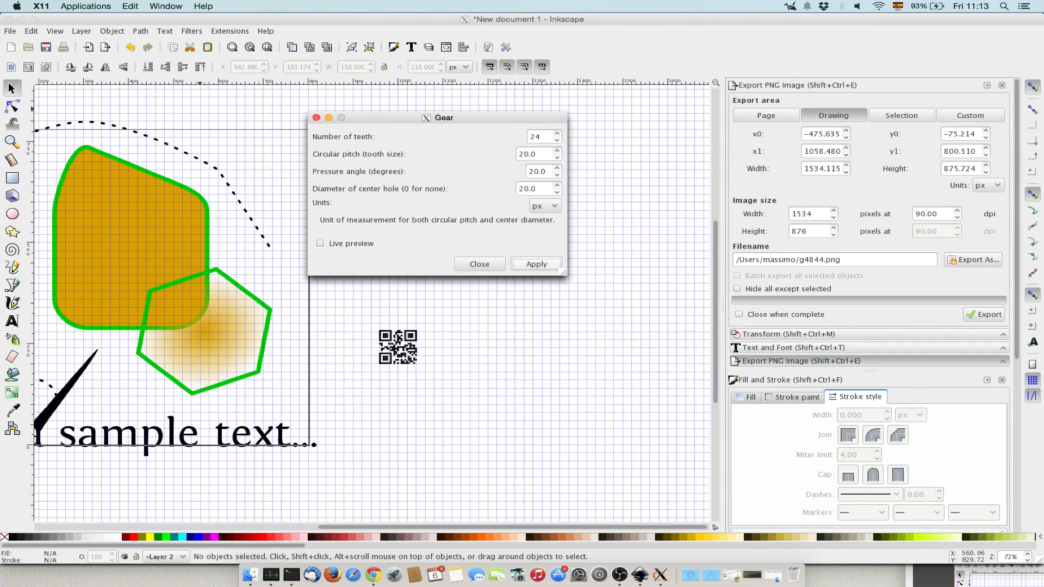
pyautogui.click(537, 263)
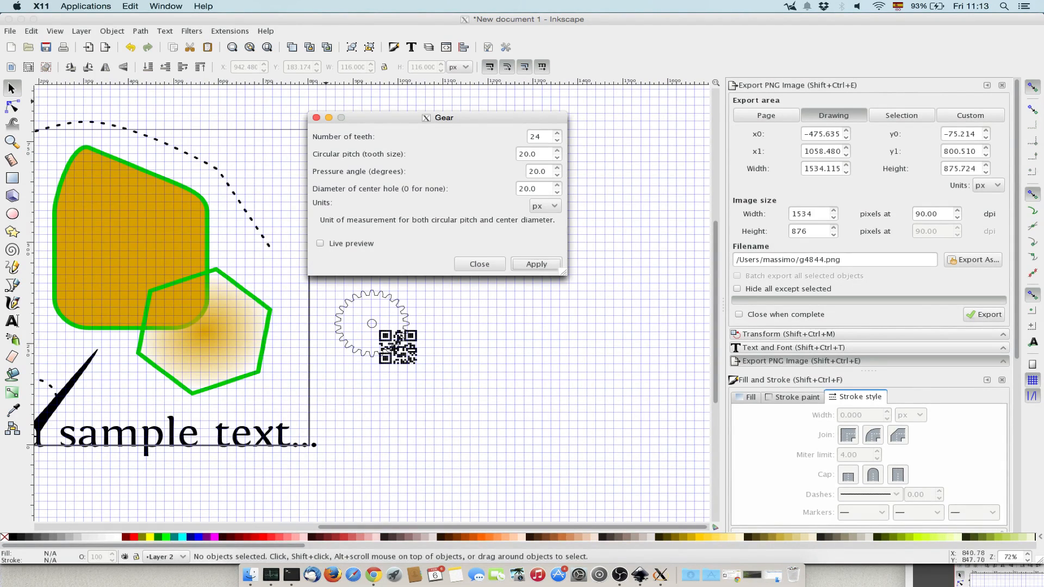
pyautogui.click(316, 118)
pyautogui.moveTo(407, 321); pyautogui.dragTo(427, 219)
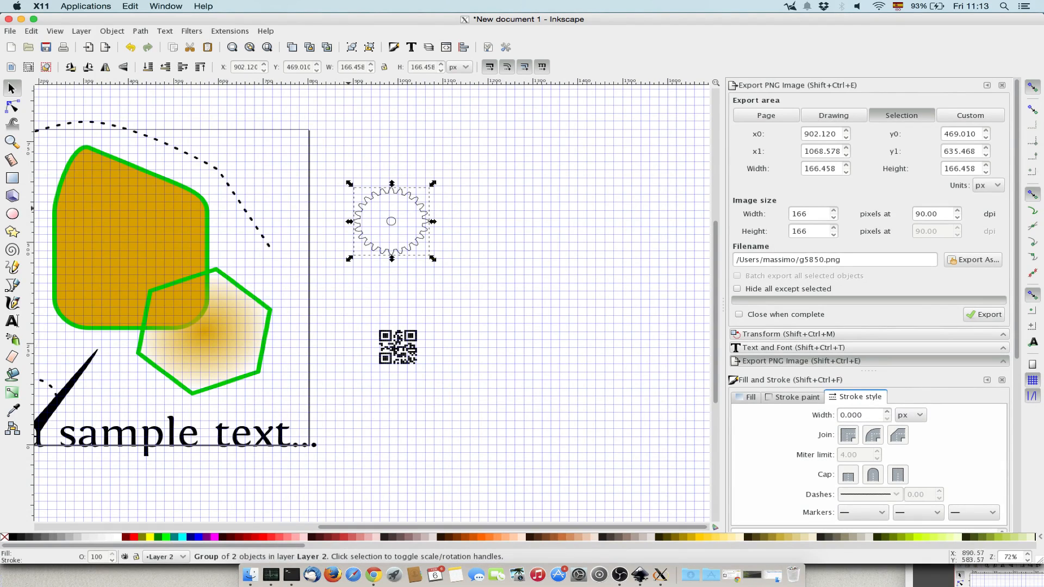
# Step: Pull one outline node between two teeth at the gear's upper left inward to just above the center hole, and deselect the gear
pyautogui.click(12, 142)
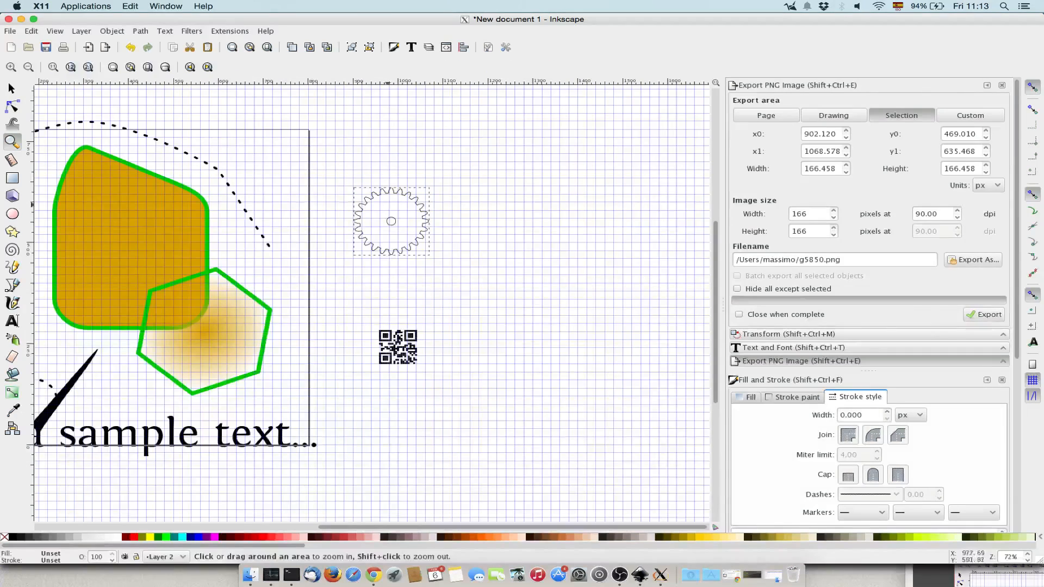
pyautogui.moveTo(344, 176); pyautogui.dragTo(439, 265)
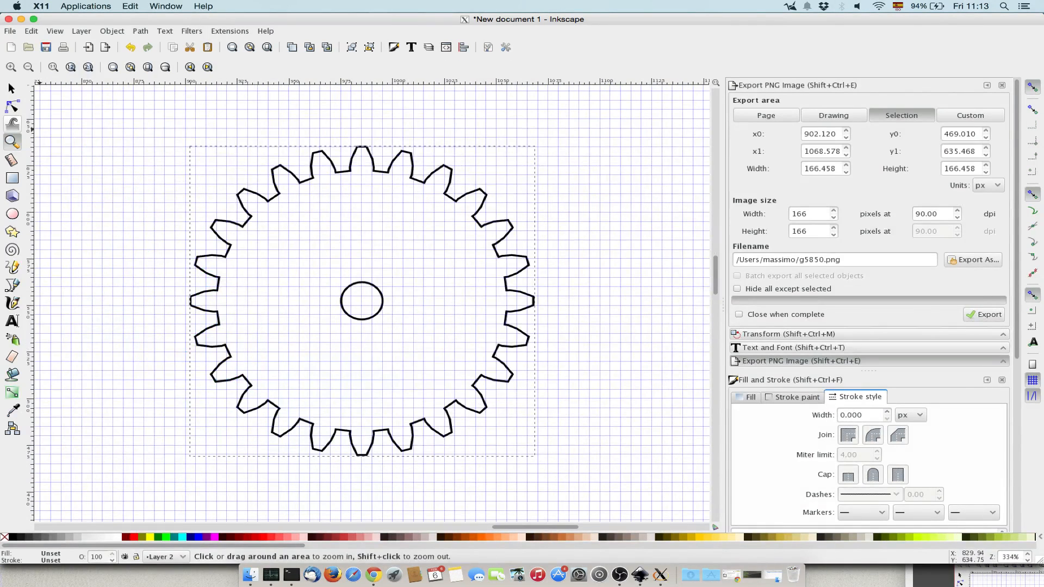
pyautogui.click(12, 106)
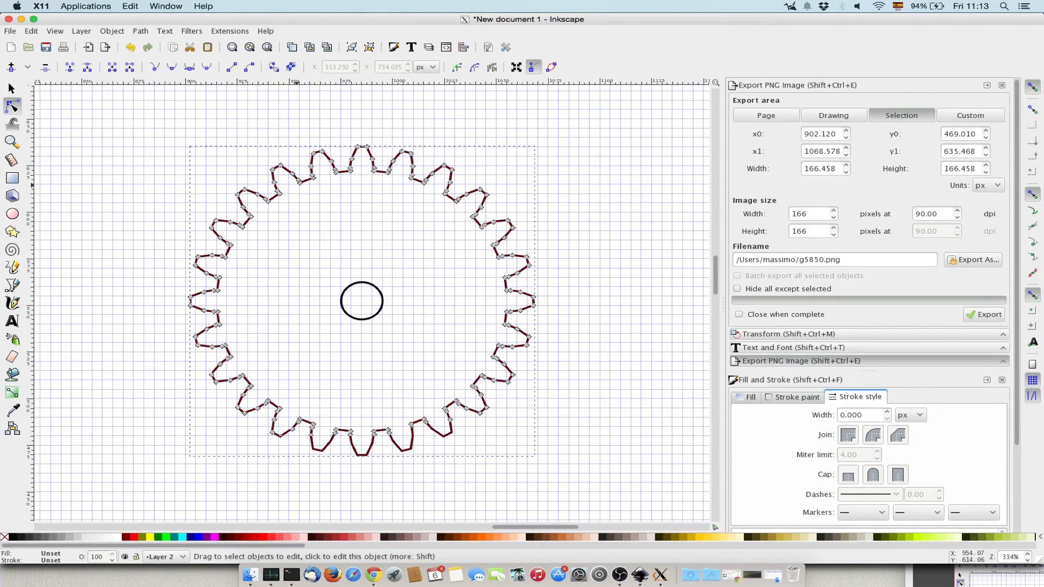
pyautogui.moveTo(314, 178); pyautogui.dragTo(379, 256)
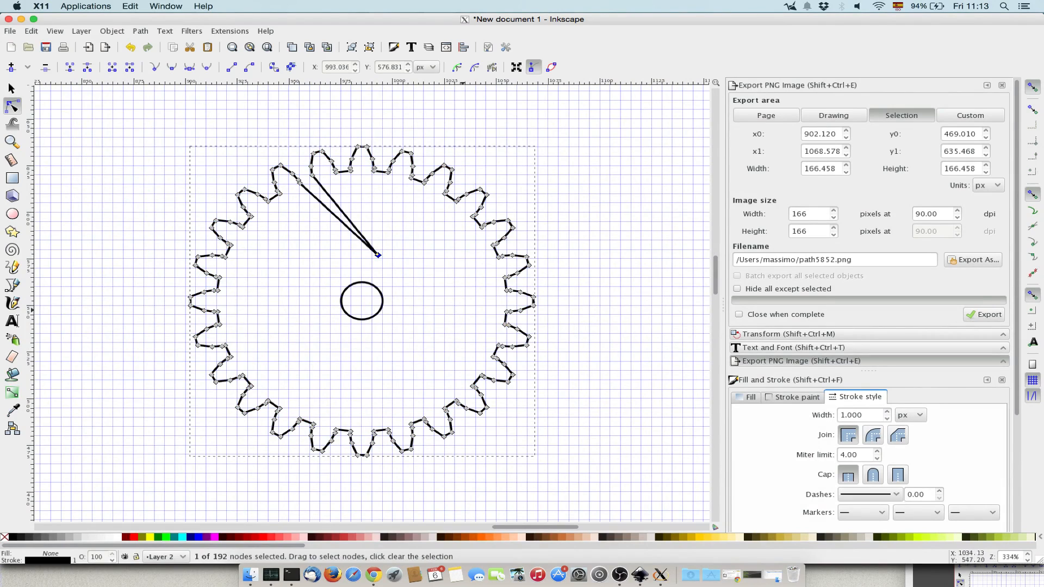
pyautogui.click(12, 88)
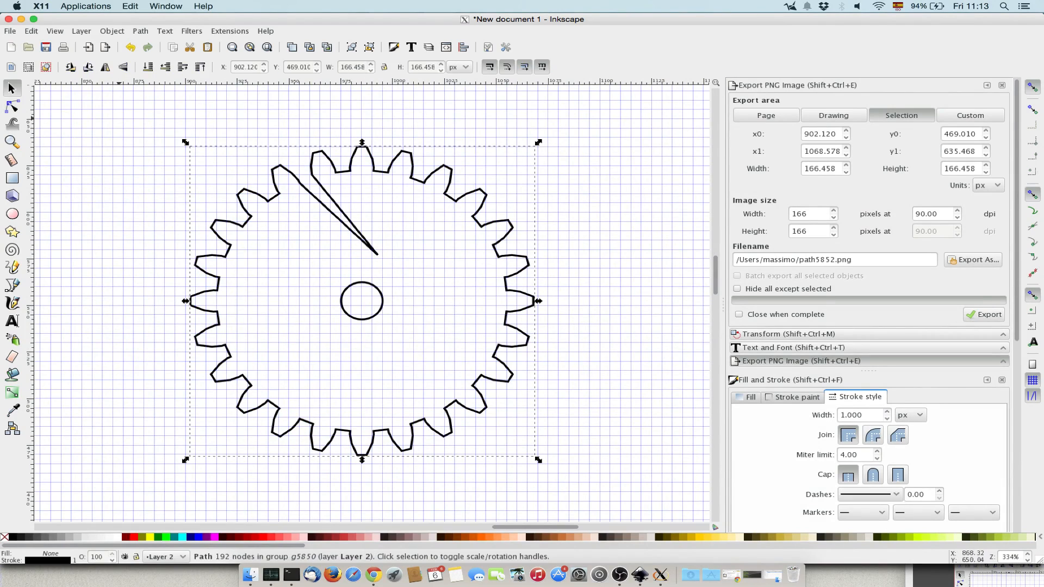
pyautogui.press('Escape')
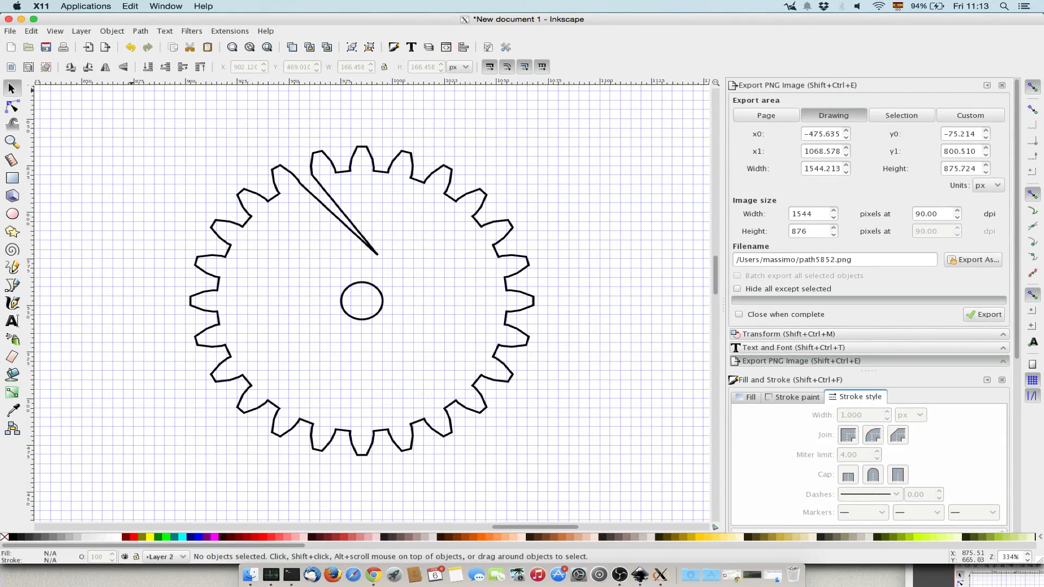